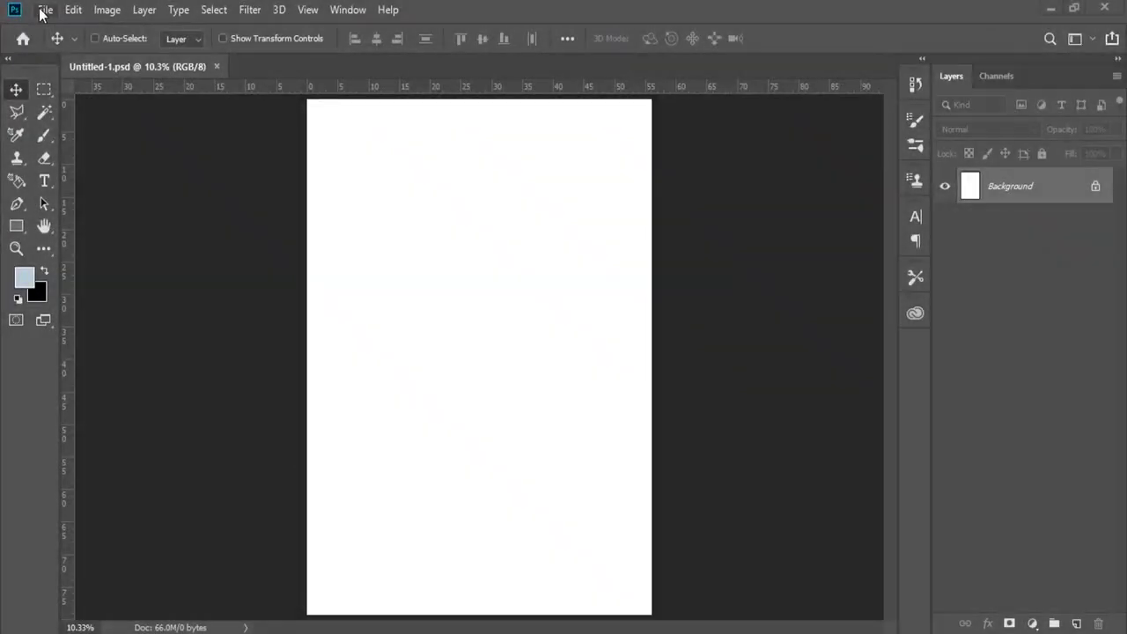
# Step: Open the File menu for the blank white portrait document
pyautogui.click(45, 10)
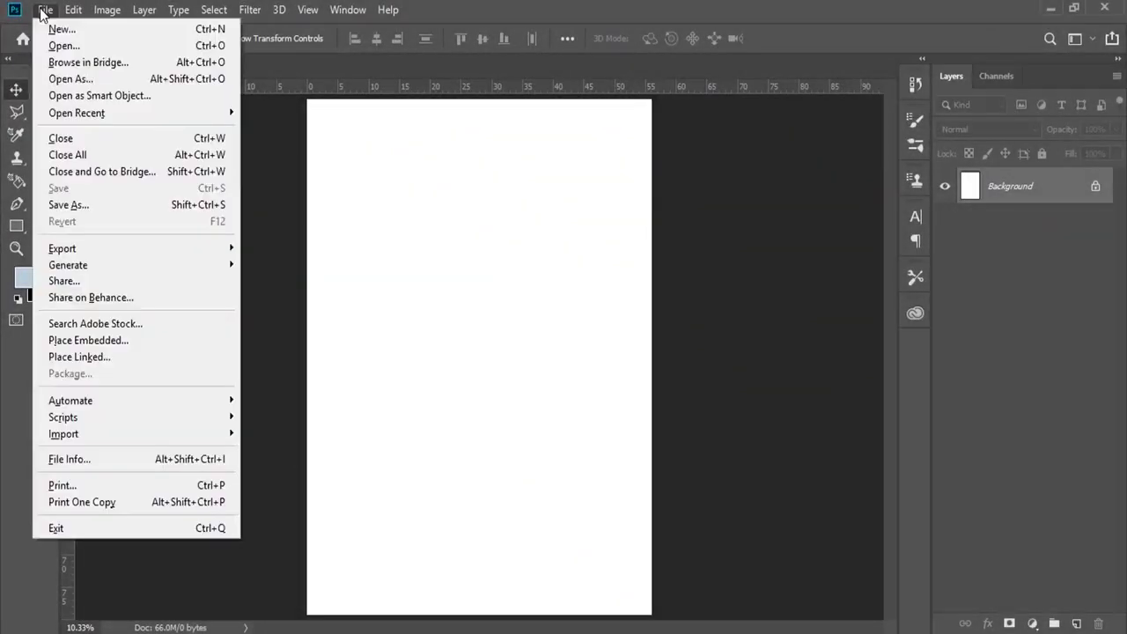
# Step: Check the image size, 4039 × 5712 px at 72 ppi, and close without changes
pyautogui.click(68, 9)
pyautogui.click(106, 9)
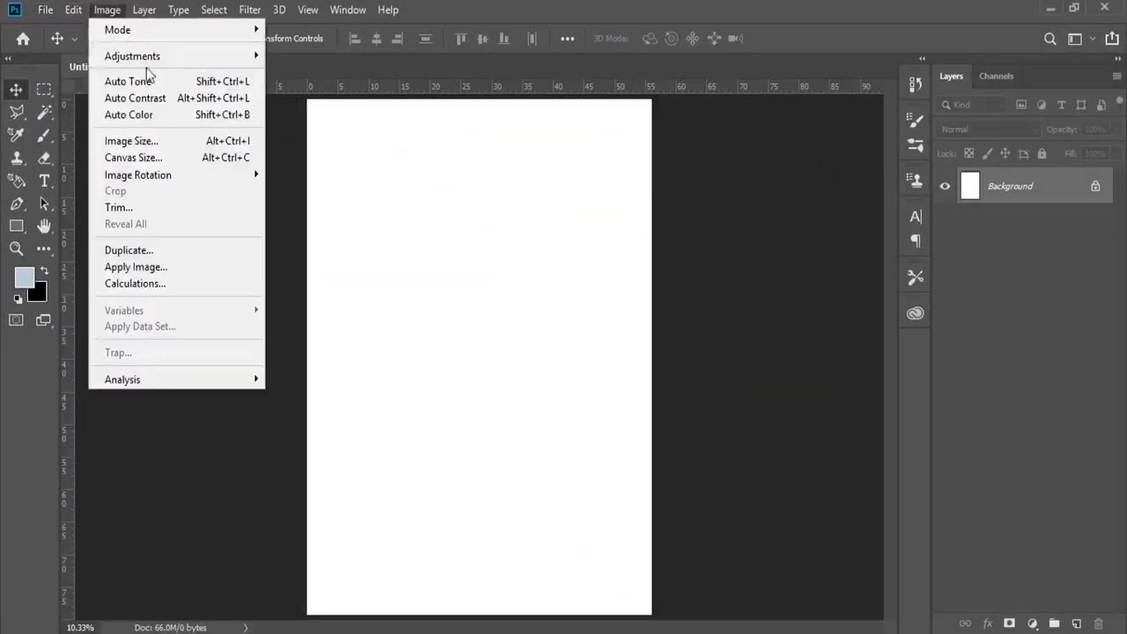
pyautogui.click(156, 141)
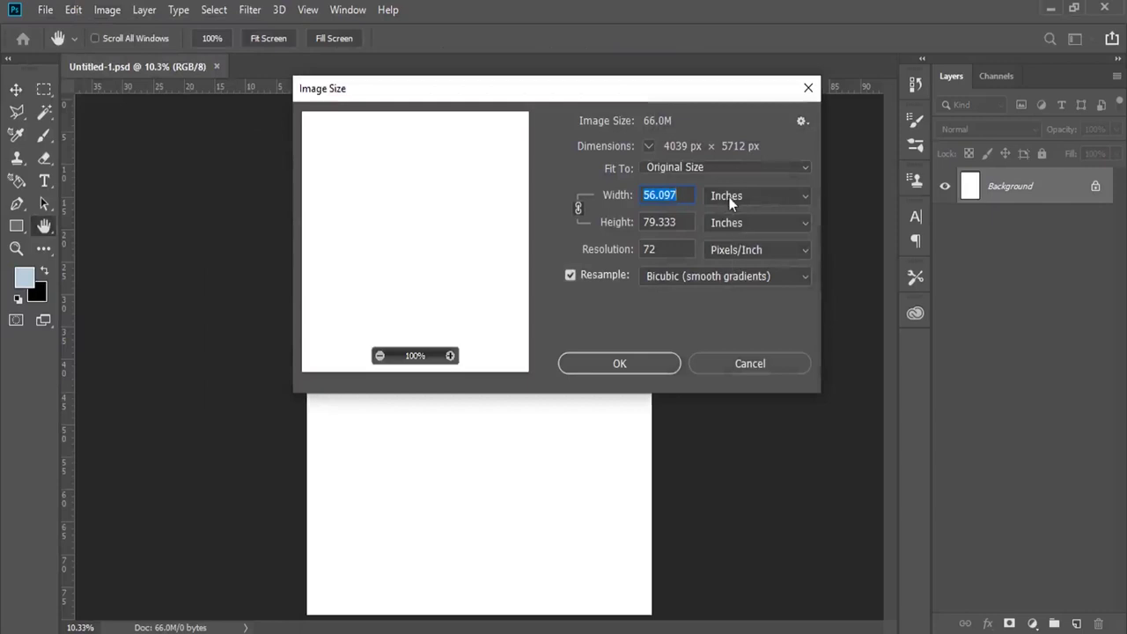
pyautogui.click(730, 195)
pyautogui.click(742, 224)
pyautogui.doubleClick(681, 196)
pyautogui.press('Tab')
pyautogui.press('Tab')
pyautogui.click(782, 370)
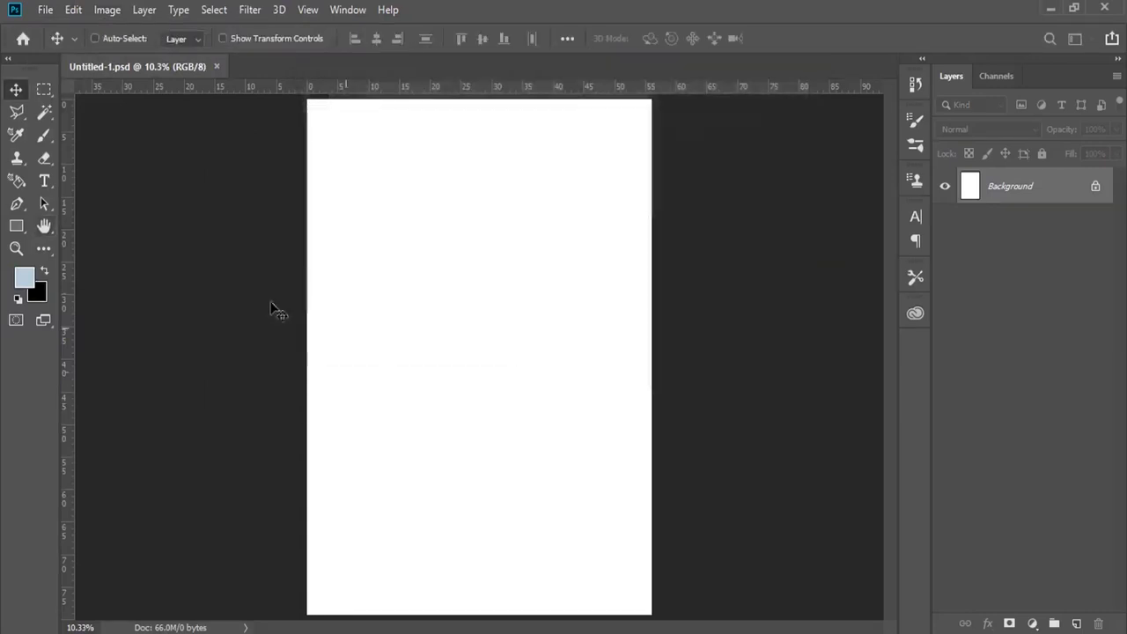
# Step: Leave the RGB colour mode unchanged and add an empty Layer 1 above Background
pyautogui.click(119, 10)
pyautogui.moveTo(150, 30)
pyautogui.click(624, 8)
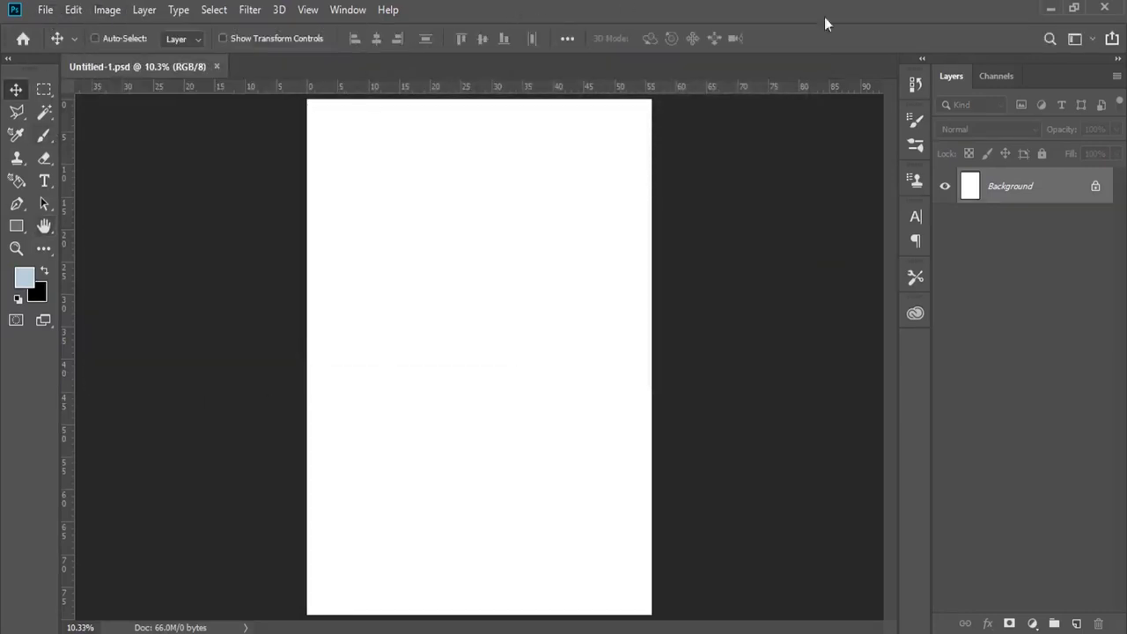
pyautogui.click(1078, 623)
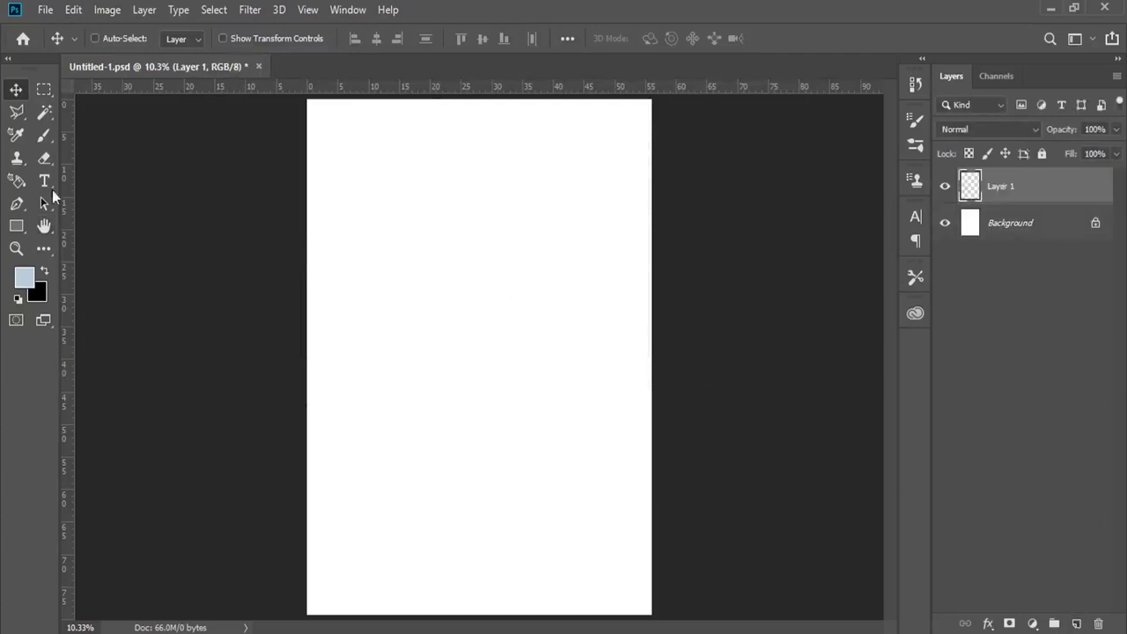
# Step: Fill Layer 1 with solid grey #949494 using the Paint Bucket Tool
pyautogui.click(44, 248)
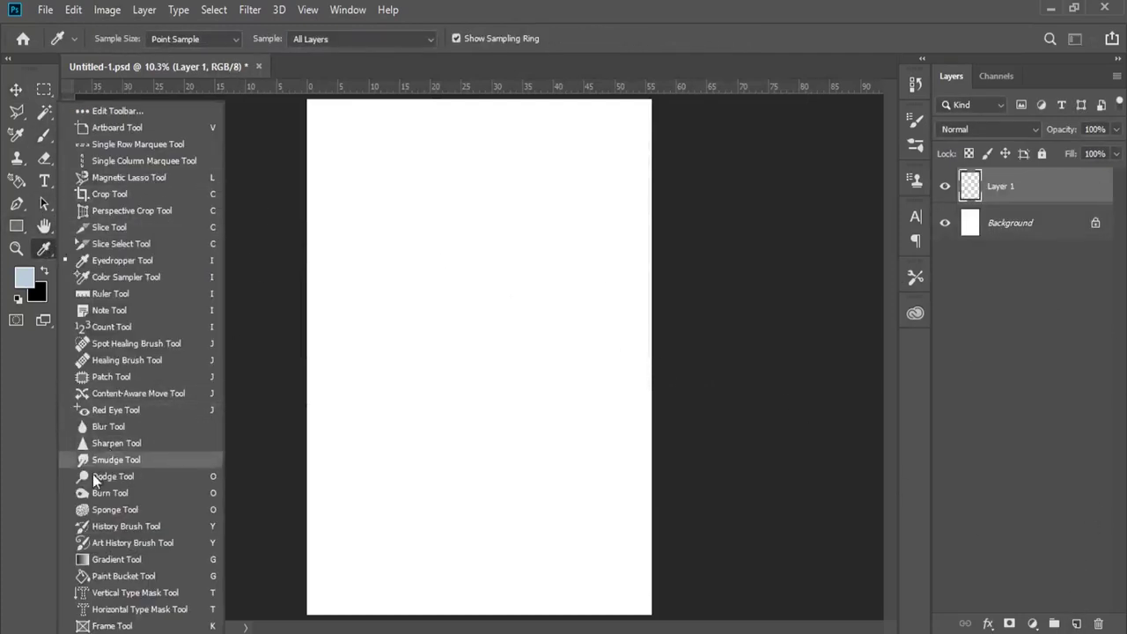
pyautogui.click(99, 575)
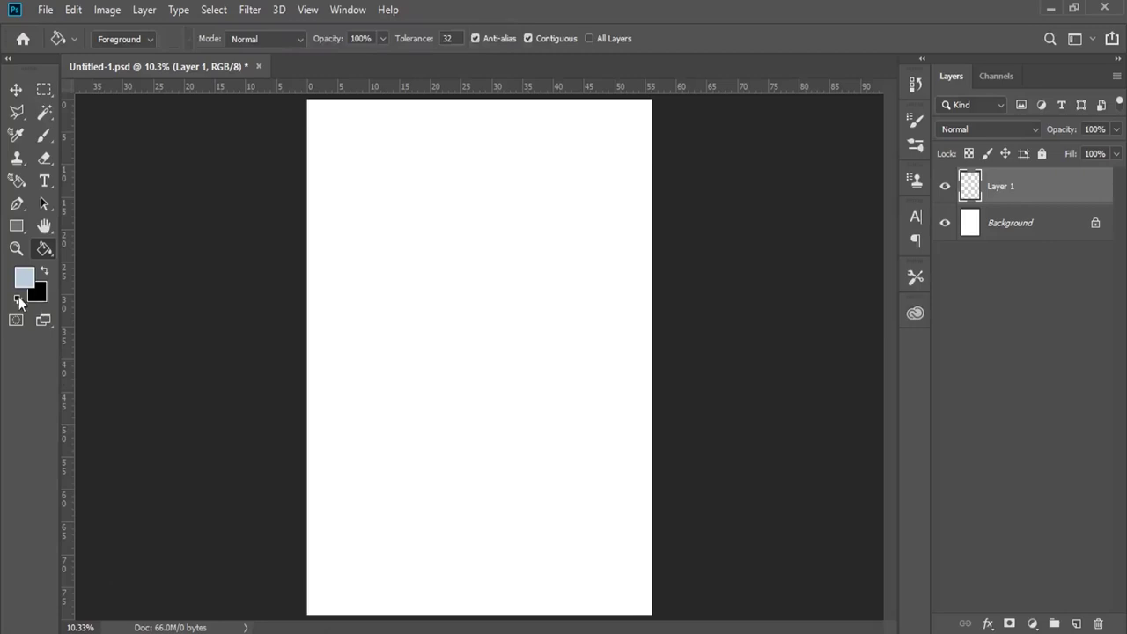
pyautogui.click(18, 298)
pyautogui.click(32, 278)
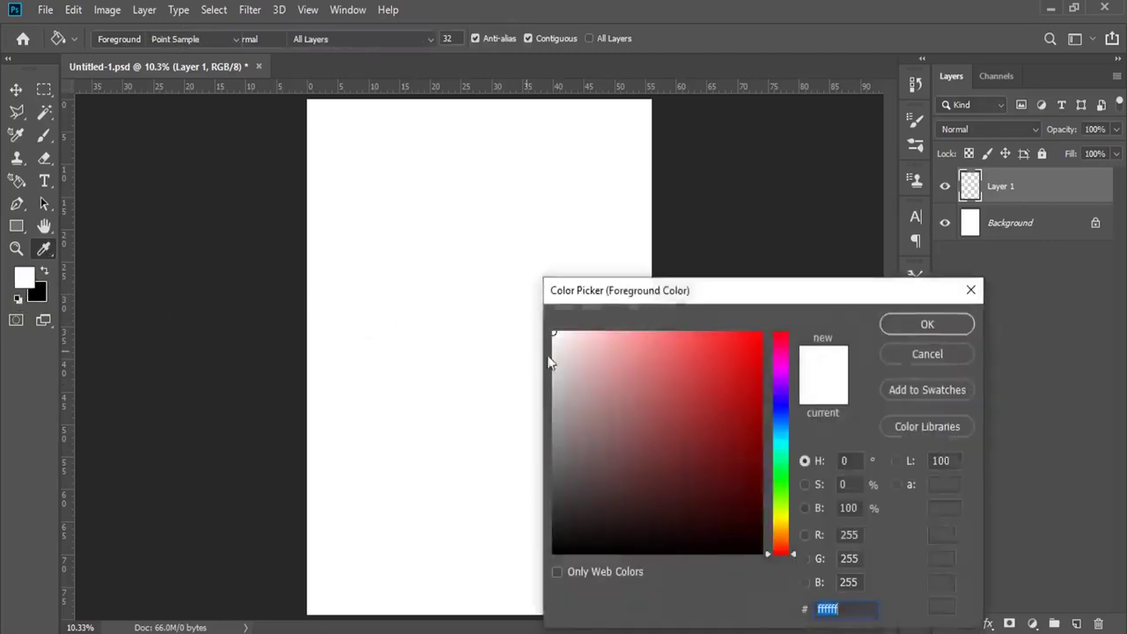
pyautogui.write('949494')
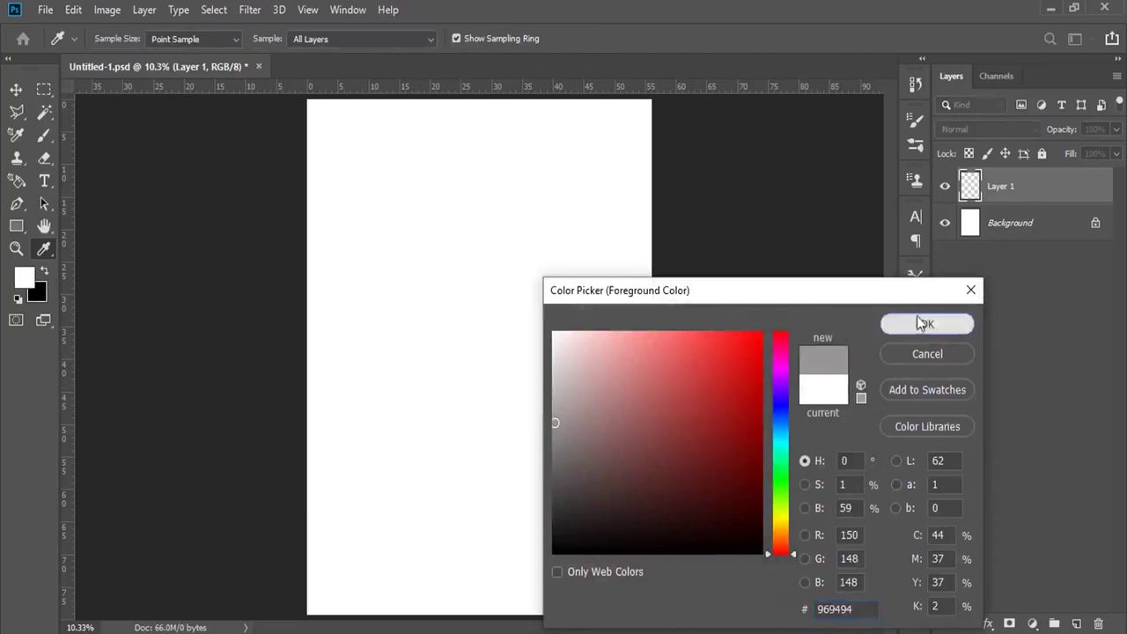
pyautogui.click(927, 324)
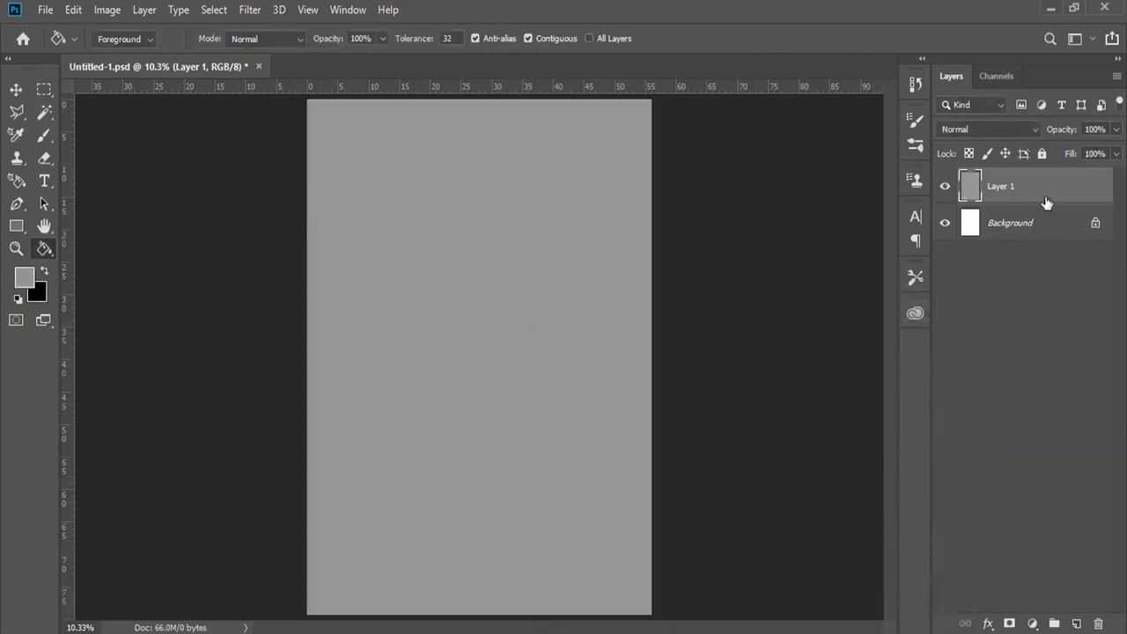
pyautogui.rightClick(1047, 209)
pyautogui.click(881, 26)
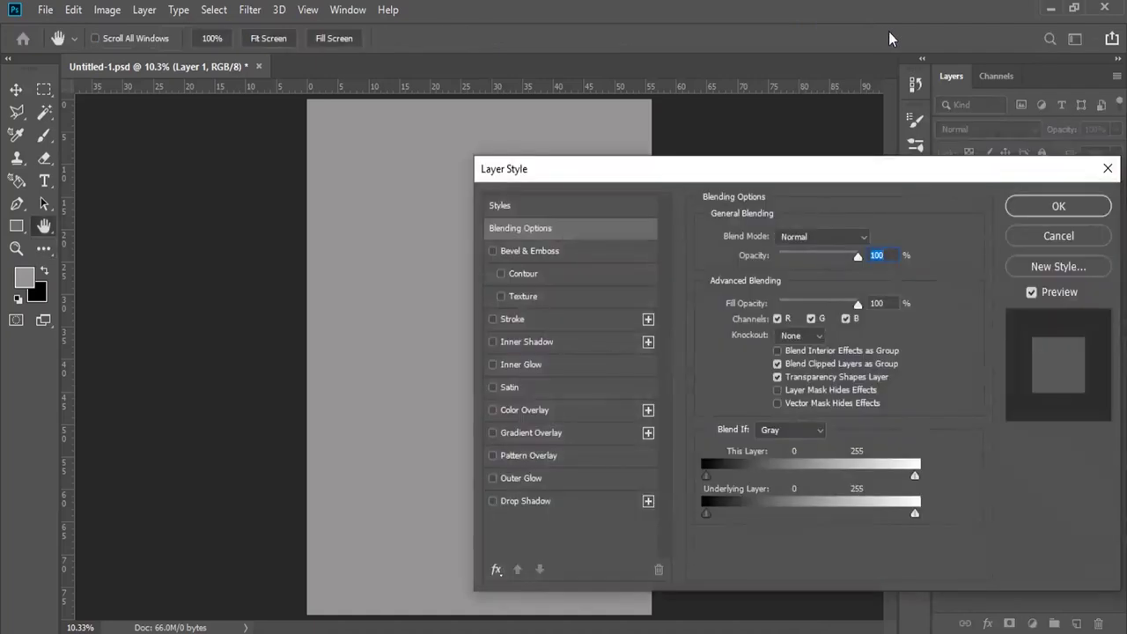
# Step: Add a Gradient Overlay to Layer 1 and set its left stop to yellow #fcf907
pyautogui.click(539, 433)
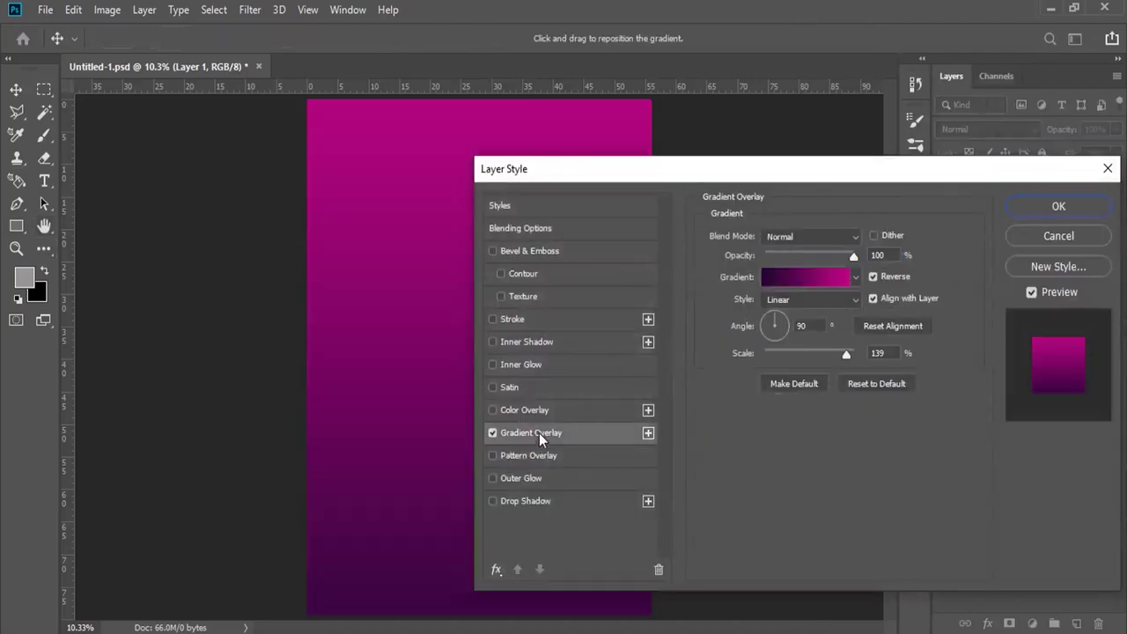
pyautogui.click(813, 278)
pyautogui.doubleClick(700, 411)
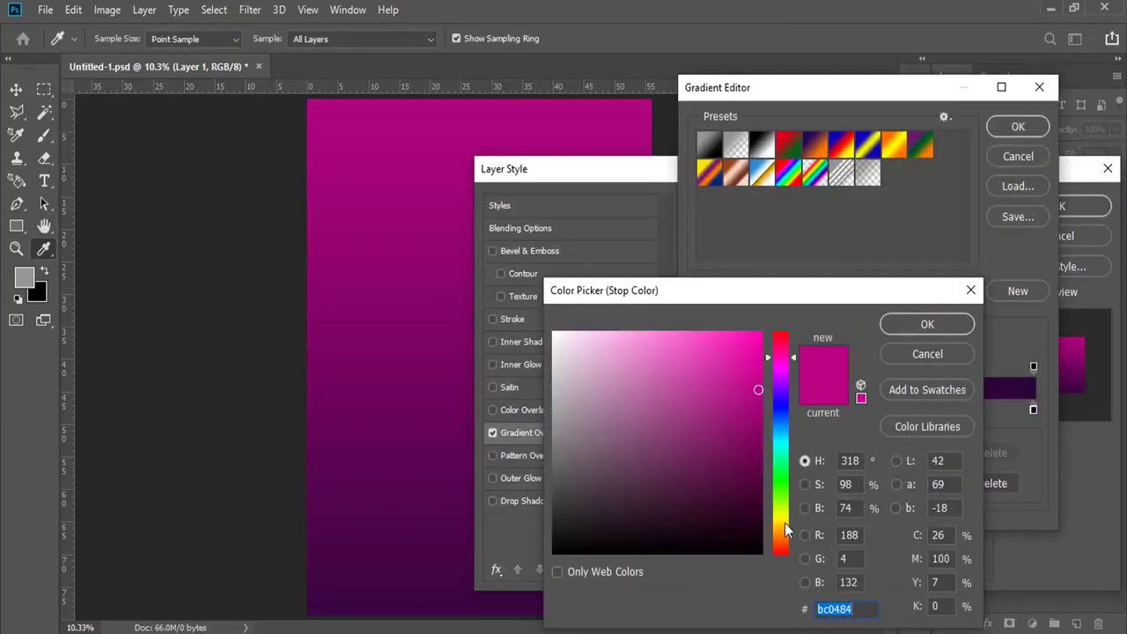
pyautogui.click(785, 521)
pyautogui.click(746, 335)
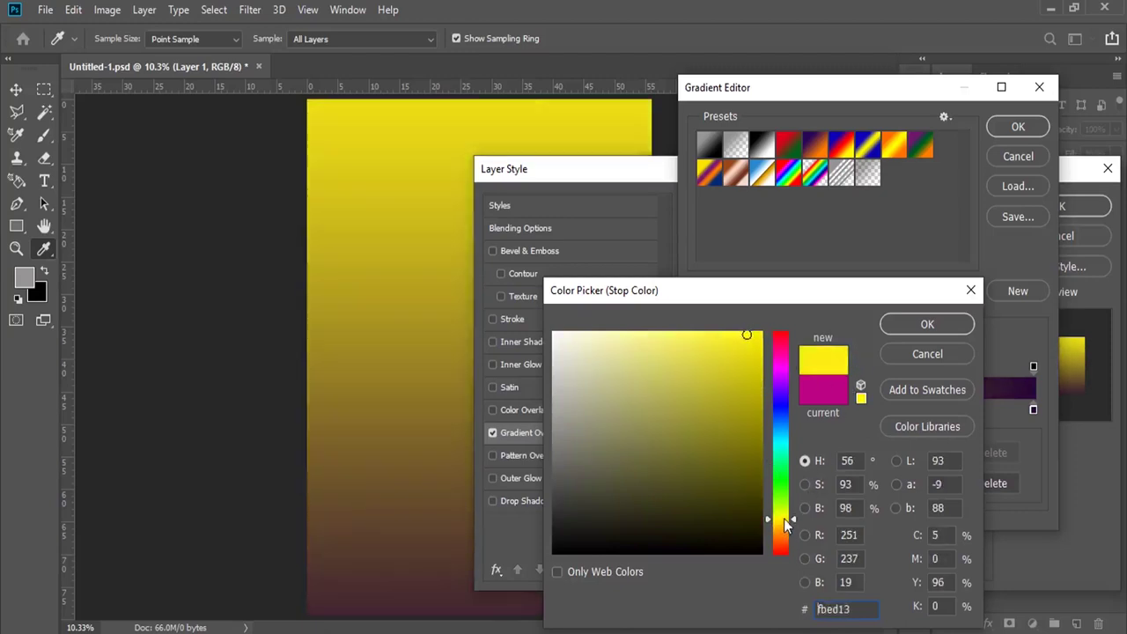
pyautogui.click(757, 335)
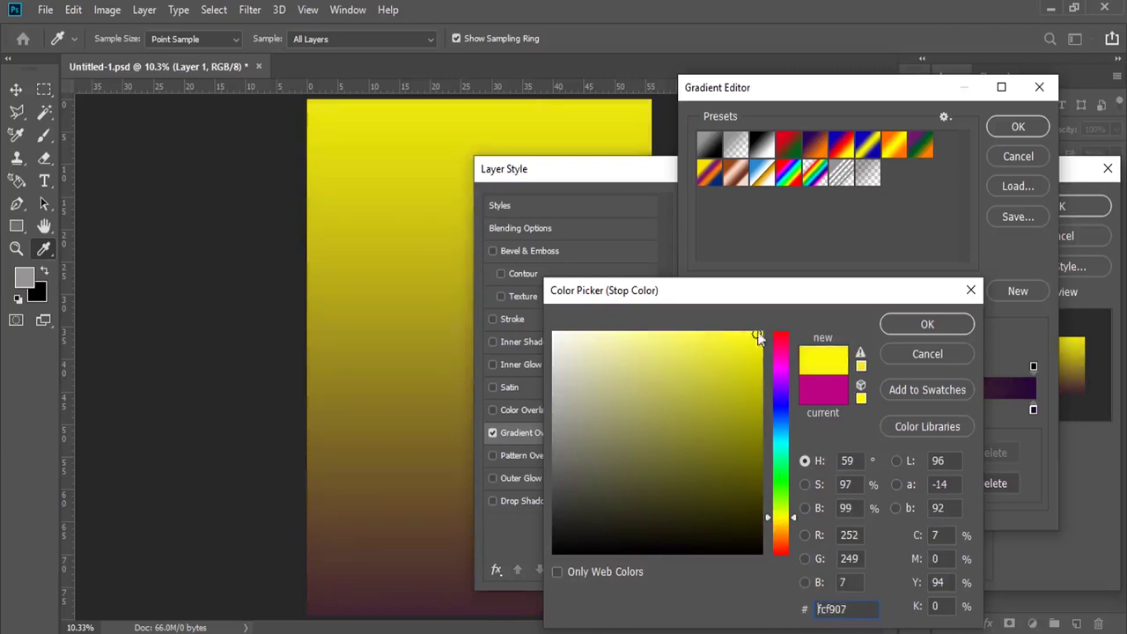
pyautogui.click(932, 326)
# Step: Set the right gradient stop to orange #fda417 and confirm the gradient
pyautogui.doubleClick(1033, 409)
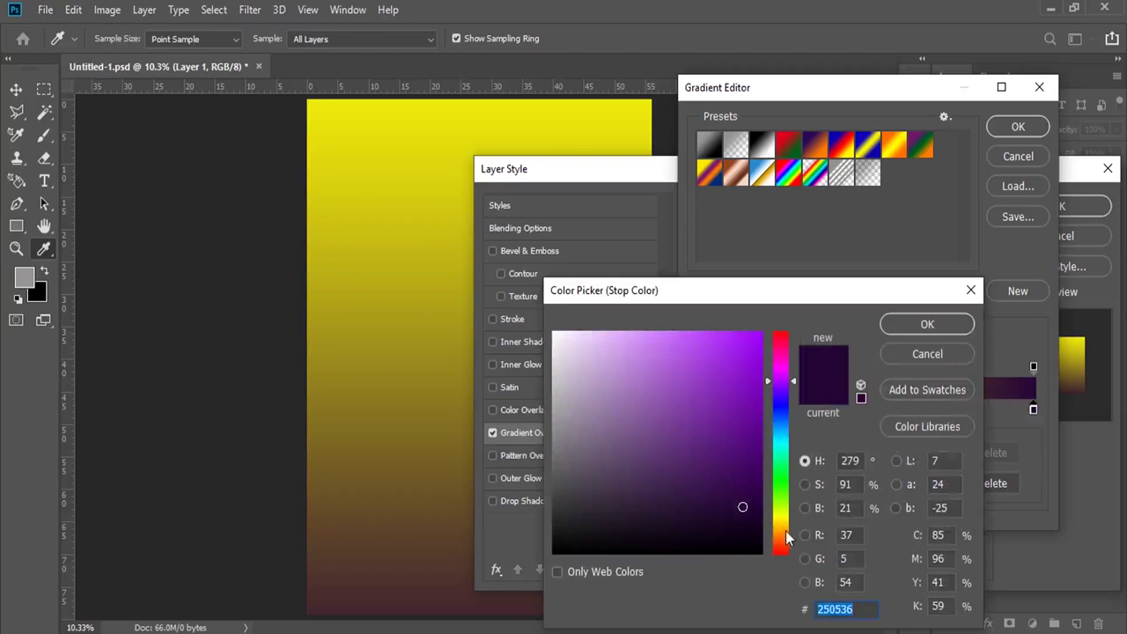
pyautogui.click(782, 531)
pyautogui.click(744, 334)
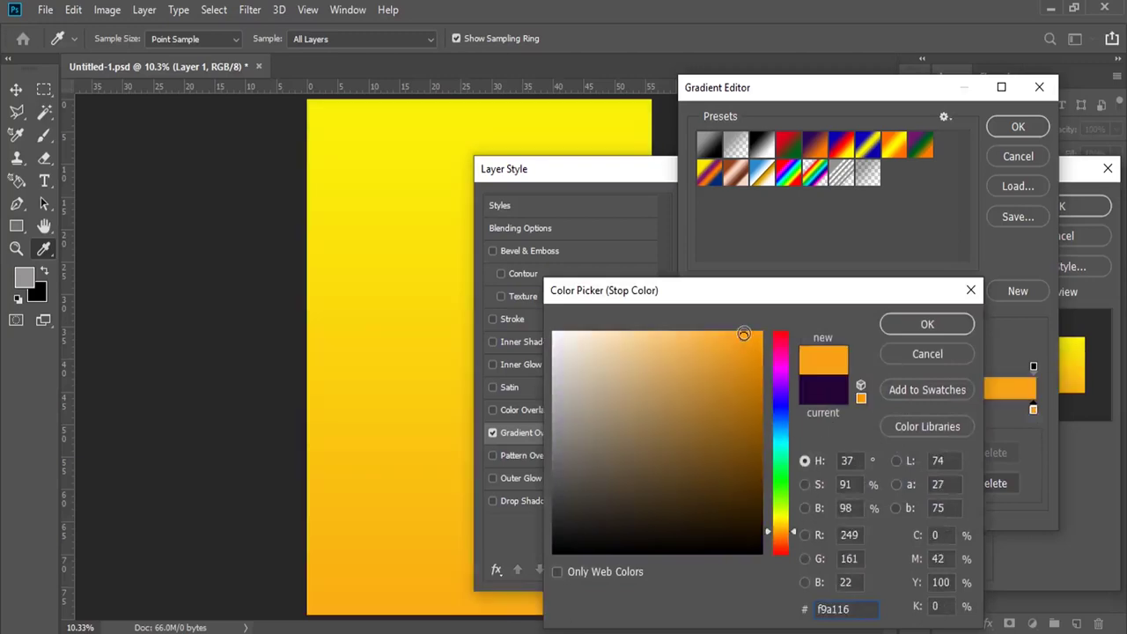
pyautogui.moveTo(743, 334); pyautogui.dragTo(745, 333)
pyautogui.click(920, 324)
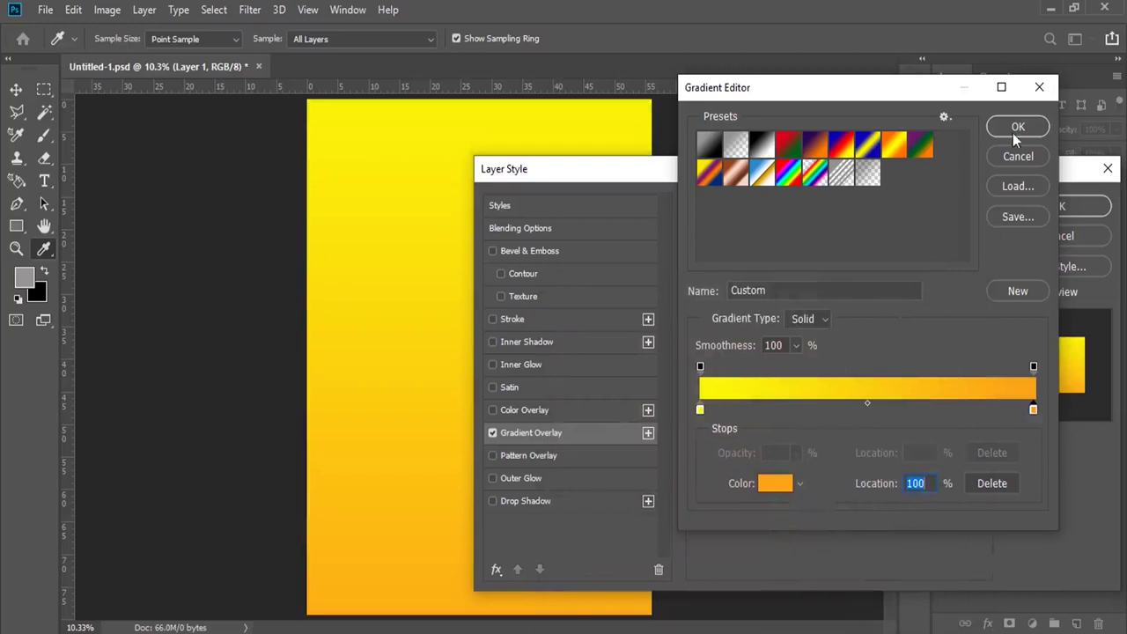
pyautogui.click(1017, 128)
pyautogui.click(854, 300)
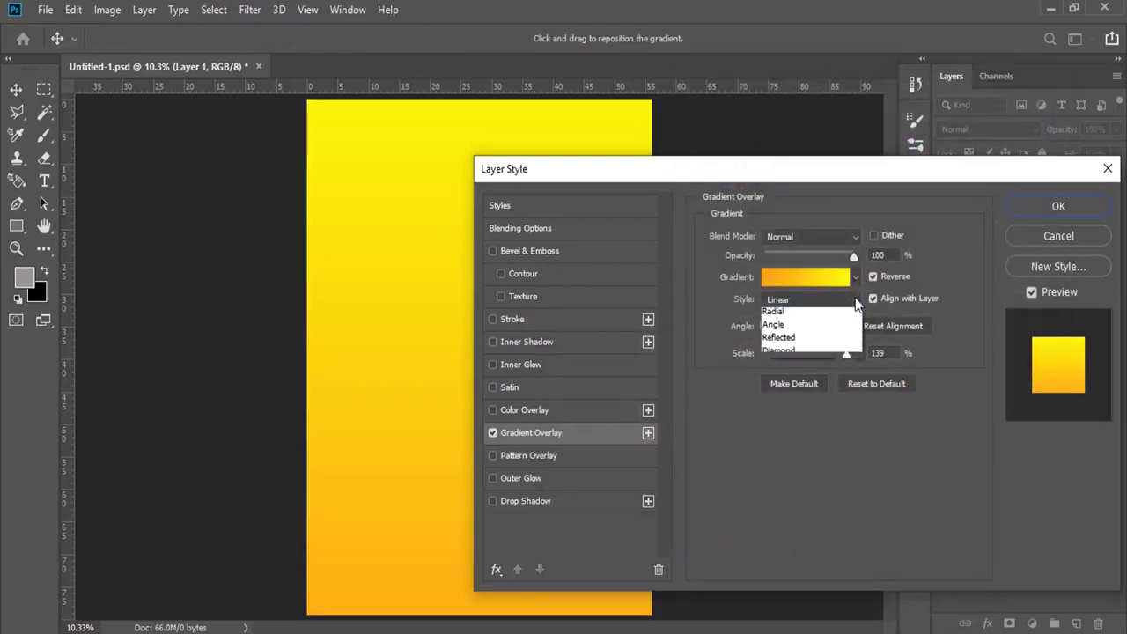
# Step: Make the gradient overlay radial with Reverse off, so it has a yellow centre and orange edges
pyautogui.click(819, 325)
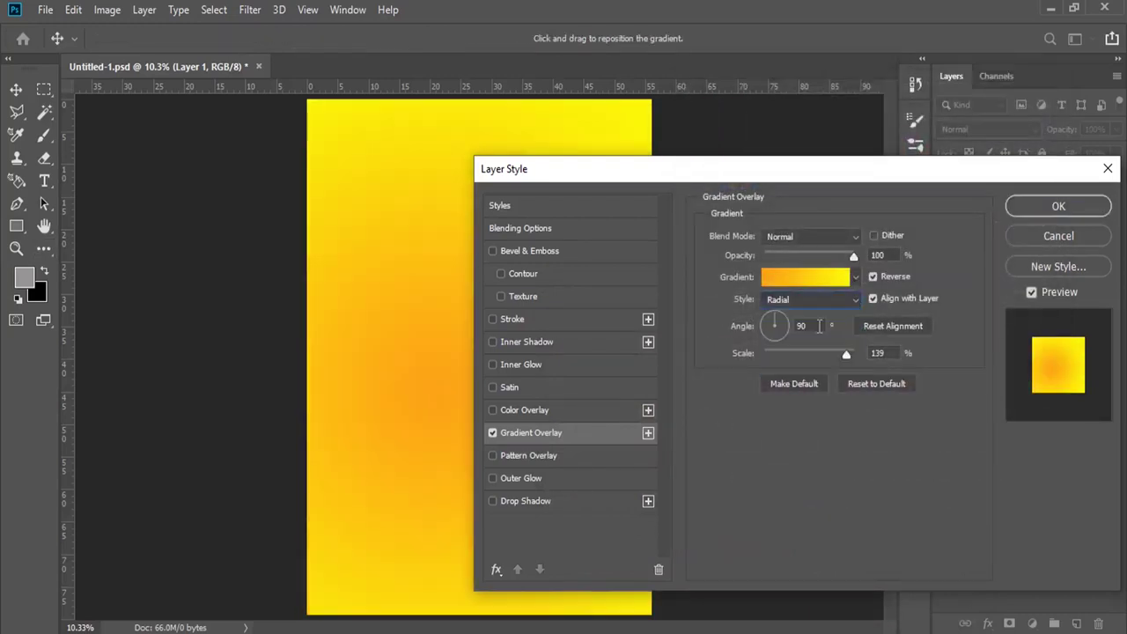
pyautogui.click(874, 276)
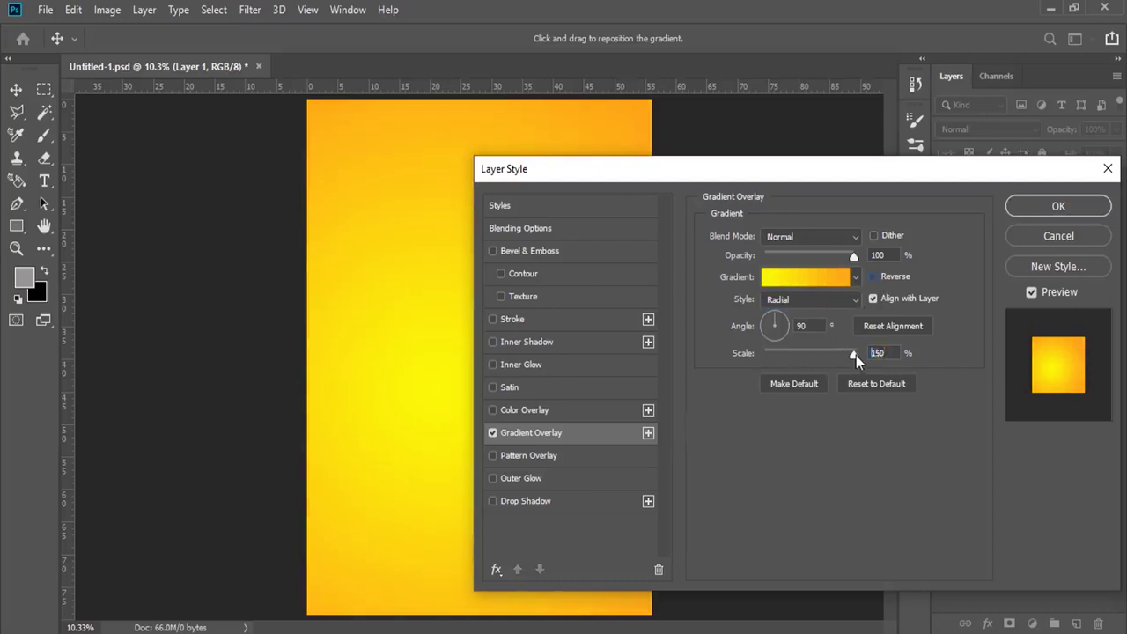
pyautogui.click(1059, 206)
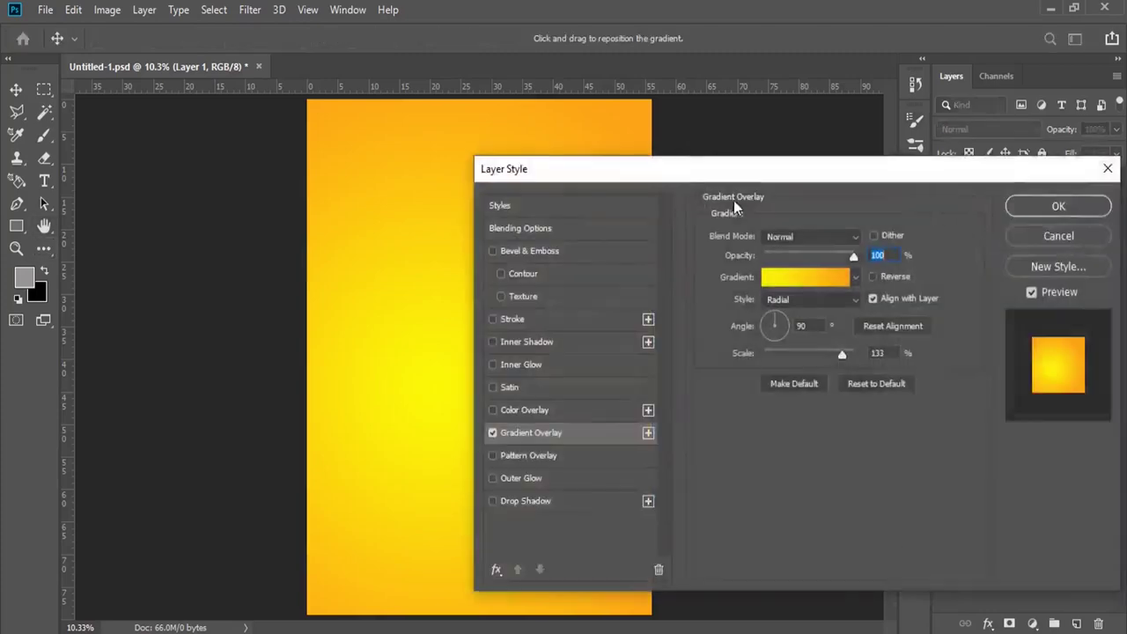
# Step: Move the radial gradient's yellow centre slightly lower, apply it, and add an empty Layer 2
pyautogui.moveTo(683, 175); pyautogui.dragTo(768, 121)
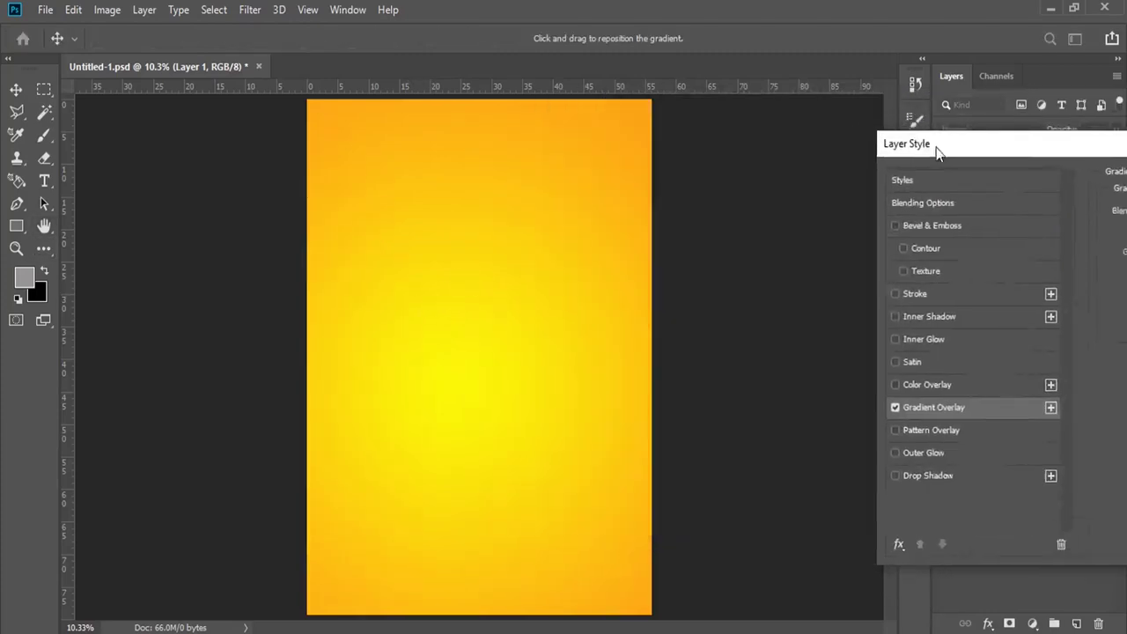
pyautogui.moveTo(604, 114); pyautogui.dragTo(774, 156)
pyautogui.moveTo(458, 295); pyautogui.dragTo(454, 303)
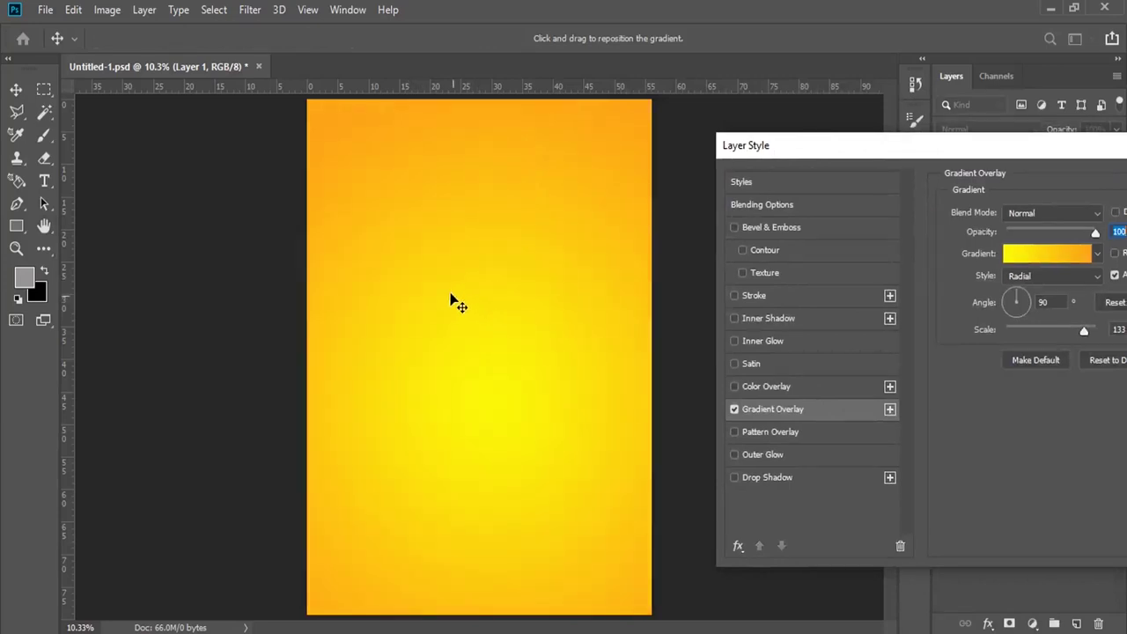
pyautogui.moveTo(1025, 162); pyautogui.dragTo(694, 163)
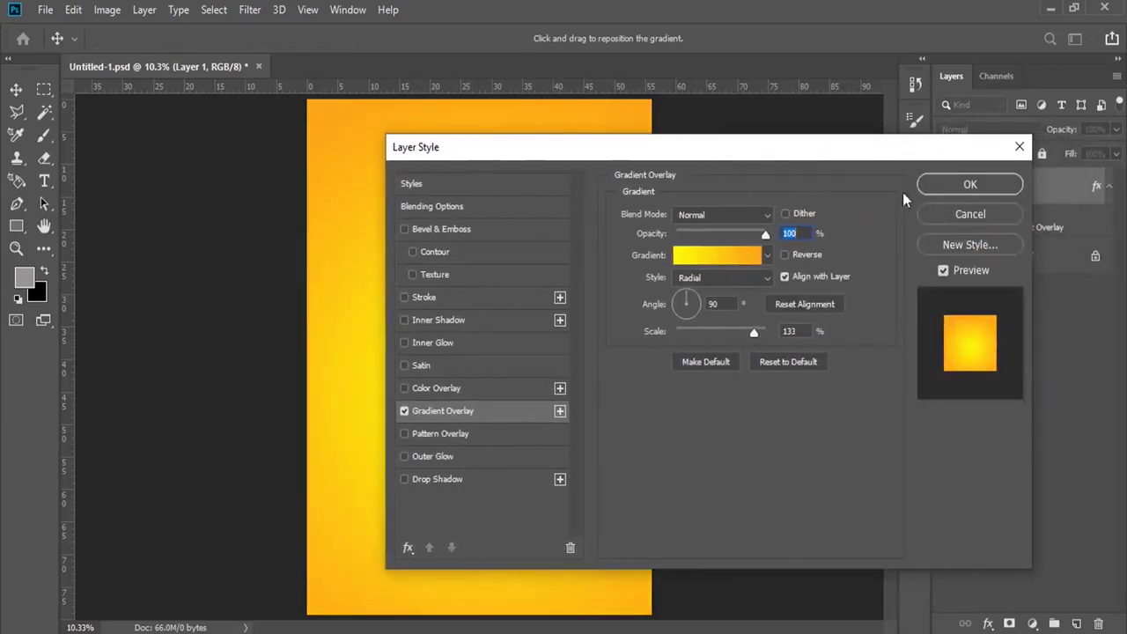
pyautogui.click(966, 187)
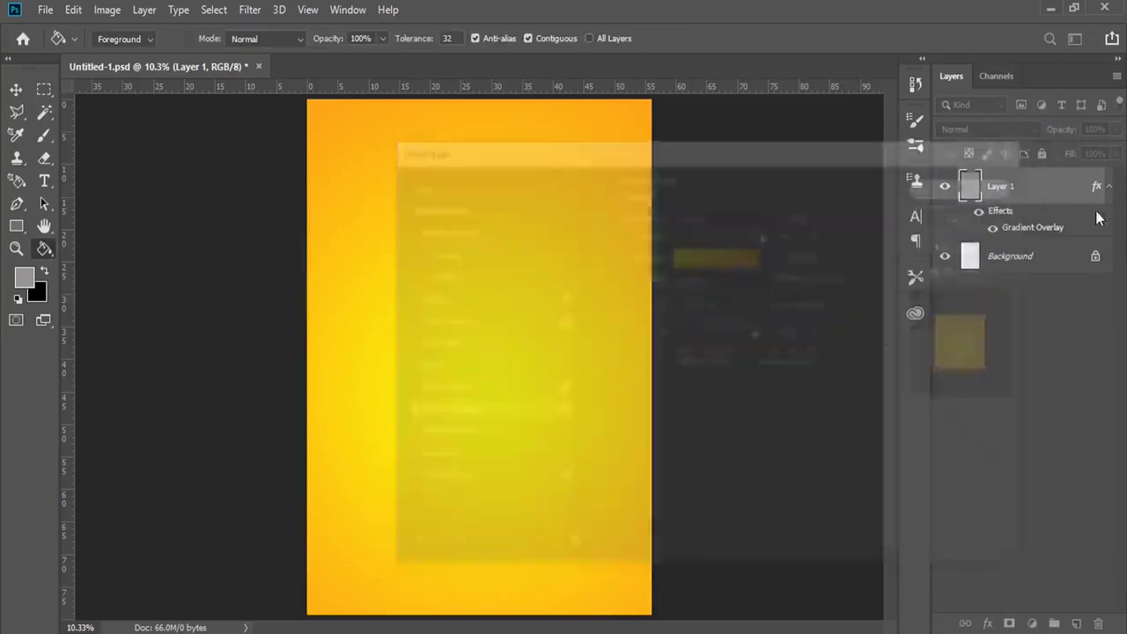
pyautogui.click(1110, 189)
pyautogui.click(1075, 622)
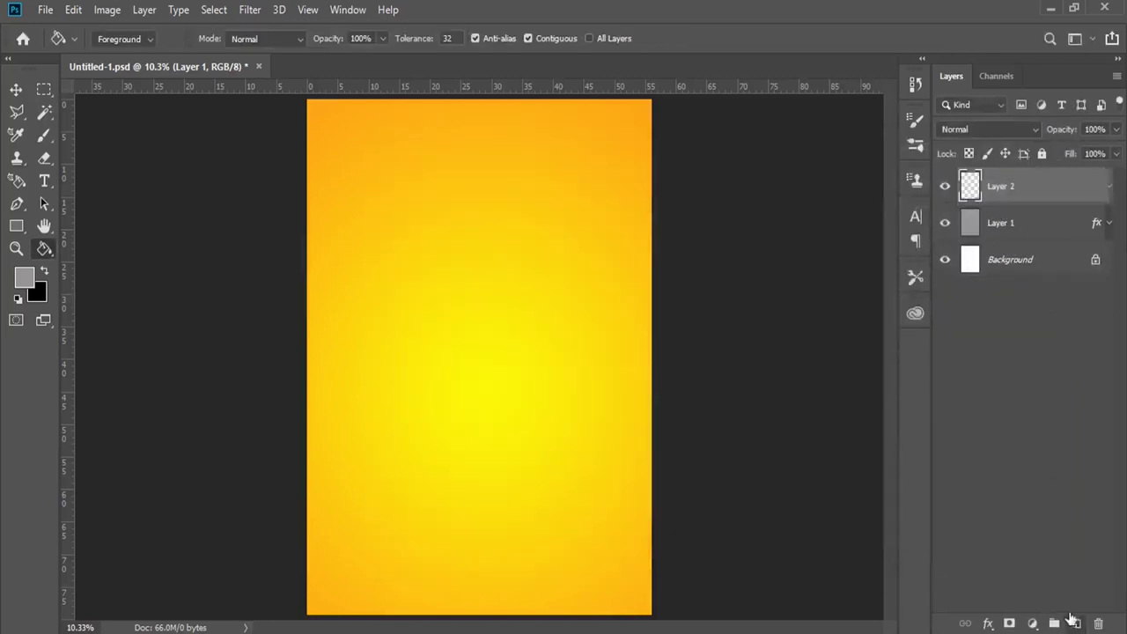
# Step: Paint a large soft white glow at the canvas centre with a 0% hardness Soft Round brush
pyautogui.click(46, 139)
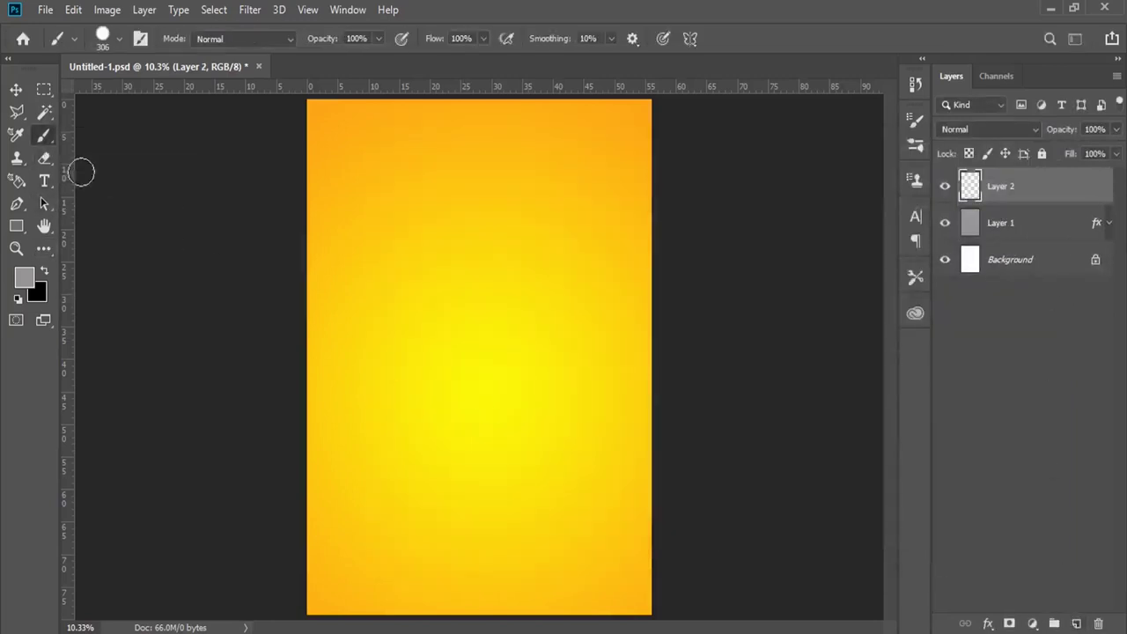
pyautogui.click(19, 298)
pyautogui.click(43, 272)
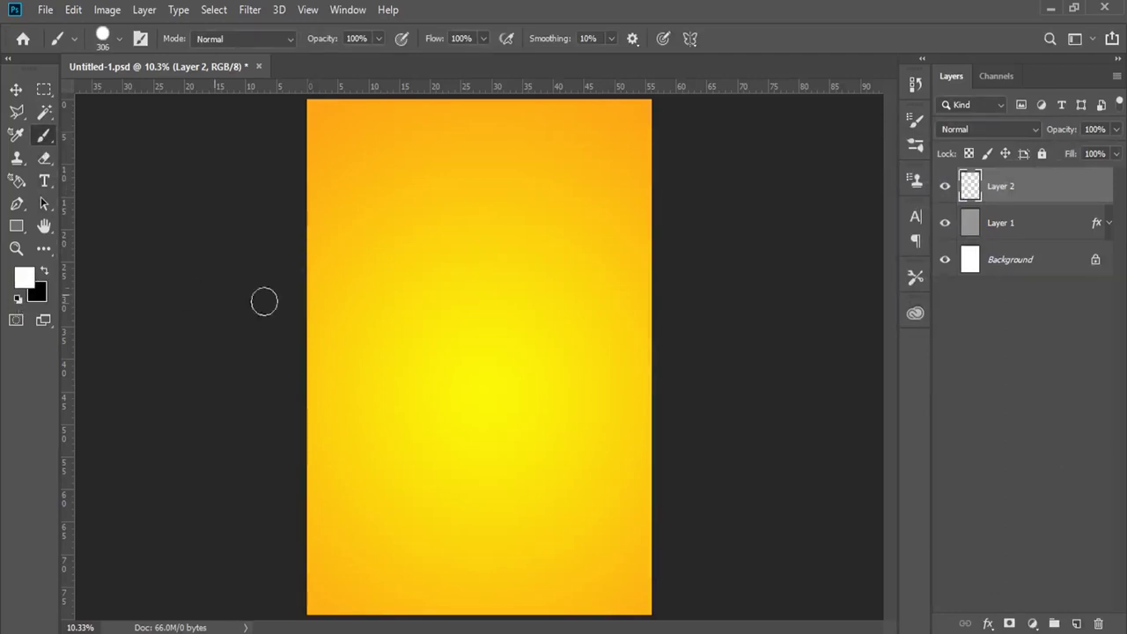
pyautogui.rightClick(464, 286)
pyautogui.click(609, 463)
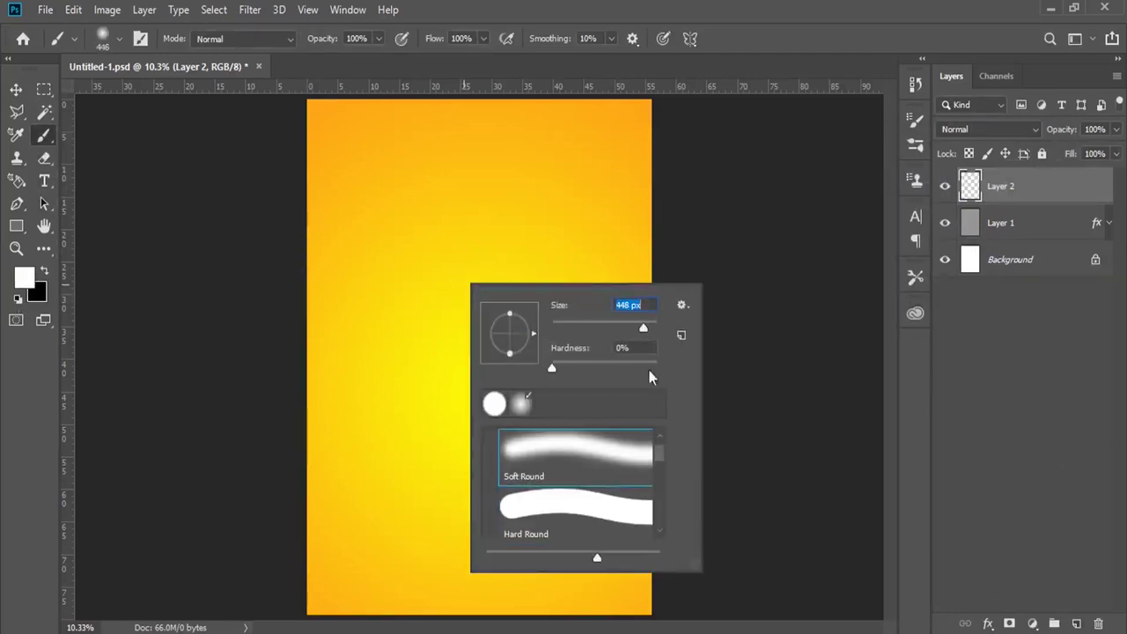
pyautogui.moveTo(648, 327); pyautogui.dragTo(653, 315)
pyautogui.press('Return')
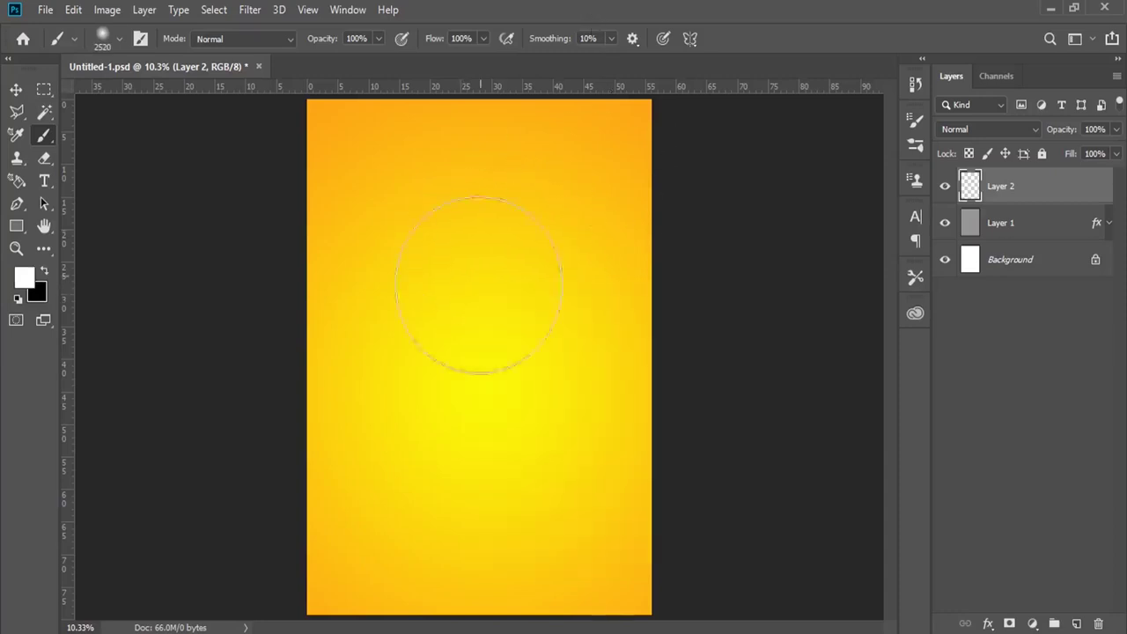
pyautogui.click(465, 347)
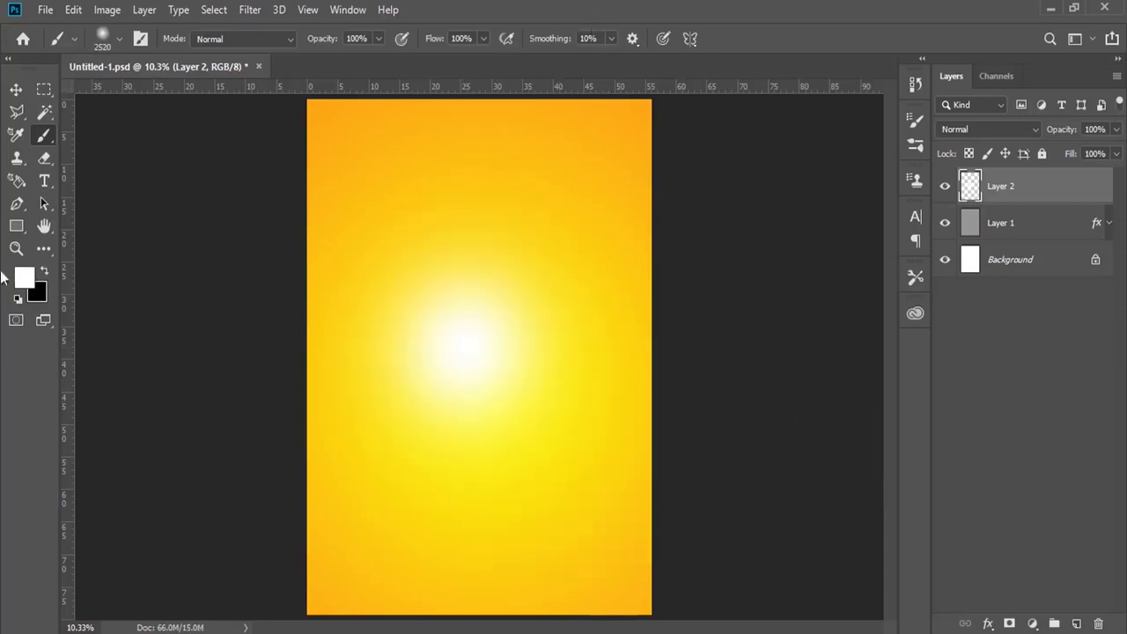
pyautogui.click(73, 10)
pyautogui.click(264, 385)
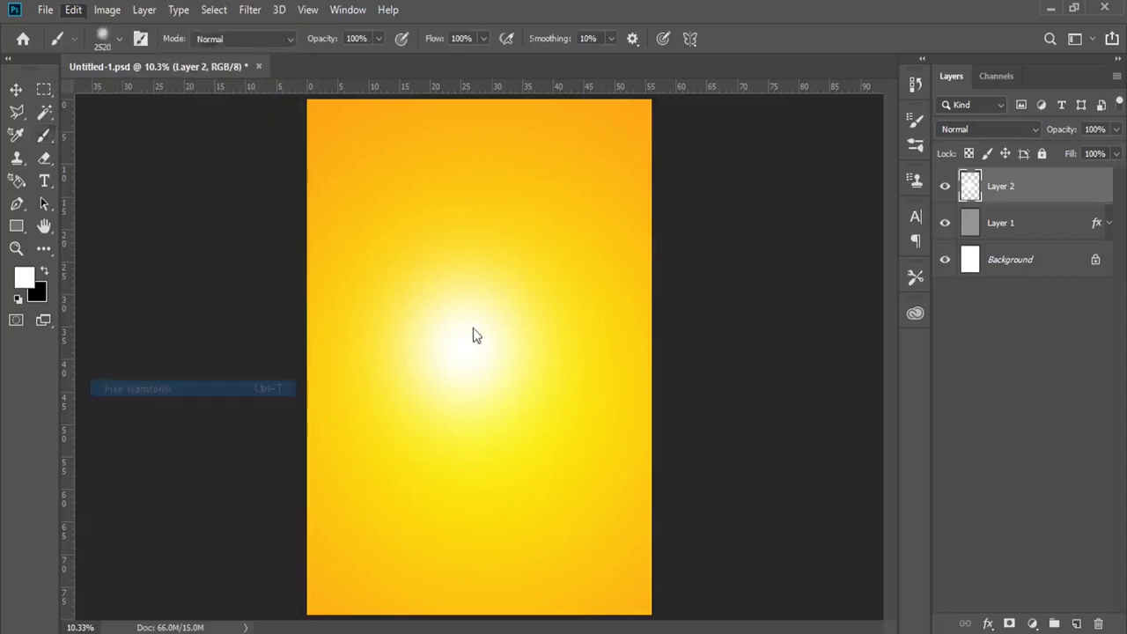
# Step: Scale the glow to 149%, lower its opacity to 43%, and nudge it left and up
pyautogui.moveTo(282, 38); pyautogui.dragTo(326, 39)
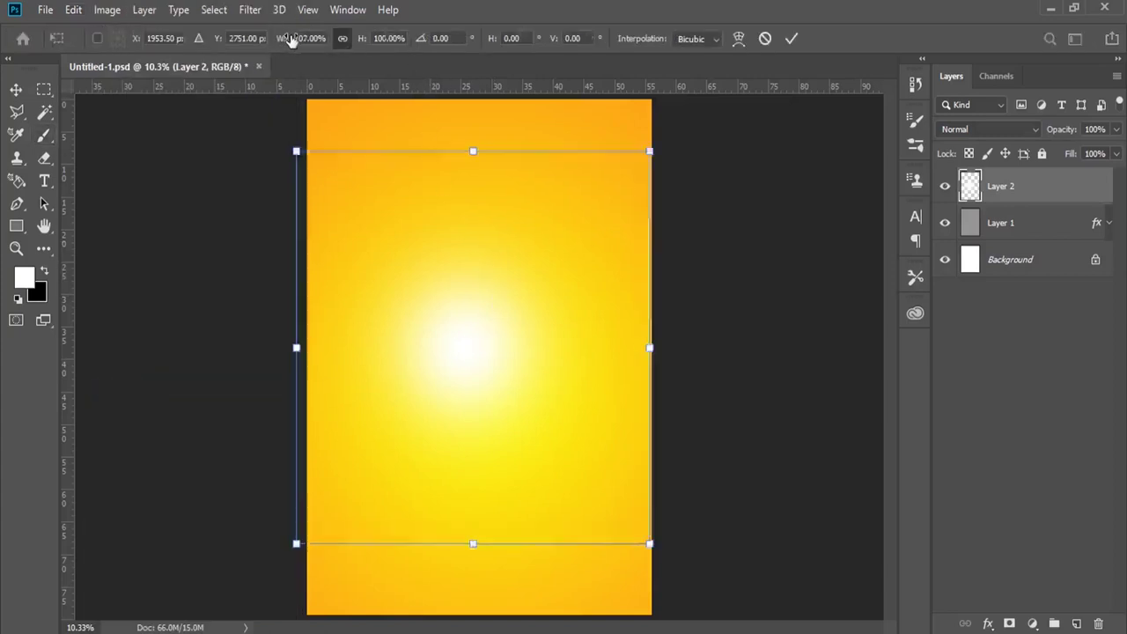
pyautogui.moveTo(436, 256); pyautogui.dragTo(464, 279)
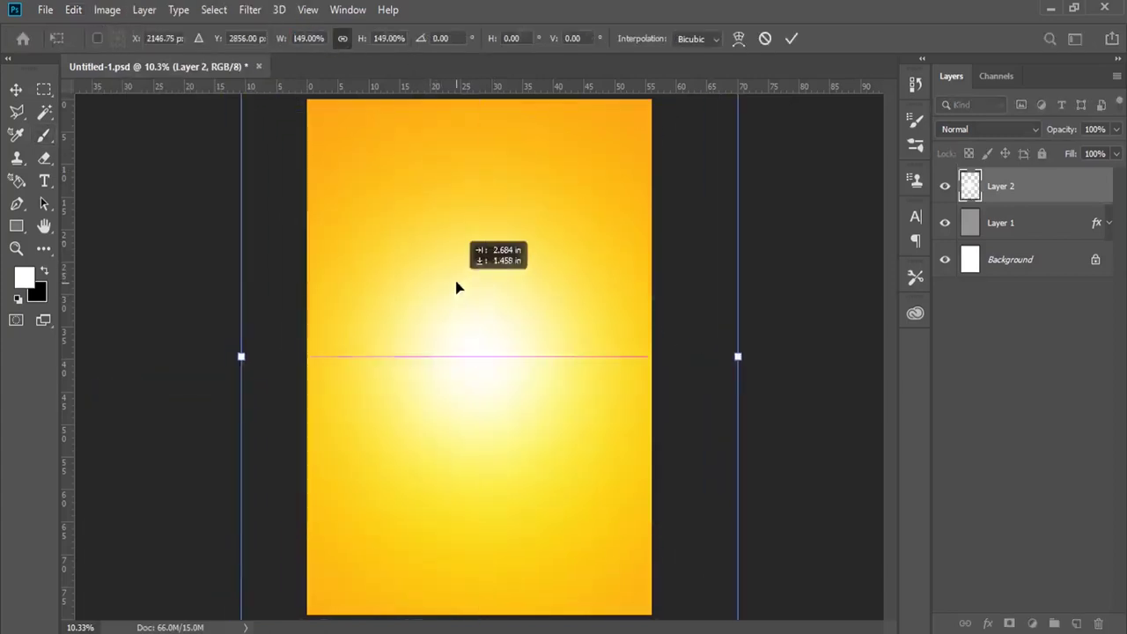
pyautogui.press('Return')
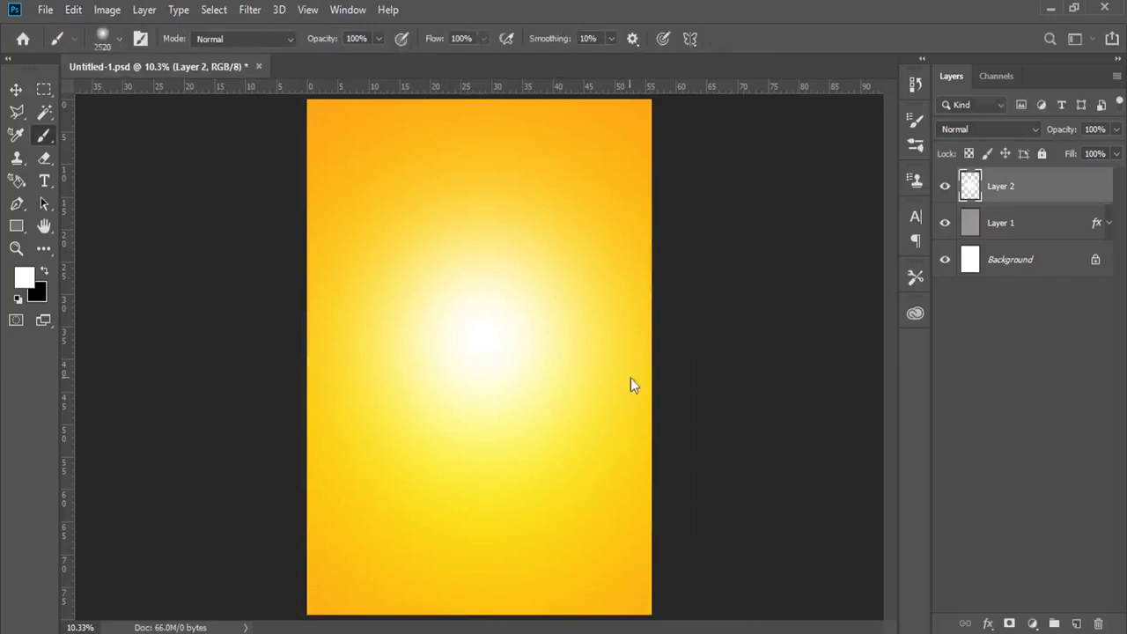
pyautogui.click(1116, 129)
pyautogui.moveTo(1116, 149); pyautogui.dragTo(1100, 151)
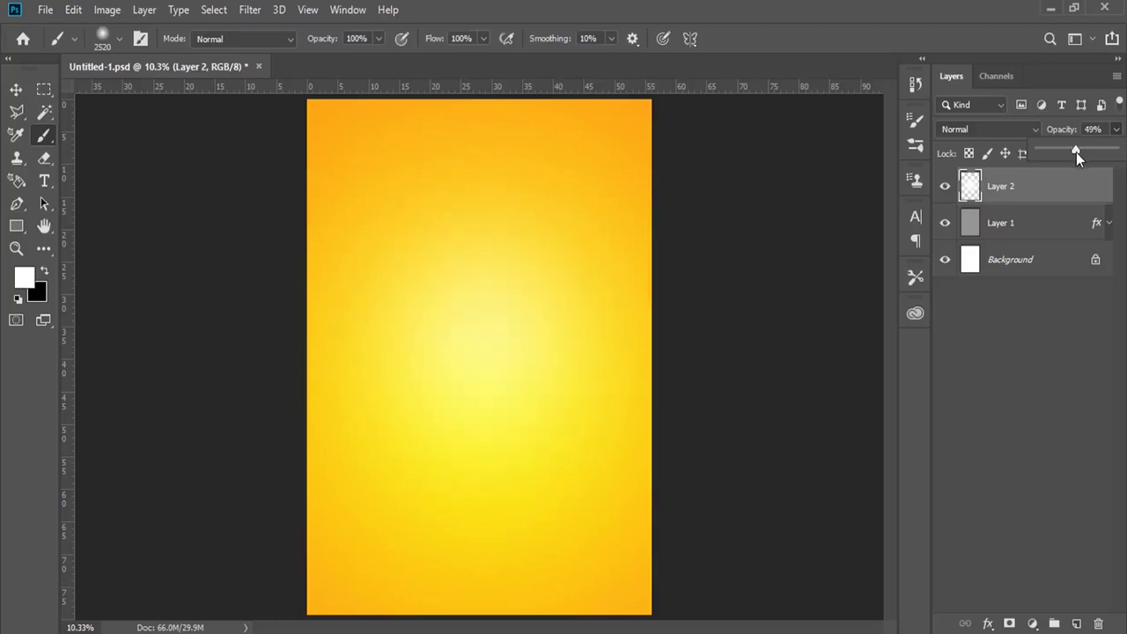
pyautogui.moveTo(1074, 153); pyautogui.dragTo(1071, 154)
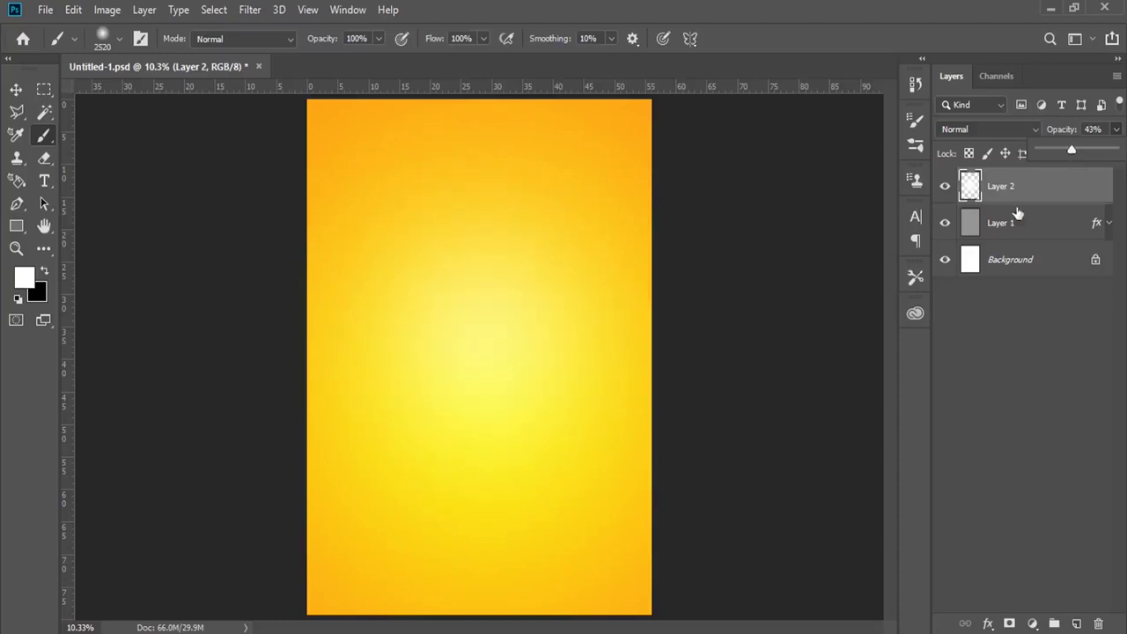
pyautogui.click(16, 89)
pyautogui.moveTo(574, 361); pyautogui.dragTo(545, 351)
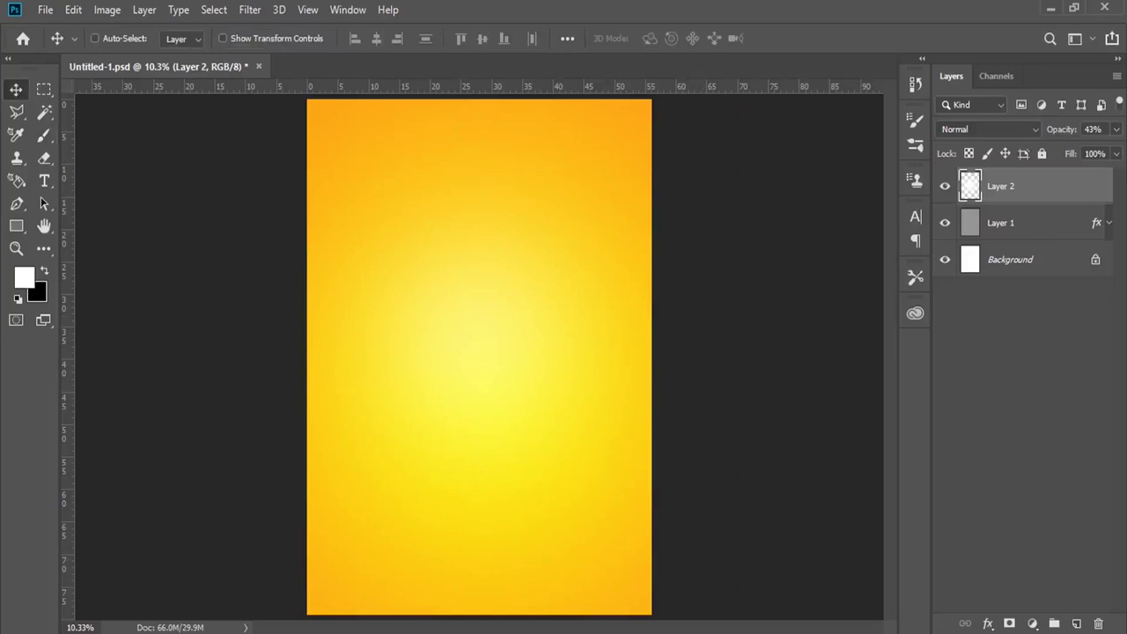
# Step: In Chrome's juice png image results, open the Fruit Juice Glass PNG preview
pyautogui.click(440, 563)
pyautogui.click(810, 99)
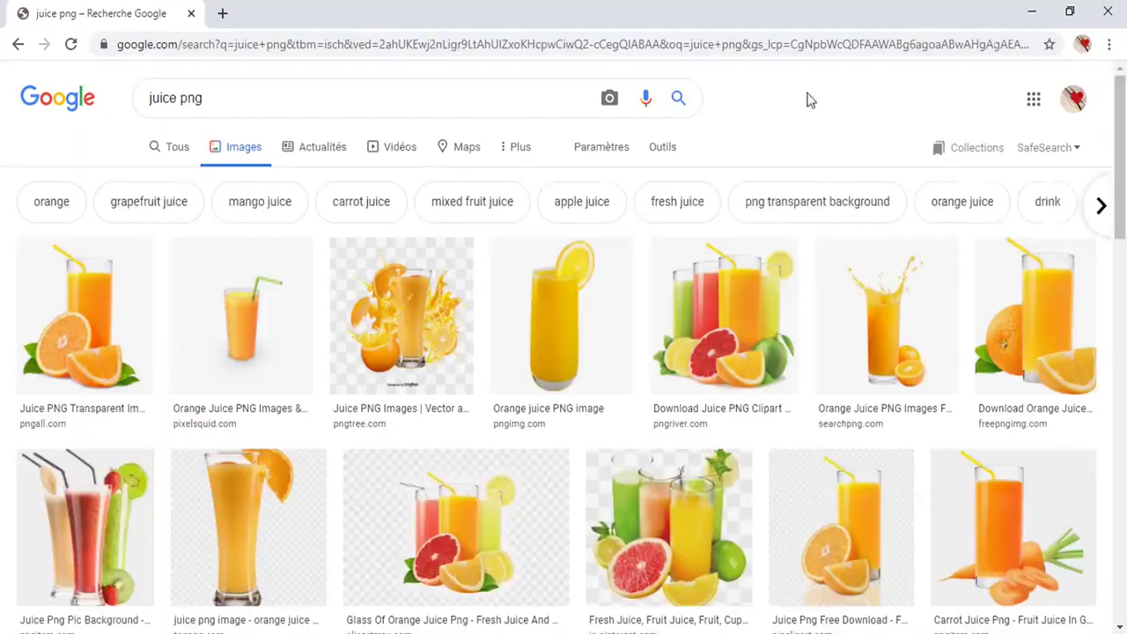
pyautogui.scroll(-3, 775, 478)
pyautogui.scroll(-4, 775, 478)
pyautogui.scroll(-5, 1124, 454)
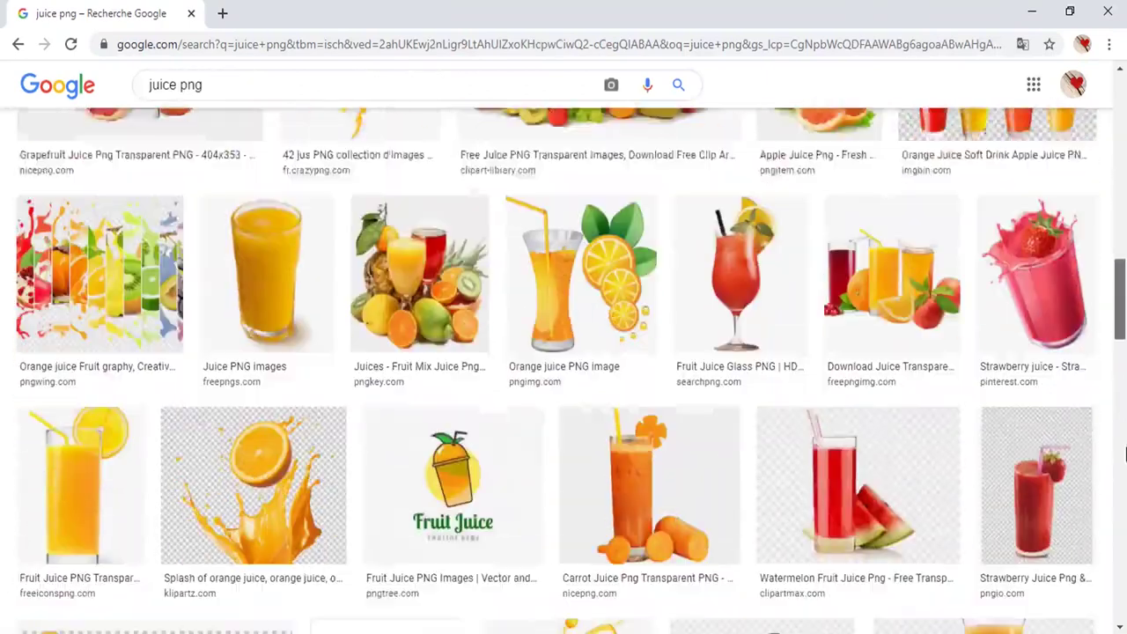
pyautogui.scroll(-1, 1124, 453)
pyautogui.click(749, 247)
# Step: Save the full-size Fruit Juice Glass PNG and drag it onto the poster
pyautogui.rightClick(835, 262)
pyautogui.click(881, 304)
pyautogui.click(889, 585)
pyautogui.moveTo(176, 616)
pyautogui.mouseDown()
pyautogui.moveTo(304, 607)
pyautogui.moveTo(470, 349)
pyautogui.mouseUp()
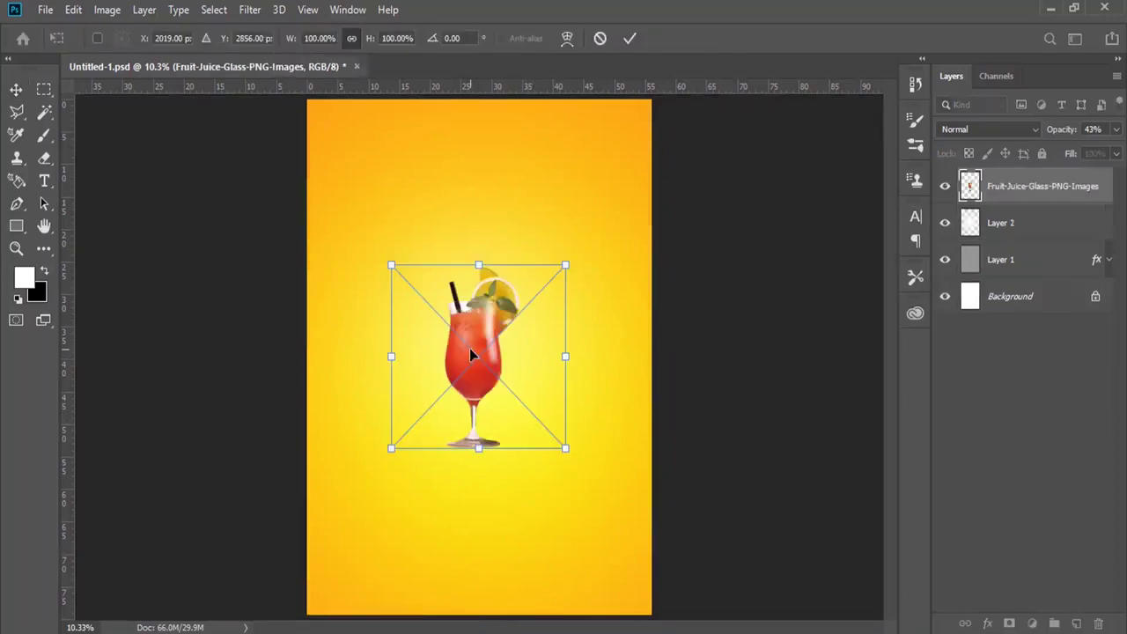
# Step: Enlarge the placed juice glass to about 163% and centre it on the poster
pyautogui.moveTo(289, 43); pyautogui.dragTo(334, 49)
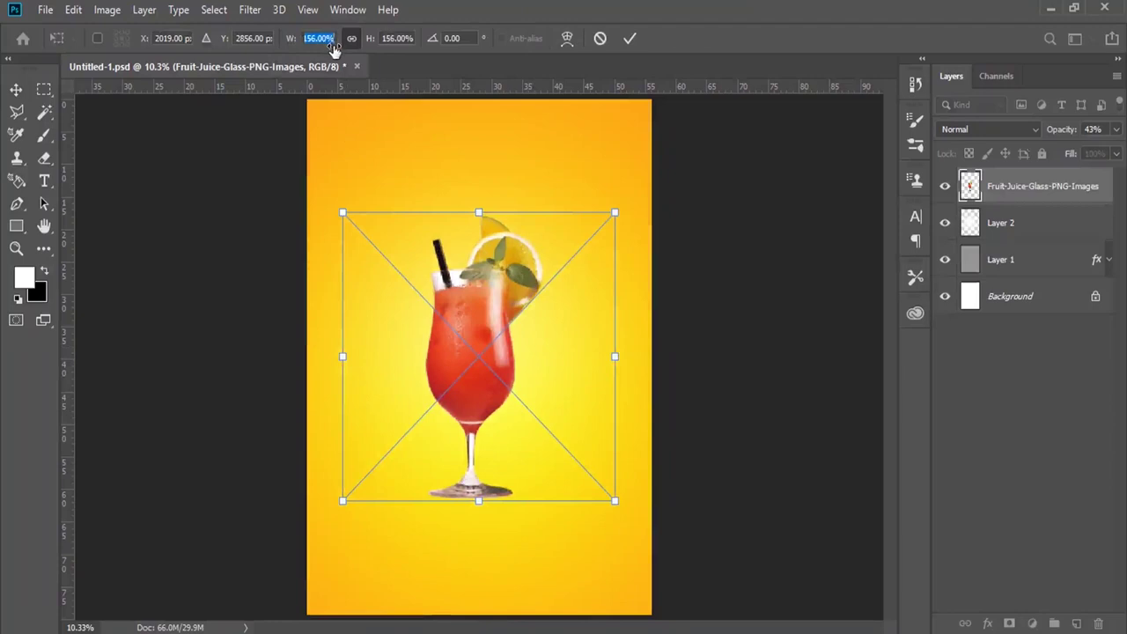
pyautogui.moveTo(333, 49); pyautogui.dragTo(342, 49)
pyautogui.moveTo(467, 310); pyautogui.dragTo(475, 305)
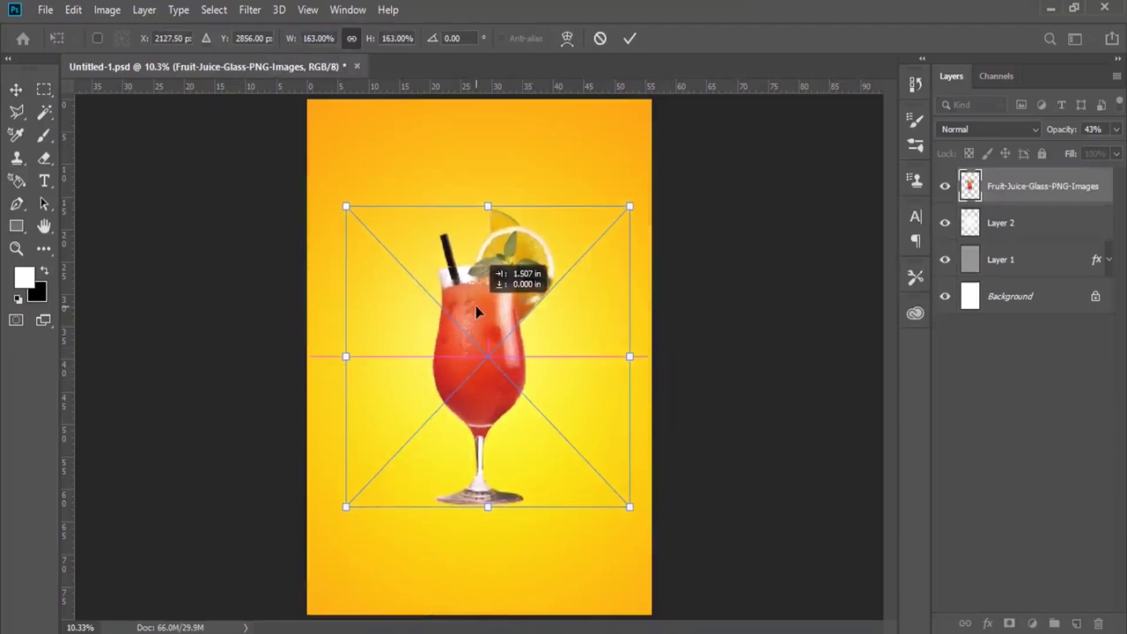
pyautogui.press('Return')
pyautogui.moveTo(469, 359); pyautogui.dragTo(468, 356)
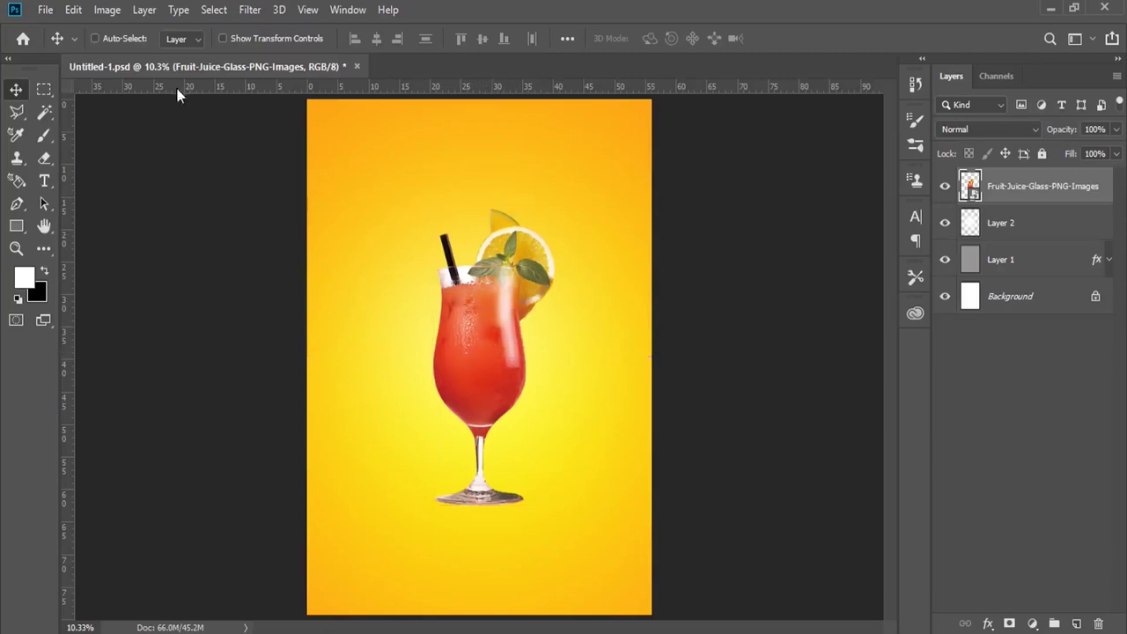
# Step: Free-transform the juice glass down to 154% and shift it slightly lower
pyautogui.click(74, 10)
pyautogui.click(133, 385)
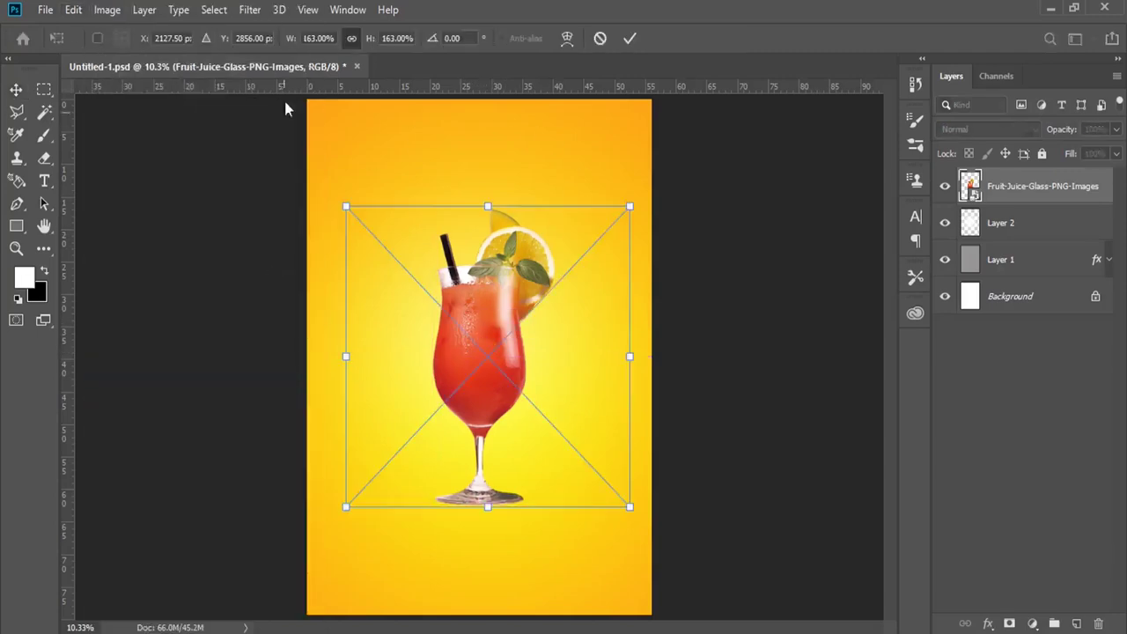
pyautogui.moveTo(291, 40); pyautogui.dragTo(280, 39)
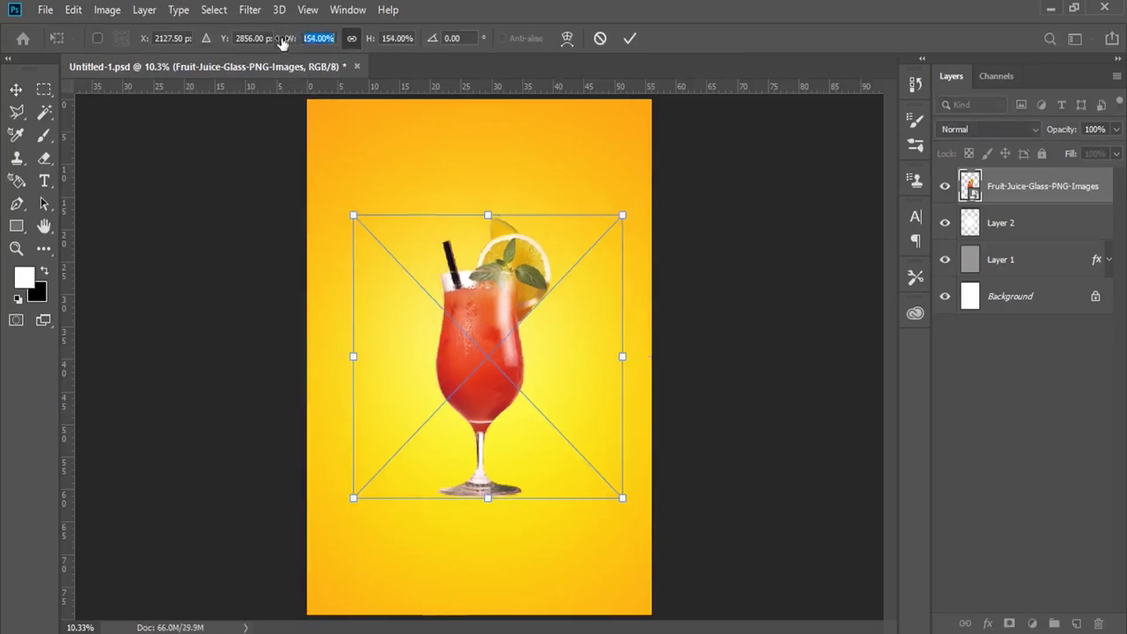
pyautogui.moveTo(516, 346); pyautogui.dragTo(518, 356)
pyautogui.press('Return')
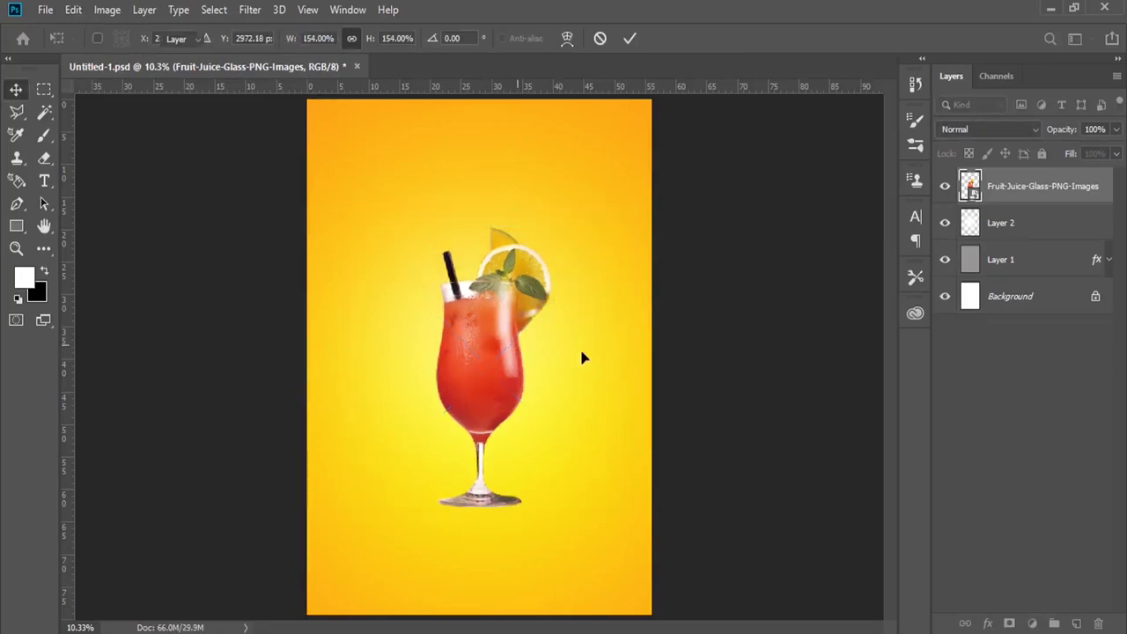
pyautogui.click(1034, 624)
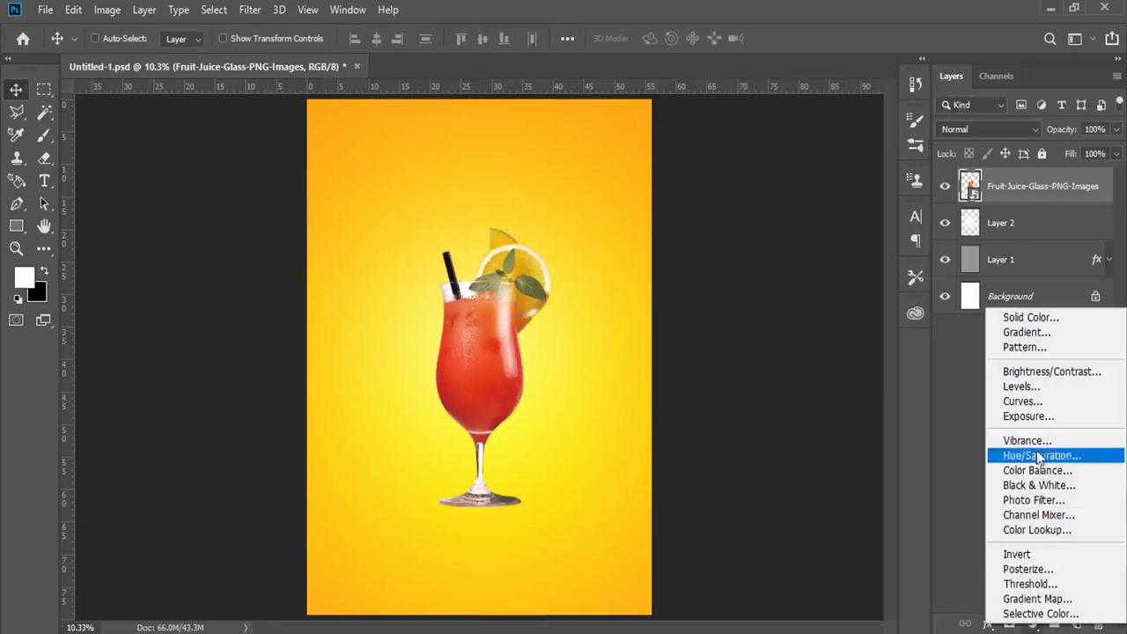
# Step: Add a Hue/Saturation adjustment with Hue +40 and Saturation +32 to turn the drink yellow
pyautogui.click(1042, 456)
pyautogui.click(797, 286)
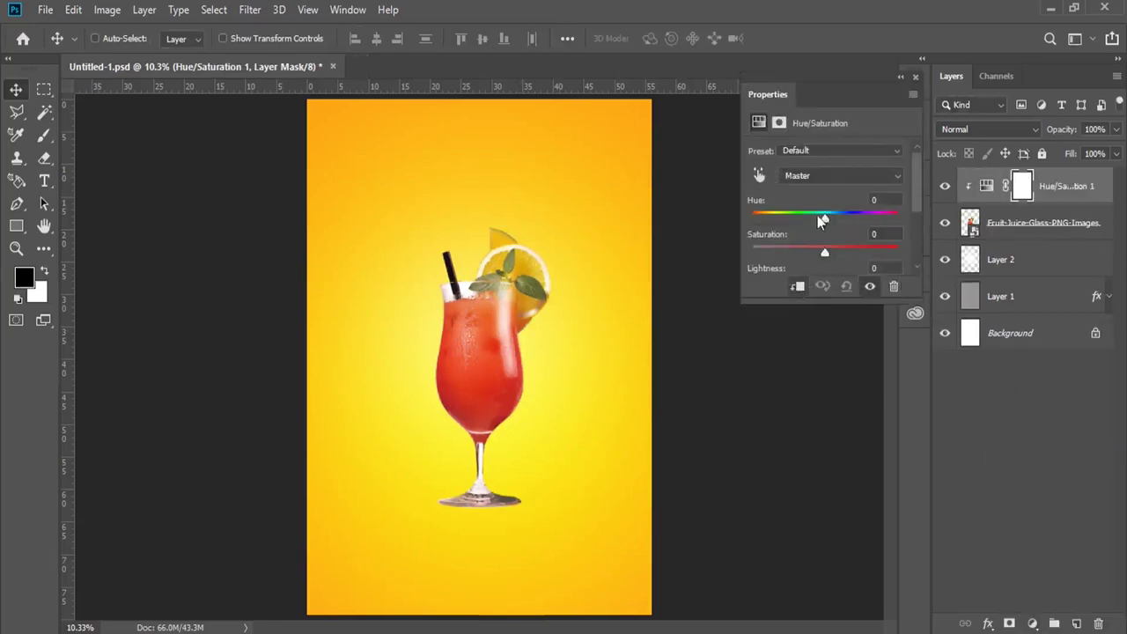
pyautogui.moveTo(833, 302); pyautogui.dragTo(837, 390)
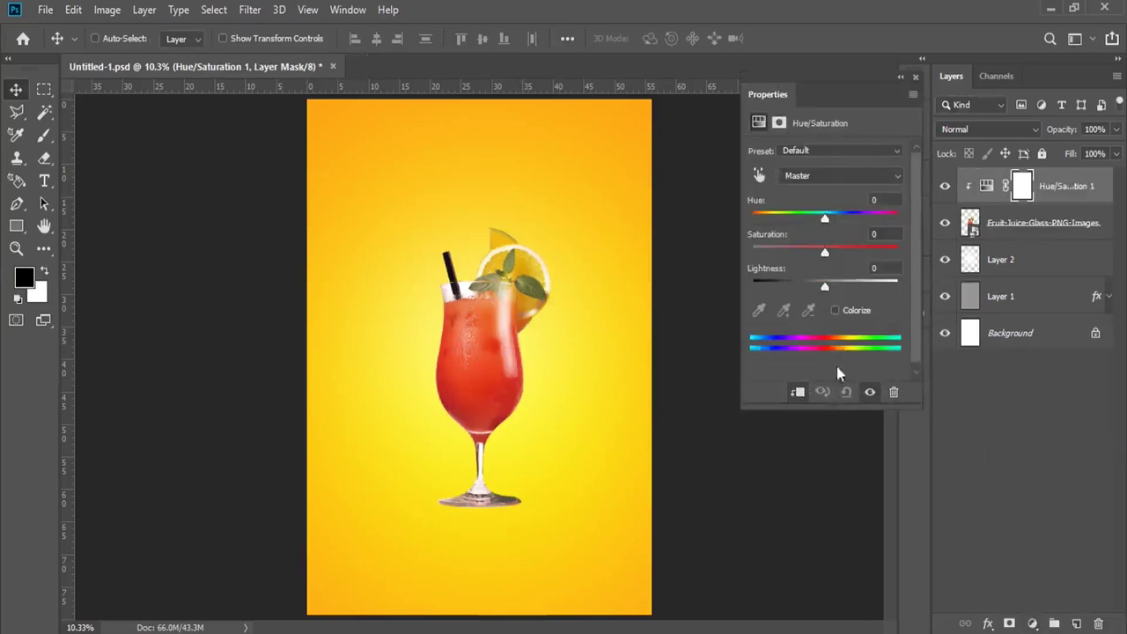
pyautogui.moveTo(825, 212); pyautogui.dragTo(855, 231)
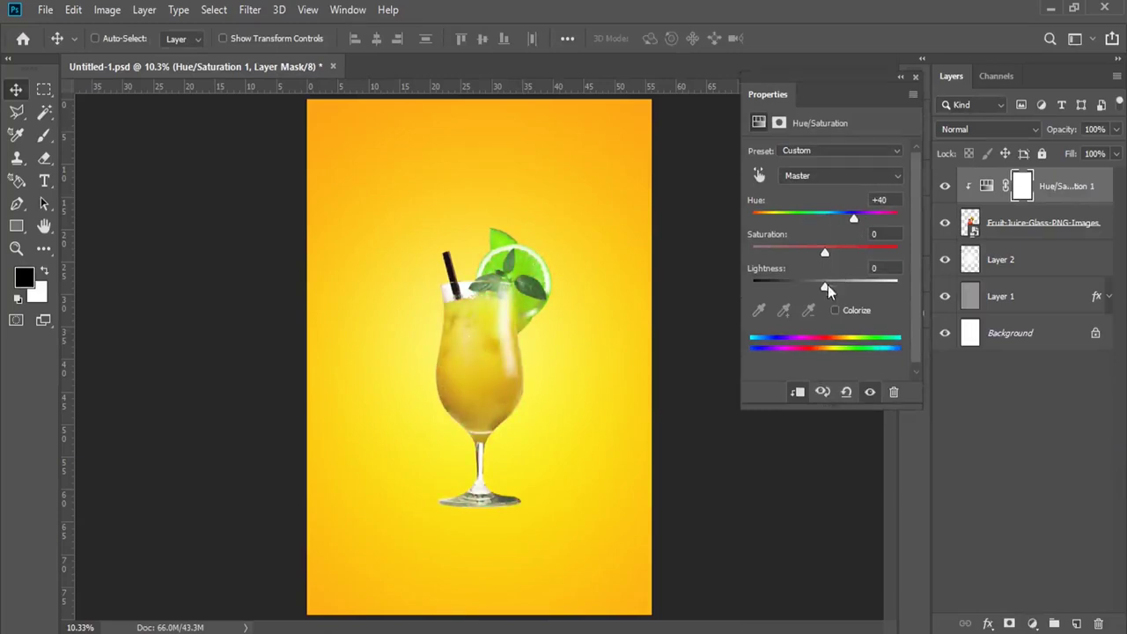
pyautogui.moveTo(836, 253); pyautogui.dragTo(857, 257)
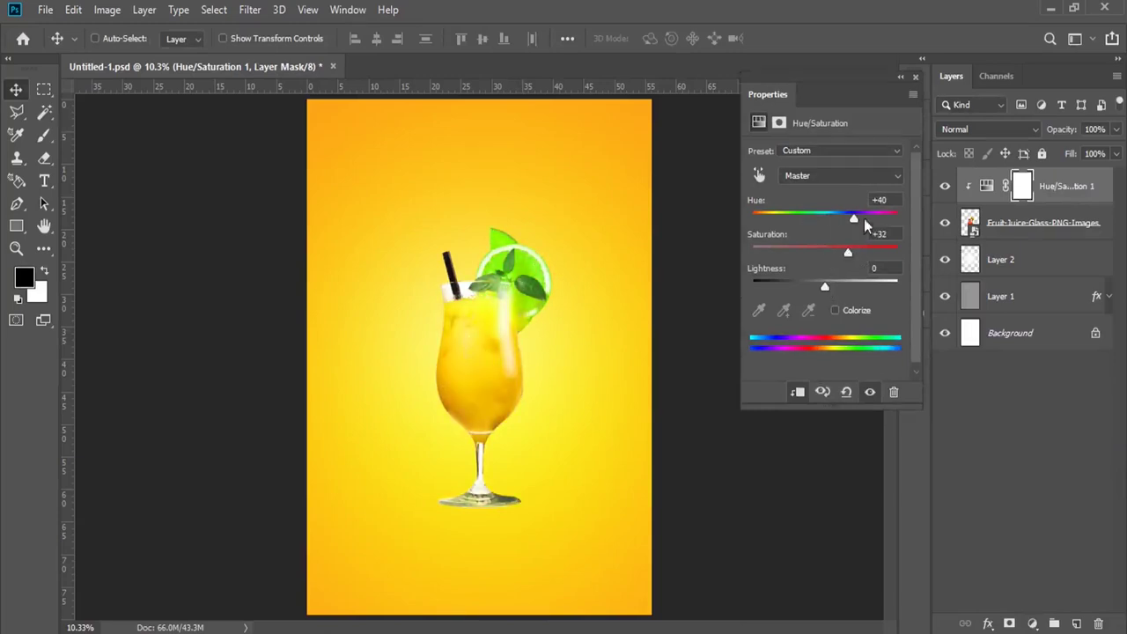
pyautogui.click(916, 79)
# Step: Duplicate the juice glass layer and clip the Hue/Saturation layer to the copy below
pyautogui.click(1004, 259)
pyautogui.moveTo(1016, 222)
pyautogui.mouseDown()
pyautogui.moveTo(1084, 451)
pyautogui.moveTo(1077, 623)
pyautogui.mouseUp()
pyautogui.click(1031, 193)
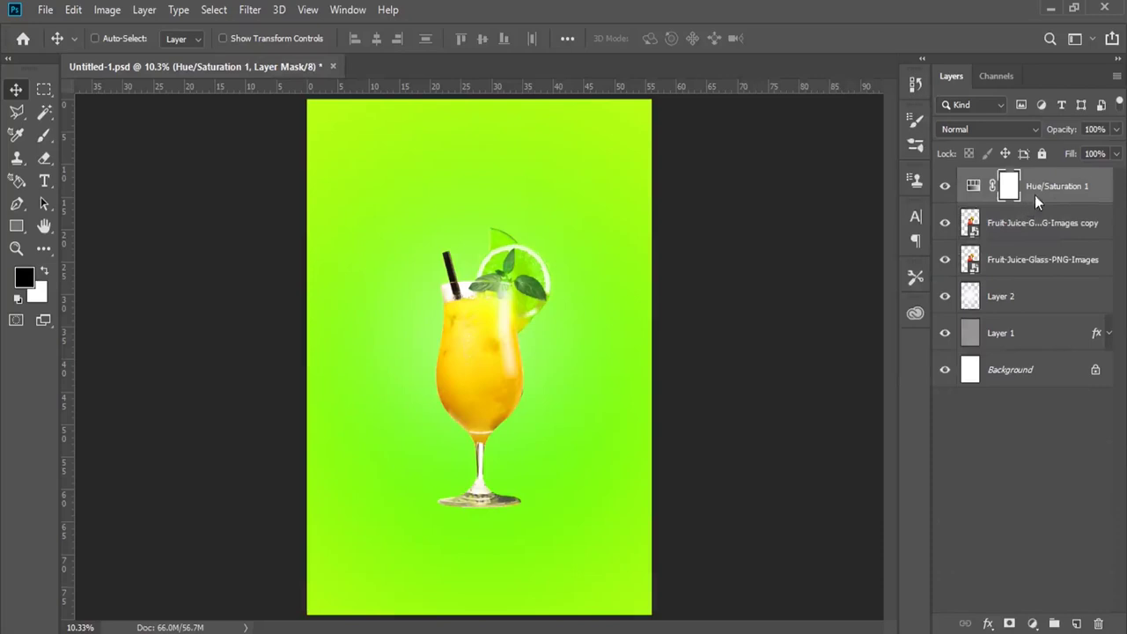
pyautogui.rightClick(1035, 194)
pyautogui.click(890, 333)
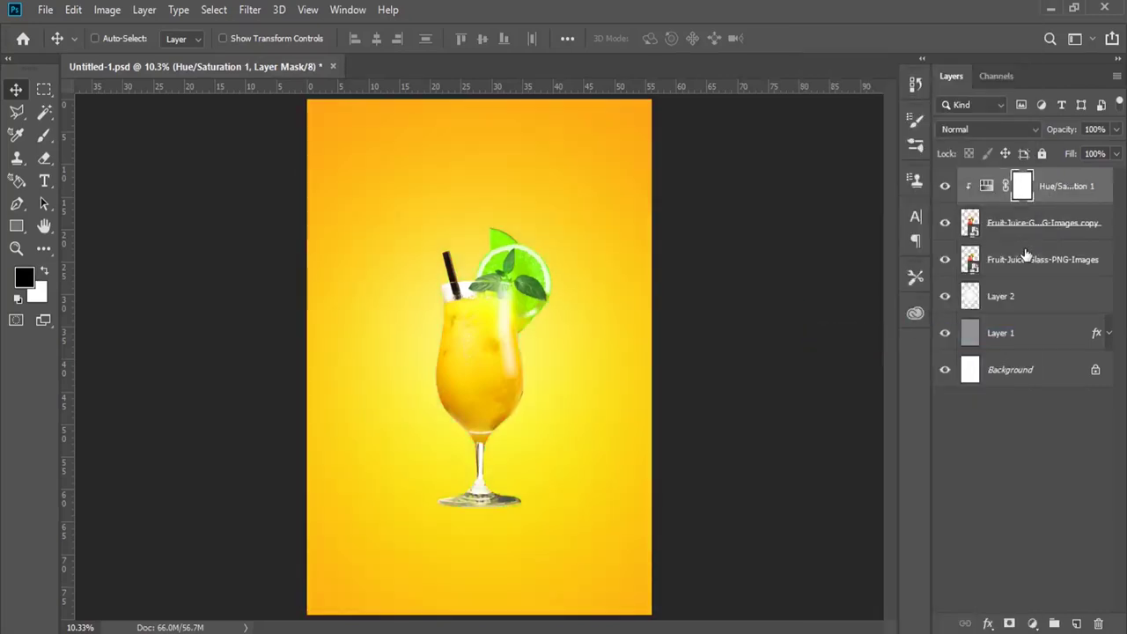
# Step: Give the lower juice glass layer a black #000000 Color Overlay
pyautogui.click(1029, 257)
pyautogui.moveTo(511, 328); pyautogui.dragTo(463, 326)
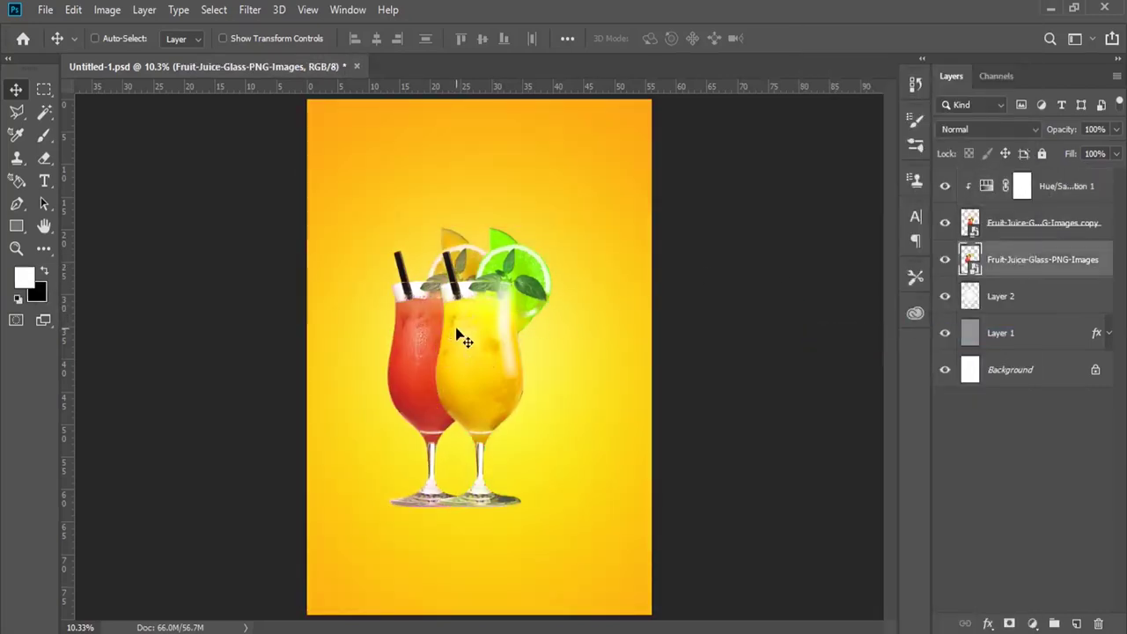
pyautogui.hotkey('ctrl', 'z')
pyautogui.rightClick(1053, 264)
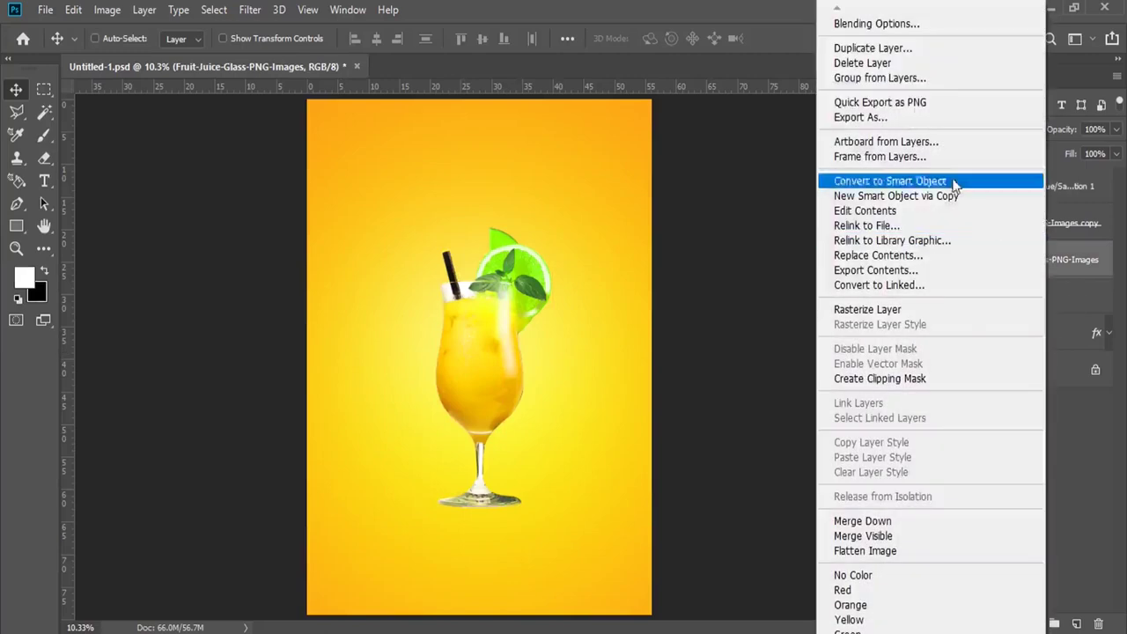
pyautogui.click(889, 23)
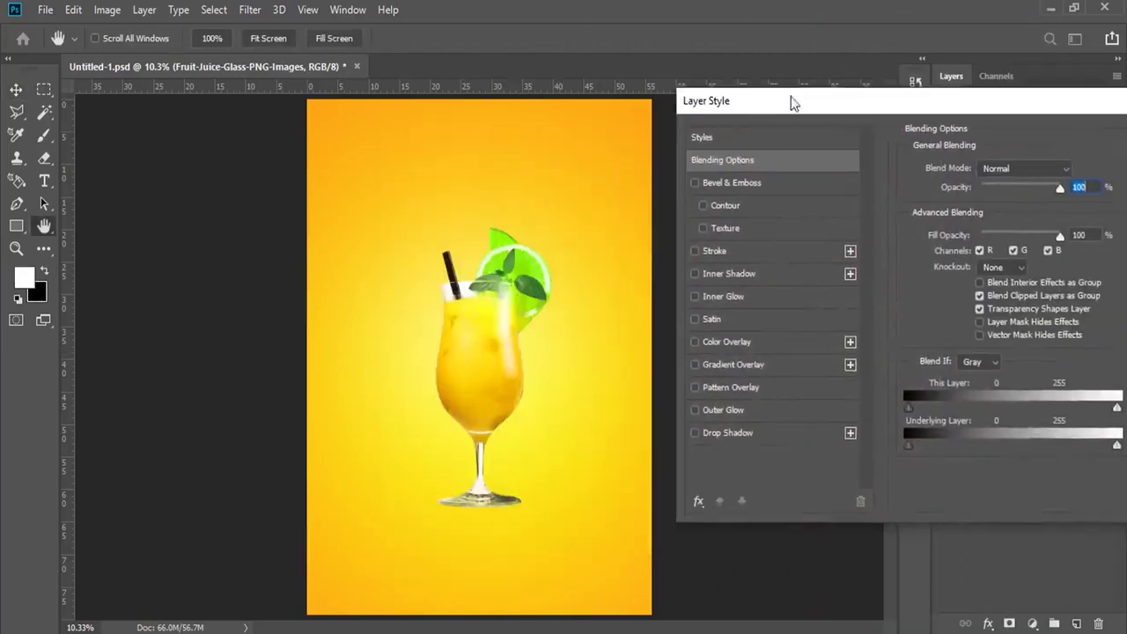
pyautogui.moveTo(485, 145); pyautogui.dragTo(799, 70)
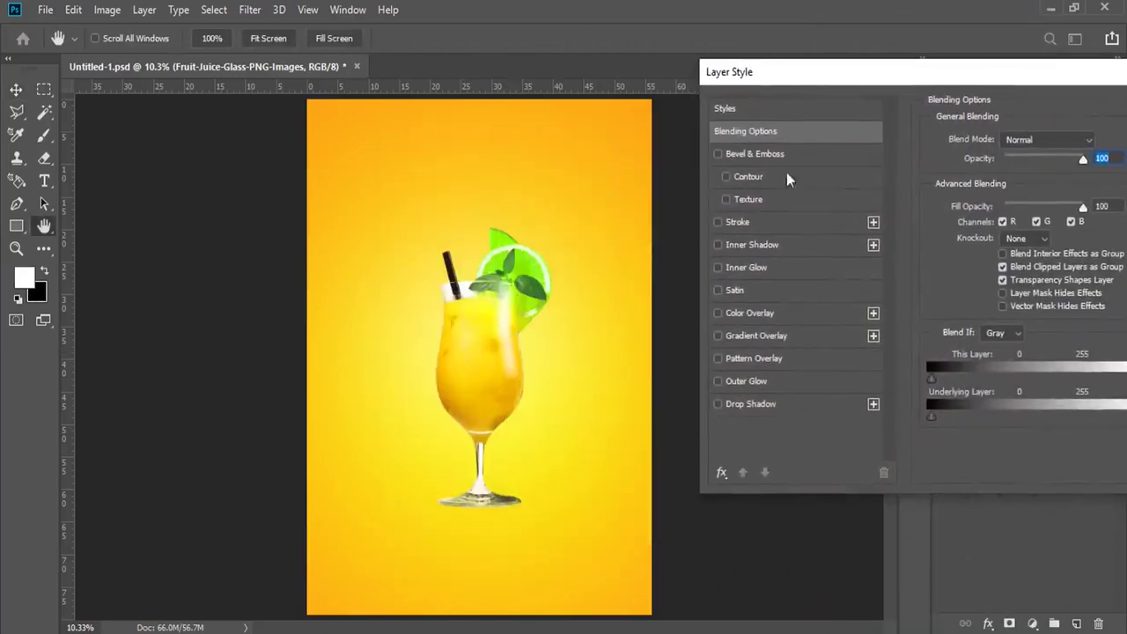
pyautogui.click(751, 314)
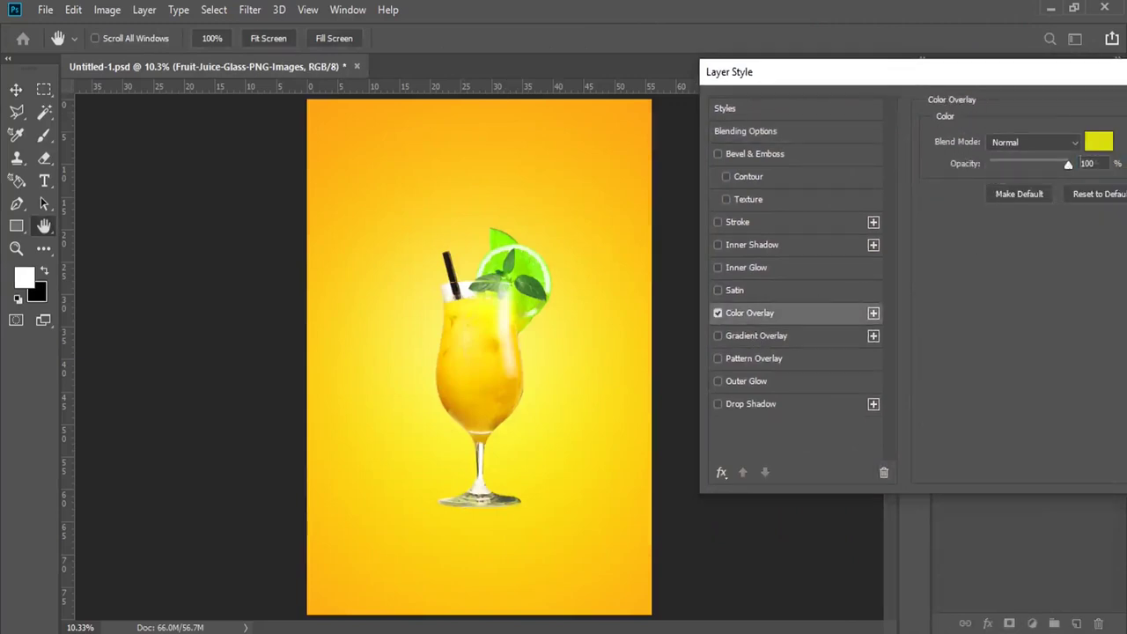
pyautogui.click(1099, 141)
pyautogui.write('000000')
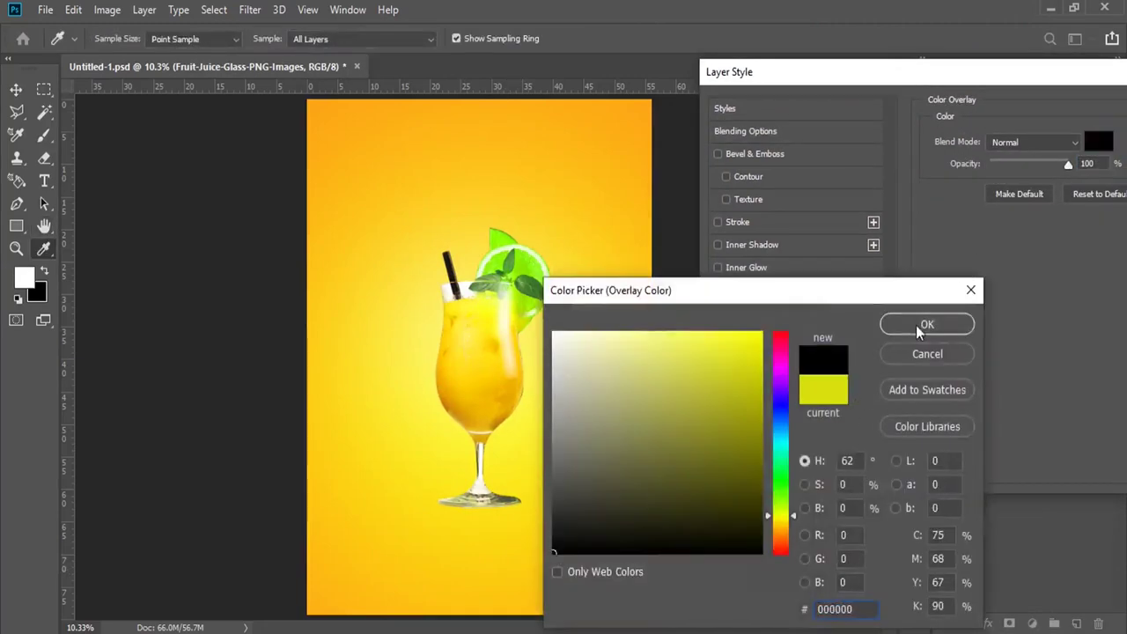
pyautogui.click(916, 325)
# Step: Apply the black overlay and convert the glass silhouette layer into a smart object
pyautogui.moveTo(1029, 83); pyautogui.dragTo(626, 85)
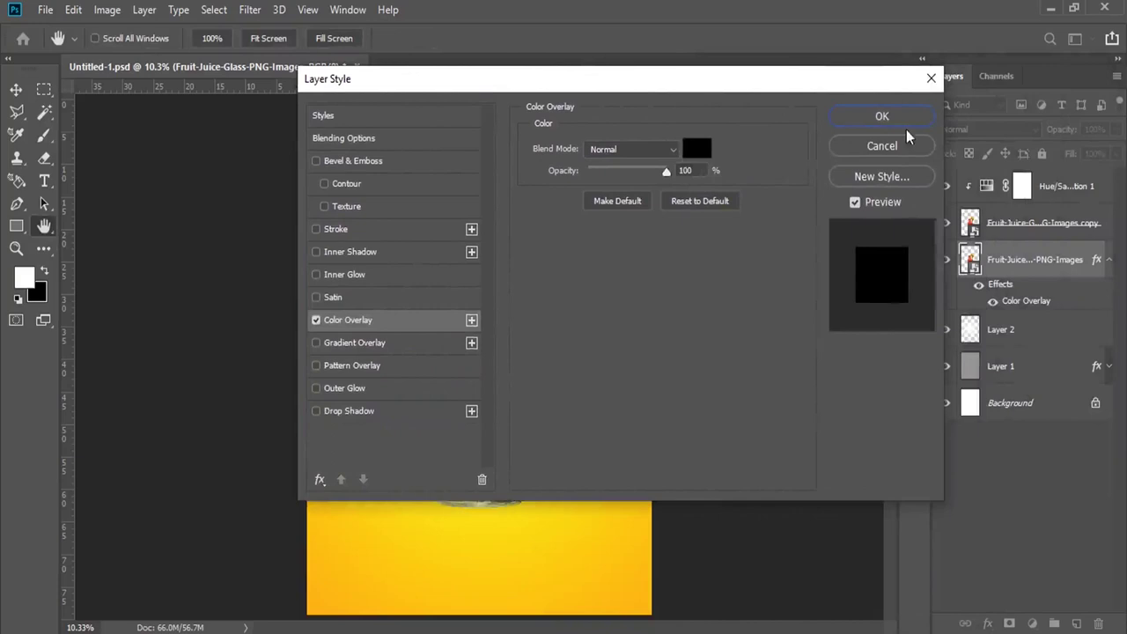
pyautogui.click(881, 116)
pyautogui.rightClick(1041, 266)
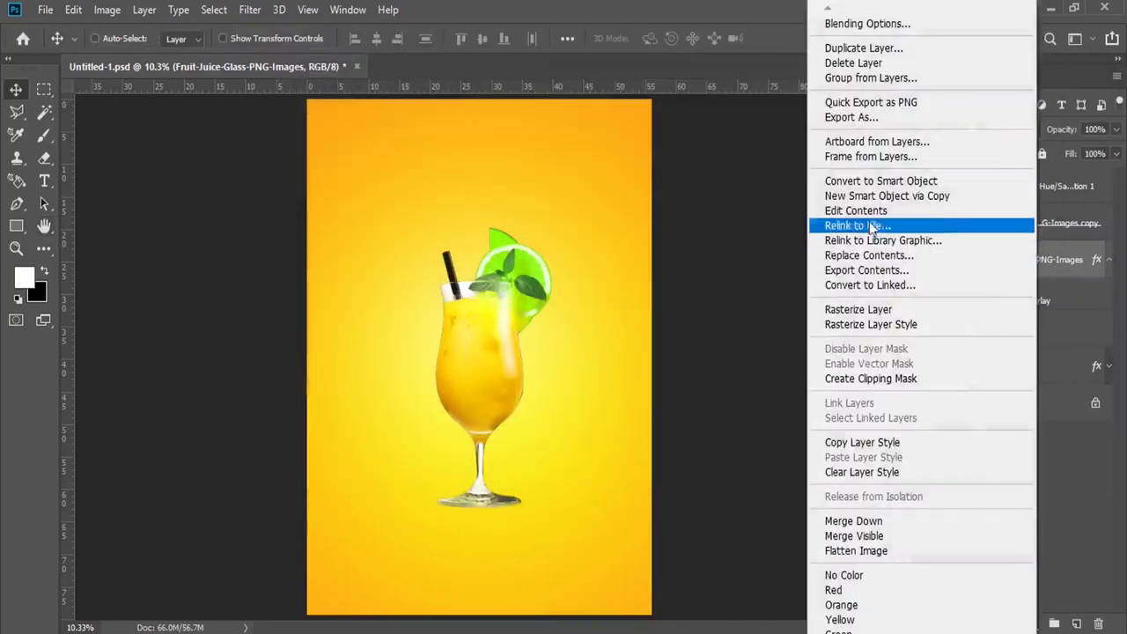
pyautogui.click(859, 144)
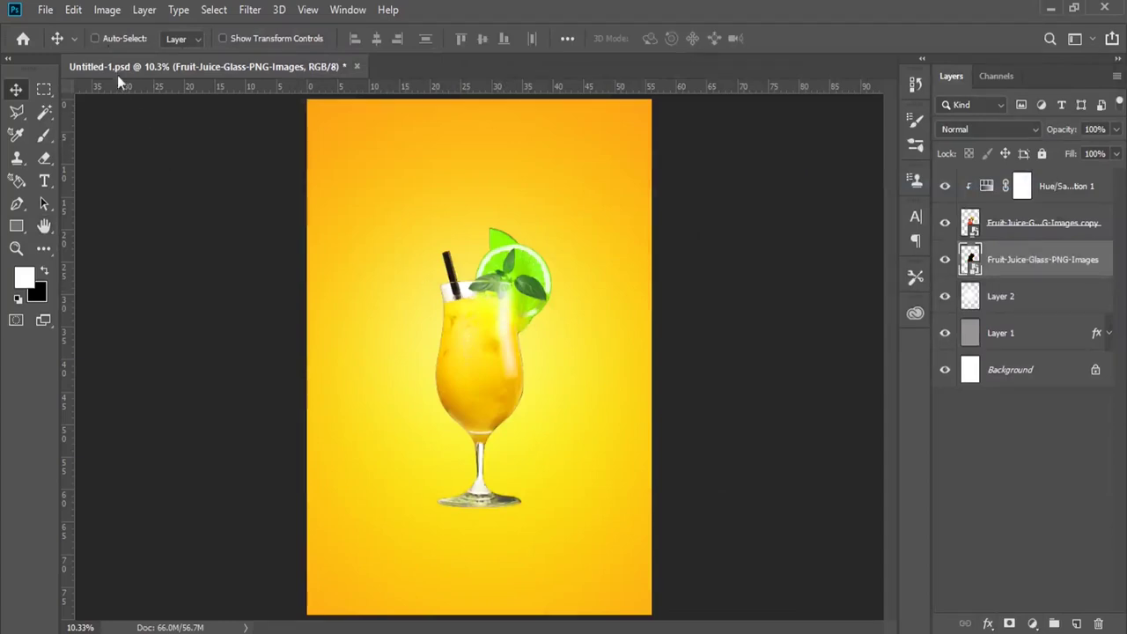
# Step: Flip the black glass silhouette upside down below the real glass with Free Transform
pyautogui.click(74, 10)
pyautogui.click(252, 388)
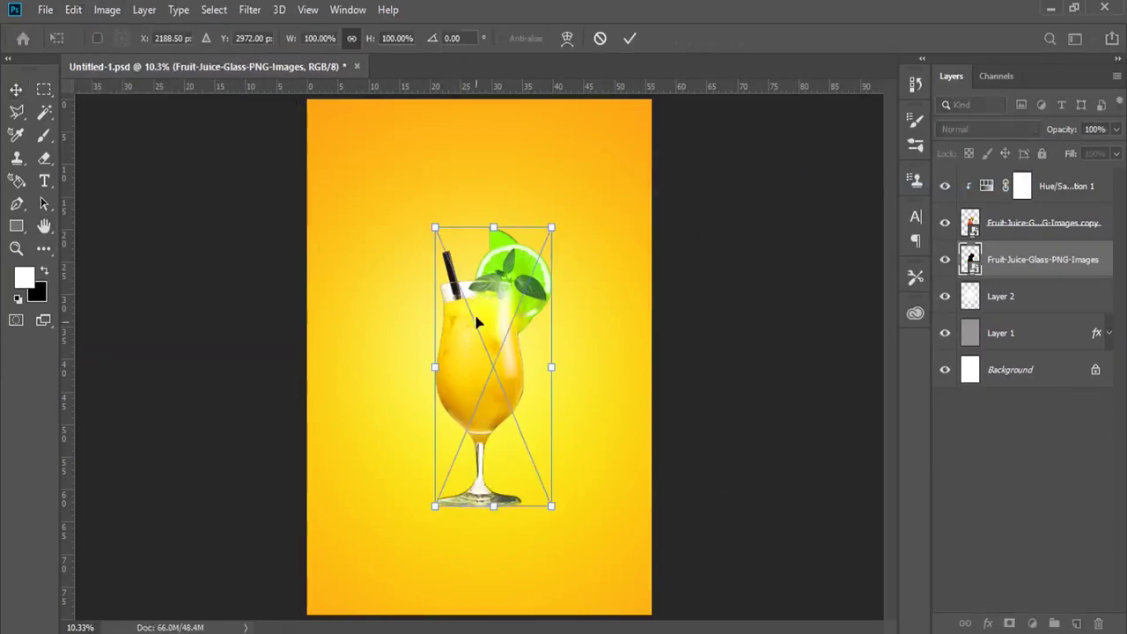
pyautogui.rightClick(495, 287)
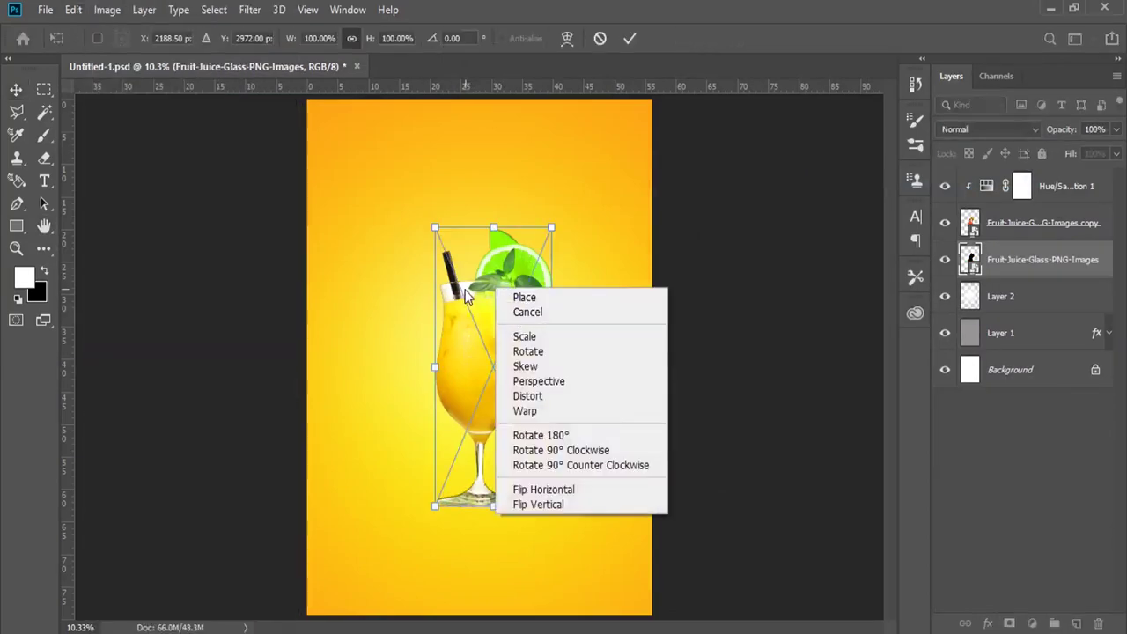
pyautogui.click(547, 343)
pyautogui.moveTo(493, 227); pyautogui.dragTo(493, 480)
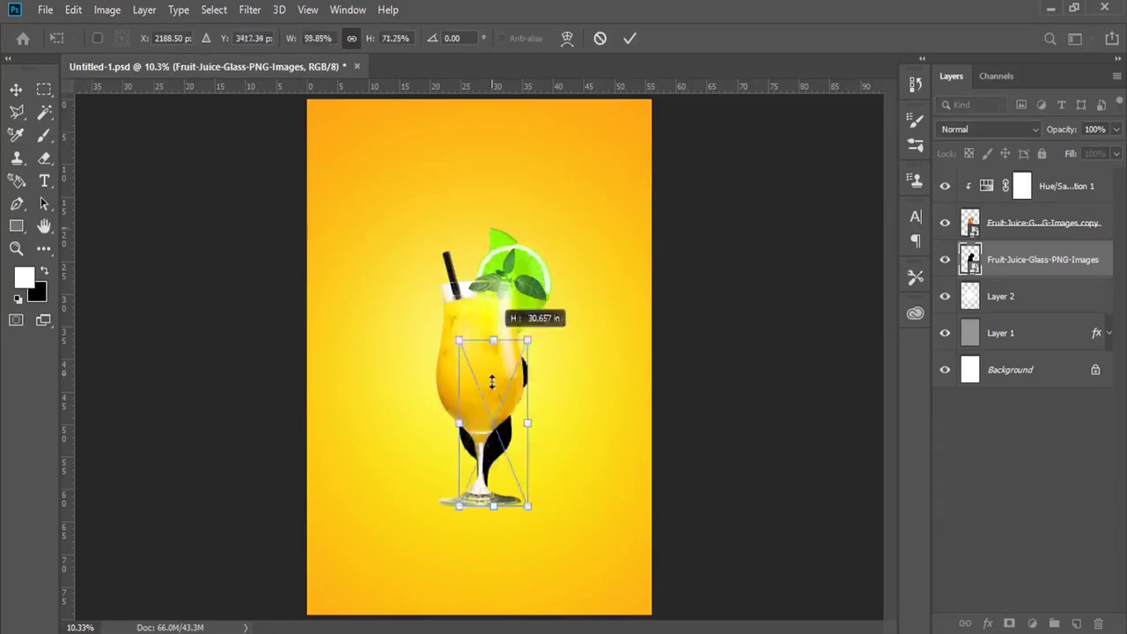
pyautogui.hotkey('ctrl', 'z')
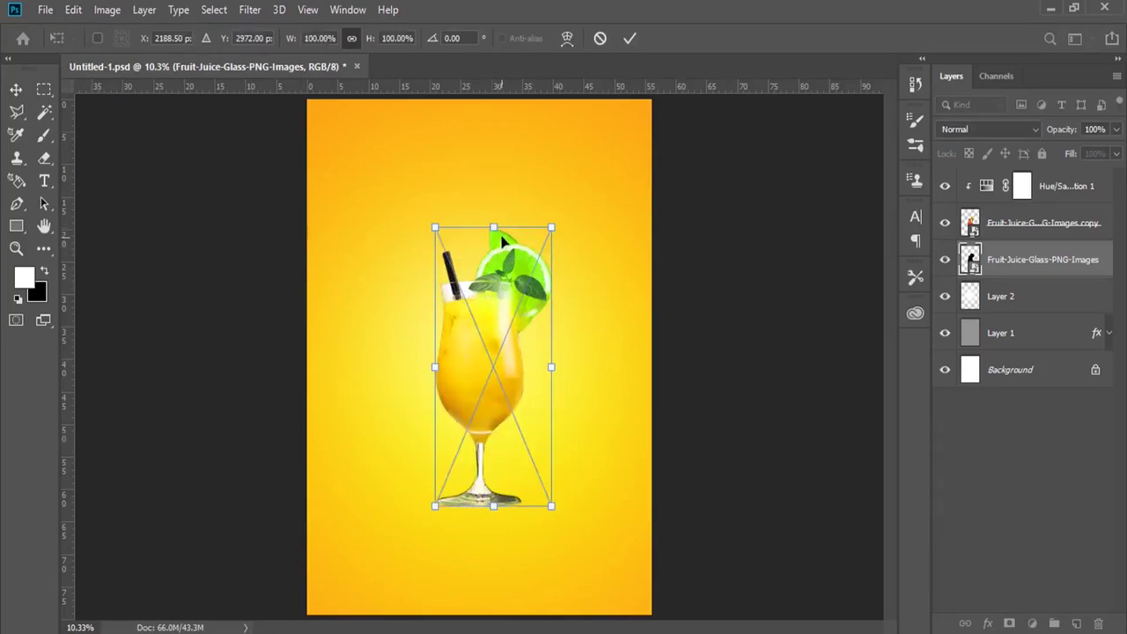
pyautogui.moveTo(493, 225); pyautogui.dragTo(458, 627)
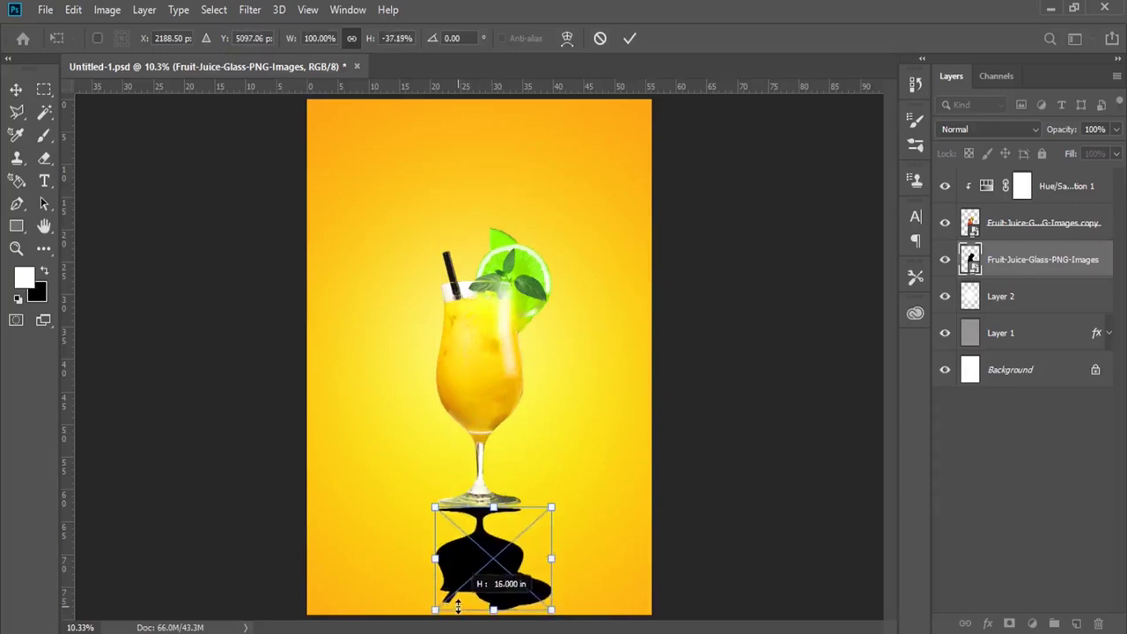
pyautogui.press('Return')
pyautogui.click(16, 249)
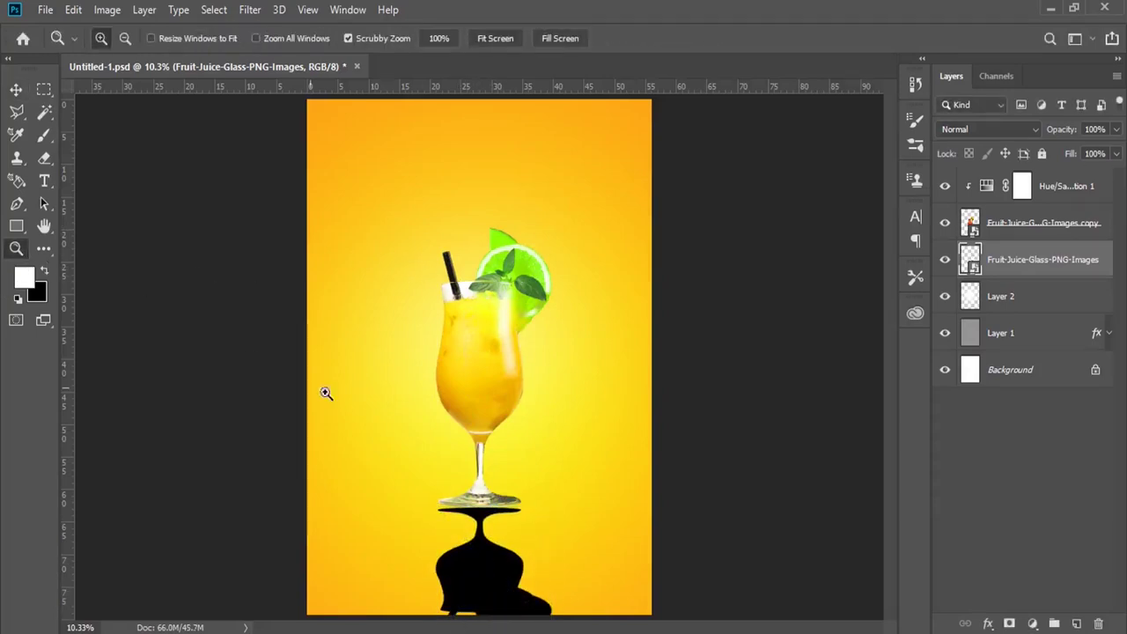
pyautogui.keyDown('alt'); pyautogui.click(498, 348); pyautogui.keyUp('alt')
# Step: Stretch the reflection's bottom slightly lower and fade it to about 33% opacity
pyautogui.click(73, 9)
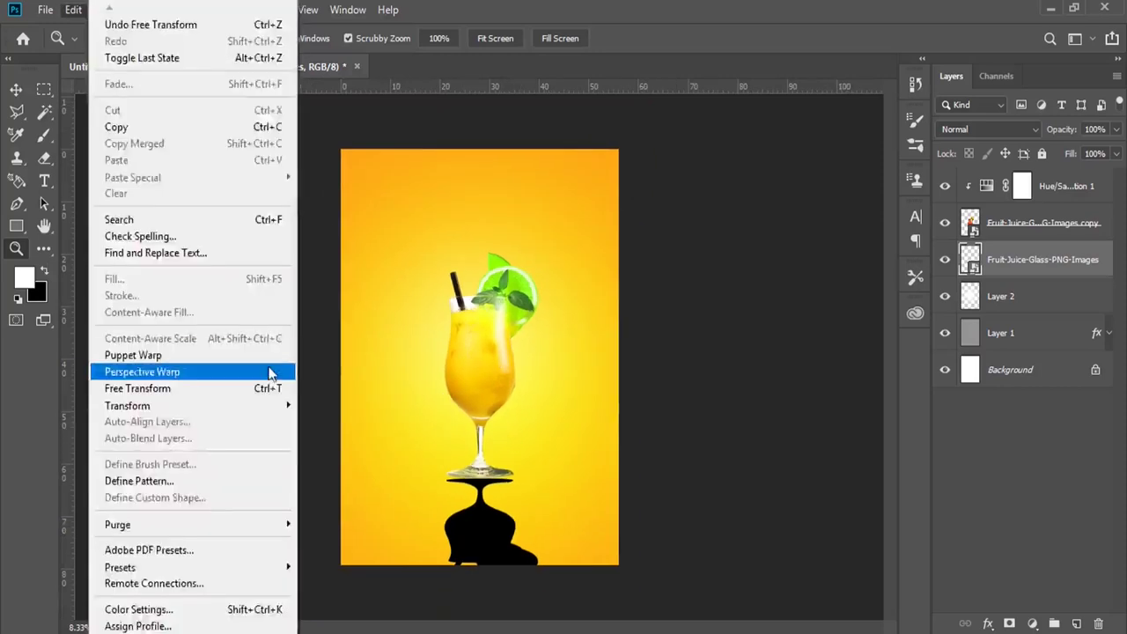
pyautogui.click(141, 386)
pyautogui.moveTo(491, 584); pyautogui.dragTo(491, 607)
pyautogui.press('Return')
pyautogui.click(477, 455)
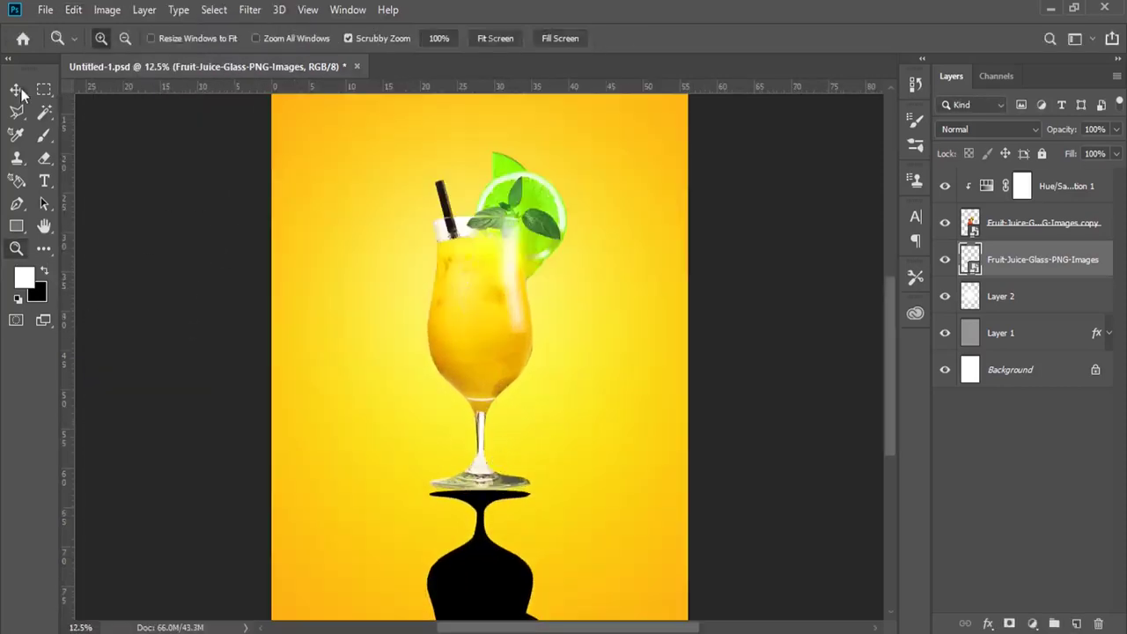
pyautogui.press('v')
pyautogui.click(1115, 129)
pyautogui.moveTo(1112, 151); pyautogui.dragTo(1064, 150)
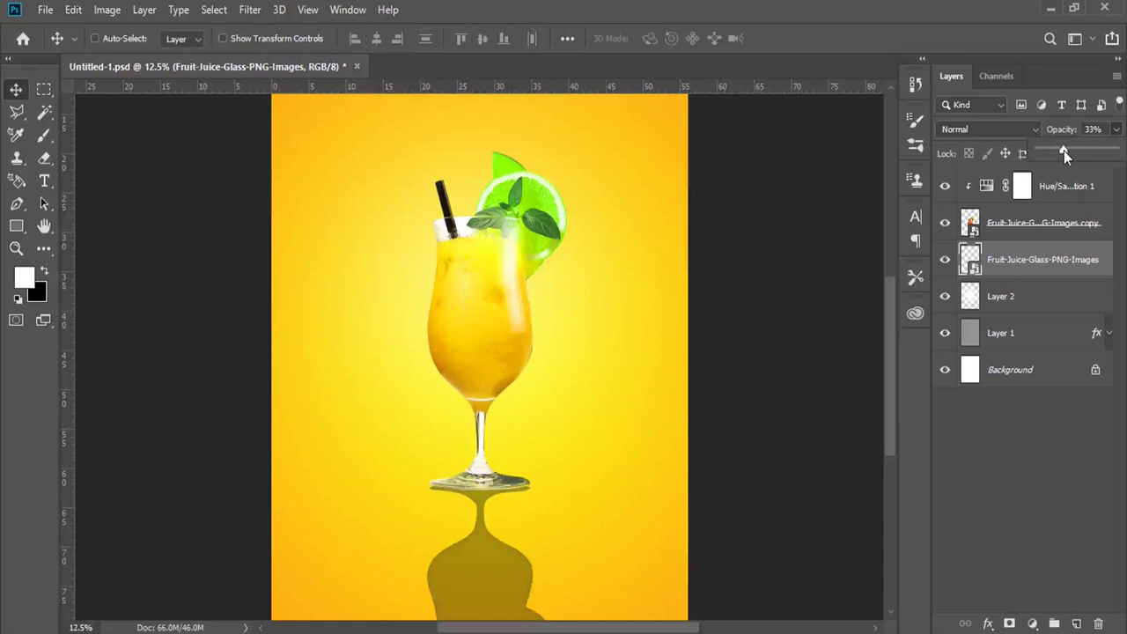
# Step: Add a layer mask and paint out the reflection's bottom with a large soft black brush
pyautogui.click(1009, 623)
pyautogui.press('z')
pyautogui.keyDown('alt'); pyautogui.click(529, 402); pyautogui.keyUp('alt')
pyautogui.rightClick(44, 135)
pyautogui.click(88, 137)
pyautogui.rightClick(564, 302)
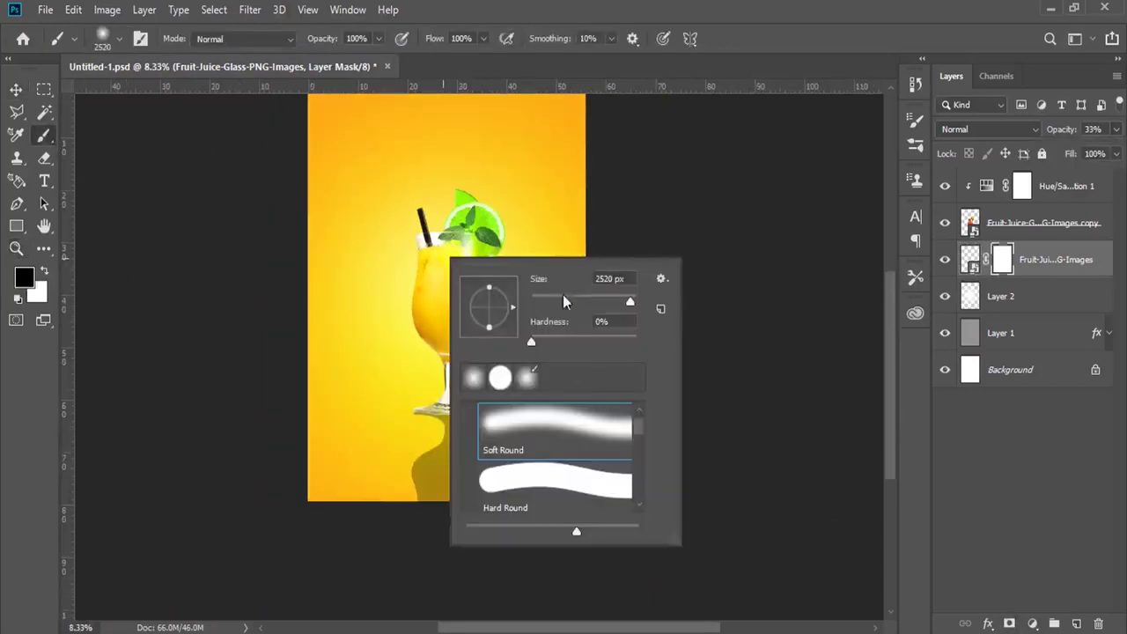
pyautogui.moveTo(632, 304); pyautogui.dragTo(643, 304)
pyautogui.moveTo(184, 549)
pyautogui.mouseDown()
pyautogui.moveTo(687, 549)
pyautogui.moveTo(79, 557)
pyautogui.mouseUp()
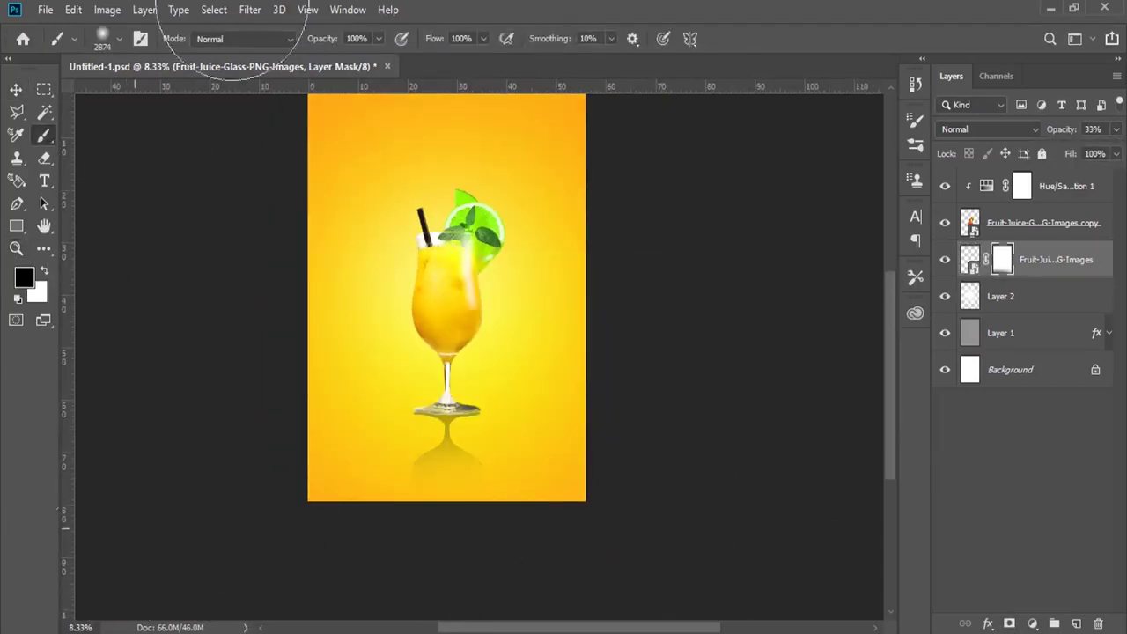
# Step: Stretch the reflection lower and widen it with a Perspective transform
pyautogui.click(73, 10)
pyautogui.click(132, 387)
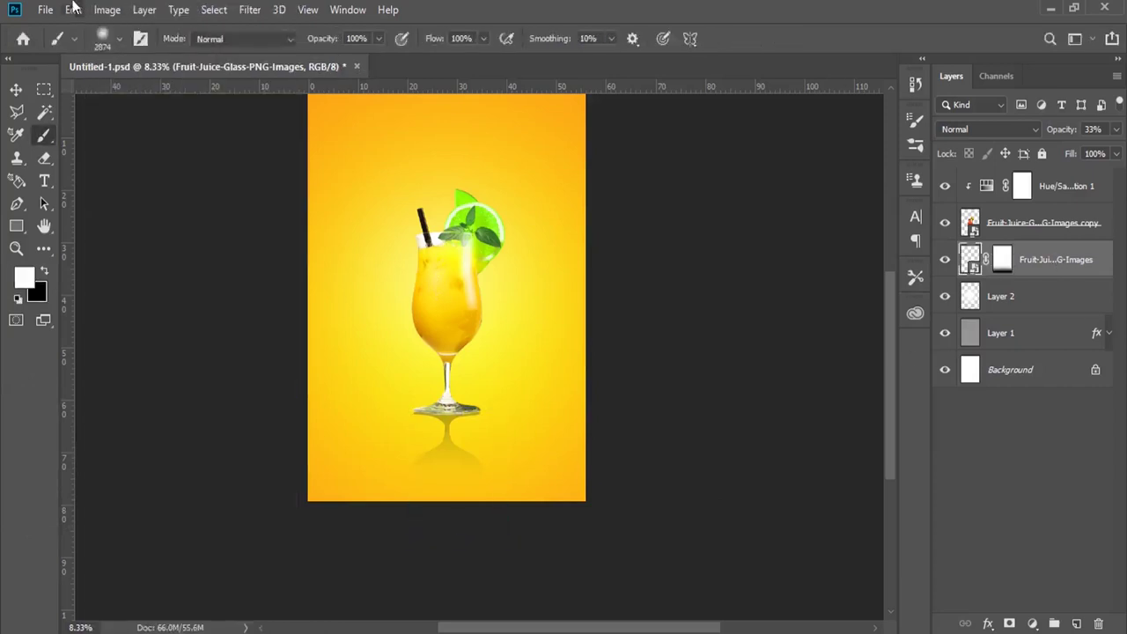
pyautogui.rightClick(471, 447)
pyautogui.click(480, 297)
pyautogui.moveTo(458, 542)
pyautogui.mouseDown()
pyautogui.moveTo(449, 608)
pyautogui.moveTo(548, 608)
pyautogui.mouseUp()
pyautogui.press('Return')
pyautogui.hotkey('ctrl', 't')
pyautogui.rightClick(464, 480)
pyautogui.click(494, 316)
pyautogui.press('Return')
# Step: Zoom in closely around the glass stem and select Layer 2
pyautogui.press('z')
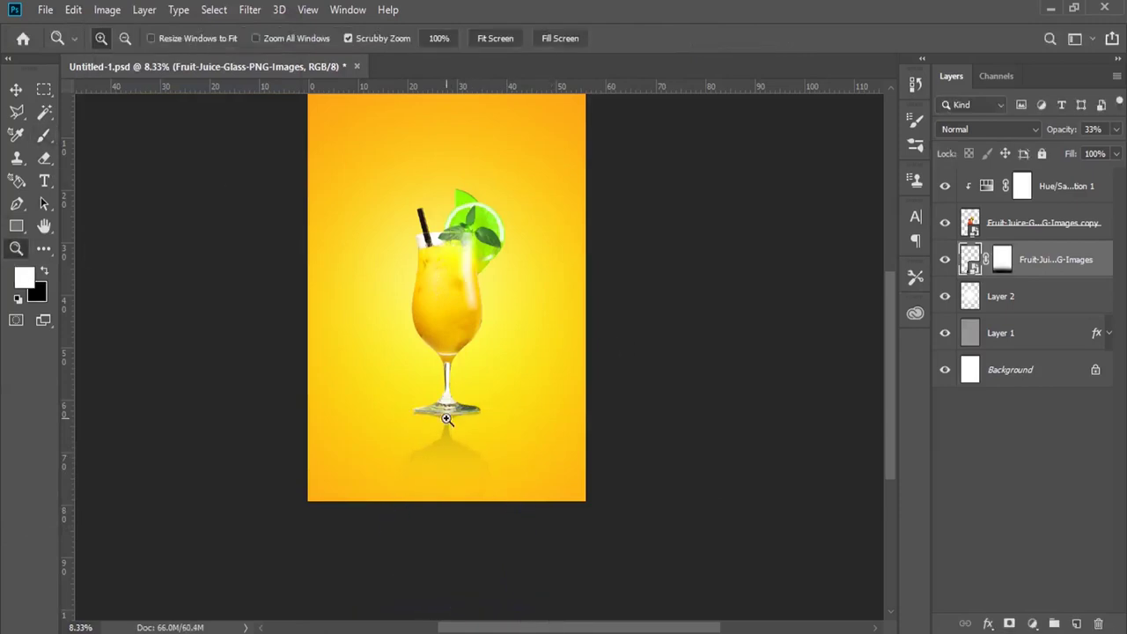
pyautogui.click(447, 420)
pyautogui.click(446, 389)
pyautogui.scroll(1, 409, 357)
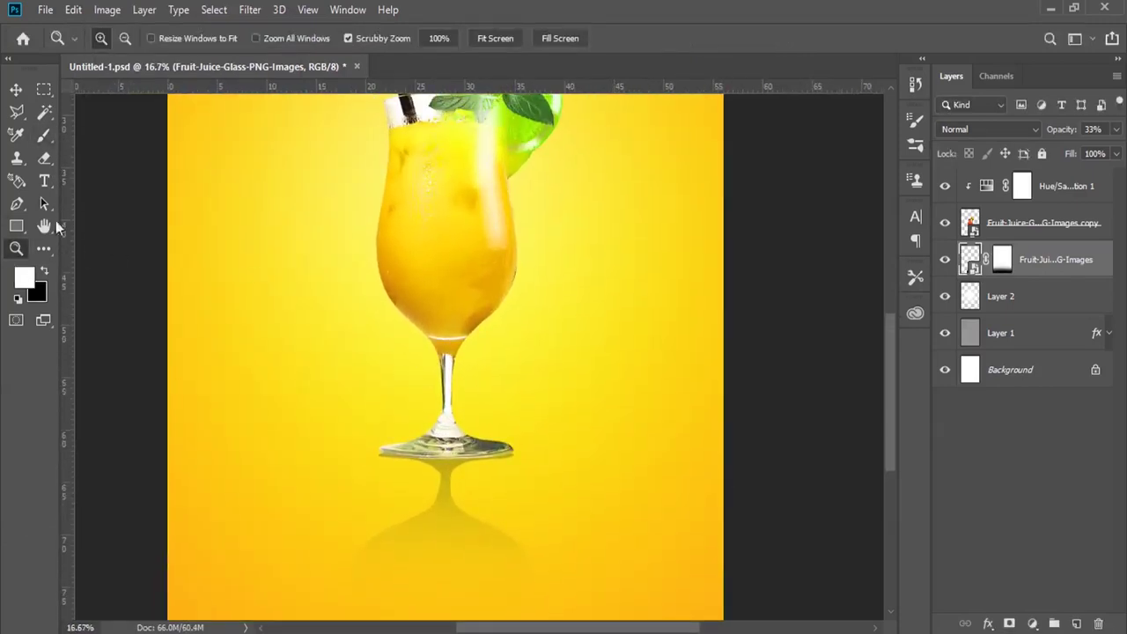
pyautogui.moveTo(50, 139); pyautogui.dragTo(88, 138)
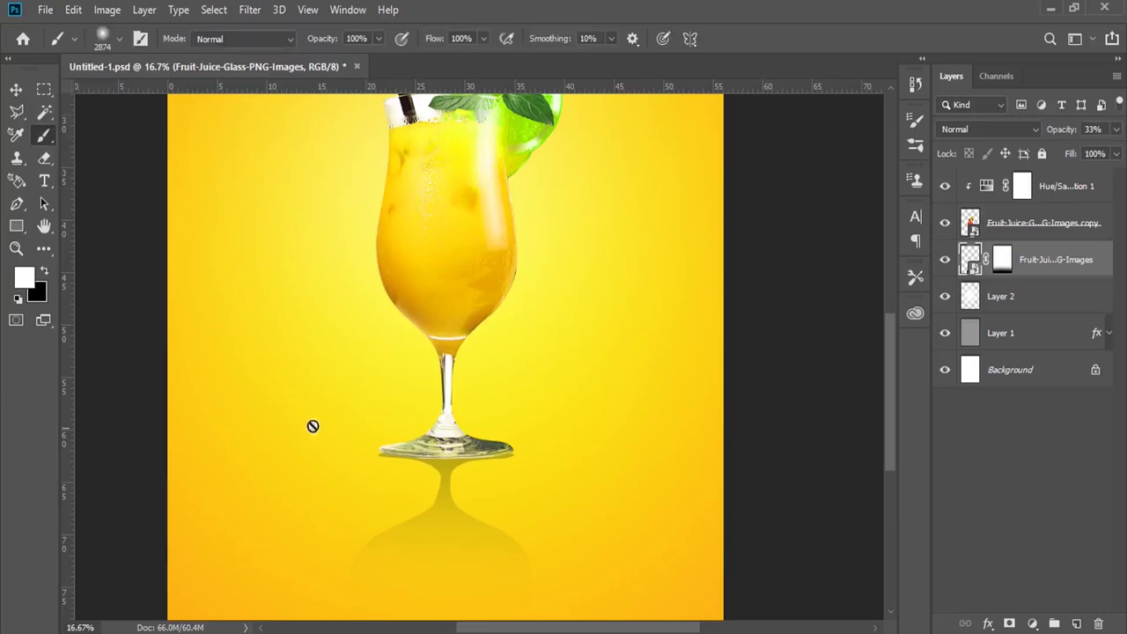
pyautogui.click(1057, 299)
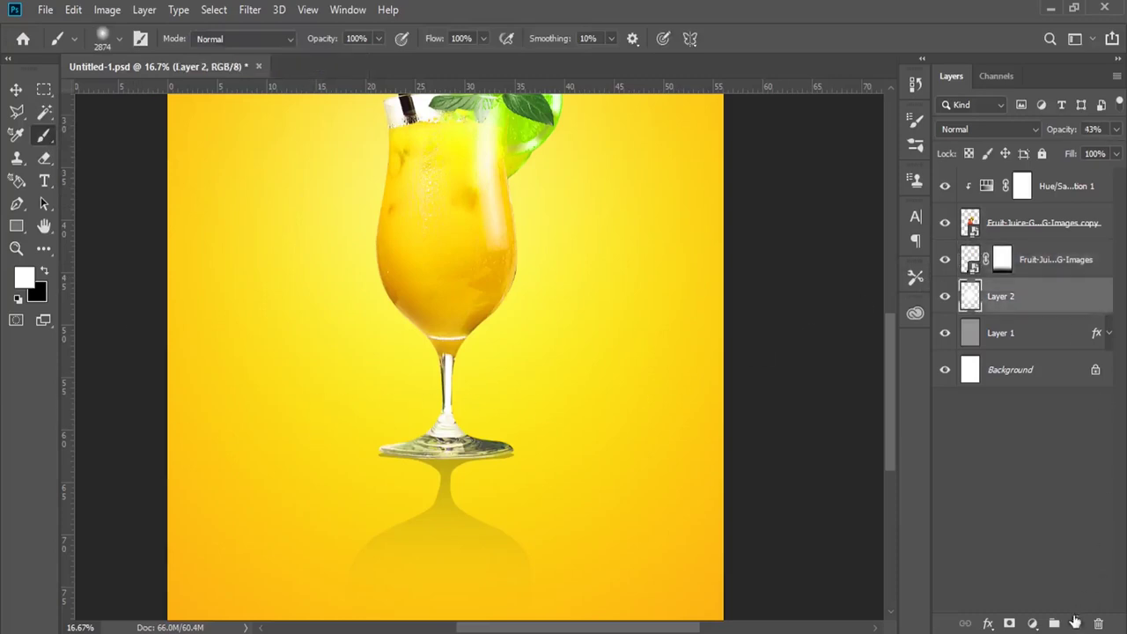
# Step: On a new layer, paint a soft black dot and flatten it into a thin shadow under the glass
pyautogui.click(1076, 623)
pyautogui.click(45, 275)
pyautogui.rightClick(386, 345)
pyautogui.click(278, 385)
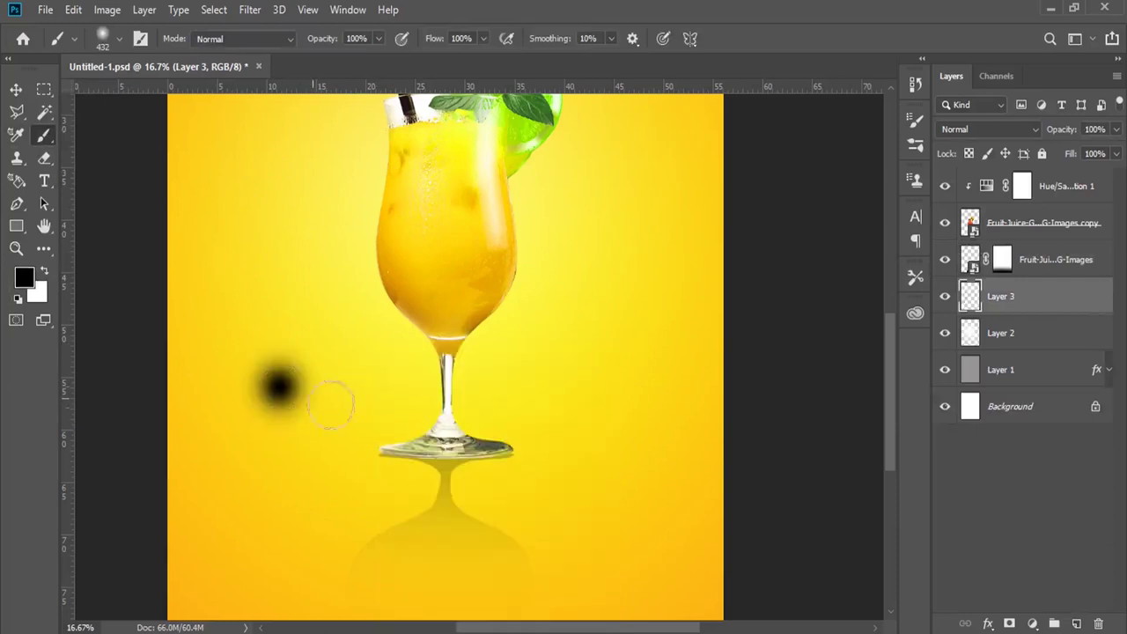
pyautogui.click(73, 9)
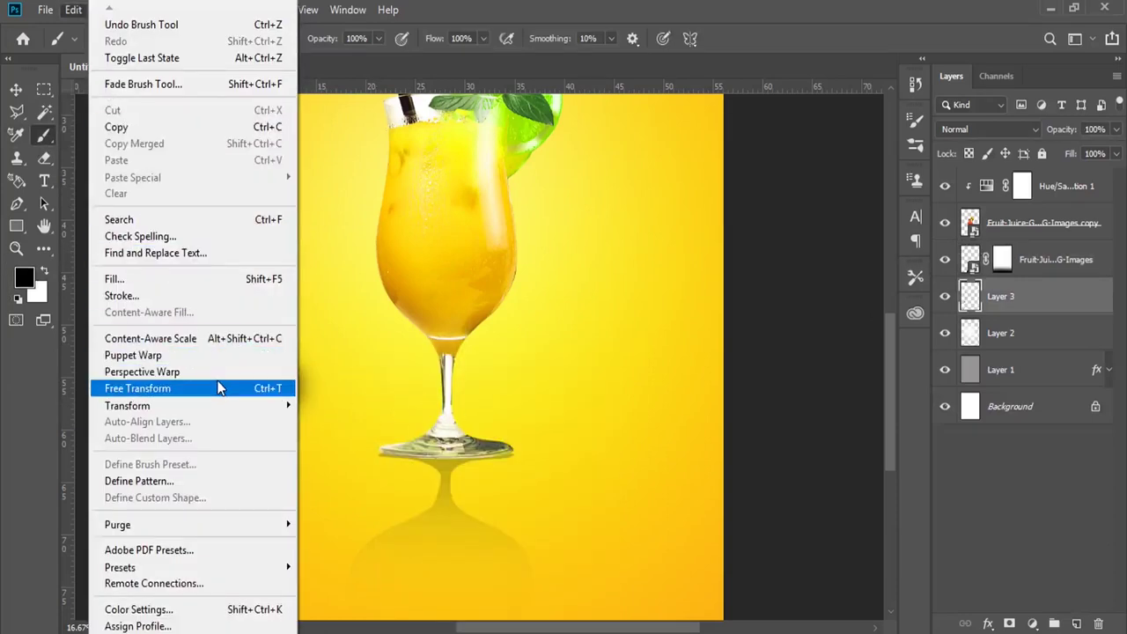
pyautogui.click(221, 384)
pyautogui.moveTo(328, 387); pyautogui.dragTo(499, 387)
pyautogui.moveTo(365, 335)
pyautogui.mouseDown()
pyautogui.moveTo(368, 418)
pyautogui.moveTo(455, 458)
pyautogui.mouseUp()
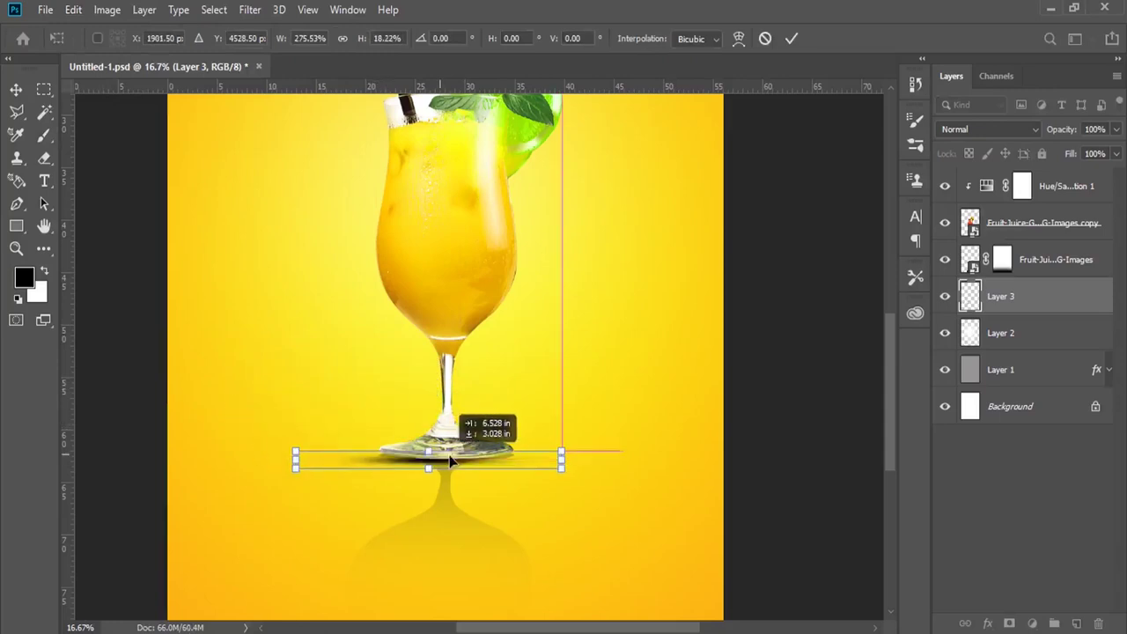
pyautogui.press('Return')
# Step: Resize the shadow, making it taller and wider on both sides
pyautogui.press('b')
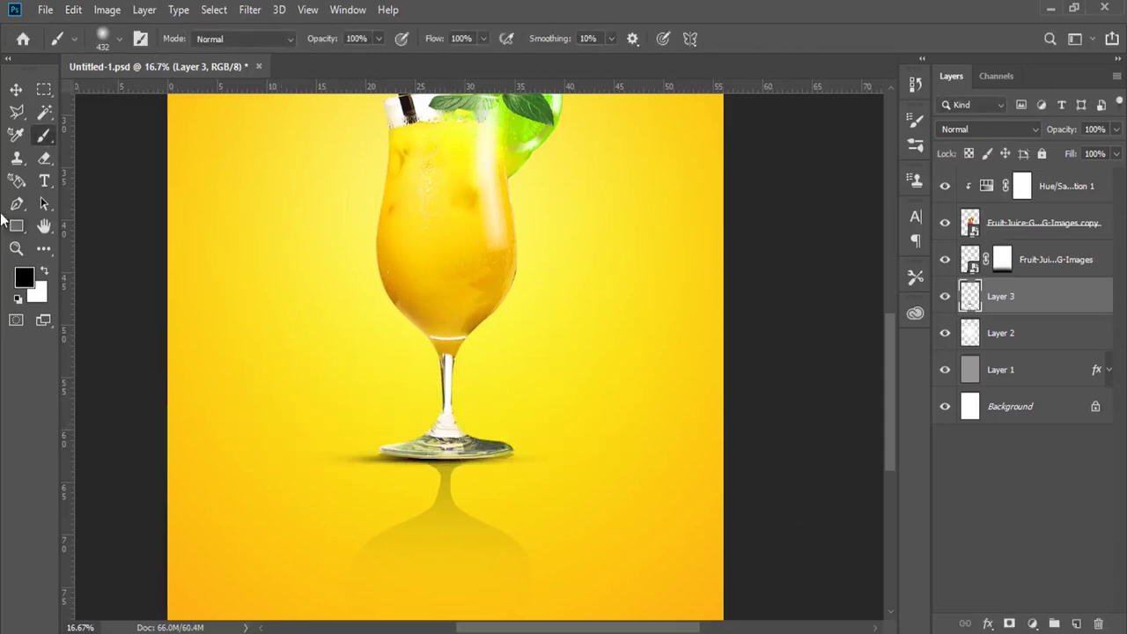
pyautogui.click(16, 89)
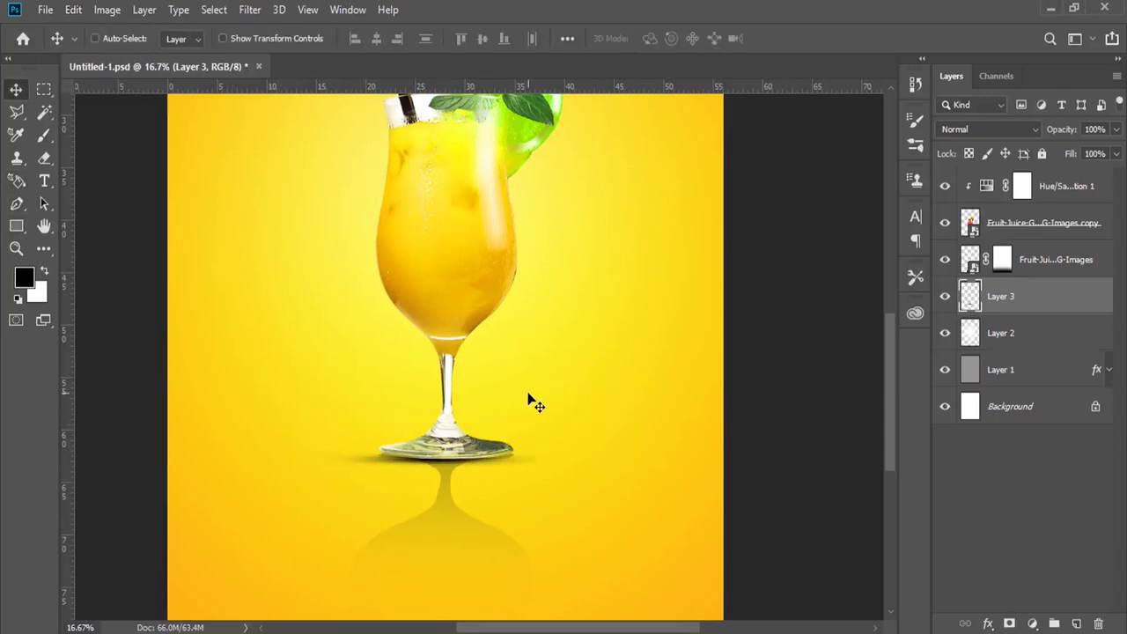
pyautogui.click(73, 10)
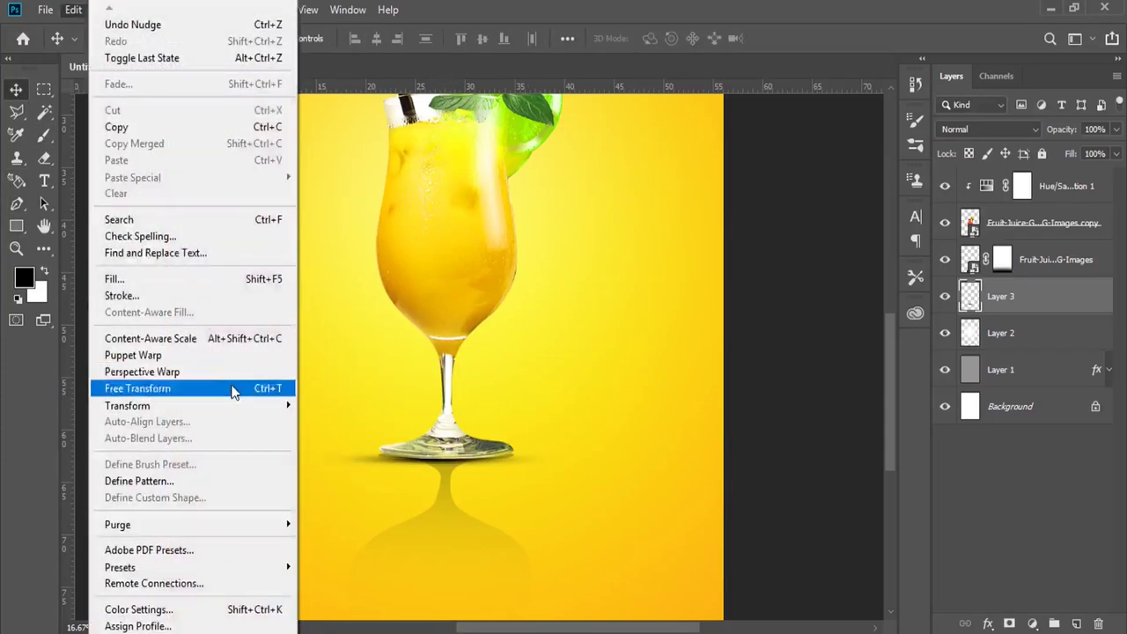
pyautogui.click(238, 387)
pyautogui.moveTo(444, 450); pyautogui.dragTo(444, 433)
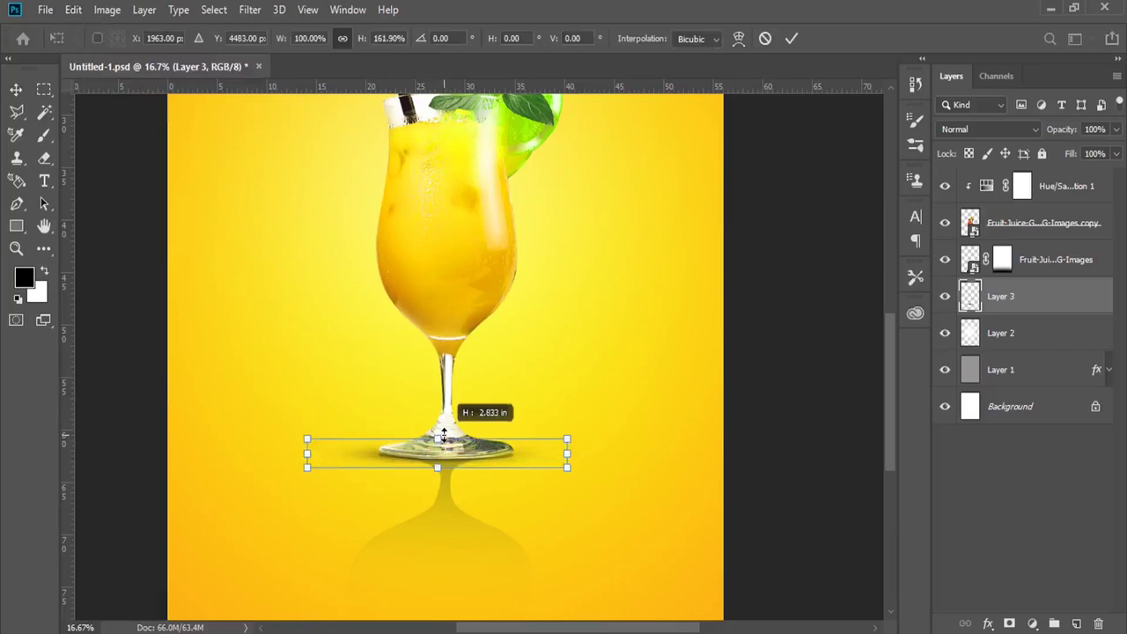
pyautogui.moveTo(566, 454); pyautogui.dragTo(586, 453)
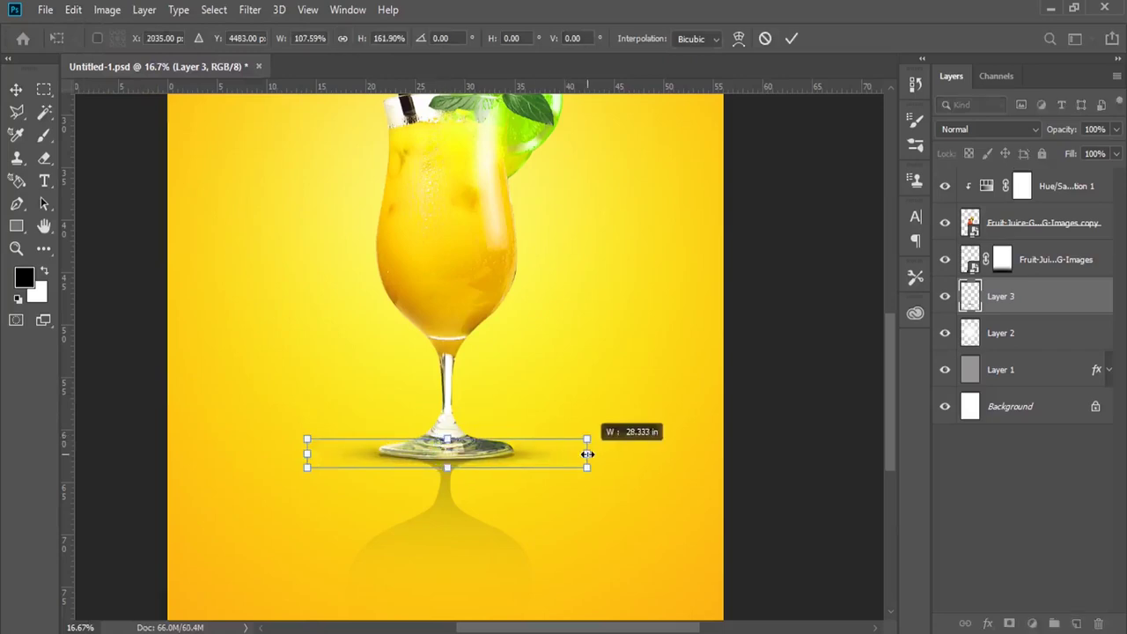
pyautogui.moveTo(305, 450); pyautogui.dragTo(302, 450)
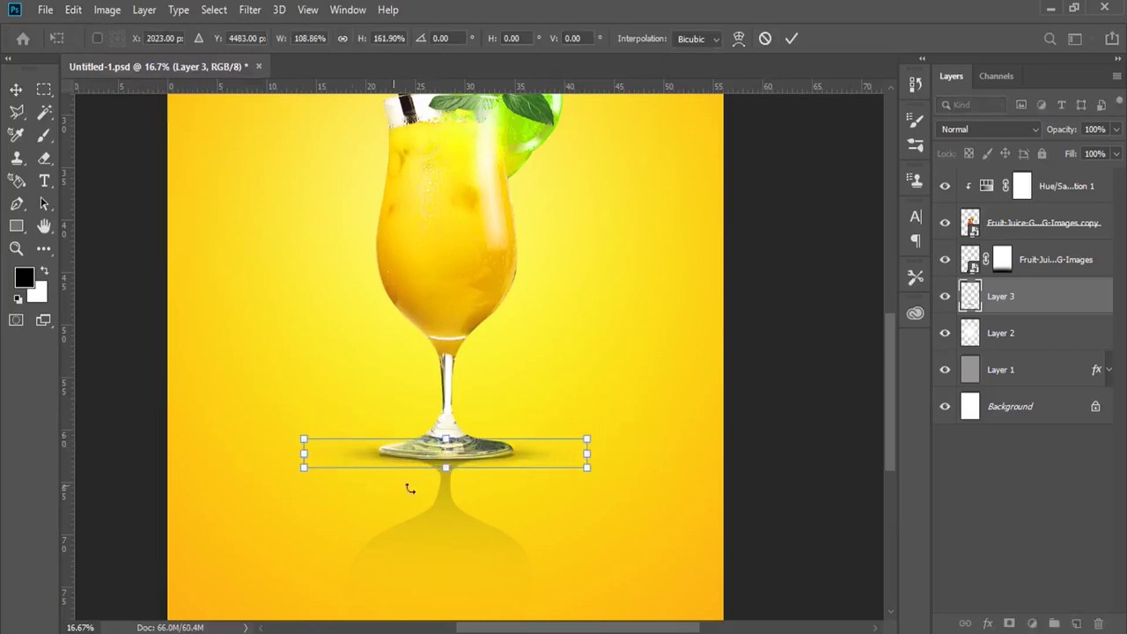
pyautogui.moveTo(449, 474); pyautogui.dragTo(463, 466)
pyautogui.press('Return')
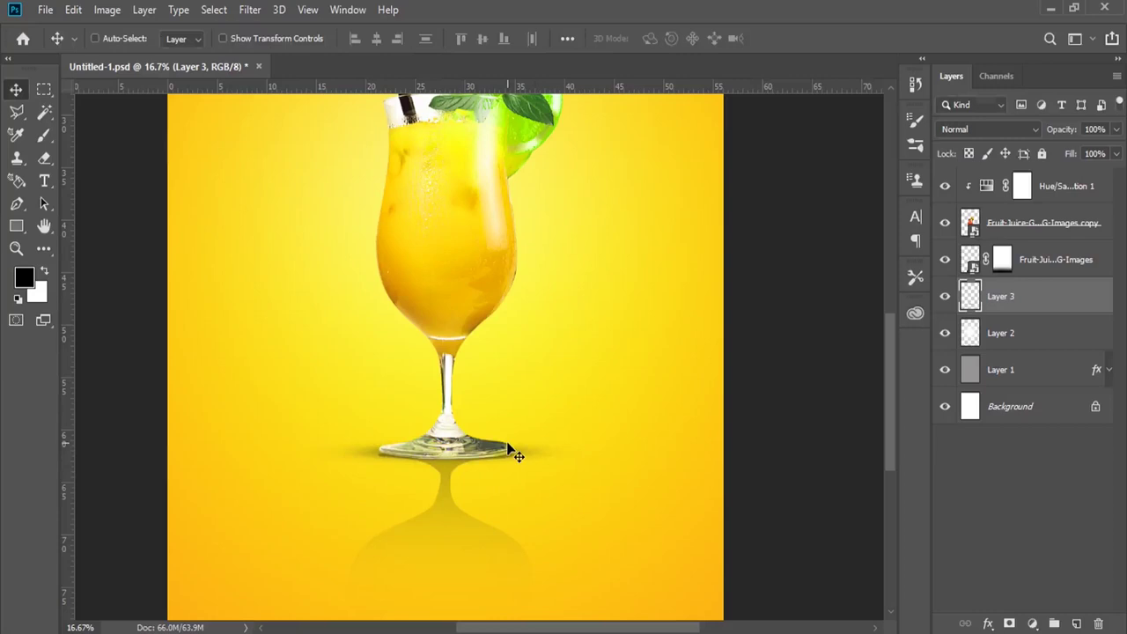
# Step: Skew, widen and centre the shadow under the glass base, then duplicate Layer 3 to darken it
pyautogui.click(73, 9)
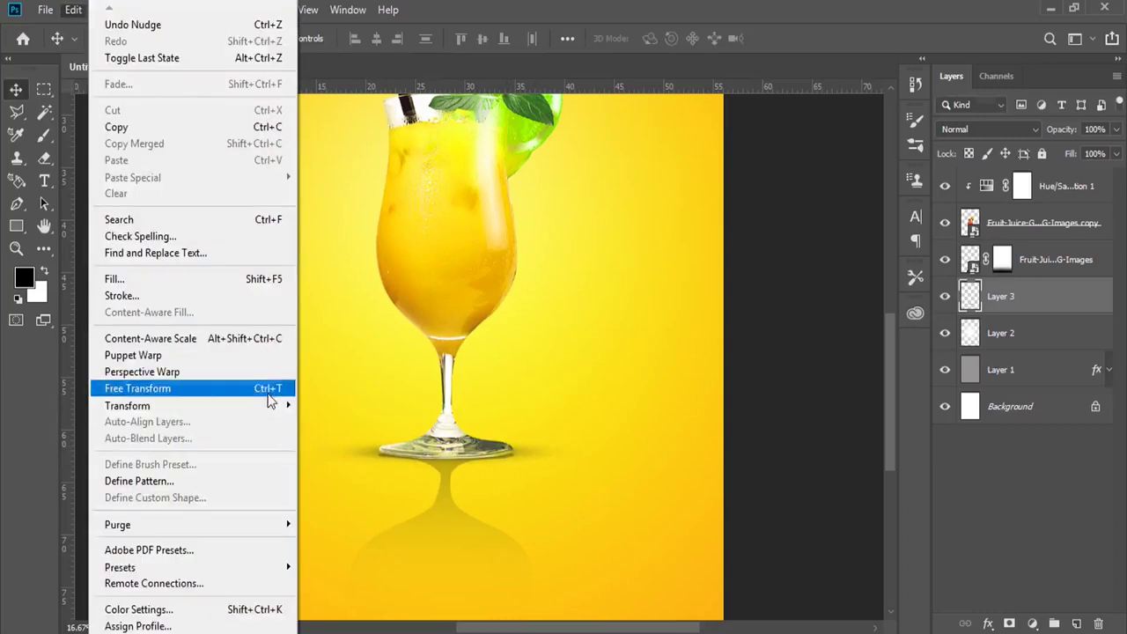
pyautogui.click(265, 382)
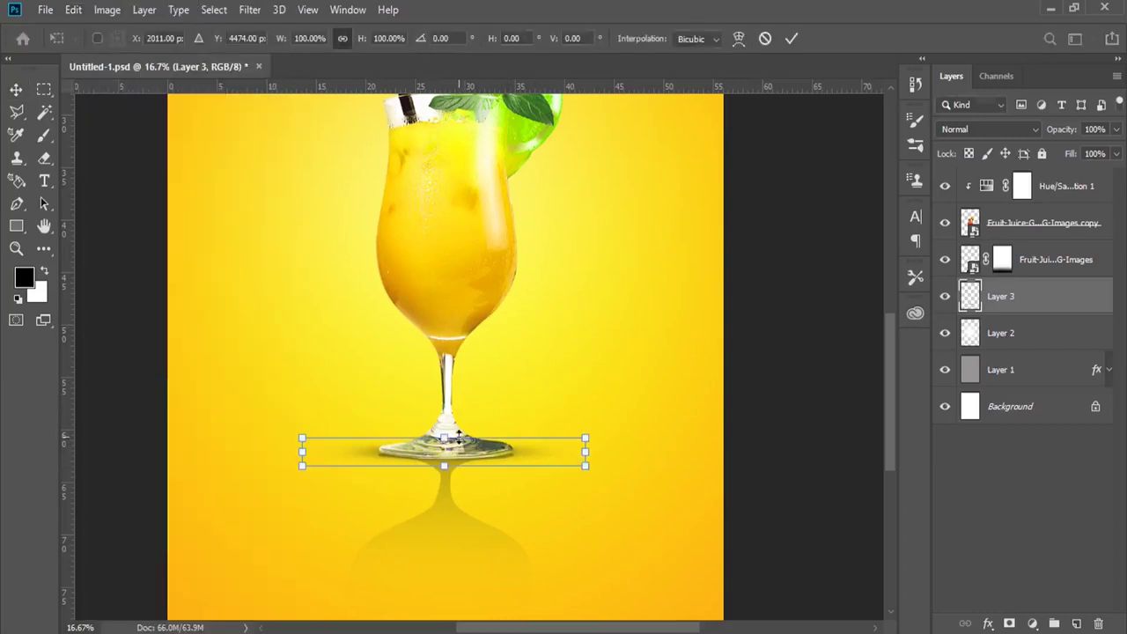
pyautogui.moveTo(445, 431); pyautogui.dragTo(451, 426)
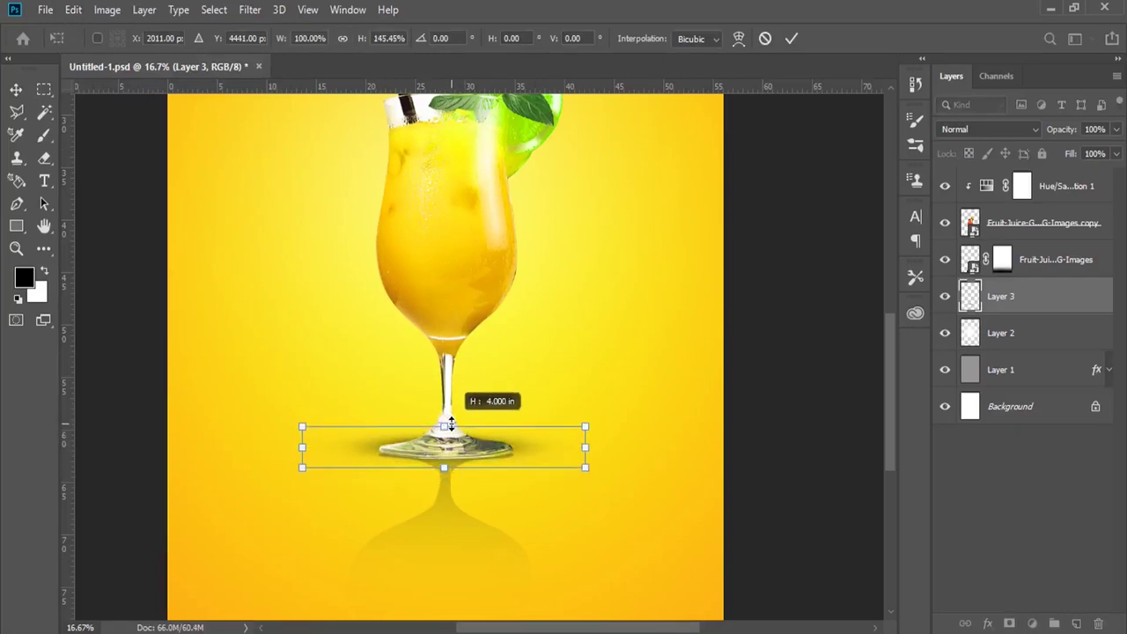
pyautogui.moveTo(451, 425); pyautogui.dragTo(455, 425)
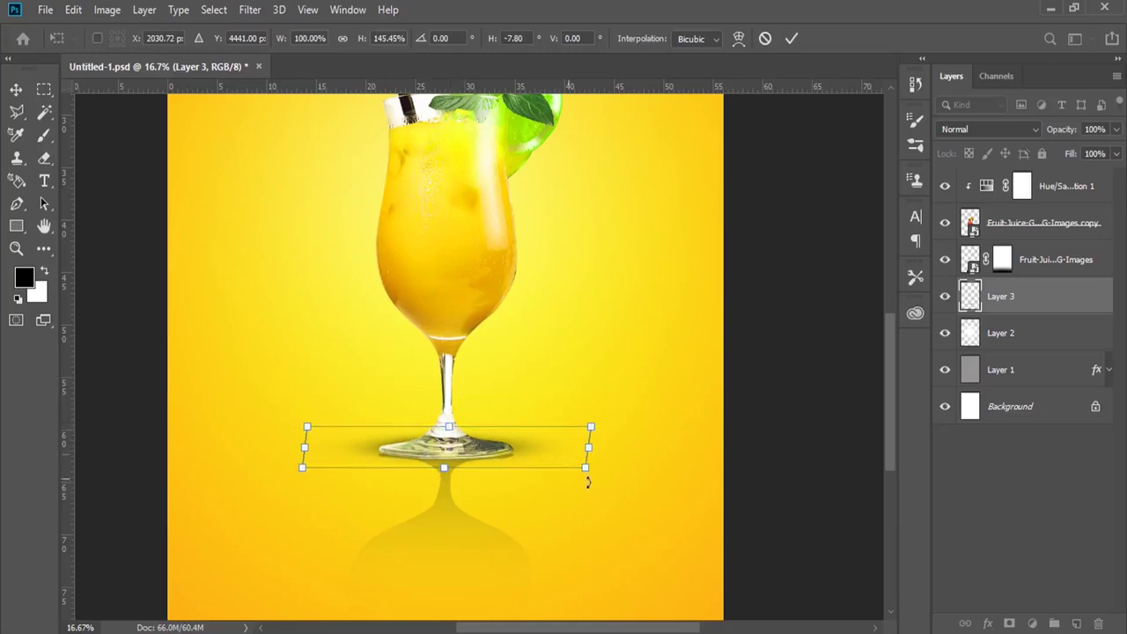
pyautogui.moveTo(590, 452); pyautogui.dragTo(629, 450)
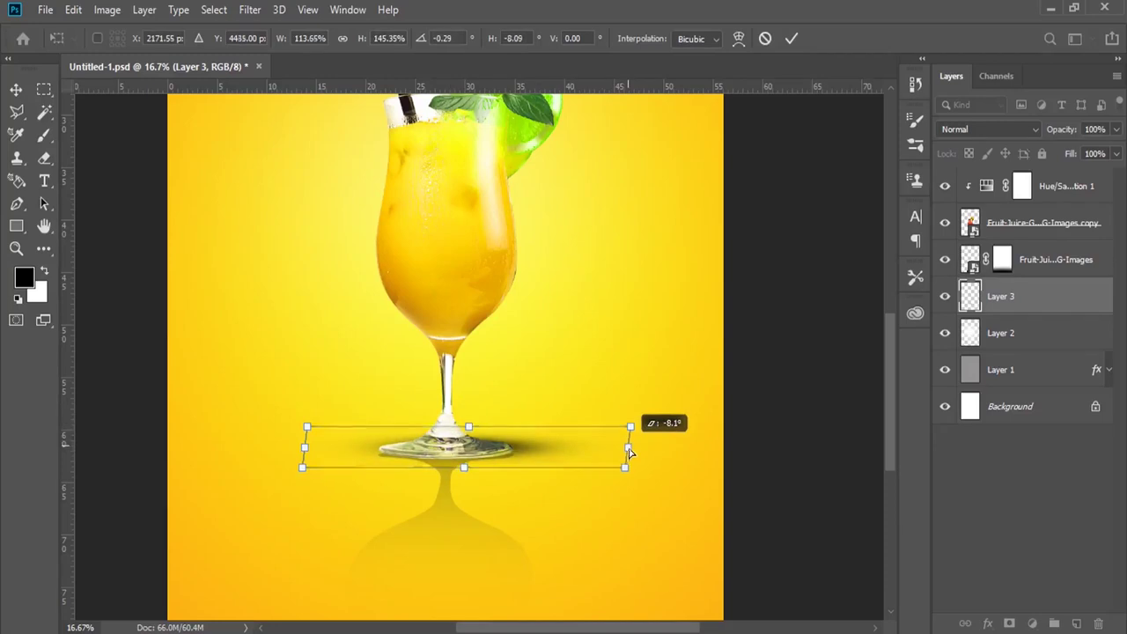
pyautogui.moveTo(613, 454); pyautogui.dragTo(591, 456)
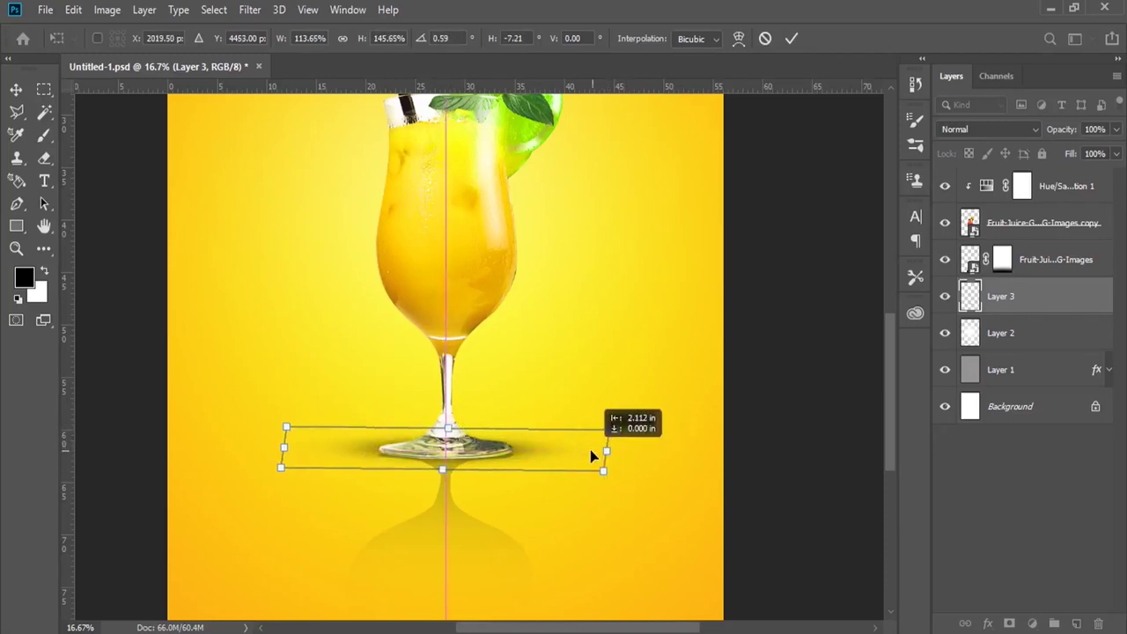
pyautogui.press('Return')
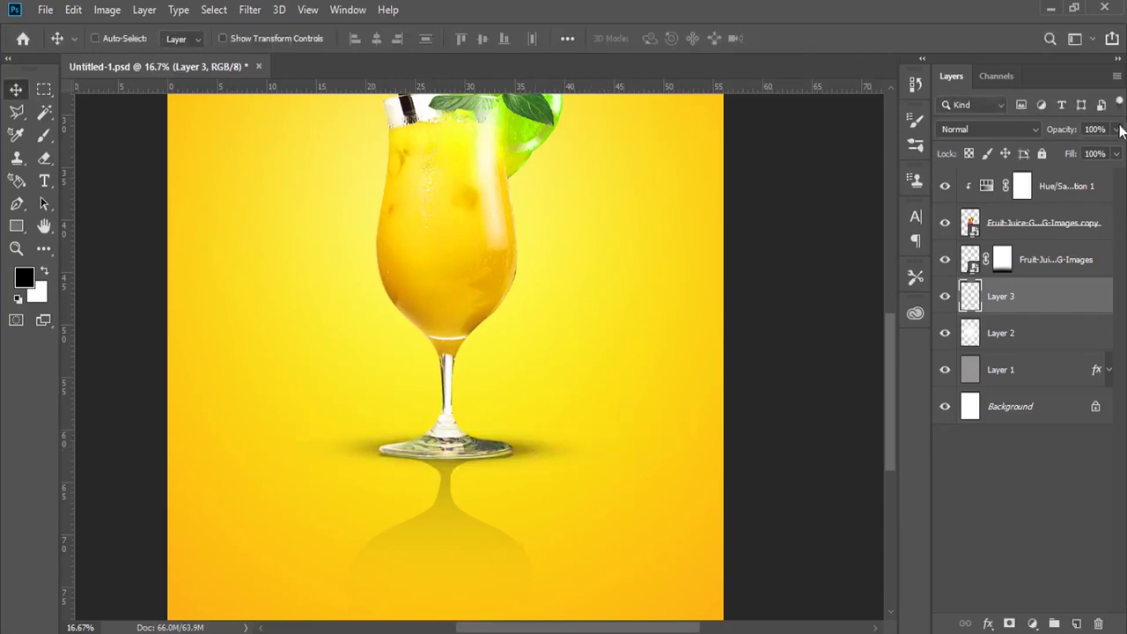
pyautogui.moveTo(1034, 300); pyautogui.dragTo(1077, 624)
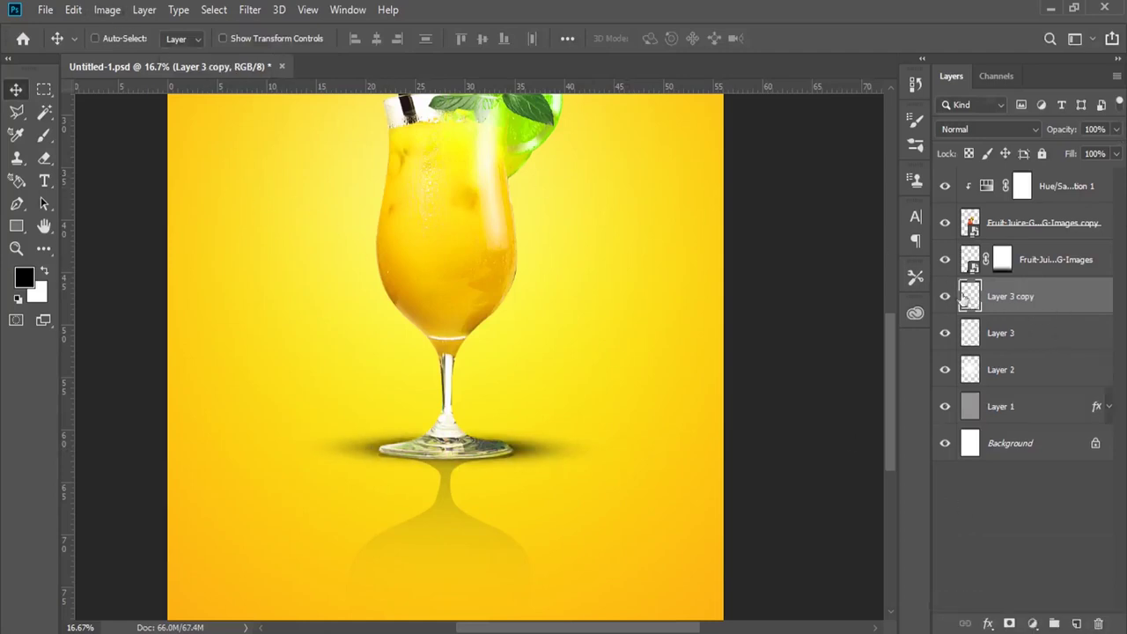
# Step: Spread the original Layer 3 shadow wide across the poster and fade it to low opacity
pyautogui.click(1010, 335)
pyautogui.click(73, 12)
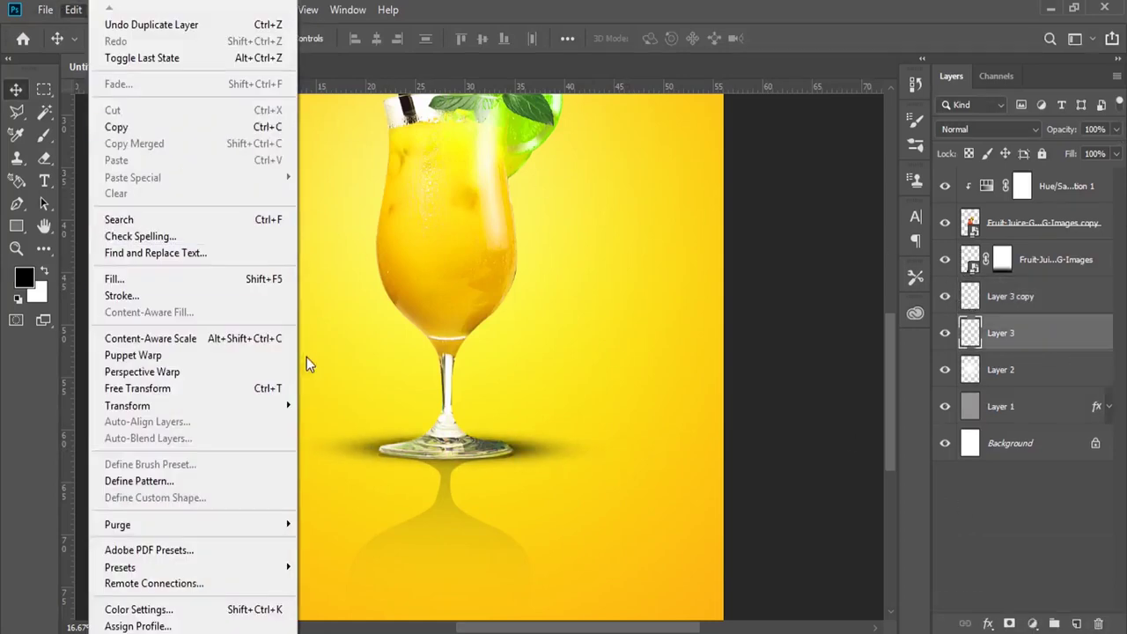
pyautogui.click(278, 388)
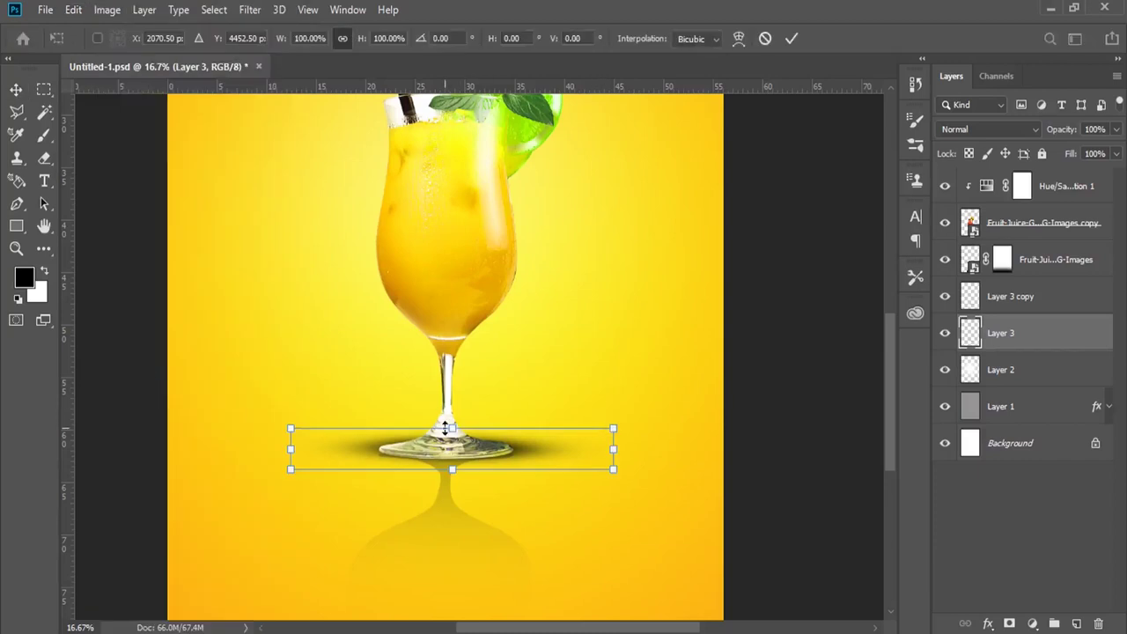
pyautogui.moveTo(613, 429); pyautogui.dragTo(700, 403)
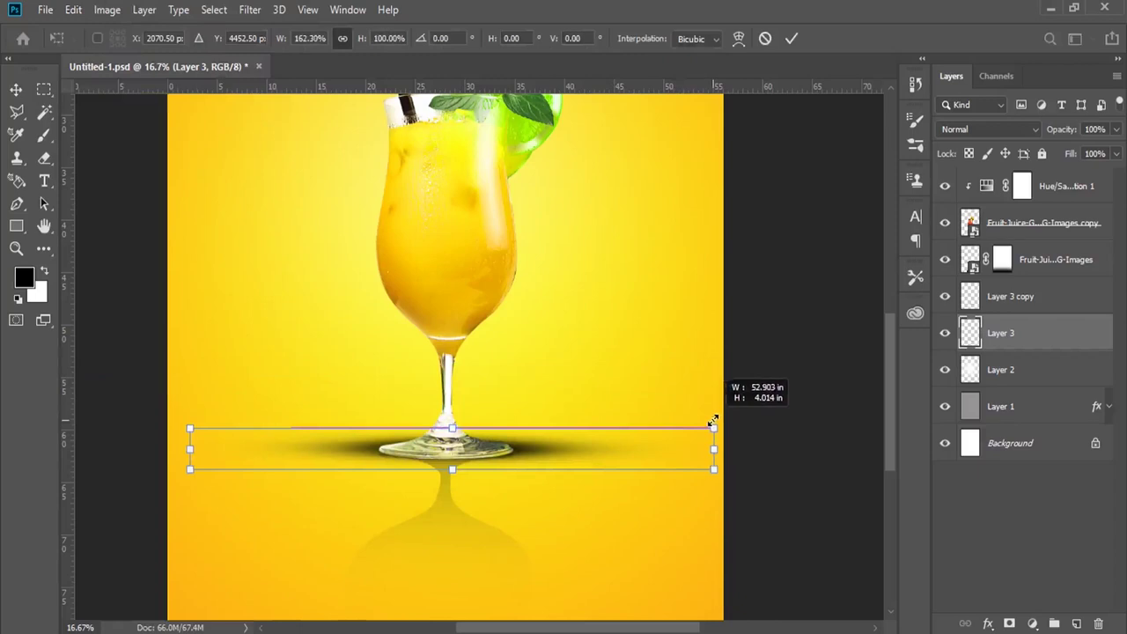
pyautogui.moveTo(701, 403); pyautogui.dragTo(713, 429)
pyautogui.press('Return')
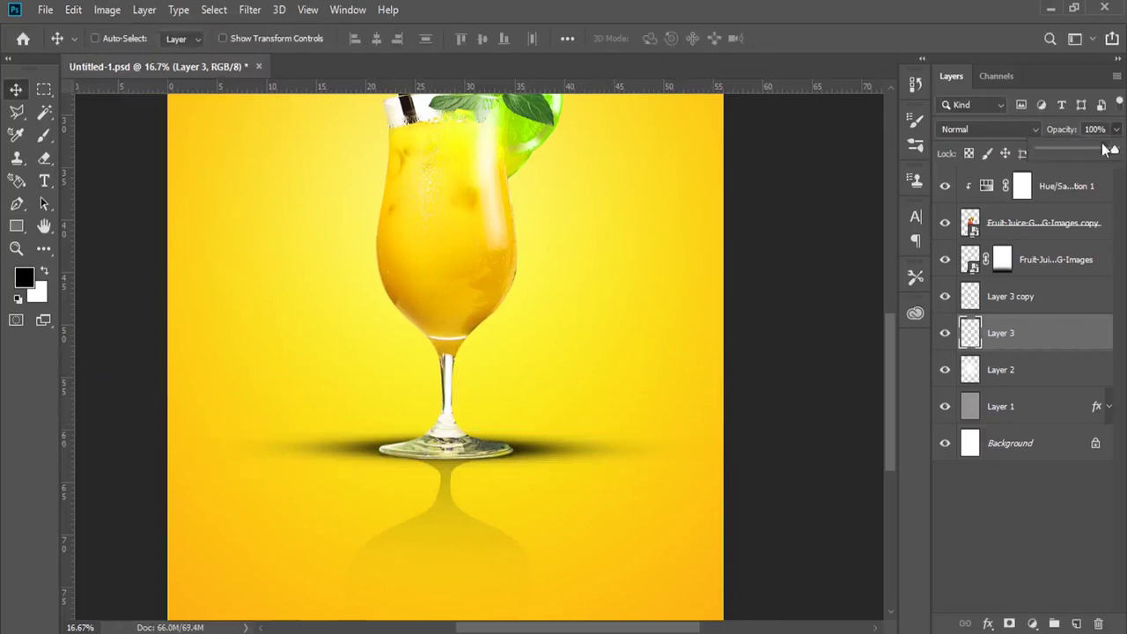
pyautogui.moveTo(1065, 150); pyautogui.dragTo(1048, 152)
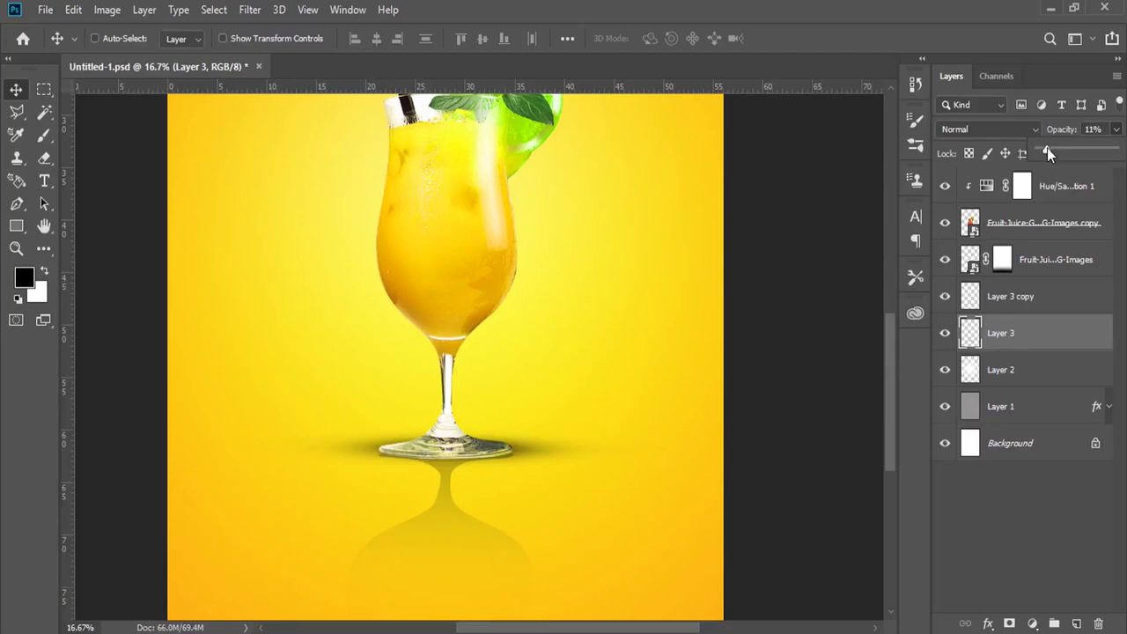
# Step: Lighten the Layer 3 copy shadow to 66% opacity
pyautogui.click(1016, 370)
pyautogui.click(1022, 298)
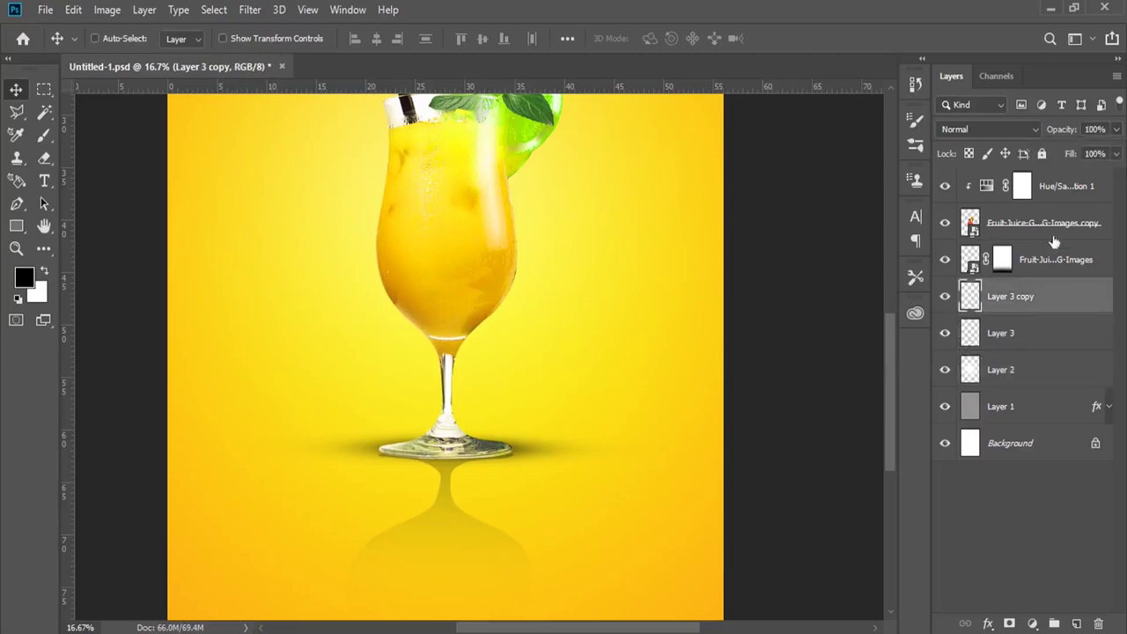
pyautogui.click(1118, 129)
pyautogui.moveTo(1094, 152); pyautogui.dragTo(1092, 152)
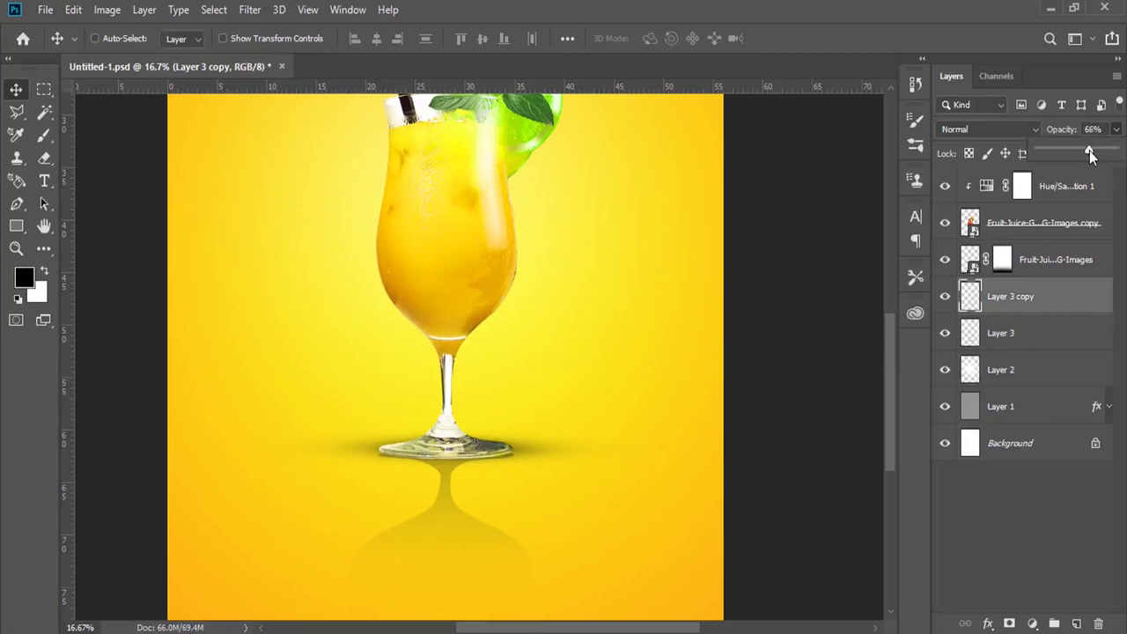
pyautogui.click(407, 528)
# Step: Fade the glass reflection layer to 20% opacity
pyautogui.rightClick(450, 523)
pyautogui.click(528, 531)
pyautogui.click(1000, 260)
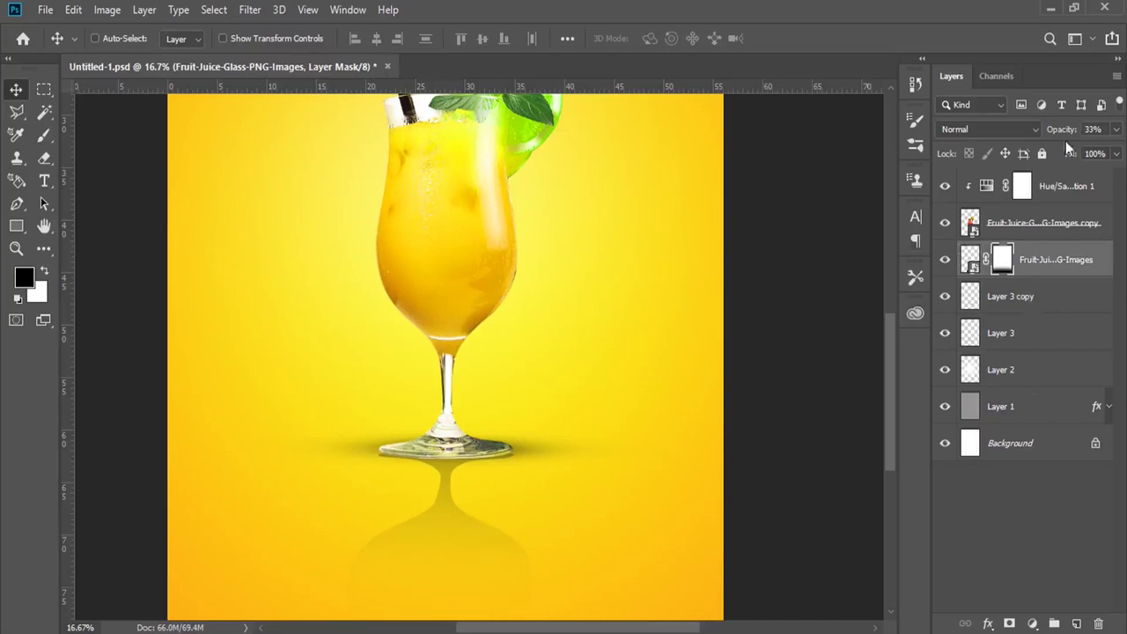
pyautogui.click(1116, 131)
pyautogui.moveTo(1055, 148); pyautogui.dragTo(1055, 148)
pyautogui.click(0, 253)
pyautogui.click(17, 249)
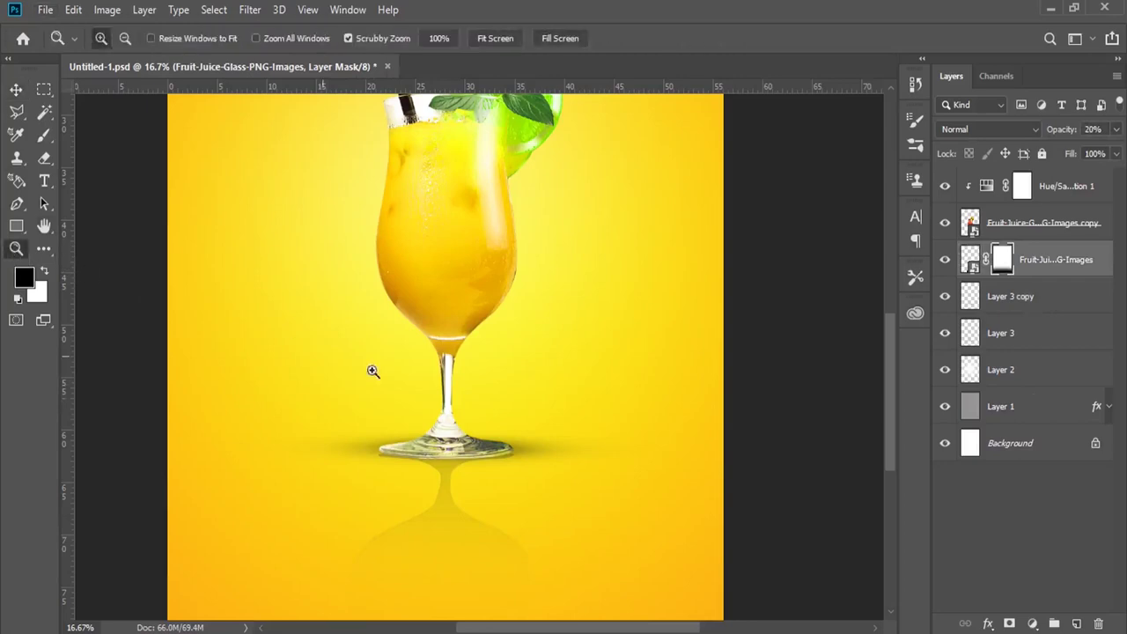
# Step: Zoom out to the whole poster and stretch the reflection image down to about 152% height
pyautogui.click(545, 467)
pyautogui.click(545, 467)
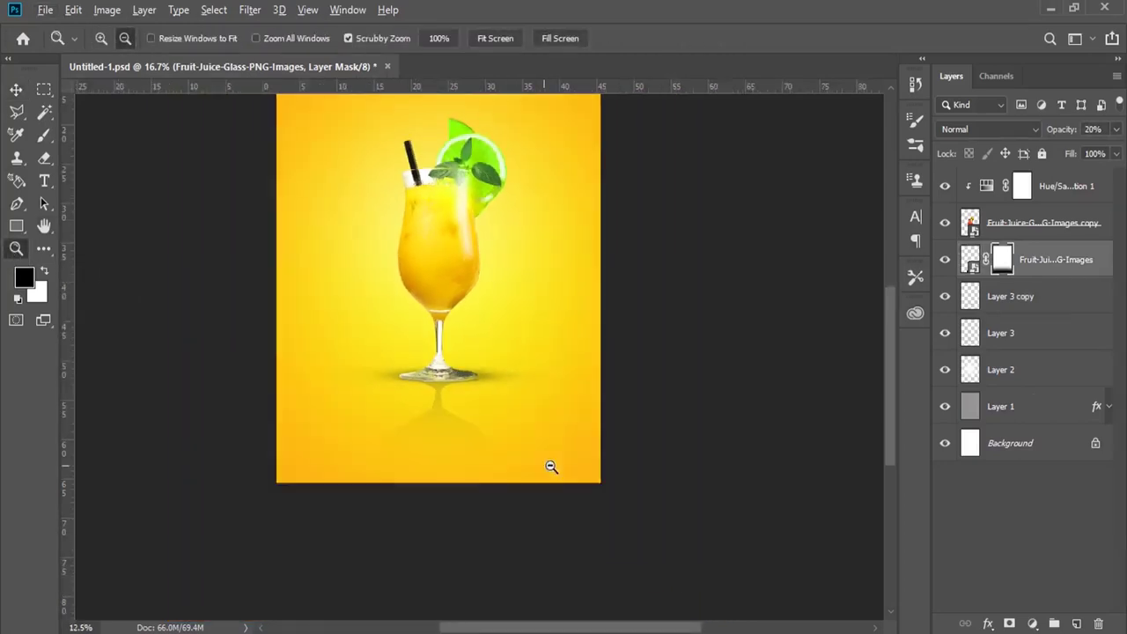
pyautogui.moveTo(526, 305)
pyautogui.mouseDown()
pyautogui.moveTo(472, 341)
pyautogui.moveTo(470, 385)
pyautogui.mouseUp()
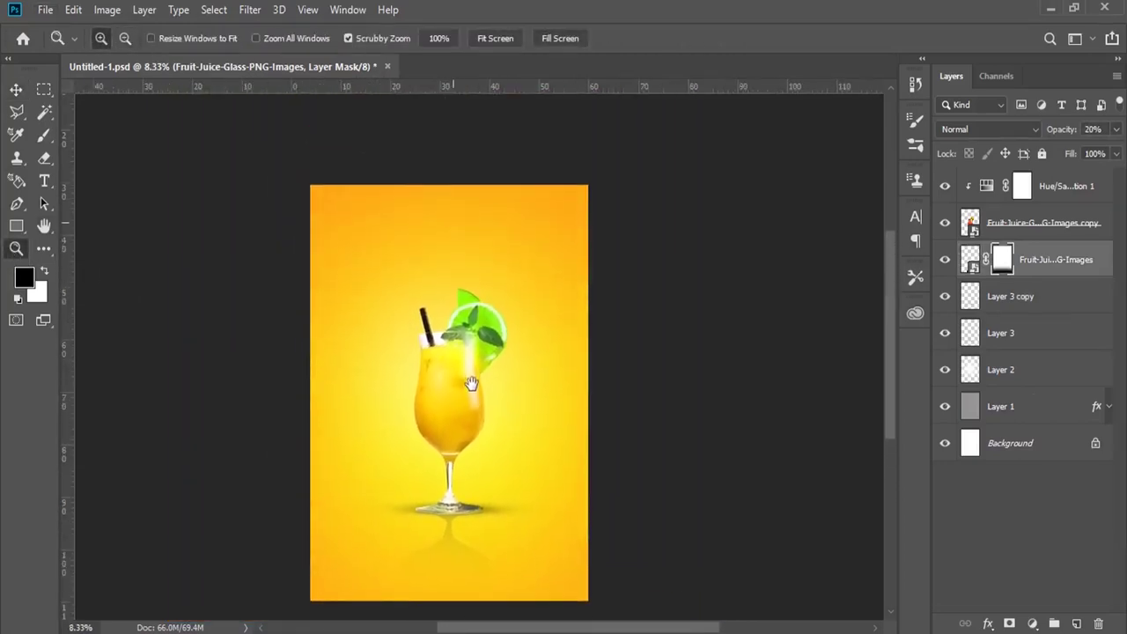
pyautogui.click(16, 89)
pyautogui.rightClick(440, 570)
pyautogui.click(493, 554)
pyautogui.click(74, 10)
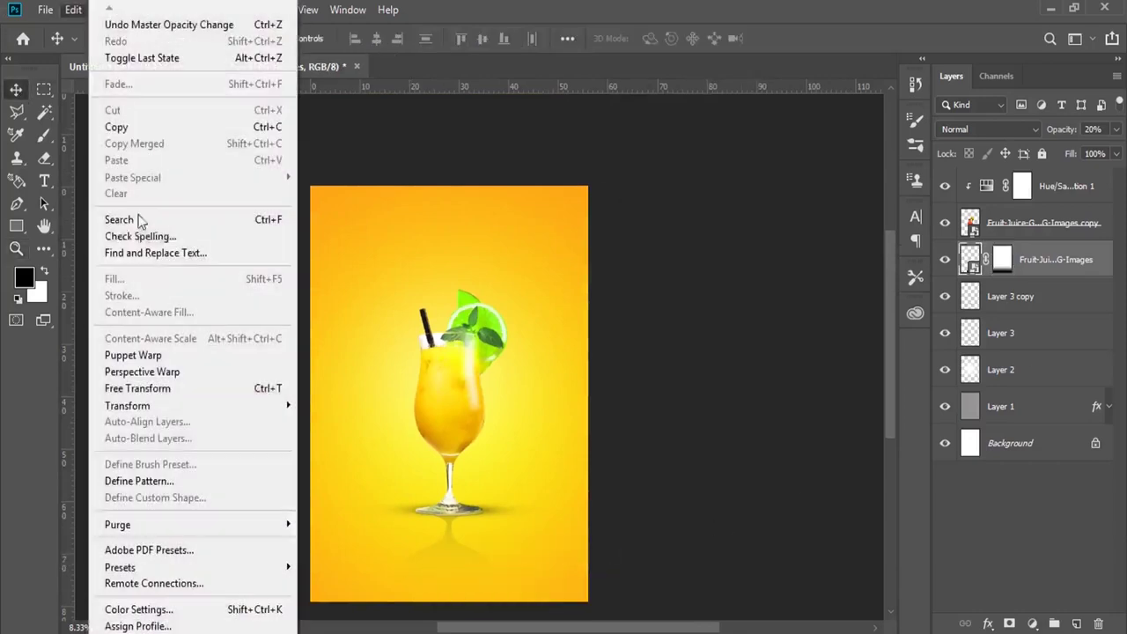
pyautogui.click(238, 385)
pyautogui.scroll(-5, 499, 537)
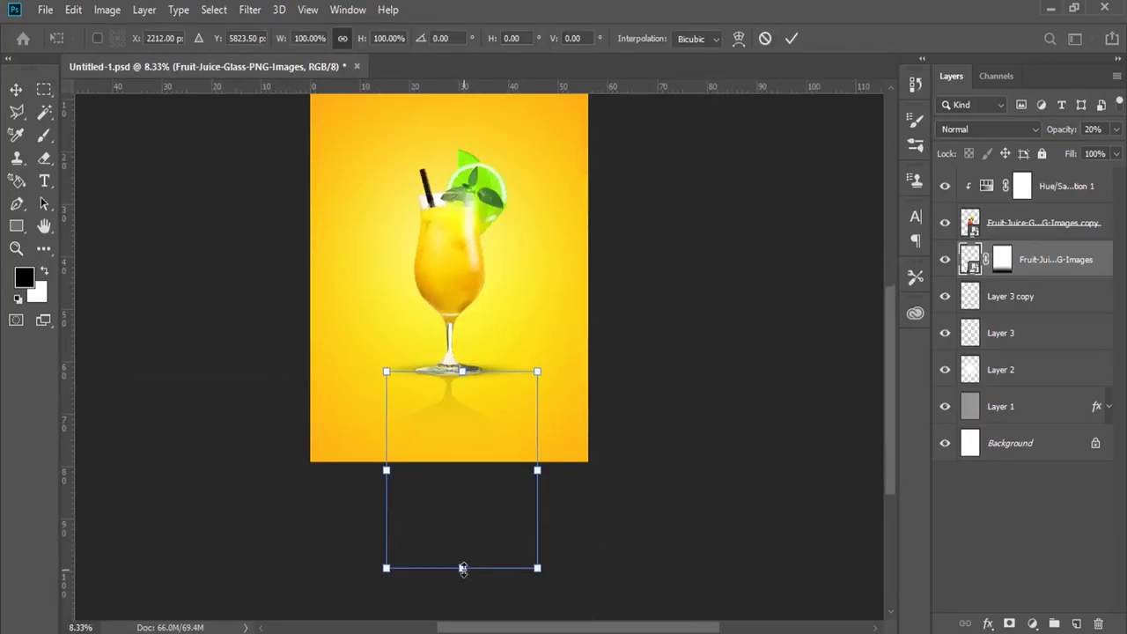
pyautogui.moveTo(463, 568); pyautogui.dragTo(463, 622)
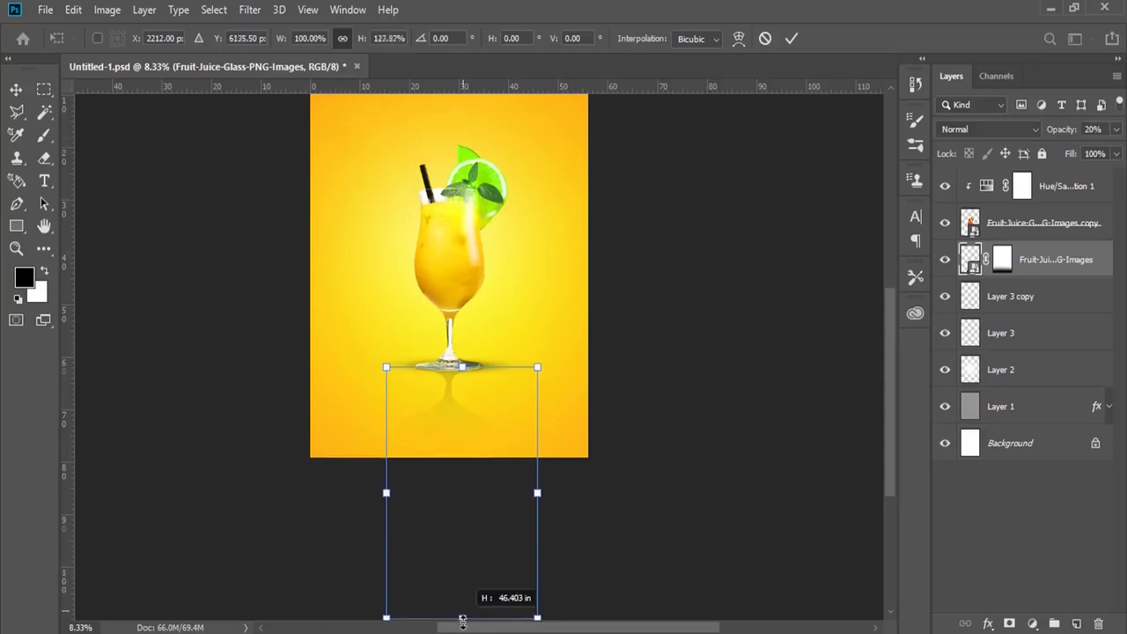
pyautogui.moveTo(462, 622); pyautogui.dragTo(464, 592)
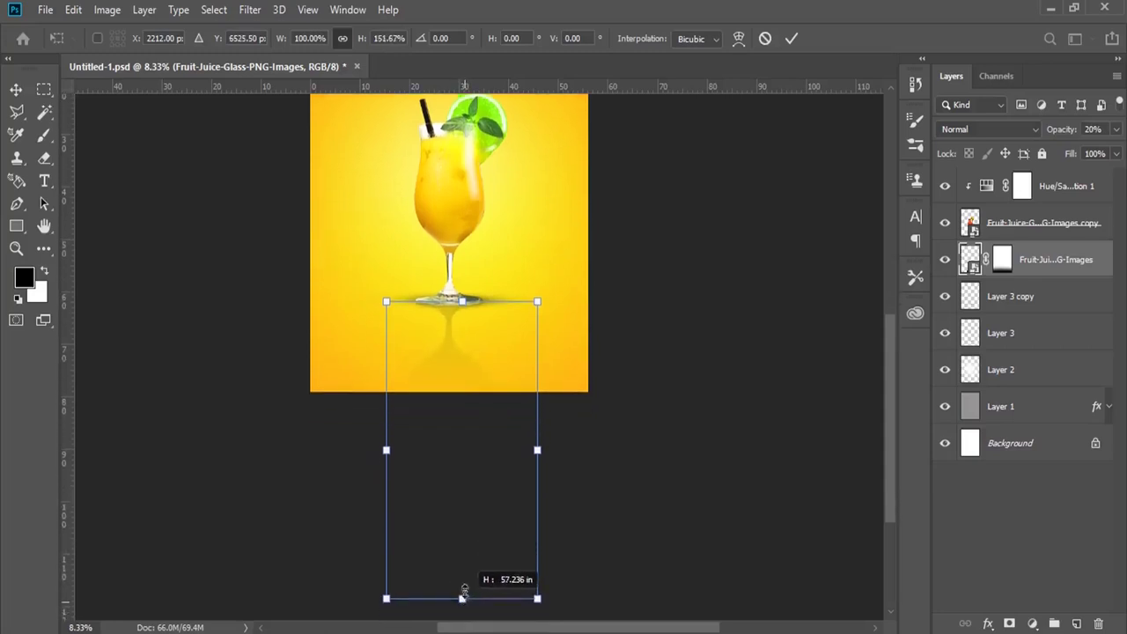
pyautogui.press('Return')
# Step: On the reflection's mask, fade its lower part with a soft 1457 px black brush
pyautogui.press('b')
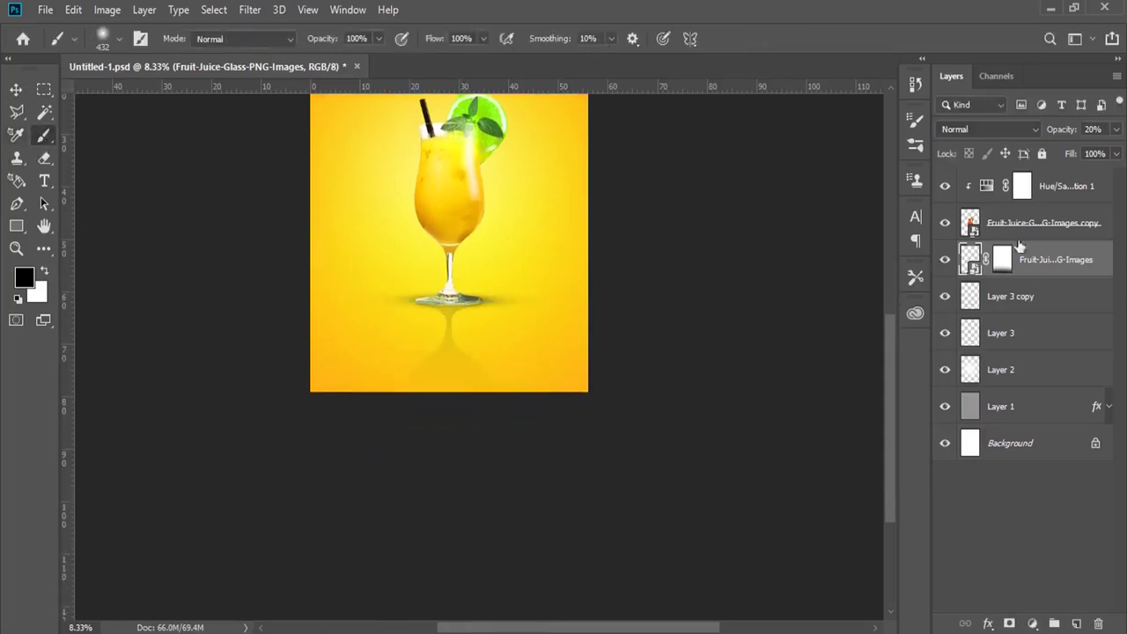
pyautogui.click(1001, 261)
pyautogui.rightClick(436, 338)
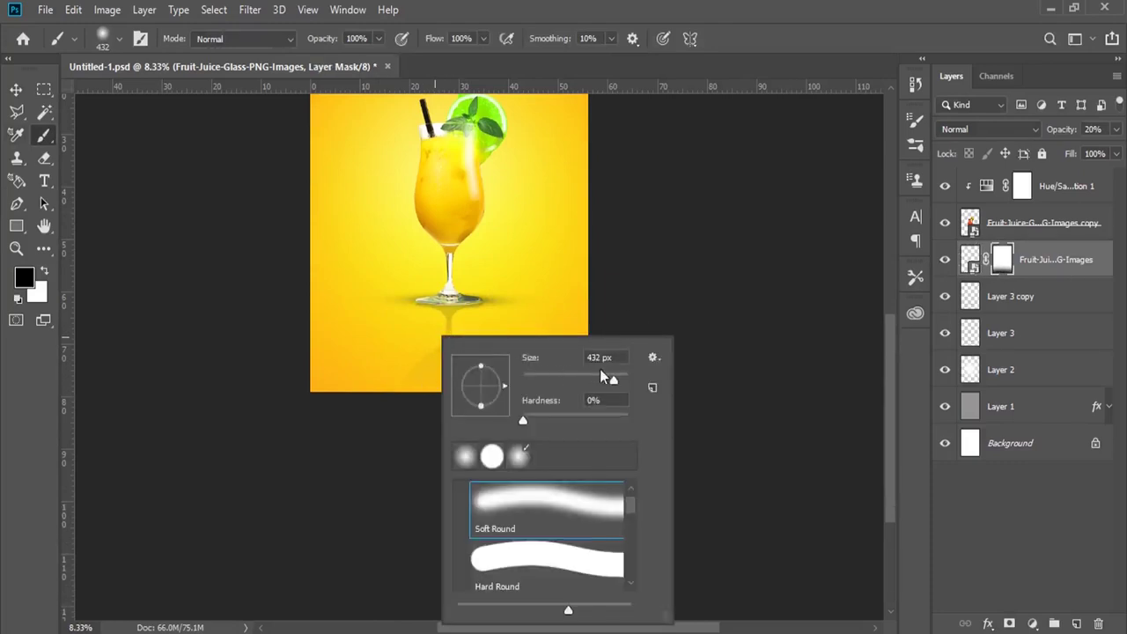
pyautogui.moveTo(617, 379); pyautogui.dragTo(624, 379)
pyautogui.click(373, 391)
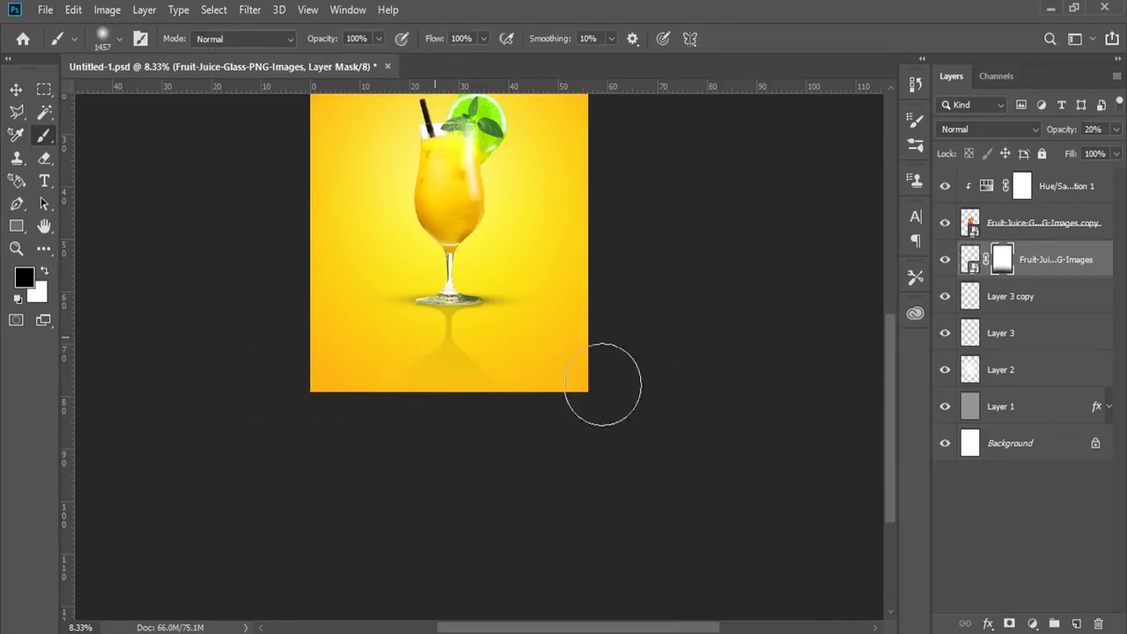
pyautogui.moveTo(554, 374); pyautogui.dragTo(317, 404)
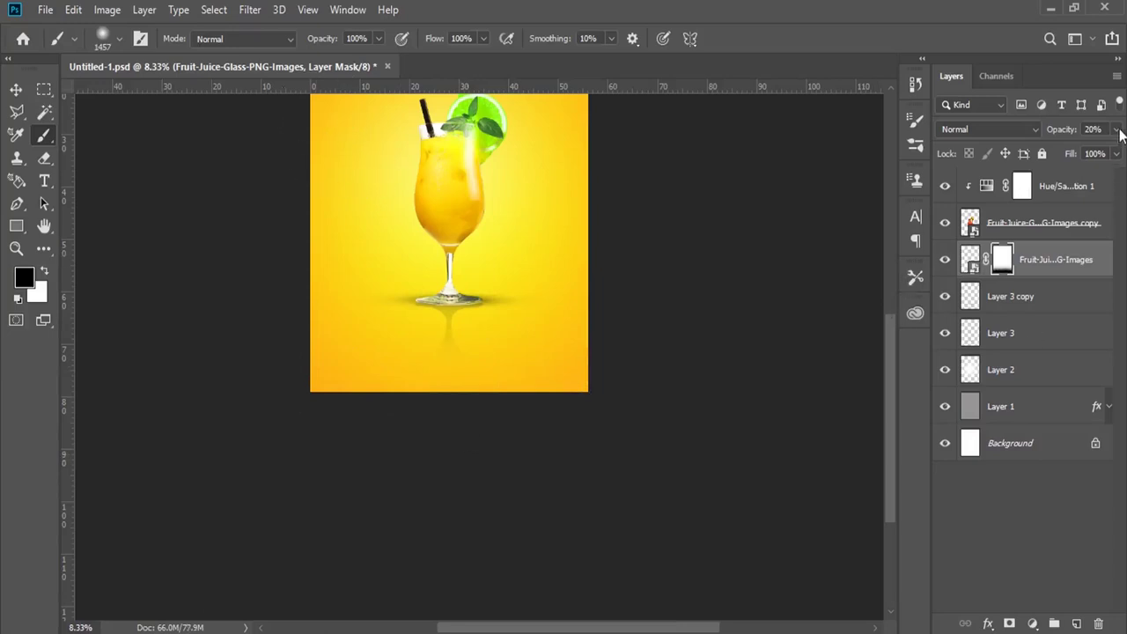
# Step: Enlarge the brush to 2520 px and toggle the glass layer's visibility to compare
pyautogui.rightClick(466, 319)
pyautogui.moveTo(648, 360); pyautogui.dragTo(653, 361)
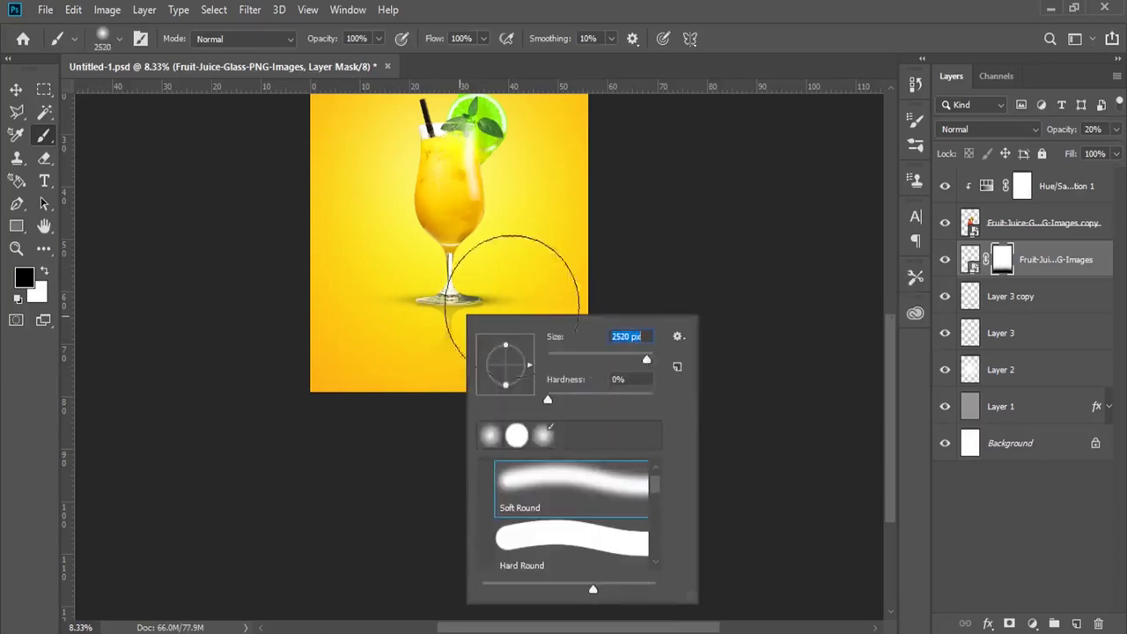
pyautogui.press('Return')
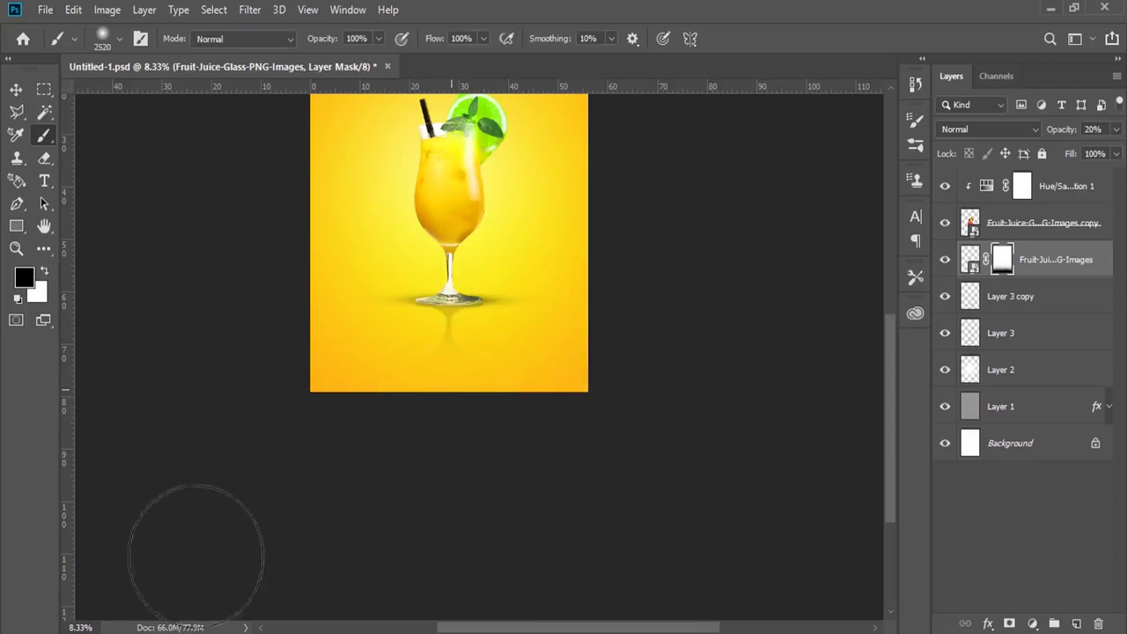
pyautogui.scroll(5, 552, 416)
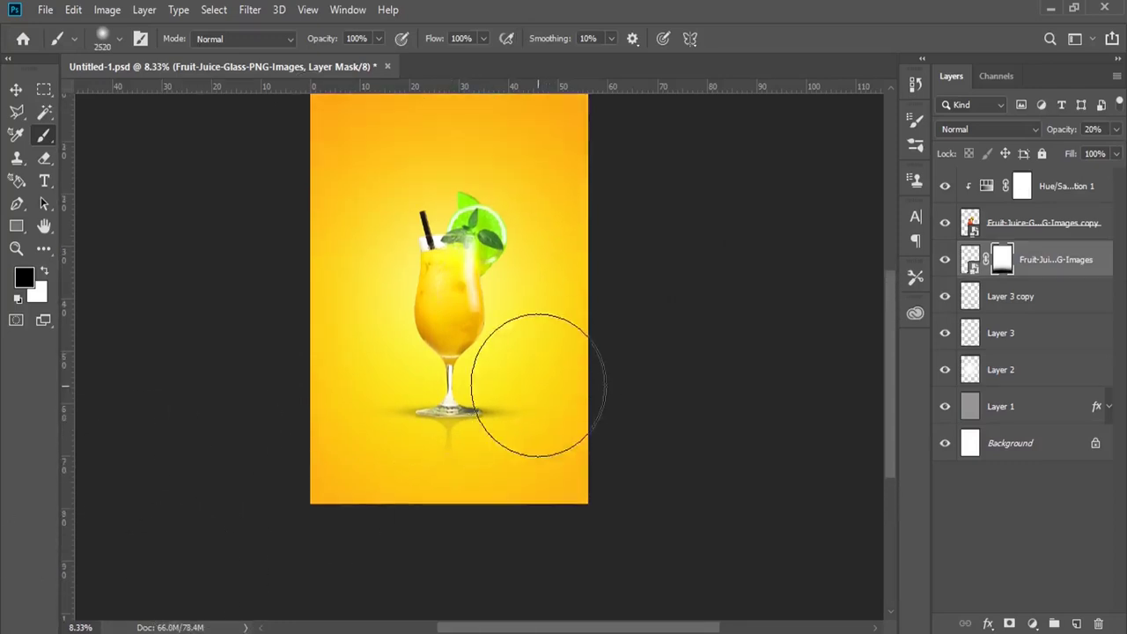
pyautogui.click(943, 261)
pyautogui.click(944, 262)
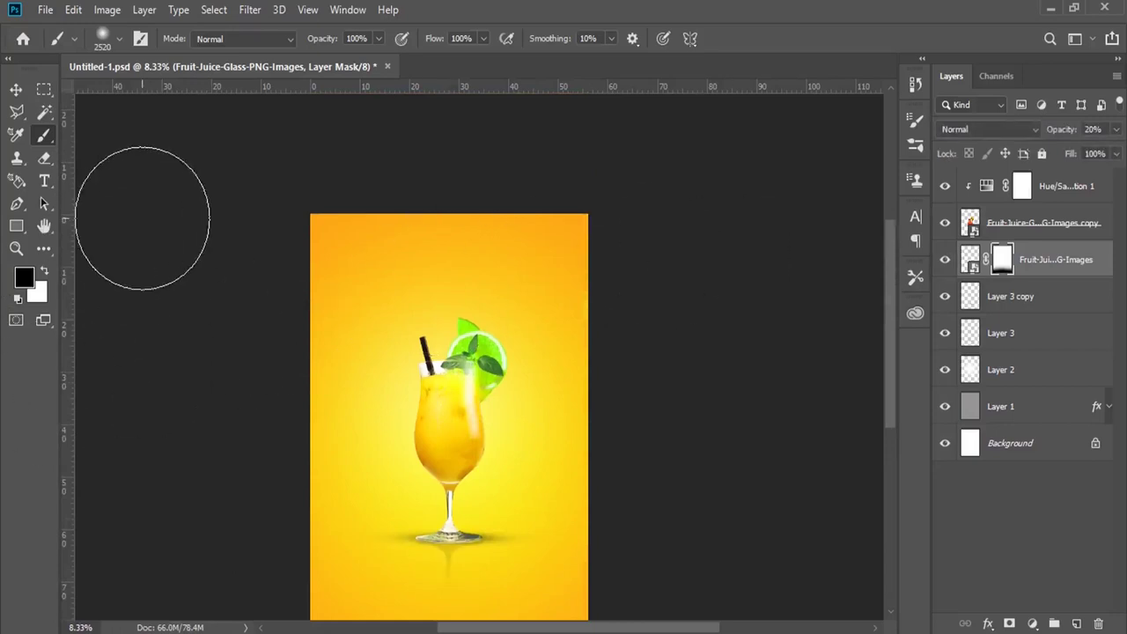
pyautogui.scroll(1, 230, 207)
pyautogui.scroll(-2, 230, 207)
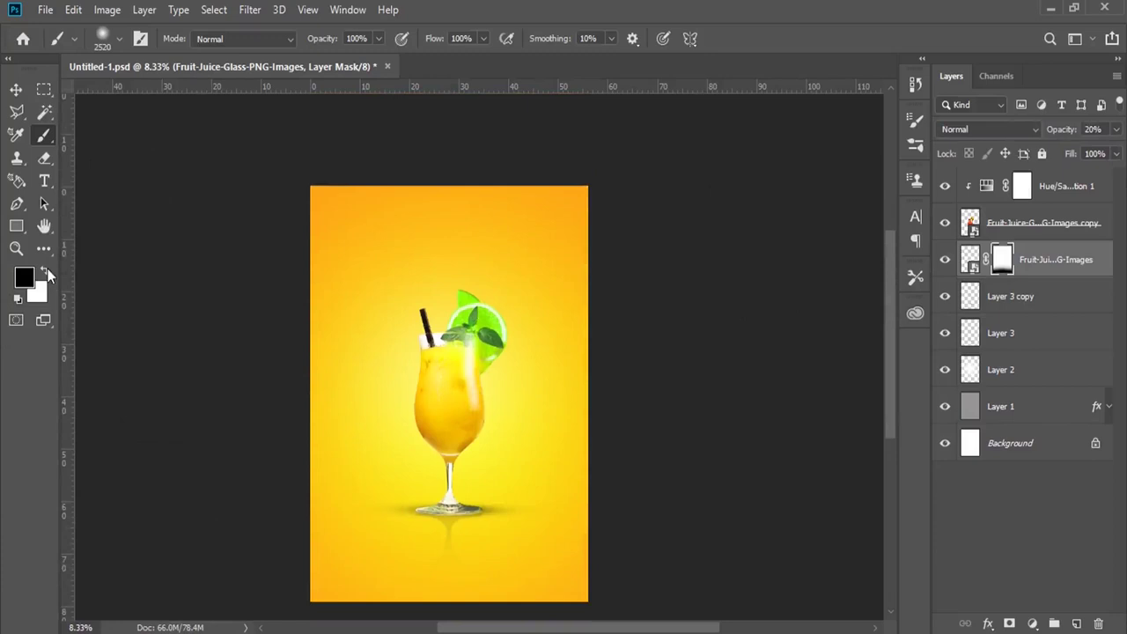
# Step: Paint white on the mask to restore the reflection just below the glass
pyautogui.click(44, 272)
pyautogui.moveTo(479, 465); pyautogui.dragTo(453, 493)
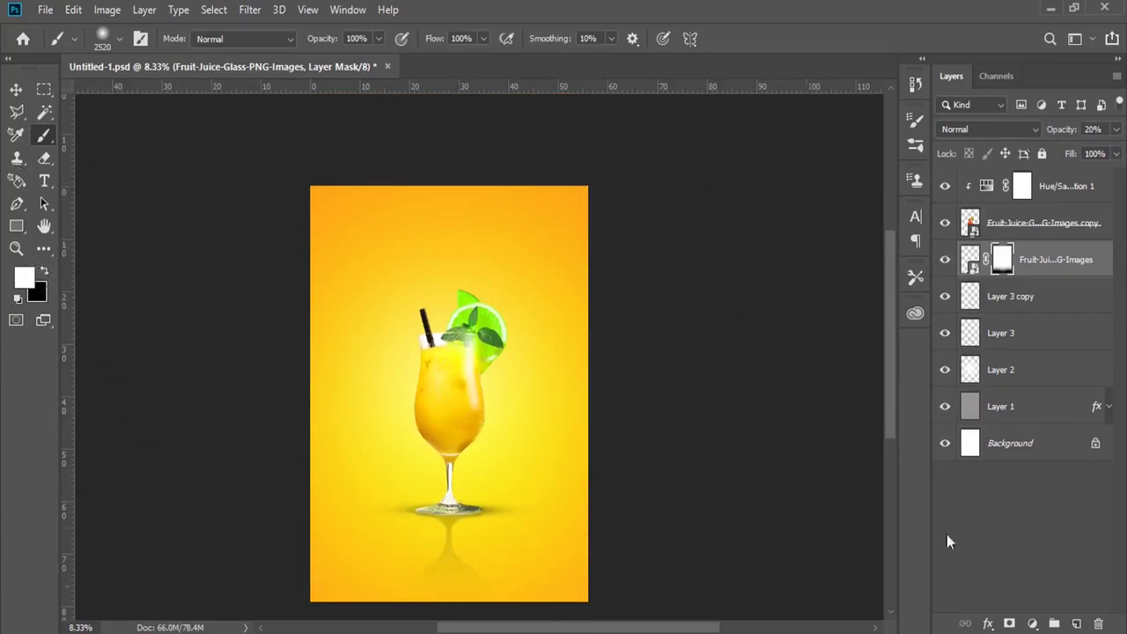
pyautogui.scroll(1, 401, 141)
pyautogui.scroll(1, 395, 173)
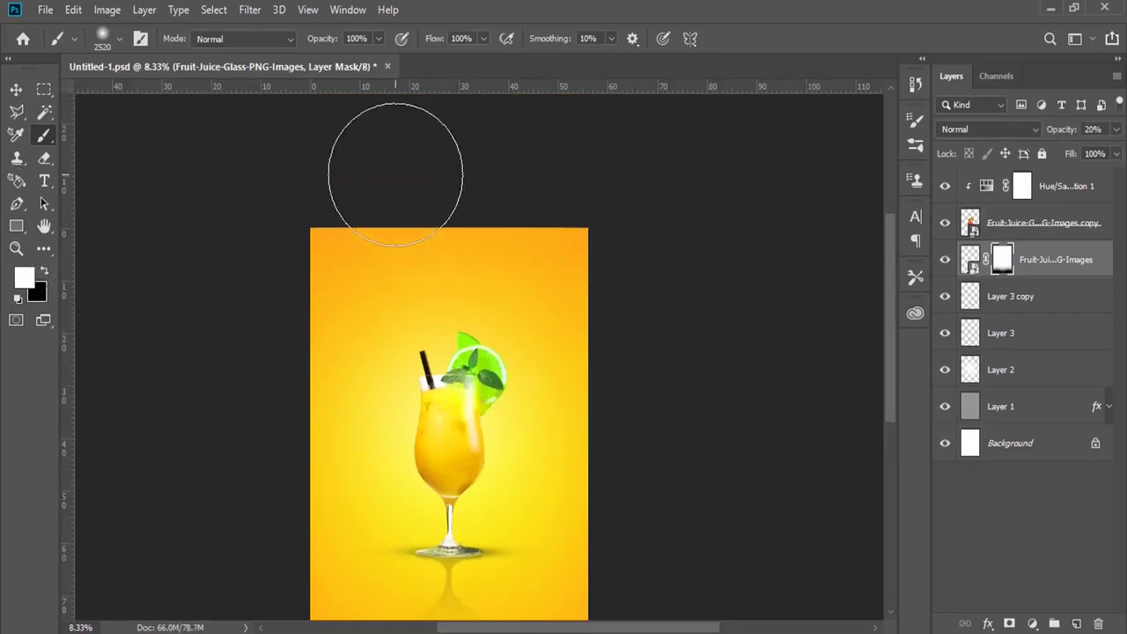
pyautogui.click(430, 572)
# Step: Dismiss the download notice and close the large image preview in Google Images
pyautogui.scroll(-5, 423, 138)
pyautogui.scroll(-5, 541, 176)
pyautogui.scroll(-3, 541, 176)
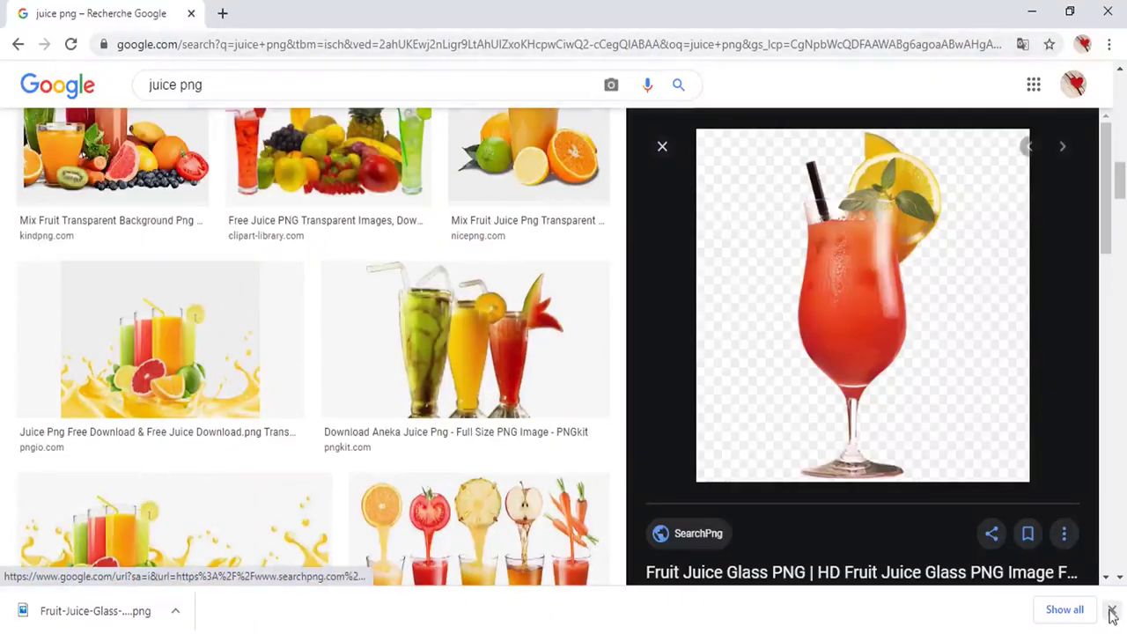
pyautogui.click(1111, 613)
pyautogui.click(663, 147)
pyautogui.scroll(3, 1120, 132)
pyautogui.scroll(1, 1120, 132)
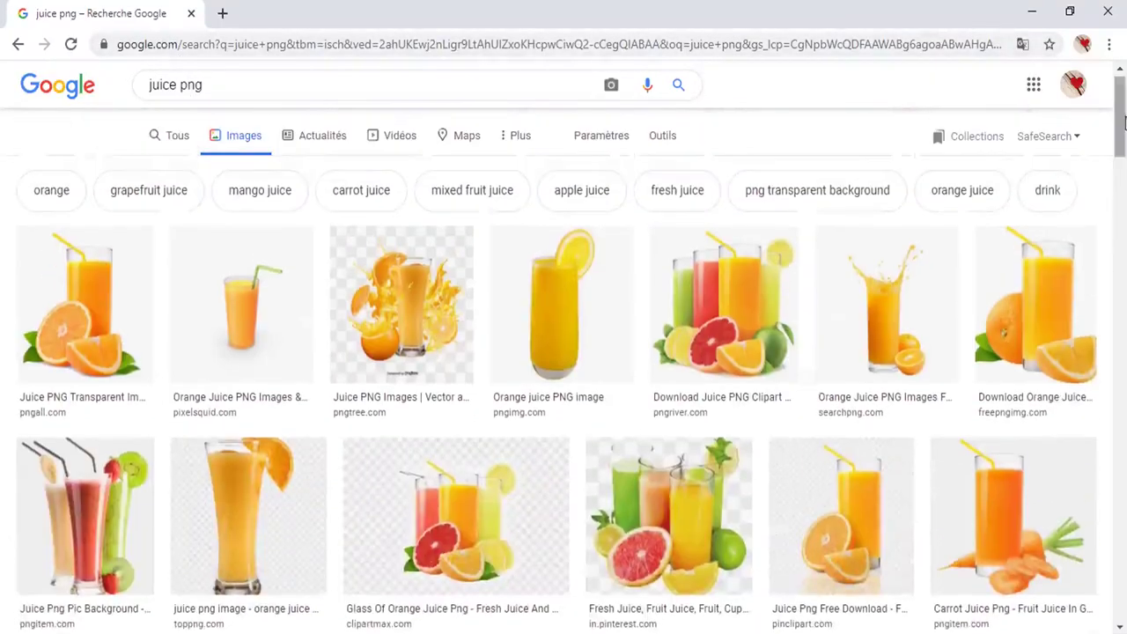
# Step: Search for 'juice splash png' and copy the crown-shaped orange splash image
pyautogui.click(196, 88)
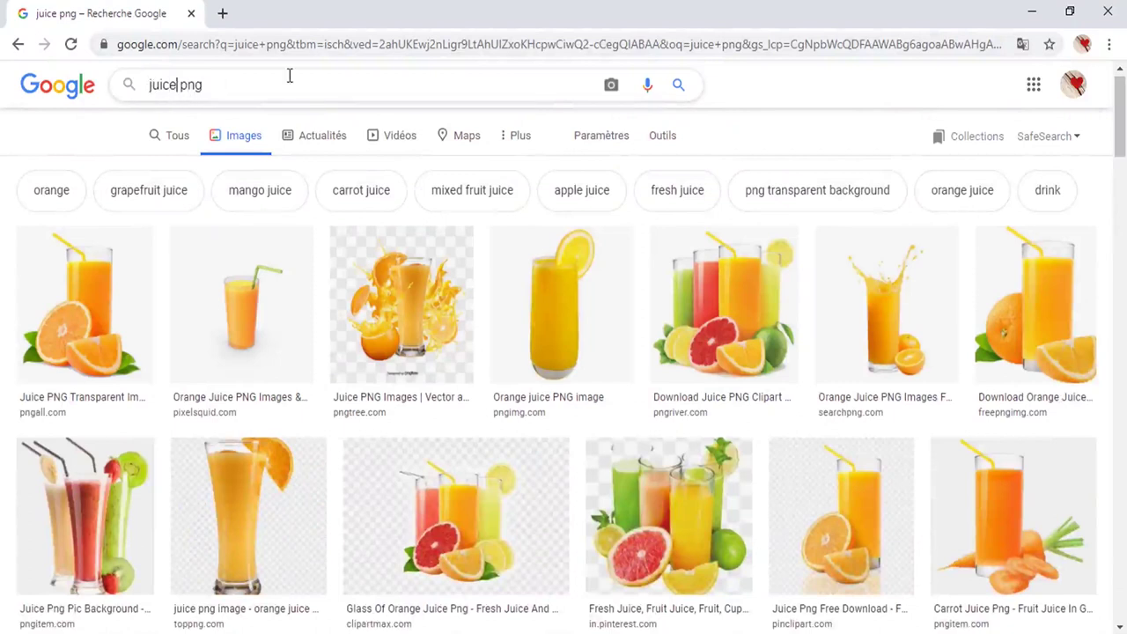
pyautogui.write('splash')
pyautogui.press('Return')
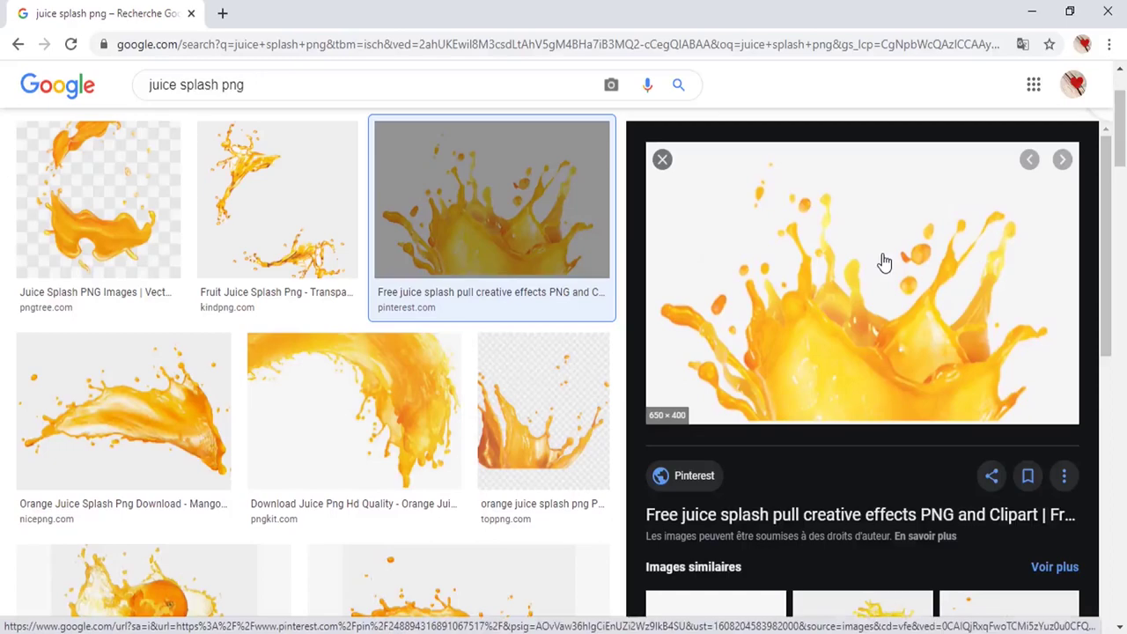
pyautogui.rightClick(865, 270)
pyautogui.click(936, 430)
pyautogui.hotkey('alt', 'Tab')
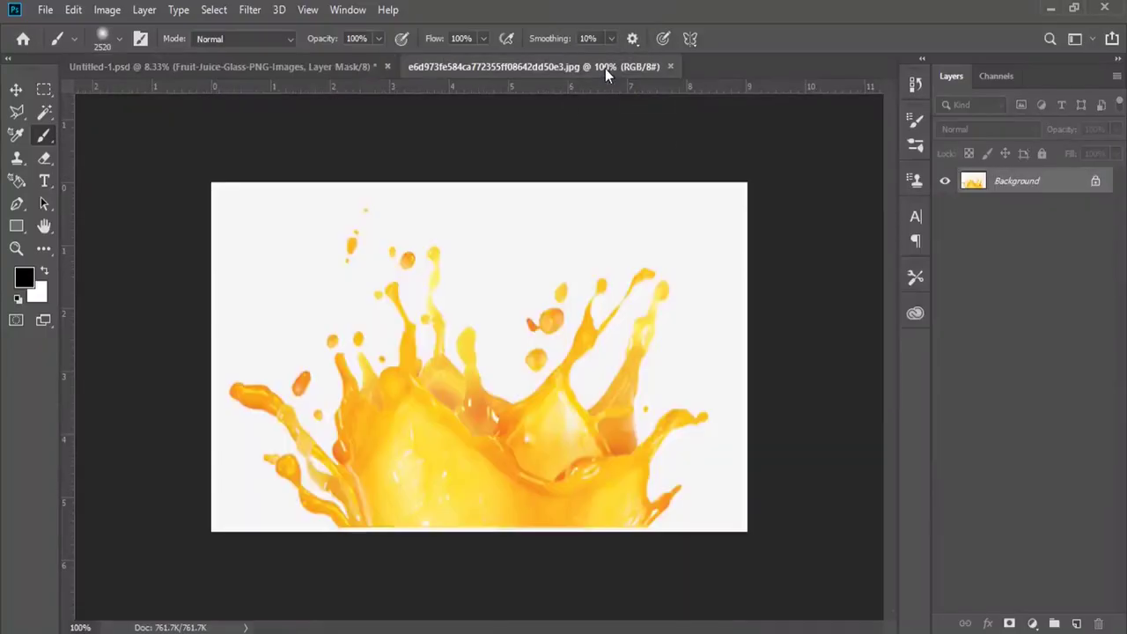
# Step: Select the white background with Color Range and unlock the Background as Layer 0
pyautogui.click(46, 113)
pyautogui.click(214, 9)
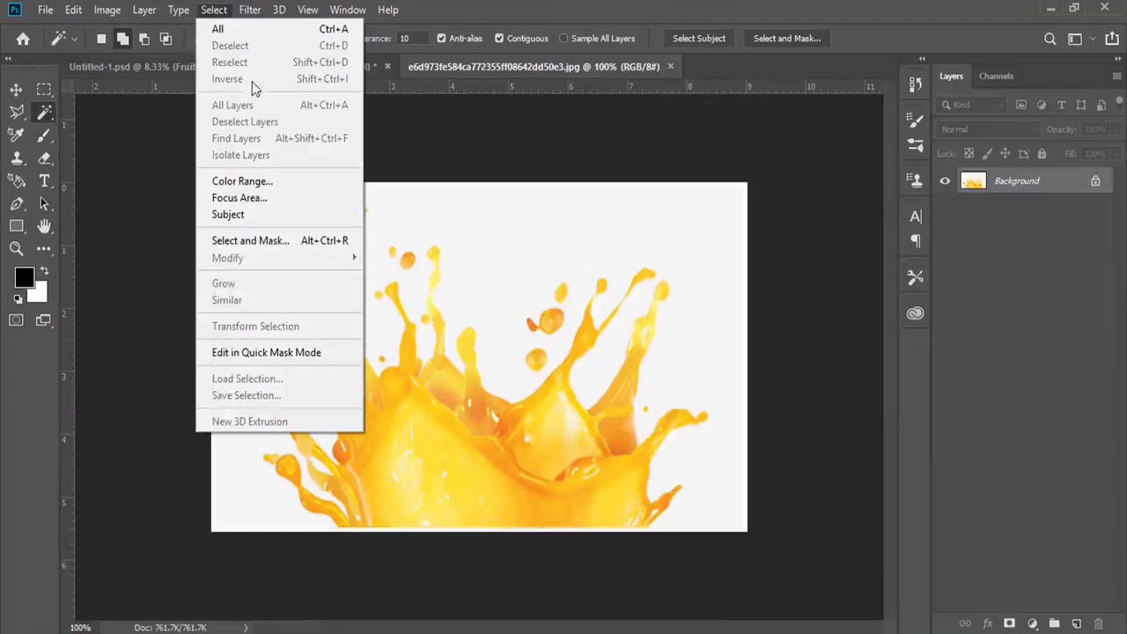
pyautogui.click(242, 181)
pyautogui.click(276, 252)
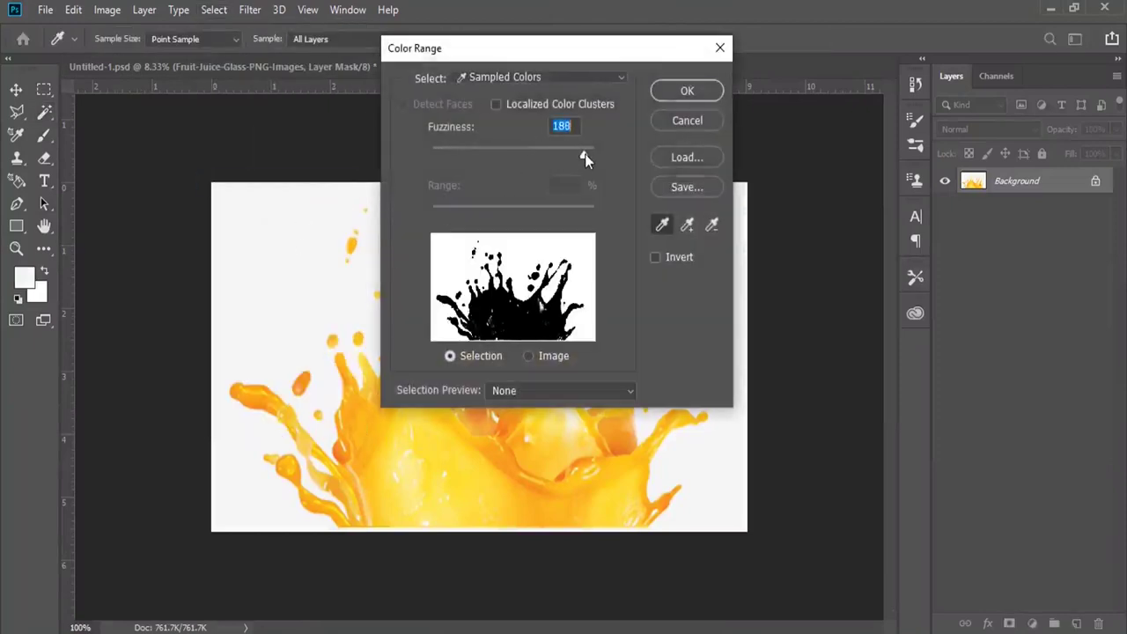
pyautogui.press('Return')
pyautogui.doubleClick(1044, 184)
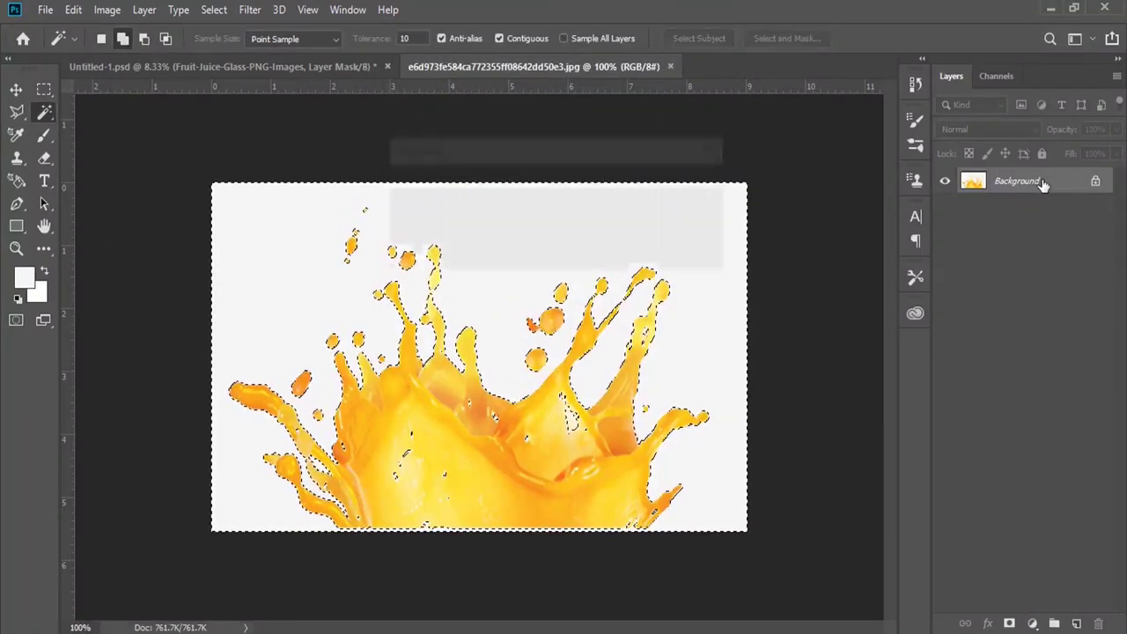
pyautogui.click(695, 183)
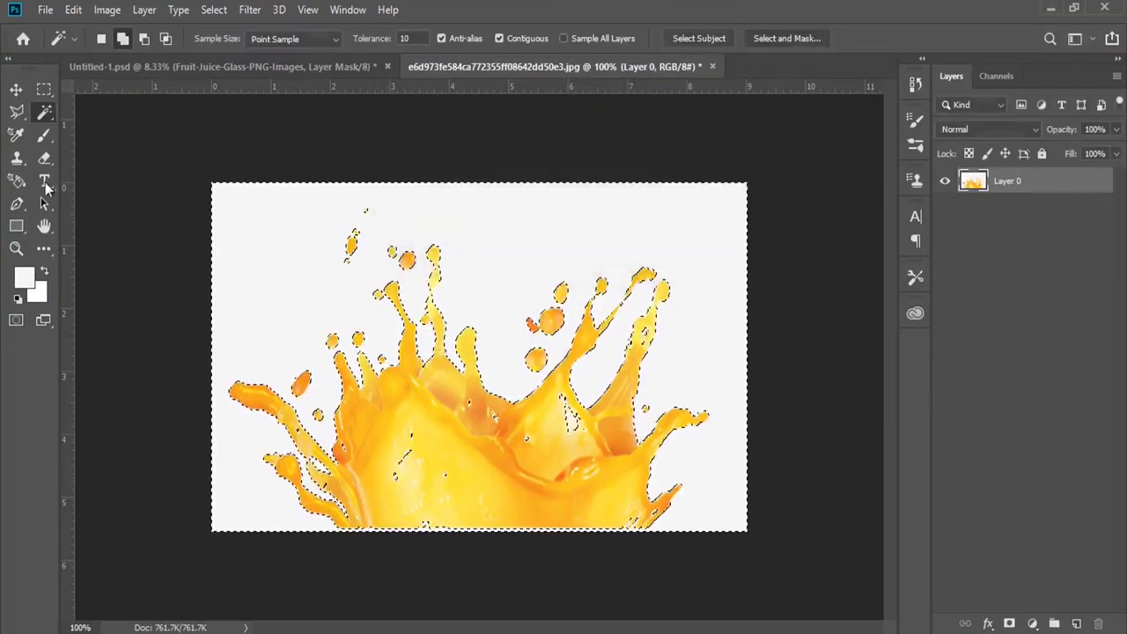
# Step: Subtract the splash body from the selection with the Polygonal Lasso and delete the white background
pyautogui.click(16, 112)
pyautogui.click(143, 38)
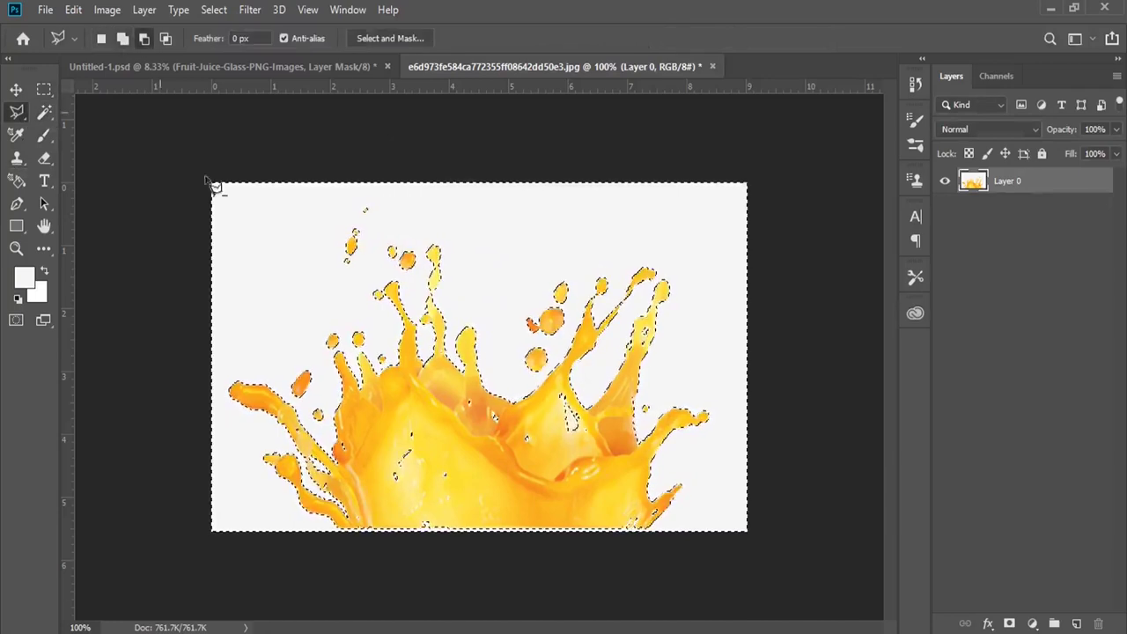
pyautogui.click(351, 521)
pyautogui.click(414, 388)
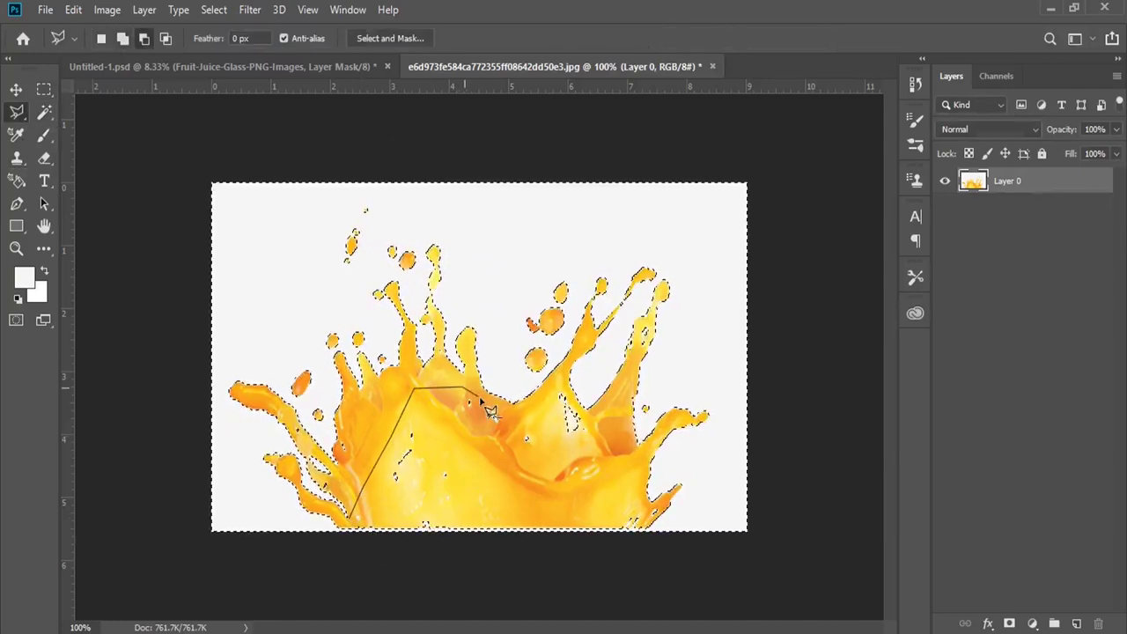
pyautogui.click(533, 413)
pyautogui.click(559, 385)
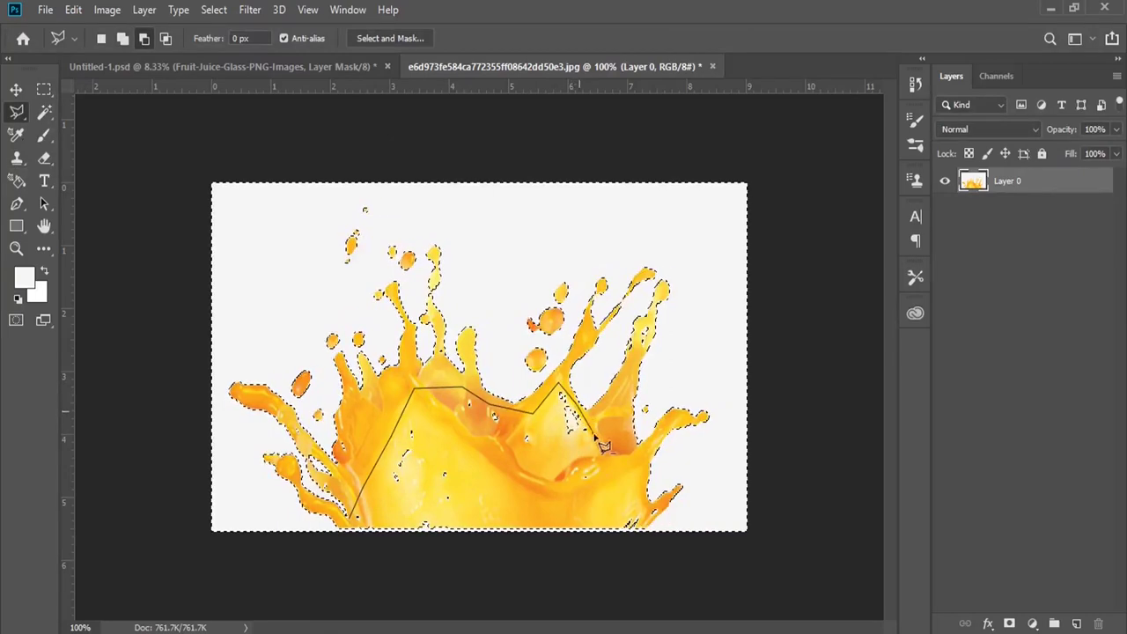
pyautogui.click(641, 531)
pyautogui.click(630, 573)
pyautogui.doubleClick(324, 596)
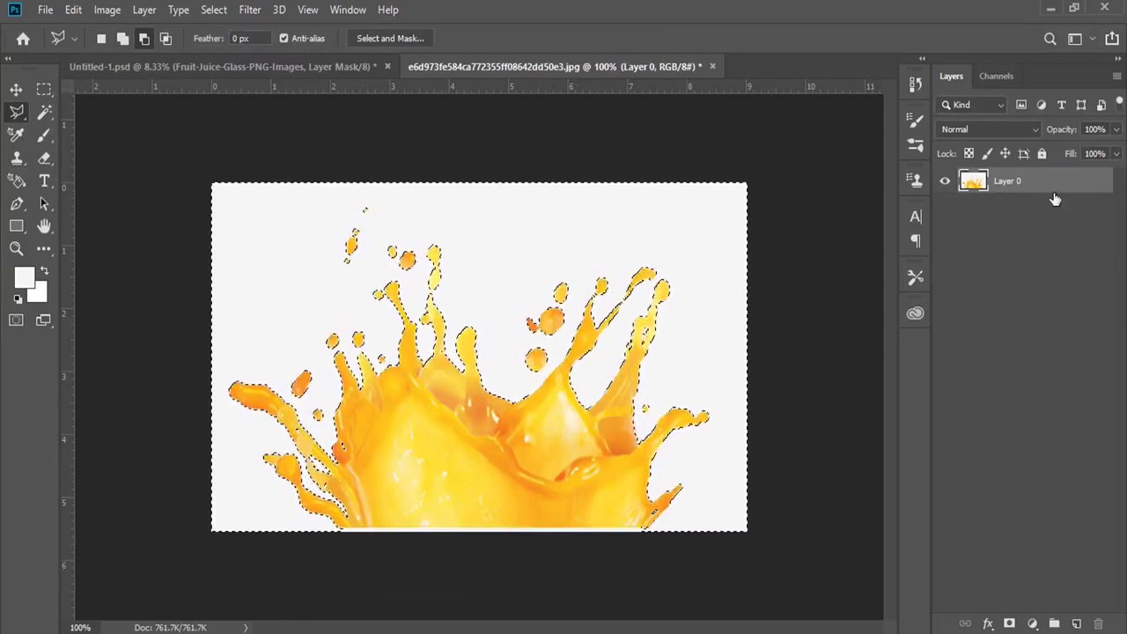
pyautogui.press('Delete')
pyautogui.hotkey('ctrl', 'd')
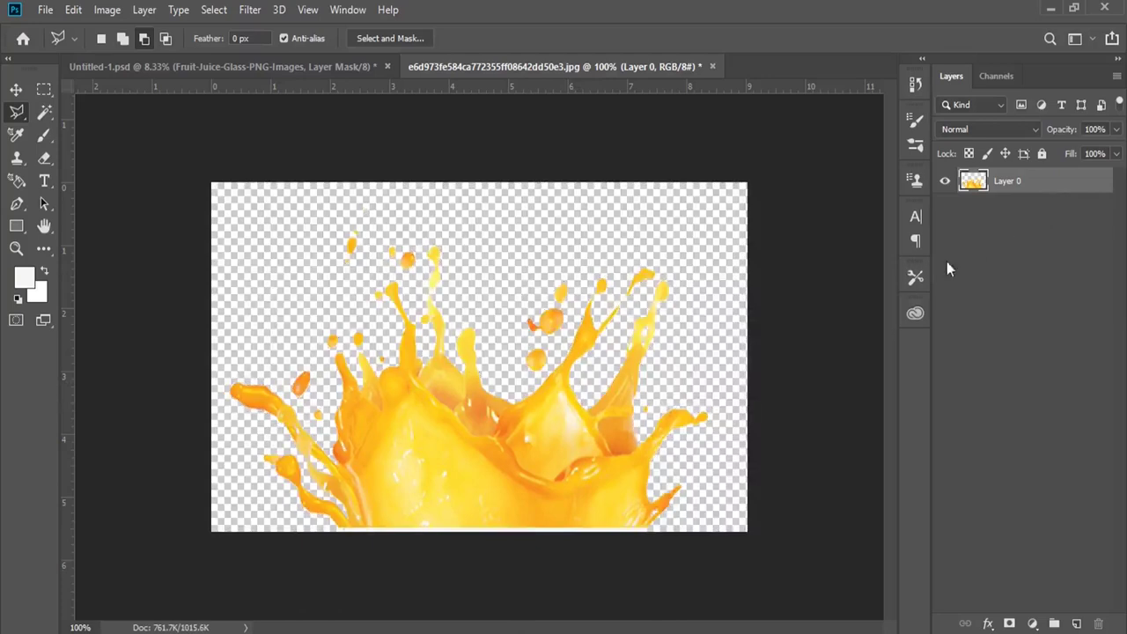
# Step: Convert Layer 0 to a Smart Object and drag the splash into the poster above the glass
pyautogui.click(43, 88)
pyautogui.moveTo(319, 522); pyautogui.dragTo(751, 537)
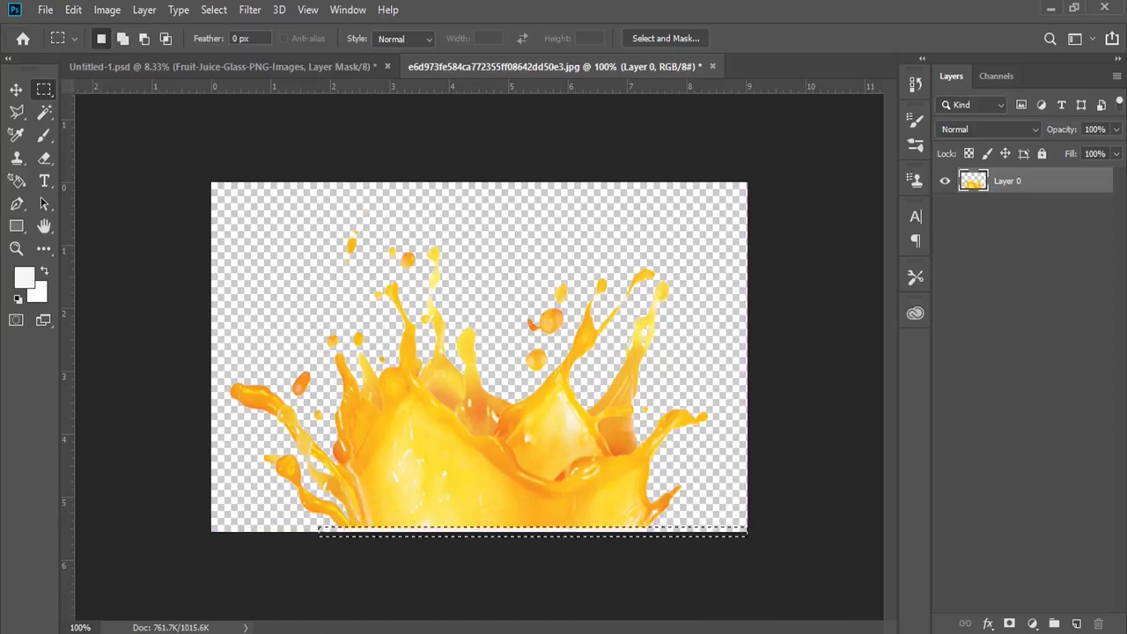
pyautogui.click(740, 620)
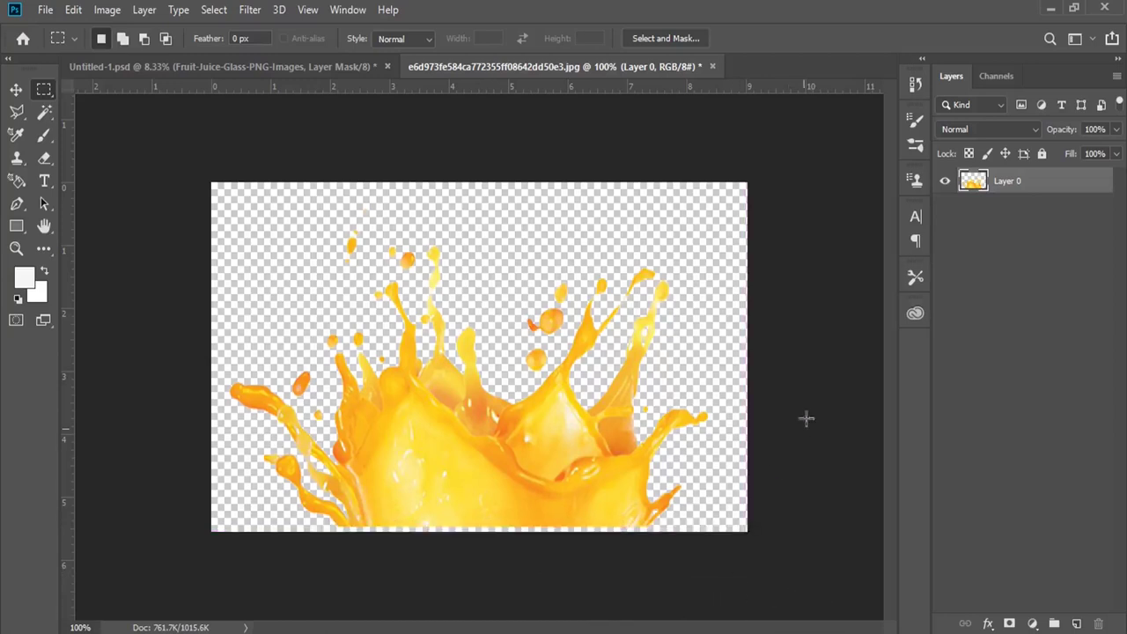
pyautogui.rightClick(1014, 176)
pyautogui.click(907, 241)
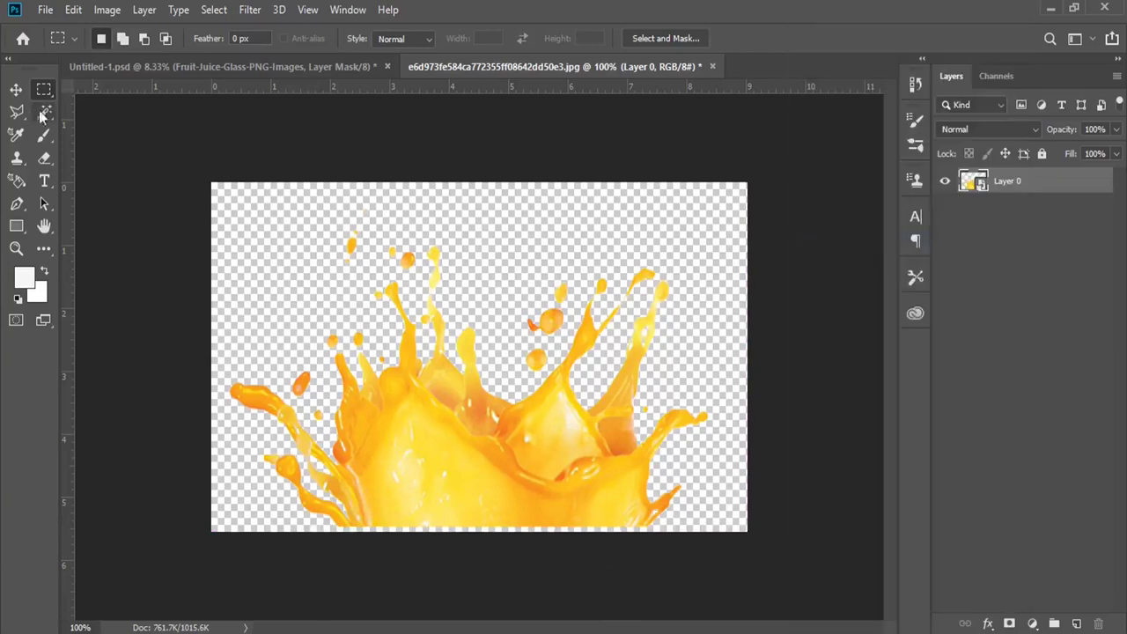
pyautogui.click(16, 89)
pyautogui.moveTo(428, 361)
pyautogui.mouseDown()
pyautogui.moveTo(340, 71)
pyautogui.moveTo(419, 227)
pyautogui.mouseUp()
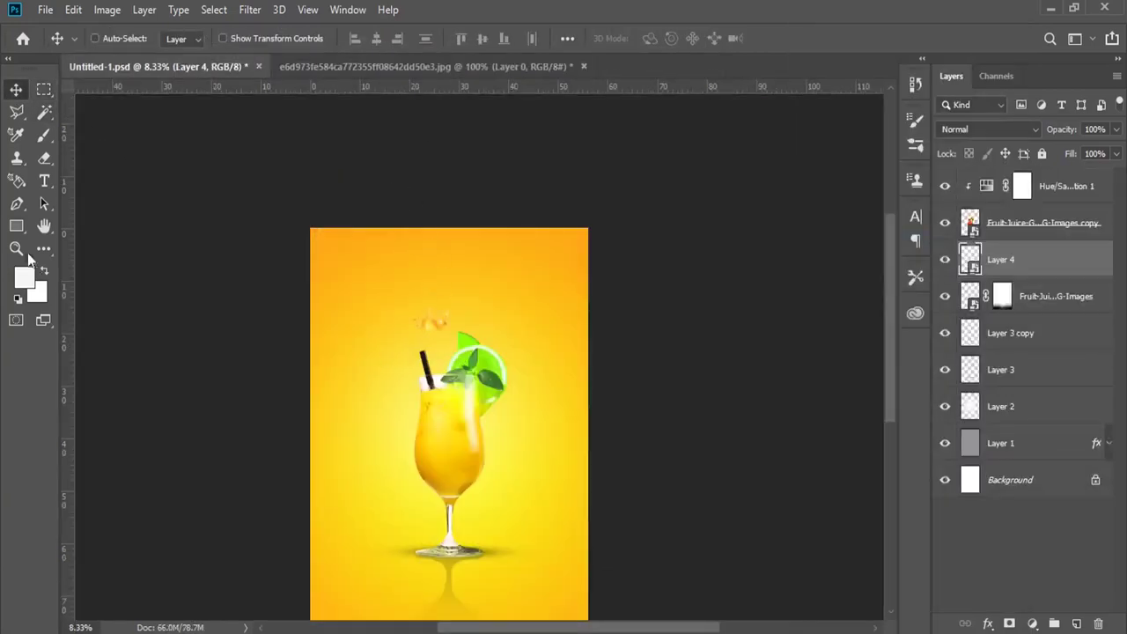
# Step: Move the splash down over the glass and drag its layer to the top of the stack
pyautogui.click(15, 248)
pyautogui.click(414, 336)
pyautogui.press('v')
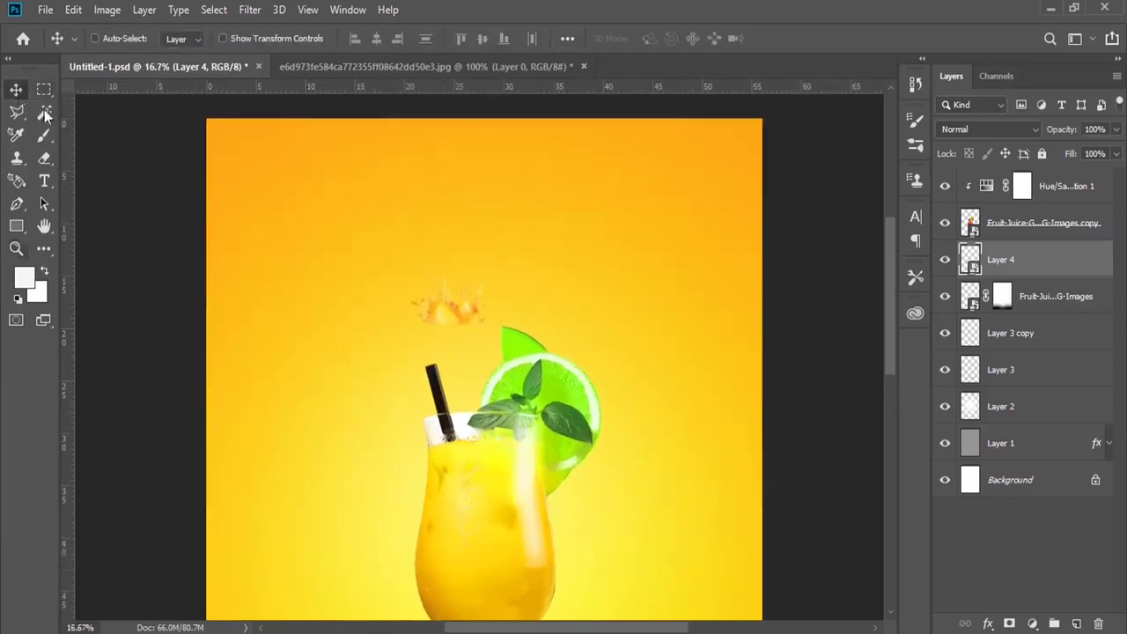
pyautogui.moveTo(488, 324); pyautogui.dragTo(502, 412)
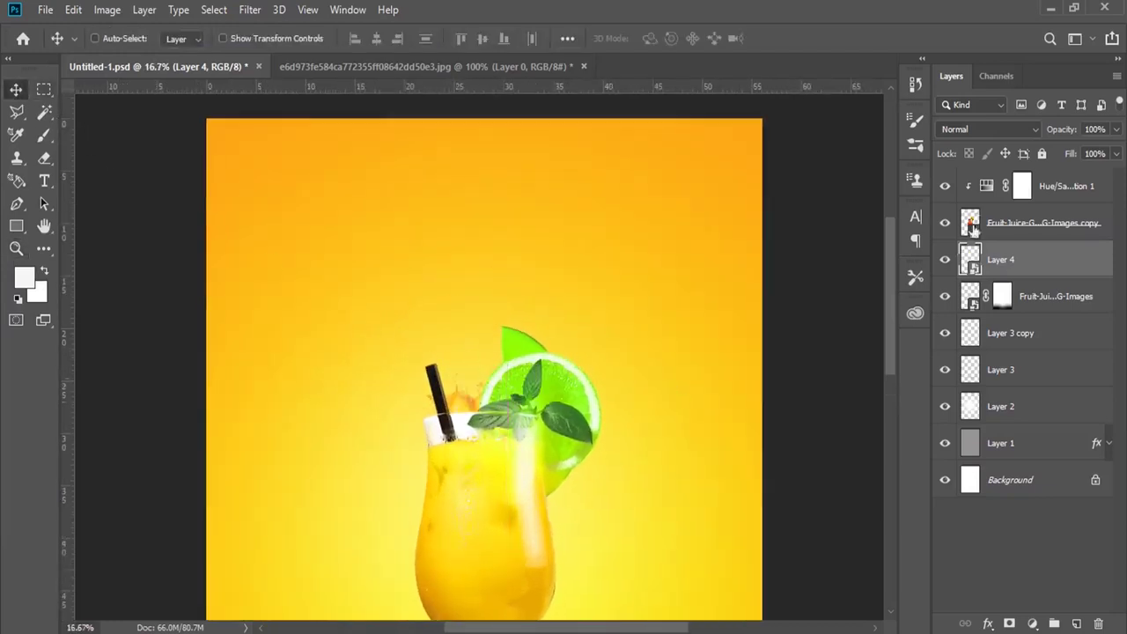
pyautogui.moveTo(1021, 266); pyautogui.dragTo(1013, 176)
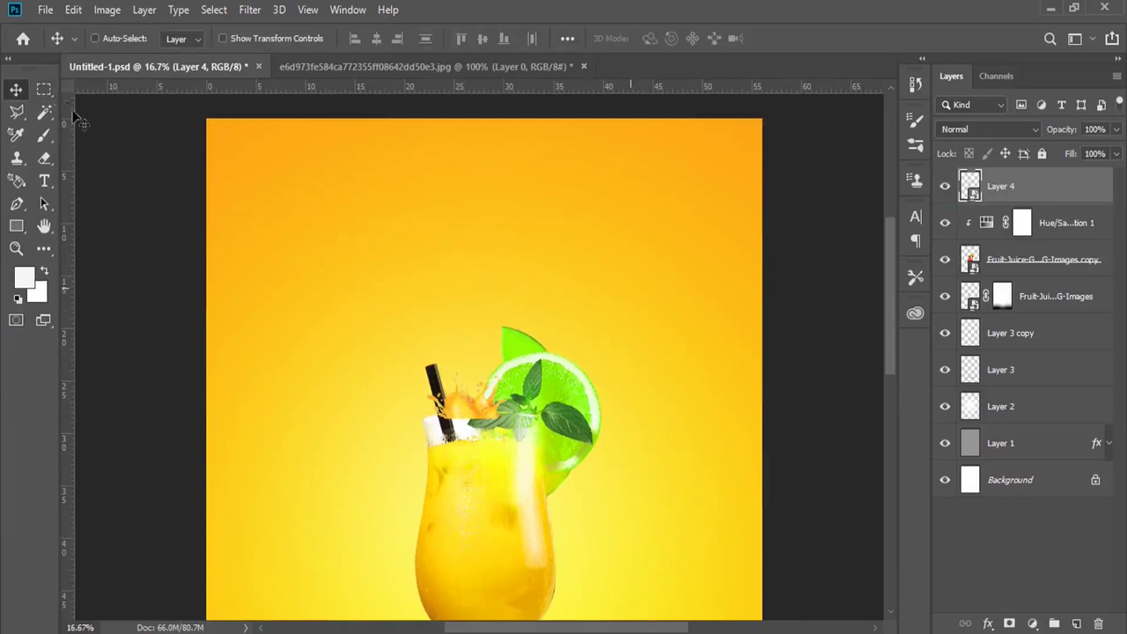
# Step: Enlarge the splash with Free Transform and position it over the glass rim
pyautogui.click(73, 11)
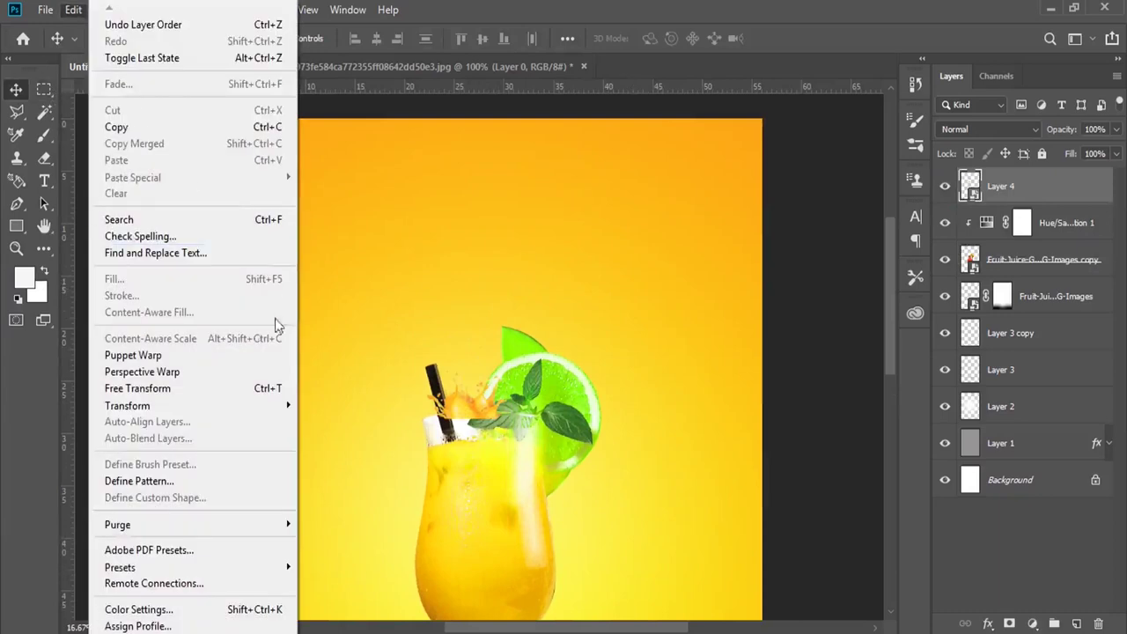
pyautogui.click(233, 388)
pyautogui.moveTo(507, 420); pyautogui.dragTo(548, 445)
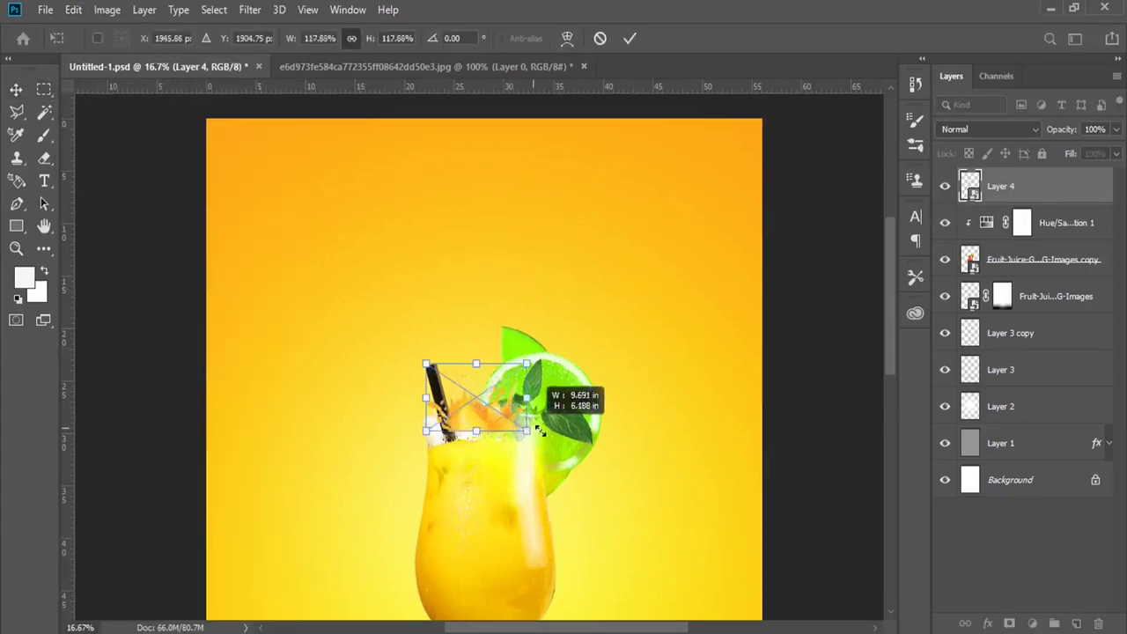
pyautogui.moveTo(419, 357); pyautogui.dragTo(389, 333)
pyautogui.press('Return')
pyautogui.moveTo(521, 429); pyautogui.dragTo(522, 427)
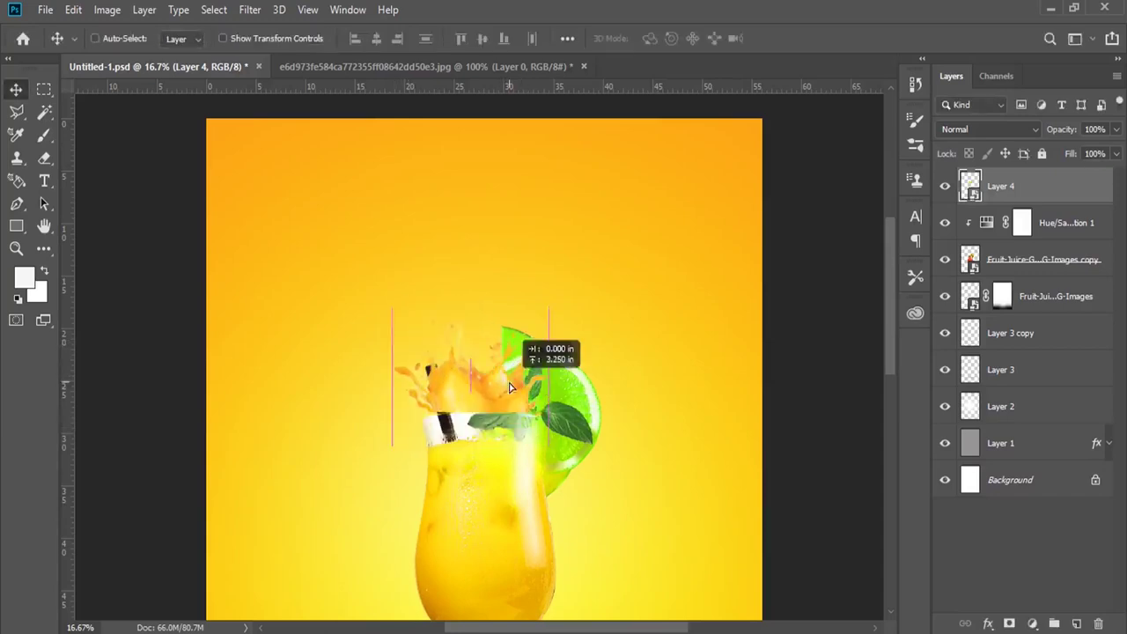
# Step: Transform the splash again to about 225% above the glass, then hide it to see the straw
pyautogui.click(16, 248)
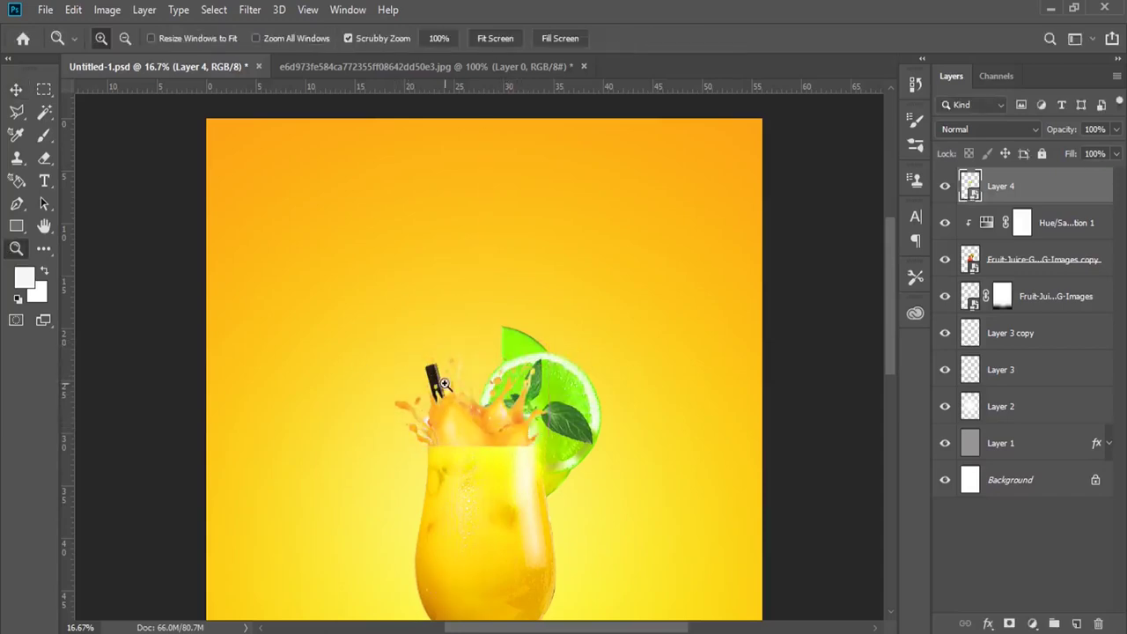
pyautogui.click(403, 261)
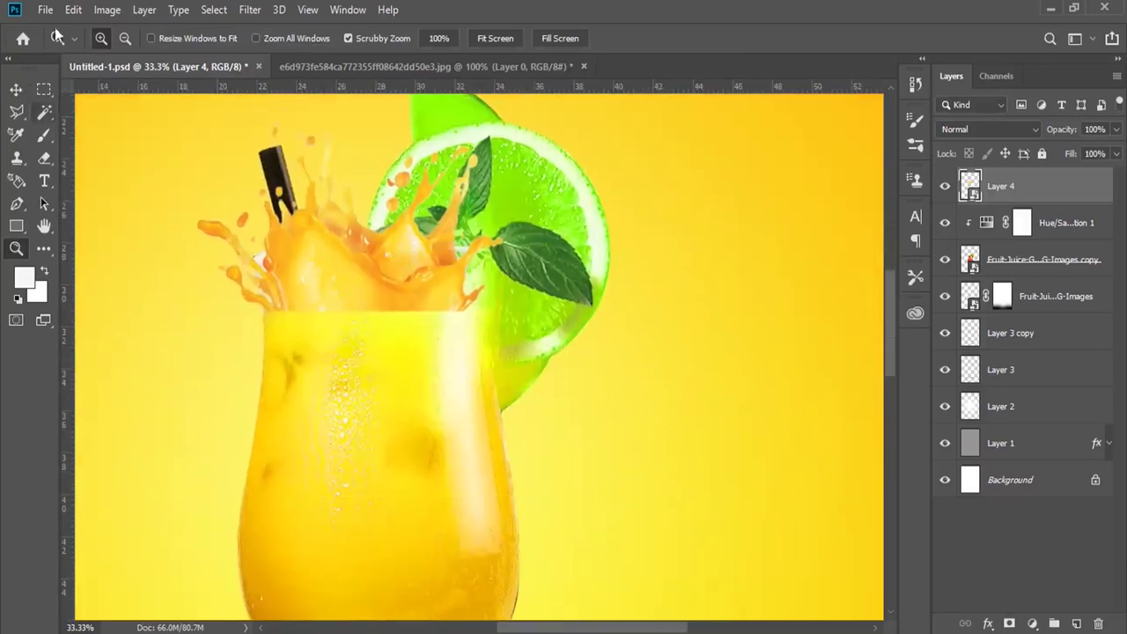
pyautogui.click(73, 10)
pyautogui.click(139, 384)
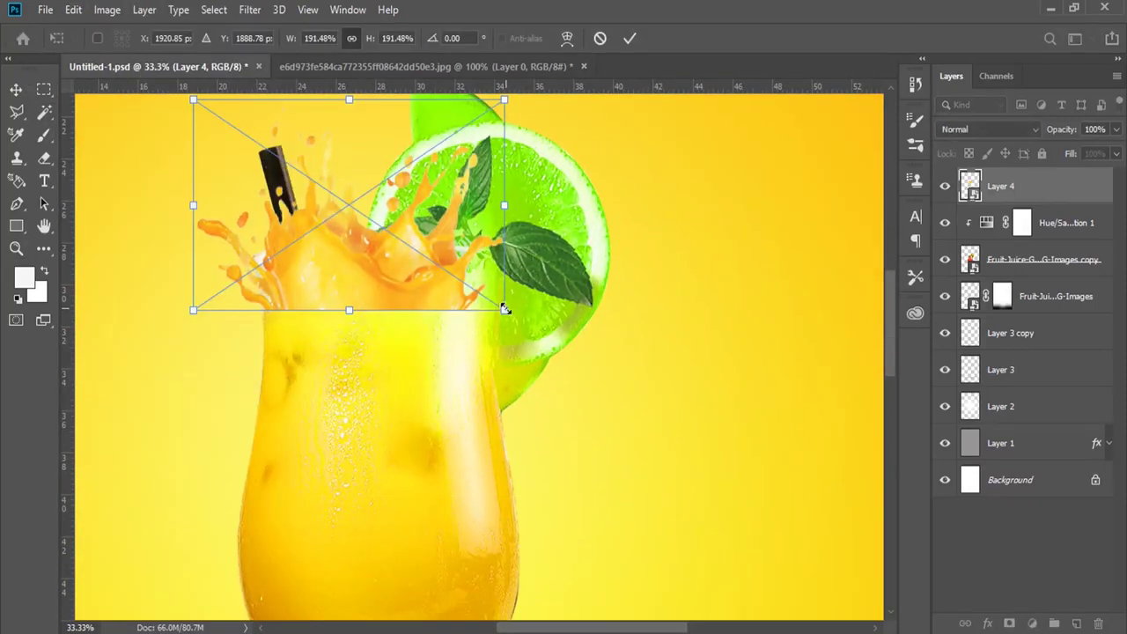
pyautogui.moveTo(503, 310); pyautogui.dragTo(529, 322)
pyautogui.moveTo(408, 297); pyautogui.dragTo(411, 267)
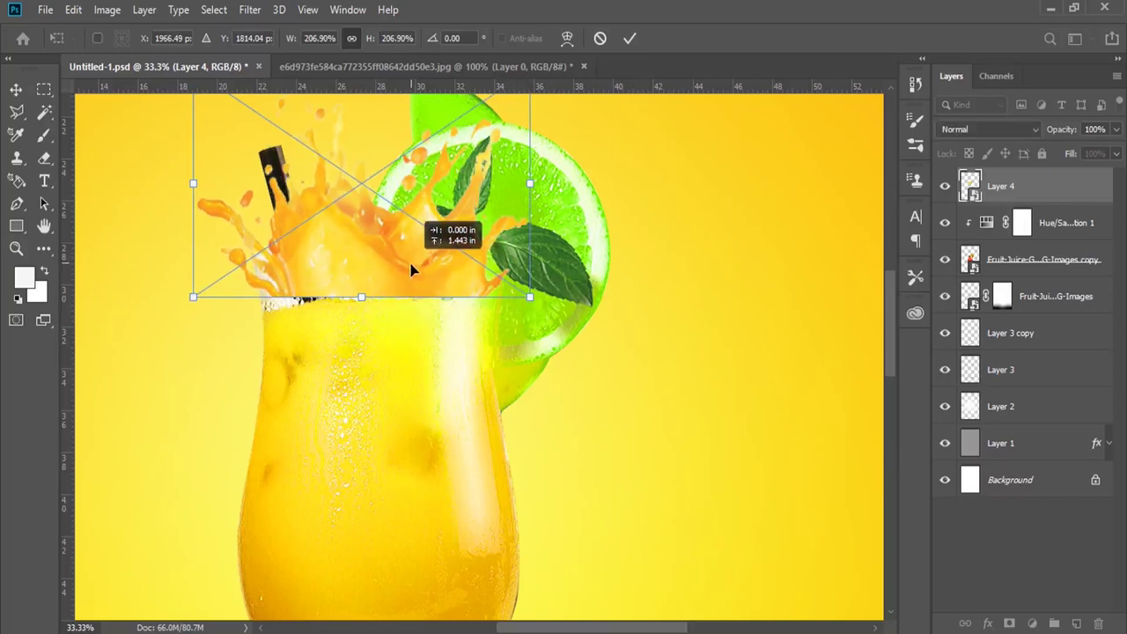
pyautogui.scroll(3, 395, 282)
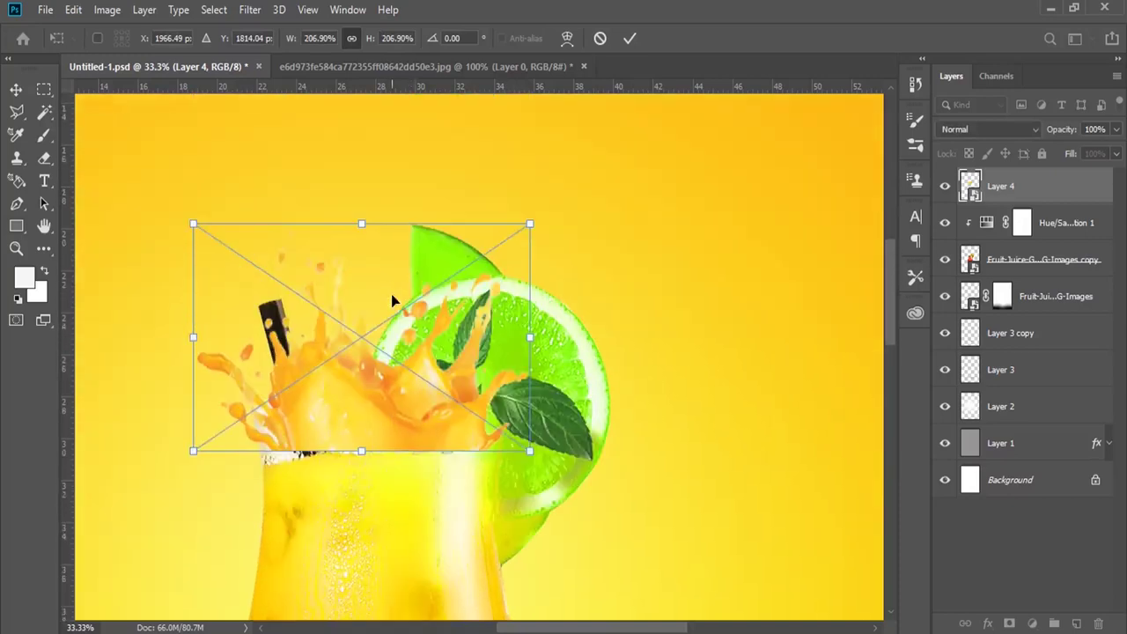
pyautogui.moveTo(193, 265); pyautogui.dragTo(158, 249)
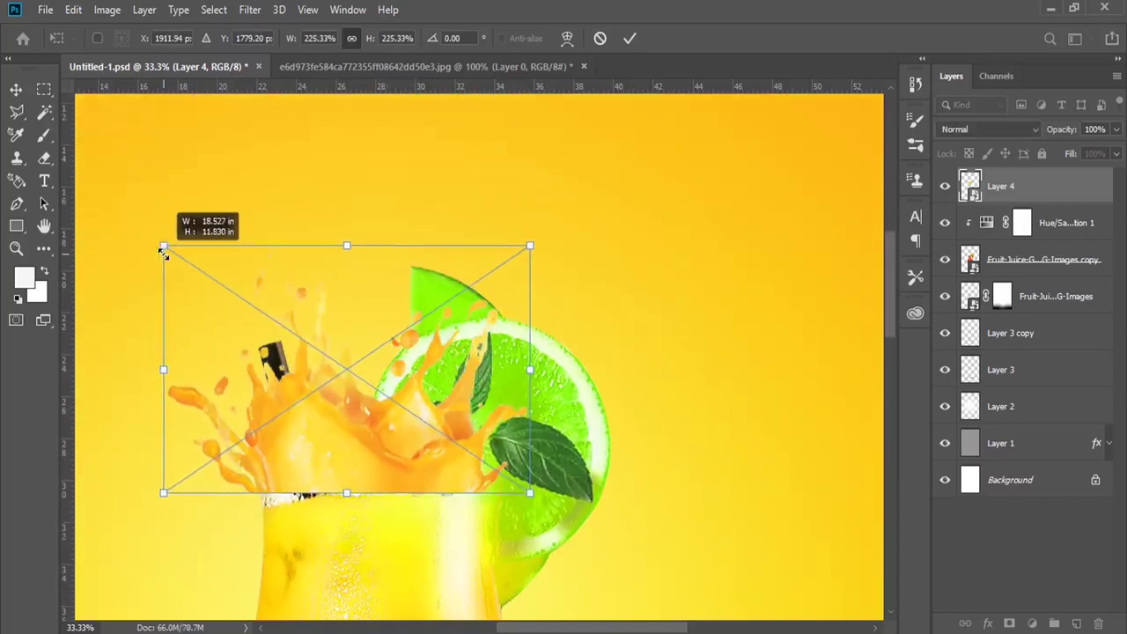
pyautogui.press('Return')
pyautogui.click(945, 186)
# Step: Select the Fruit-Juice-Glass-PNG-Images copy layer and rasterize it
pyautogui.rightClick(371, 504)
pyautogui.click(17, 91)
pyautogui.rightClick(403, 528)
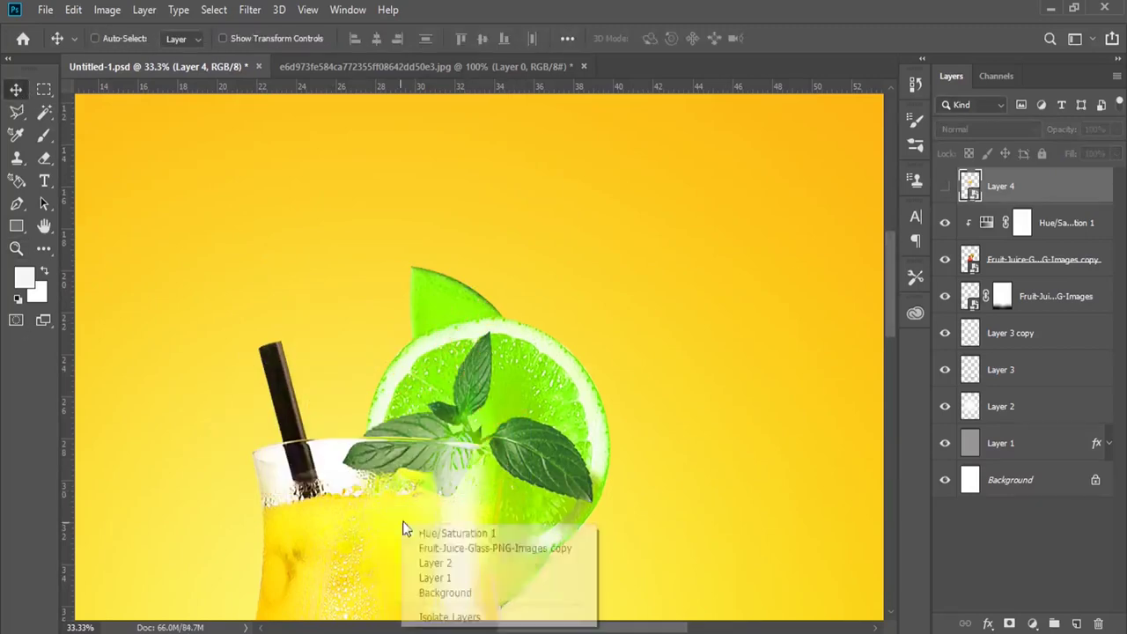
pyautogui.click(458, 481)
pyautogui.rightClick(1029, 267)
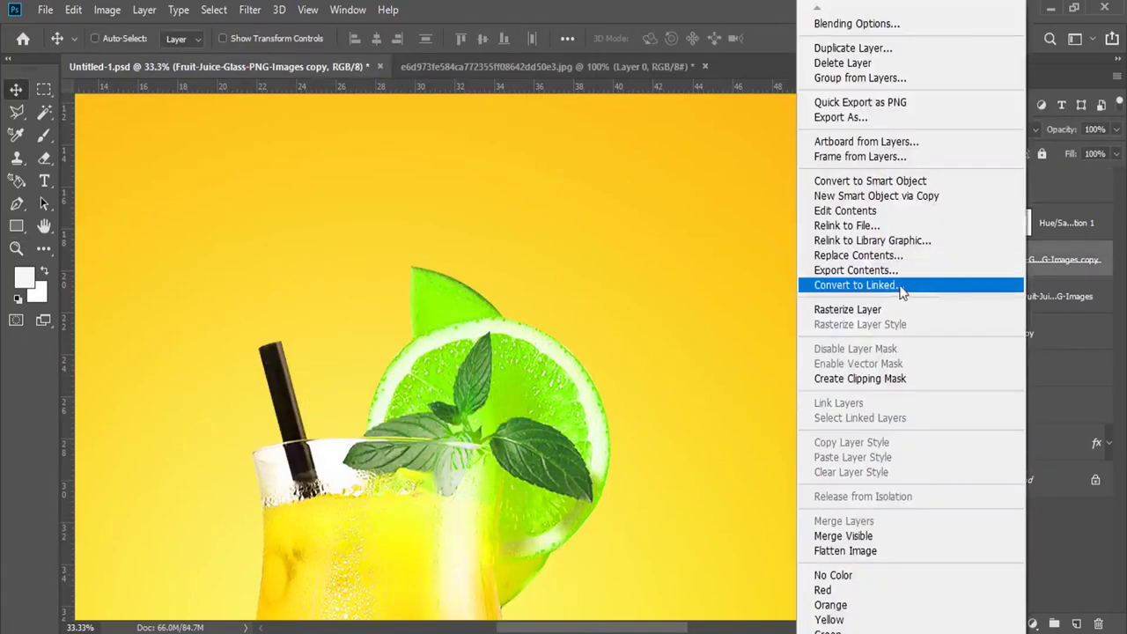
pyautogui.click(833, 308)
# Step: Outline the straw top with the Polygonal Lasso and delete it
pyautogui.click(19, 157)
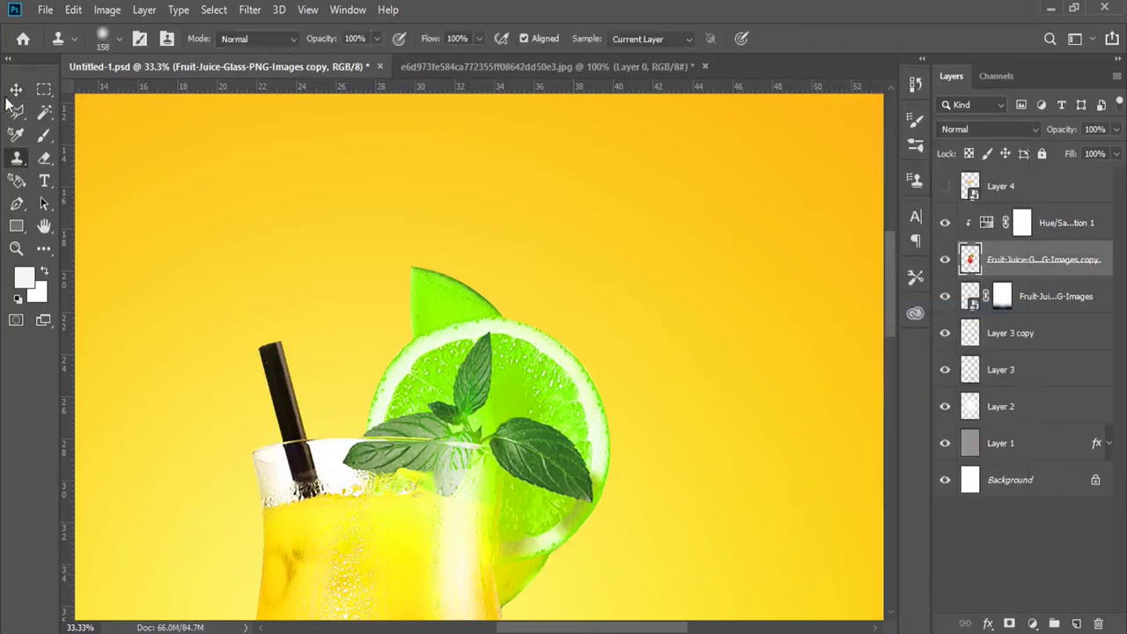
pyautogui.rightClick(19, 113)
pyautogui.click(84, 112)
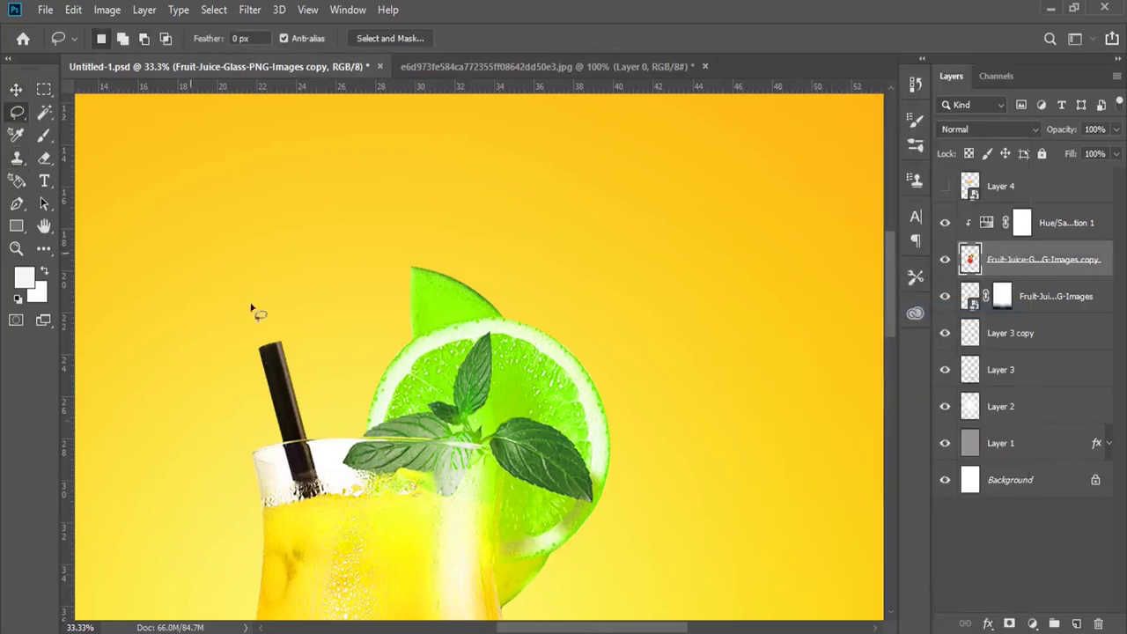
pyautogui.rightClick(254, 454)
pyautogui.rightClick(17, 112)
pyautogui.click(97, 126)
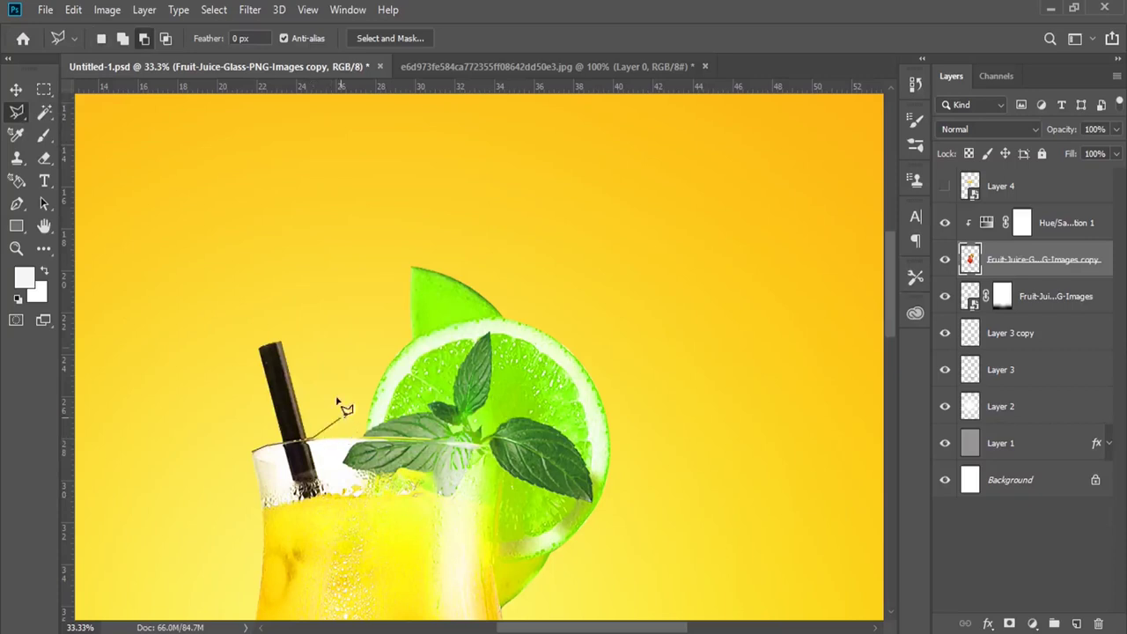
pyautogui.click(172, 370)
pyautogui.press('Delete')
pyautogui.hotkey('ctrl', 'd')
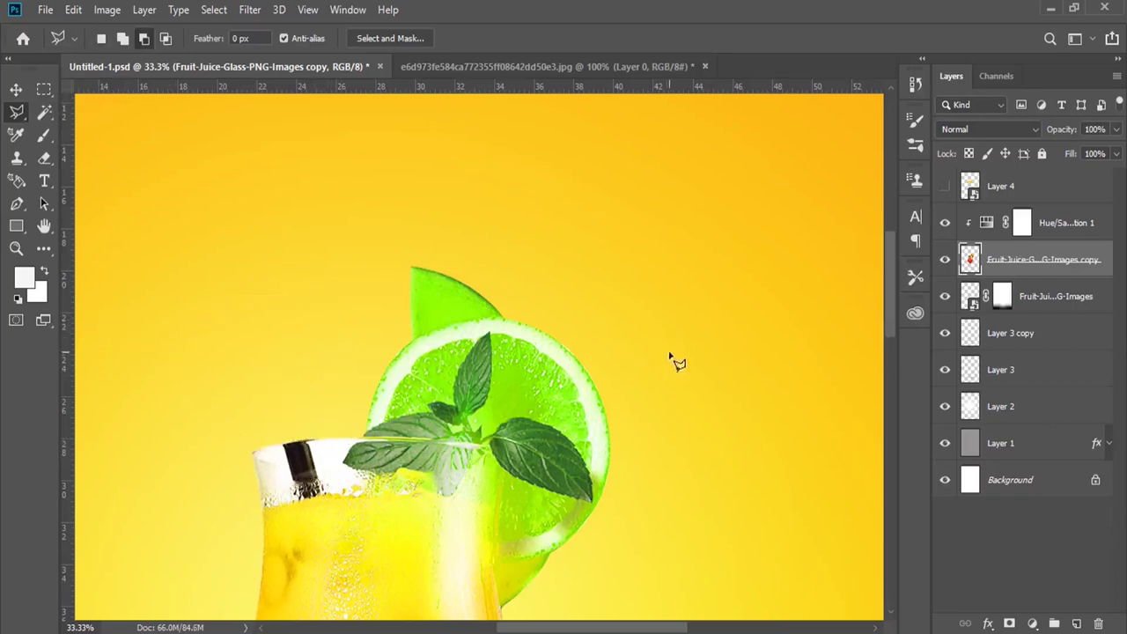
# Step: Show the splash Layer 4 again and nudge it right and down over the glass
pyautogui.click(945, 187)
pyautogui.click(16, 89)
pyautogui.rightClick(334, 431)
pyautogui.click(351, 435)
pyautogui.moveTo(332, 442); pyautogui.dragTo(345, 451)
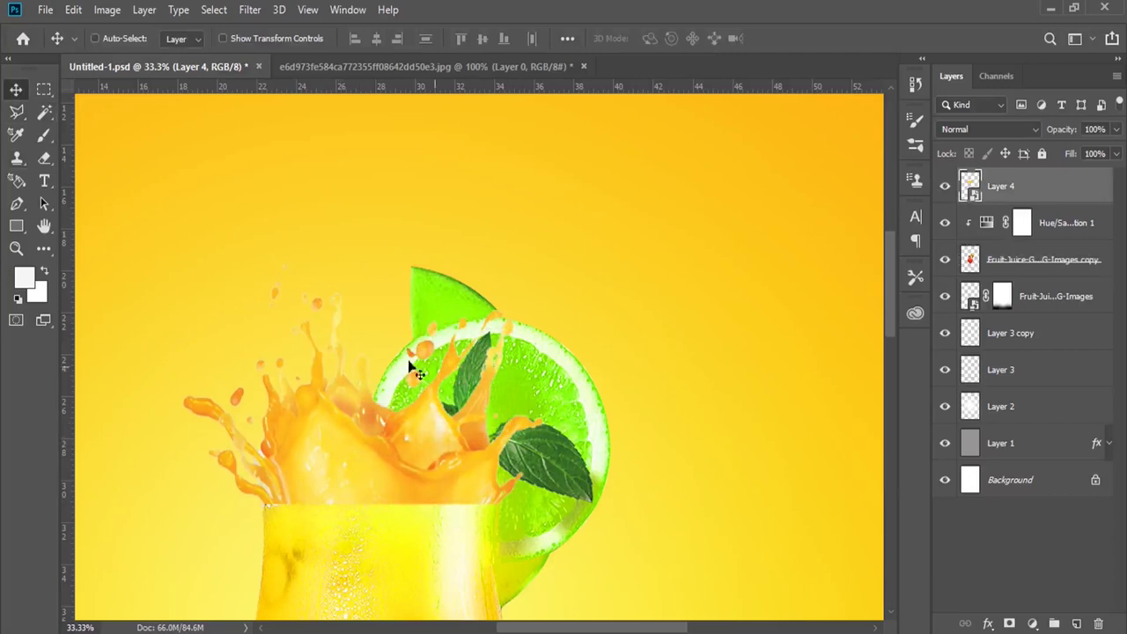
# Step: Place the splash above the first hue adjustment and release it from that green tint
pyautogui.click(16, 249)
pyautogui.keyDown('alt'); pyautogui.click(428, 478); pyautogui.keyUp('alt')
pyautogui.keyDown('alt'); pyautogui.click(407, 433); pyautogui.keyUp('alt')
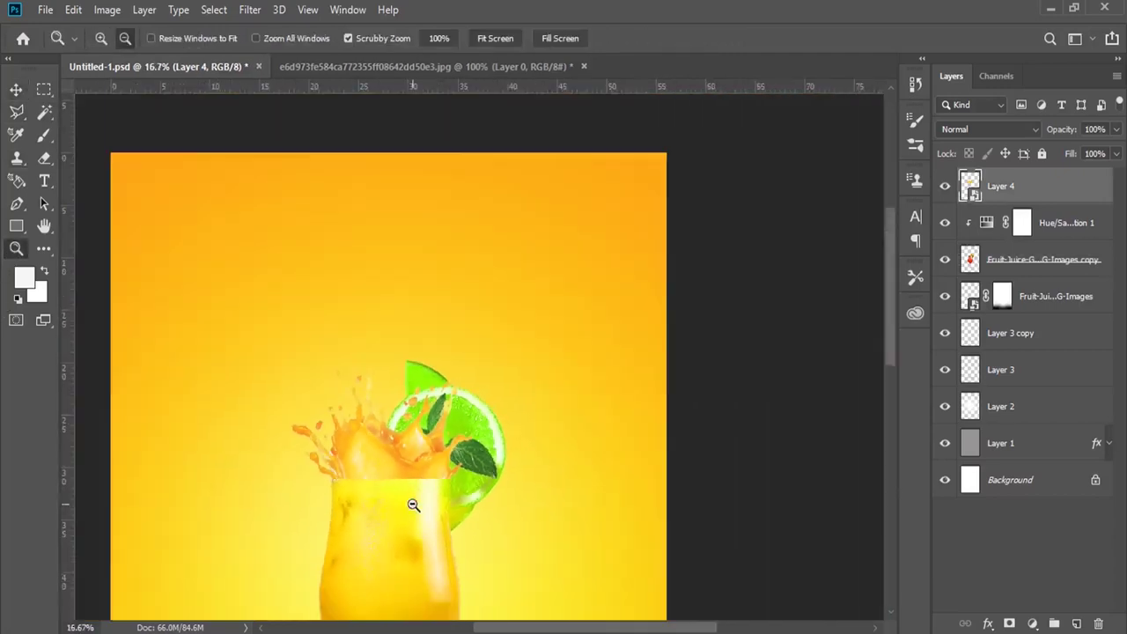
pyautogui.keyDown('alt'); pyautogui.click(402, 498); pyautogui.keyUp('alt')
pyautogui.click(441, 421)
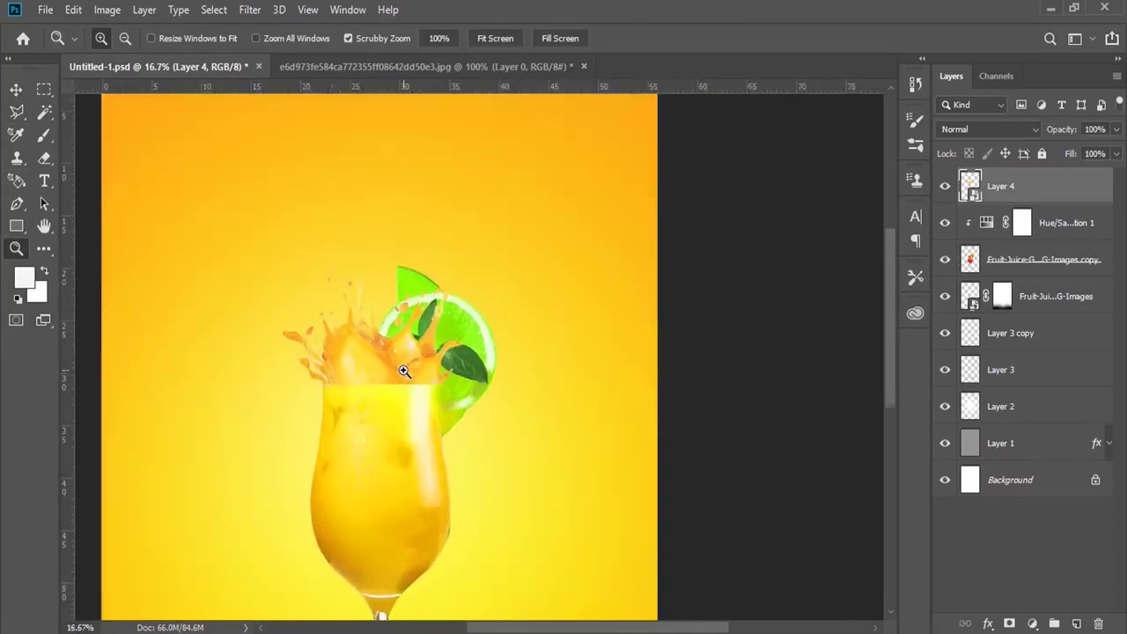
pyautogui.click(407, 370)
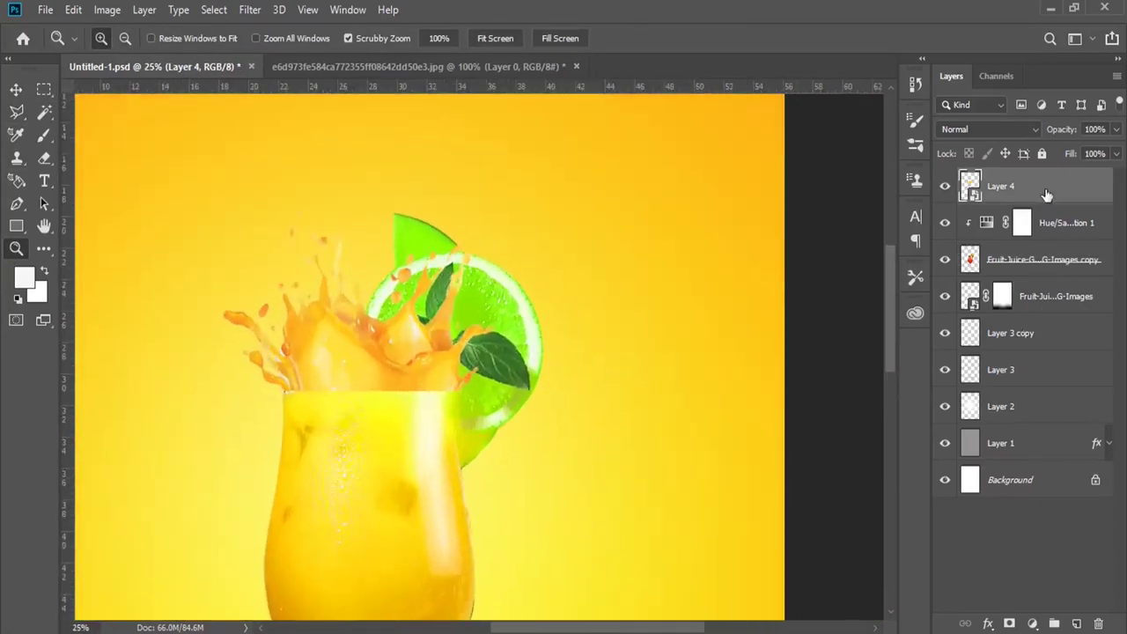
pyautogui.moveTo(1045, 194)
pyautogui.mouseDown()
pyautogui.moveTo(1039, 236)
pyautogui.moveTo(1048, 181)
pyautogui.mouseUp()
pyautogui.click(1044, 224)
pyautogui.click(1031, 186)
pyautogui.keyDown('alt'); pyautogui.click(999, 204); pyautogui.keyUp('alt')
# Step: Add a Hue/Saturation adjustment clipped to the splash with Hue +6 and Saturation +24
pyautogui.click(1033, 624)
pyautogui.click(1031, 386)
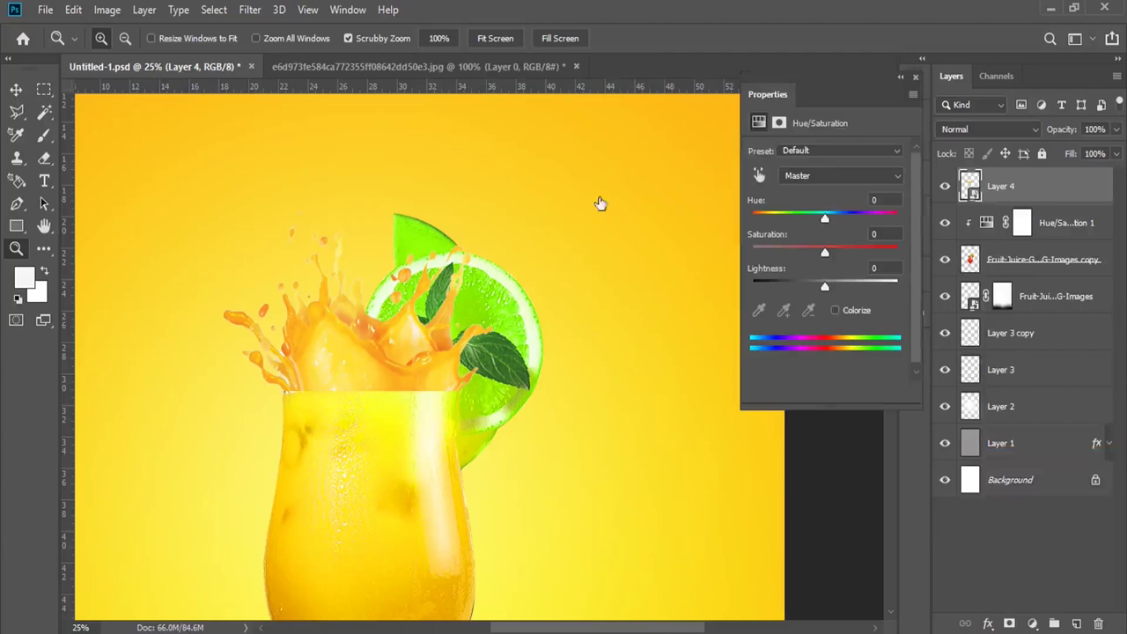
pyautogui.click(797, 391)
pyautogui.moveTo(831, 217); pyautogui.dragTo(829, 226)
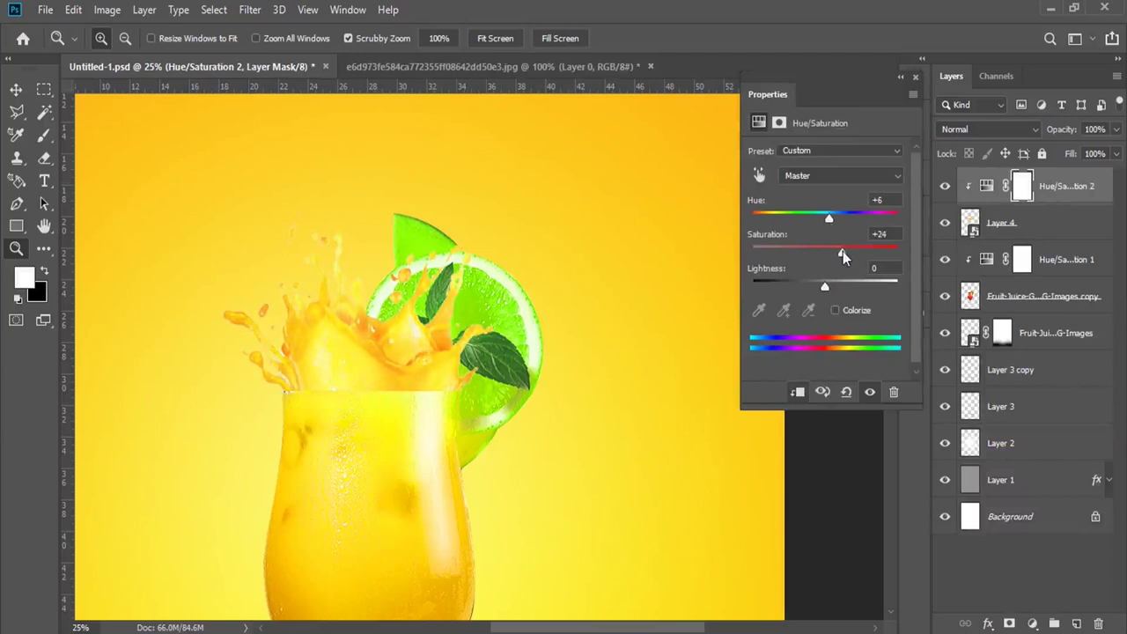
pyautogui.click(916, 77)
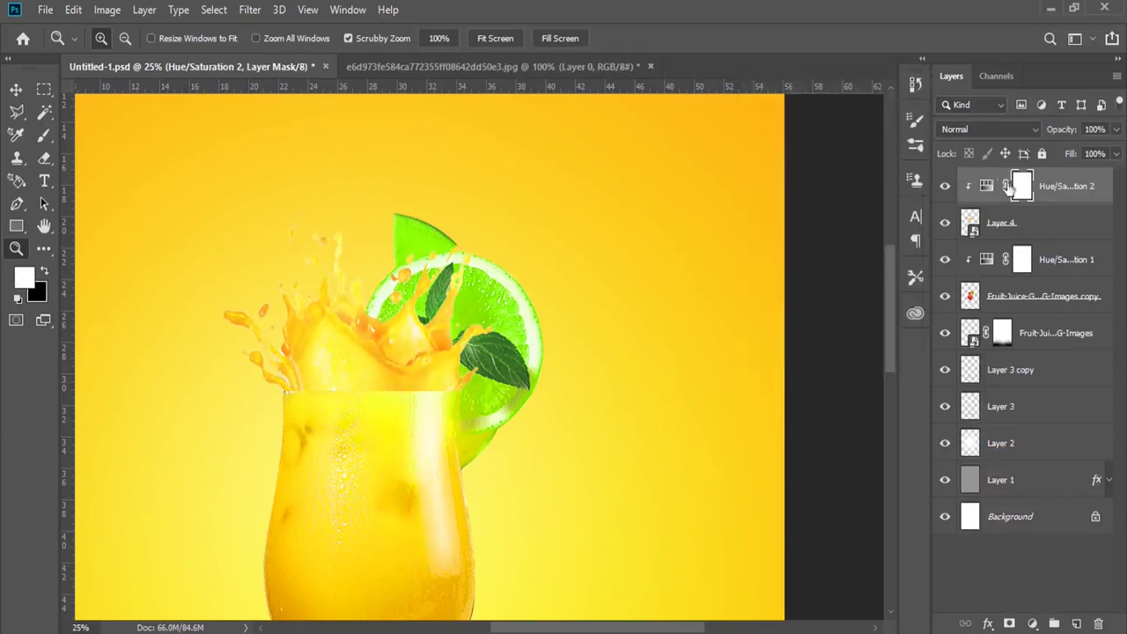
# Step: Add a layer mask to the splash and paint black over part of the glass top
pyautogui.click(1001, 227)
pyautogui.click(1010, 623)
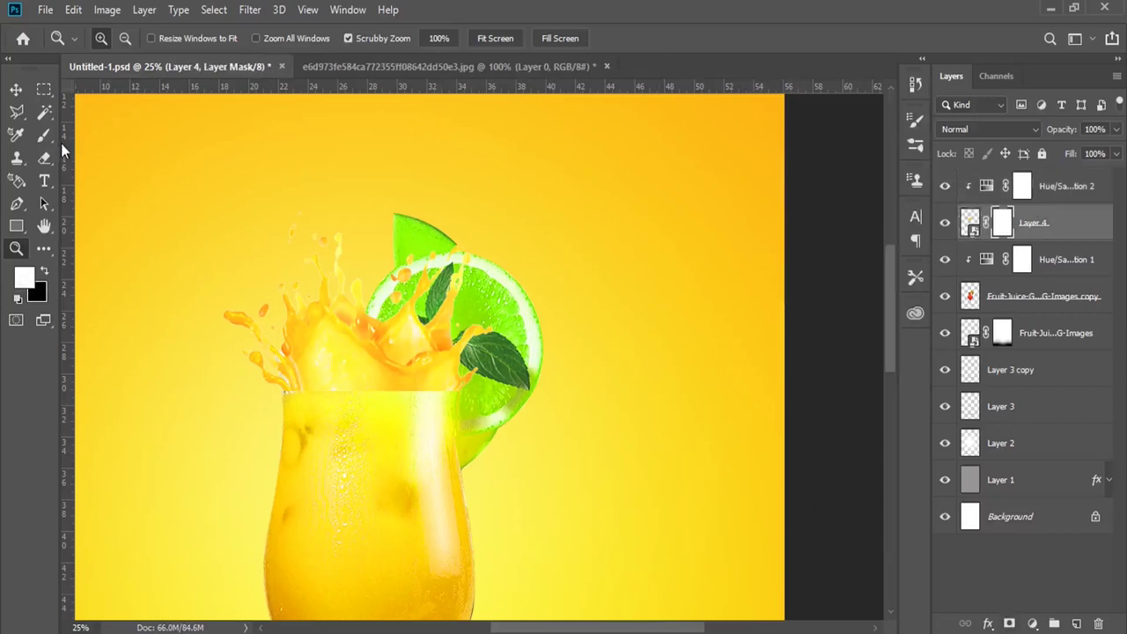
pyautogui.press('b')
pyautogui.press('x')
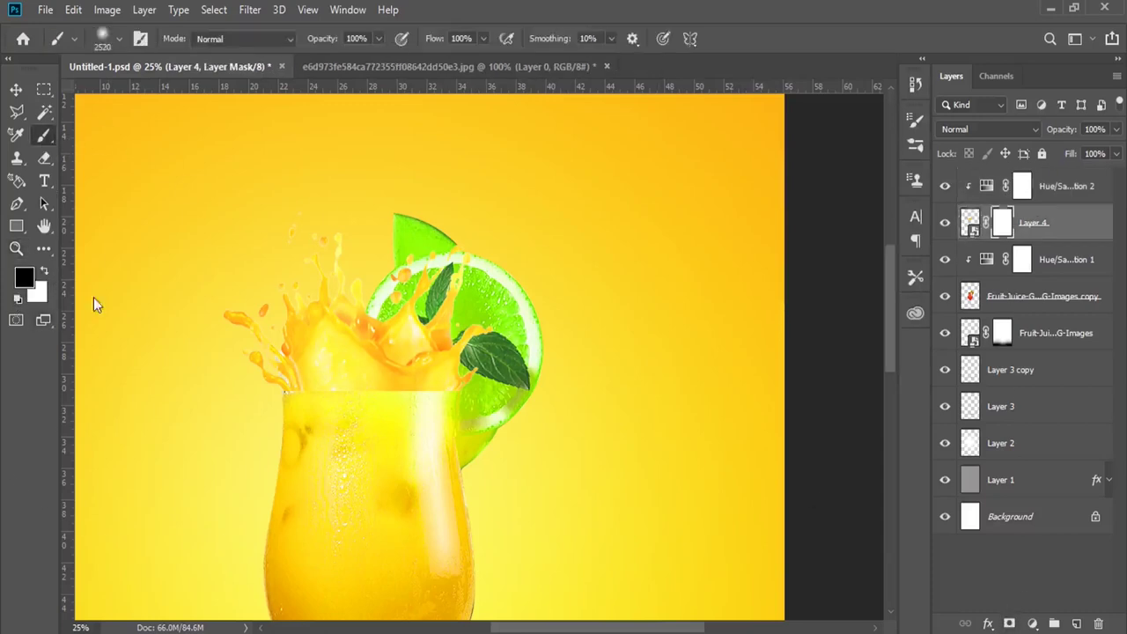
pyautogui.rightClick(361, 326)
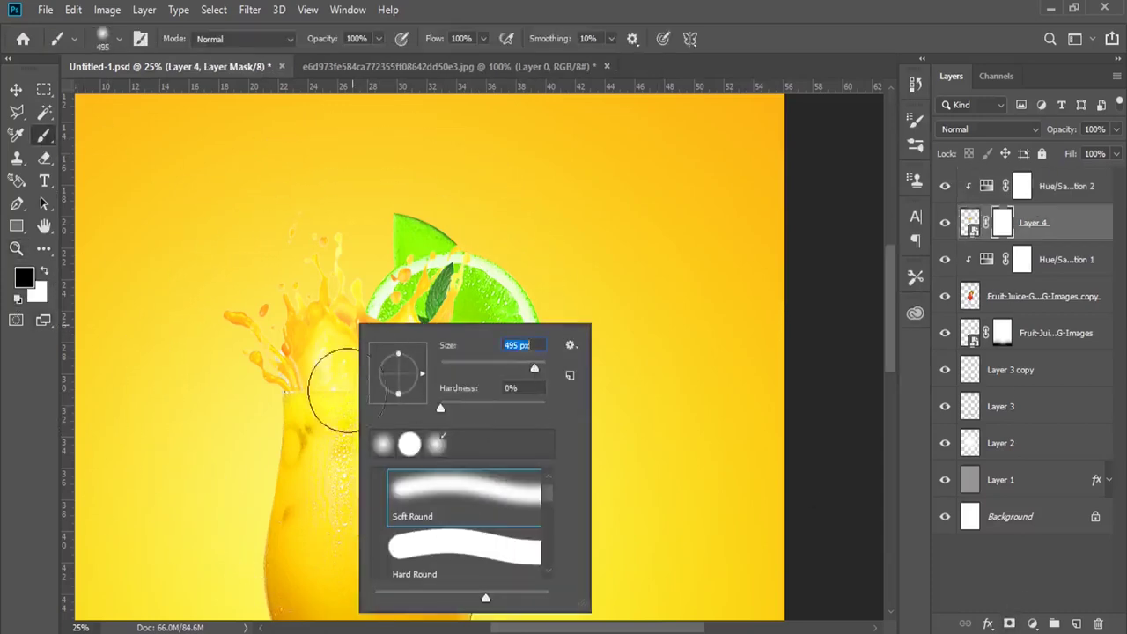
pyautogui.press('Return')
pyautogui.moveTo(302, 440); pyautogui.dragTo(438, 414)
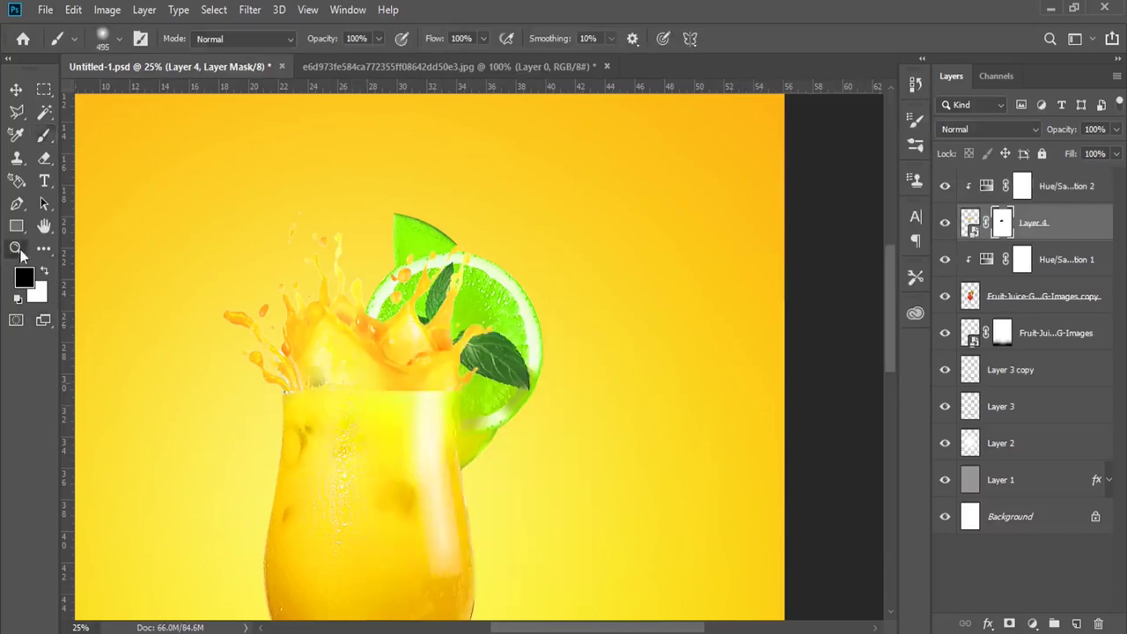
# Step: Zoom in closely on the splash and the glass top
pyautogui.click(17, 250)
pyautogui.click(377, 383)
pyautogui.rightClick(368, 370)
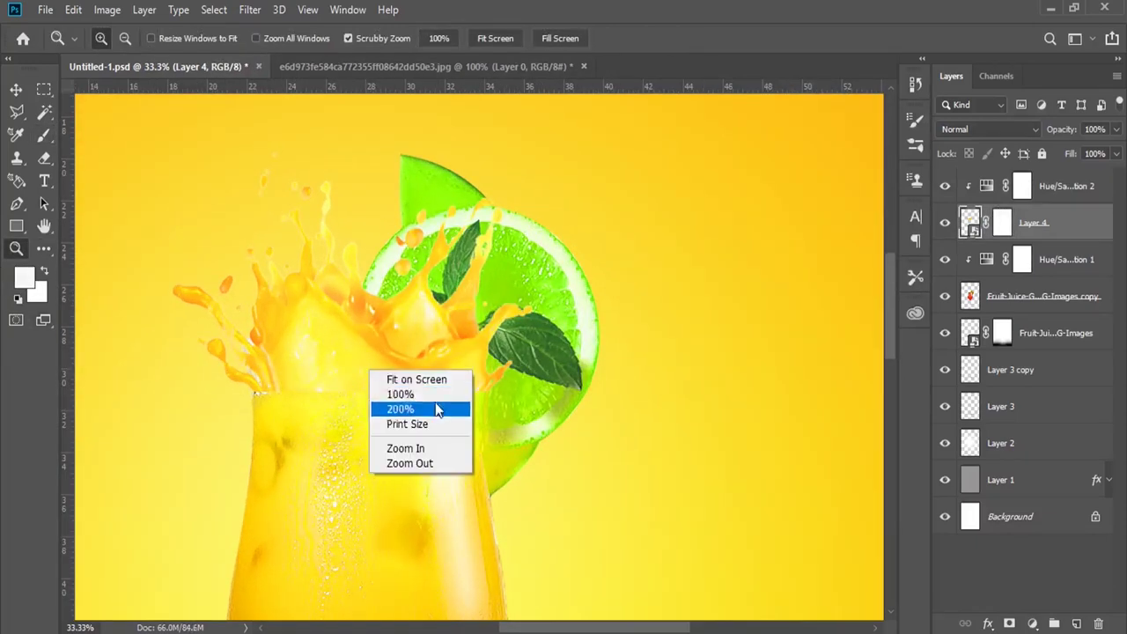
pyautogui.rightClick(44, 141)
pyautogui.click(113, 134)
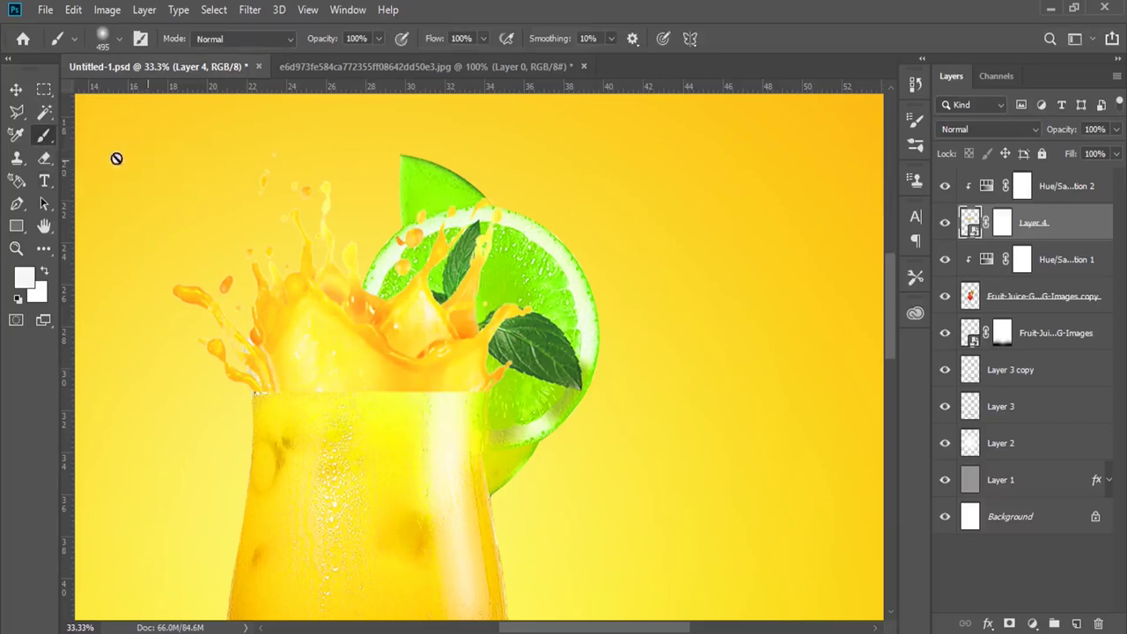
pyautogui.click(17, 92)
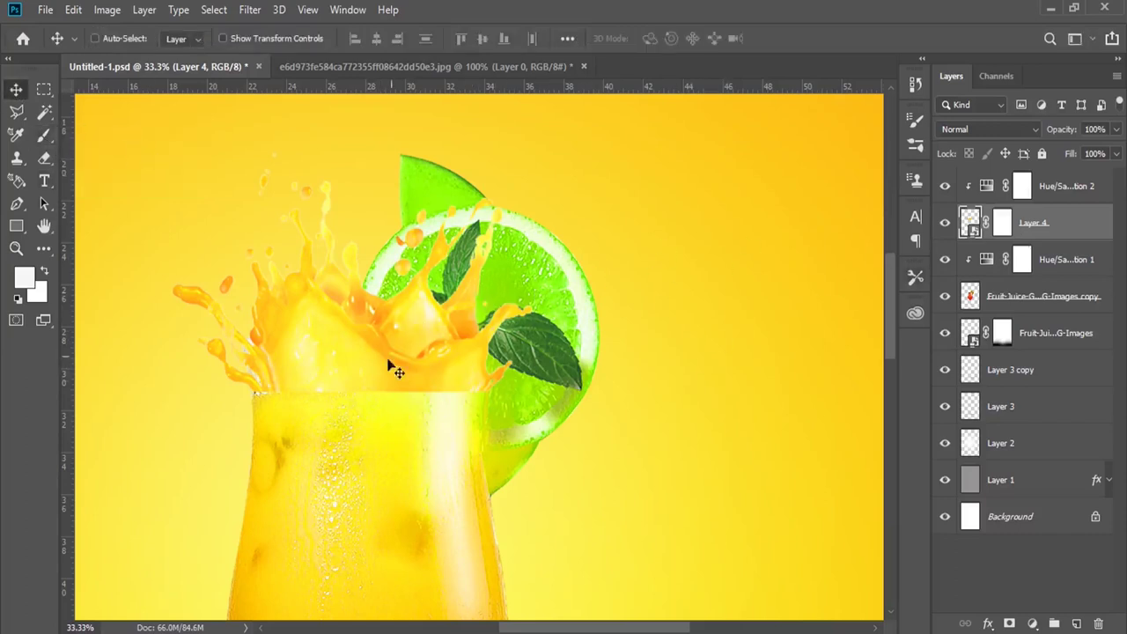
pyautogui.click(16, 249)
pyautogui.click(365, 327)
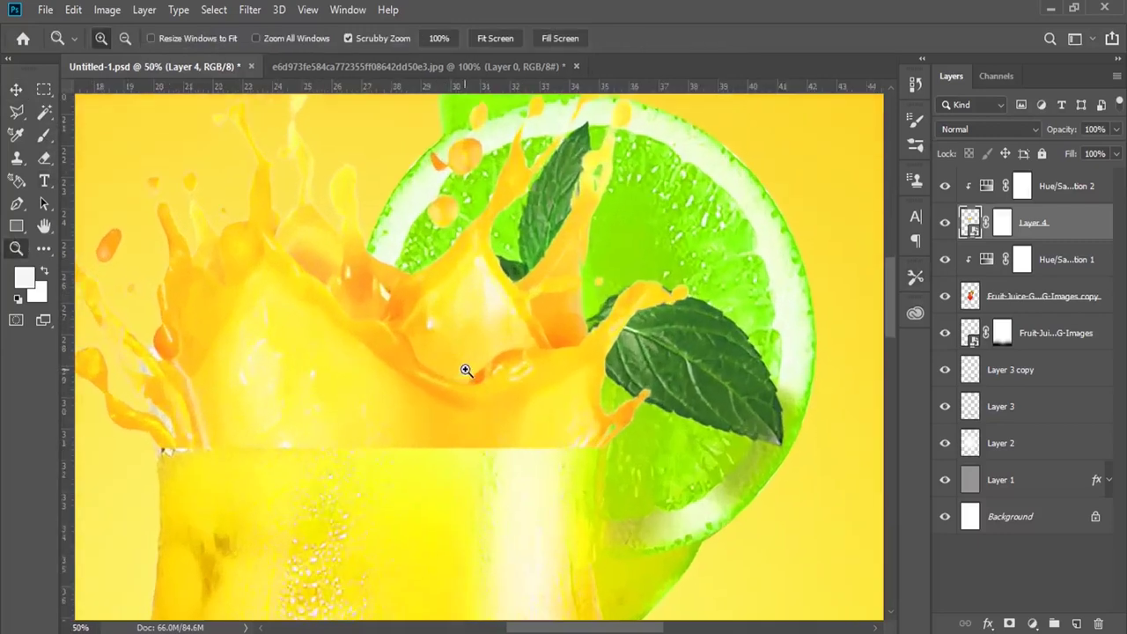
pyautogui.click(420, 347)
pyautogui.moveTo(420, 348); pyautogui.dragTo(476, 291)
# Step: Move the splash Layer 4 slightly down and left
pyautogui.click(18, 92)
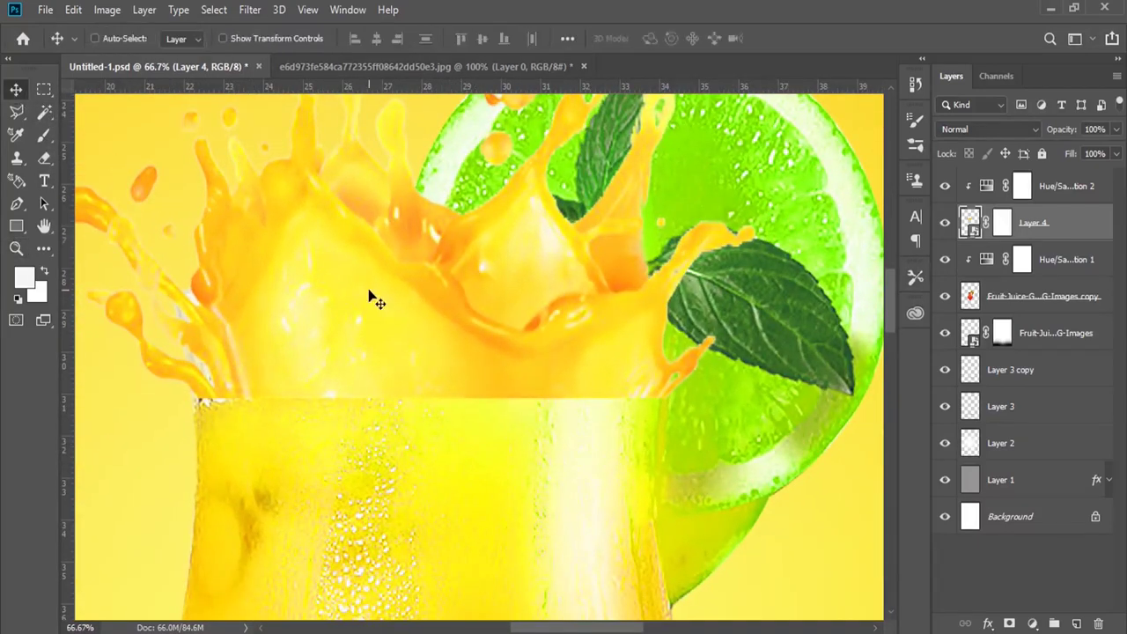
pyautogui.rightClick(372, 294)
pyautogui.click(415, 315)
pyautogui.moveTo(411, 310); pyautogui.dragTo(399, 326)
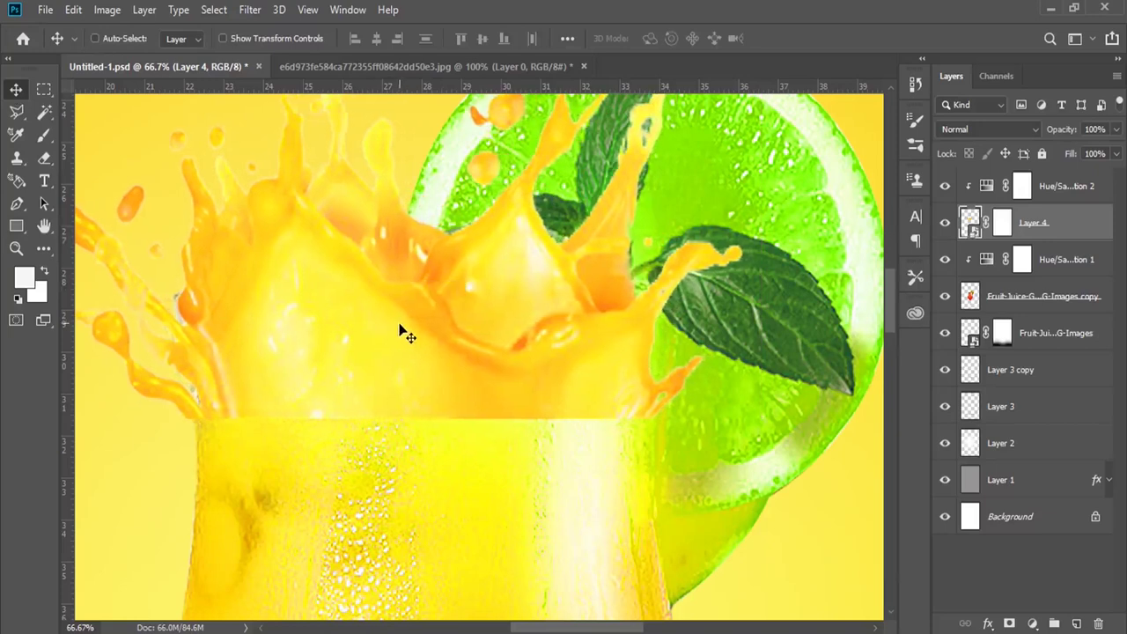
# Step: Target Layer 4's mask with an enlarged soft round brush
pyautogui.click(44, 135)
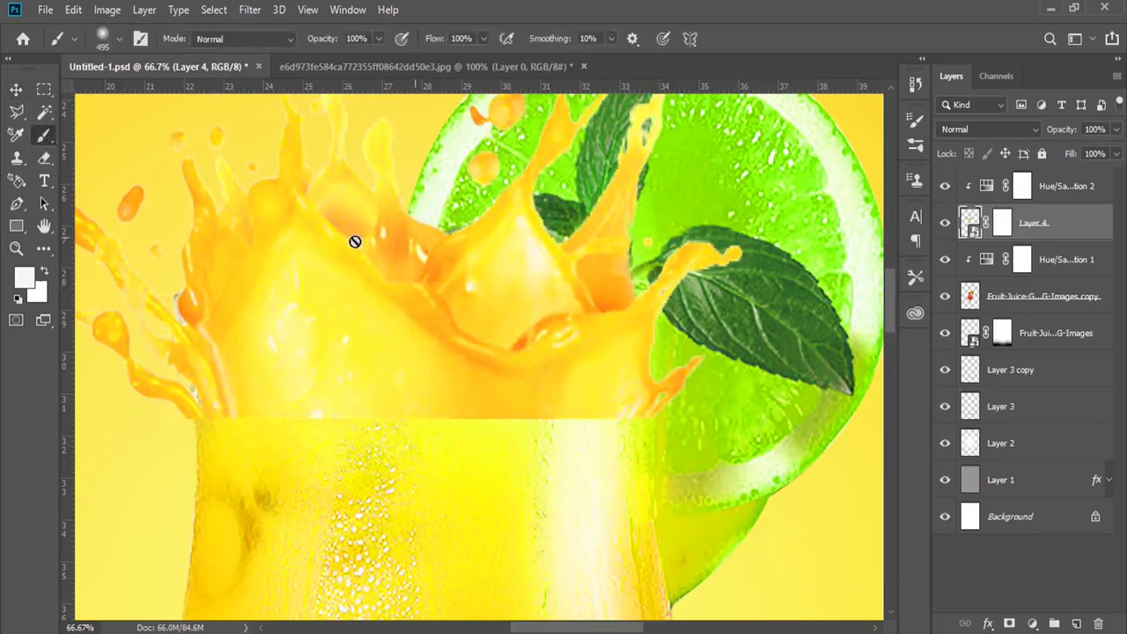
pyautogui.click(1003, 226)
pyautogui.rightClick(568, 365)
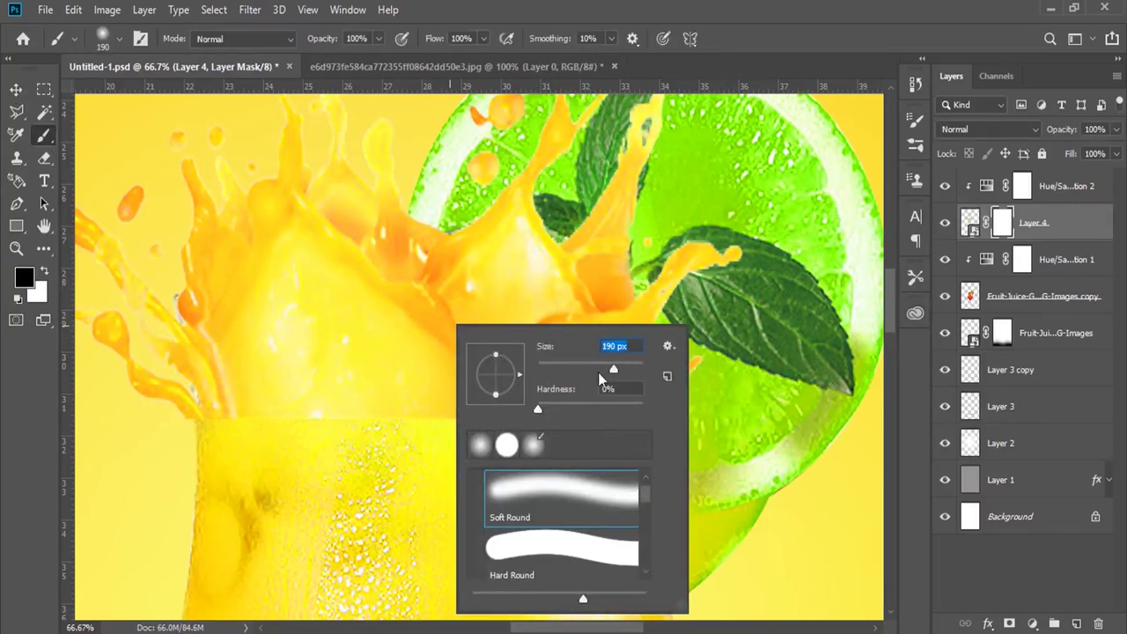
pyautogui.click(203, 431)
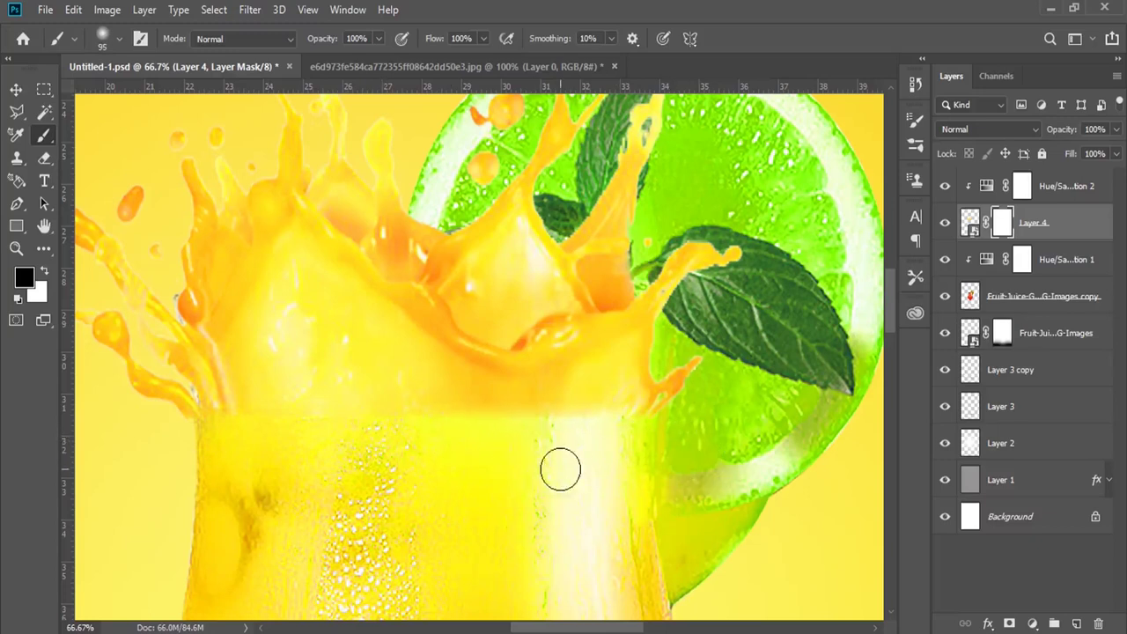
pyautogui.rightClick(499, 430)
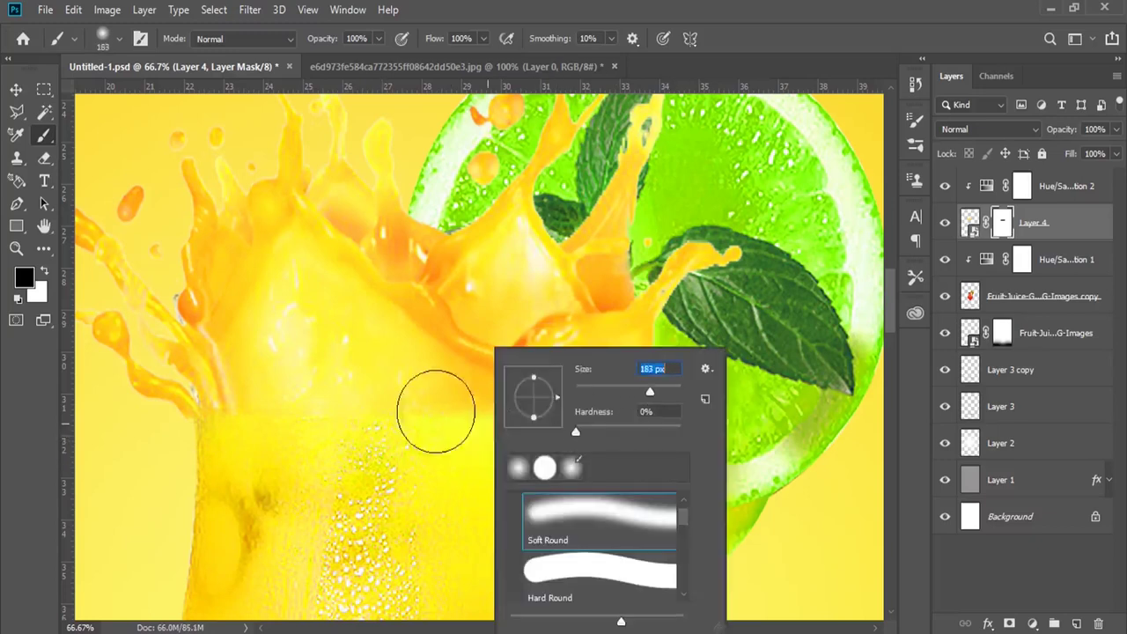
pyautogui.press('Return')
# Step: Create Layer 5 and outline the band across the glass top with the Polygonal Lasso
pyautogui.press('s')
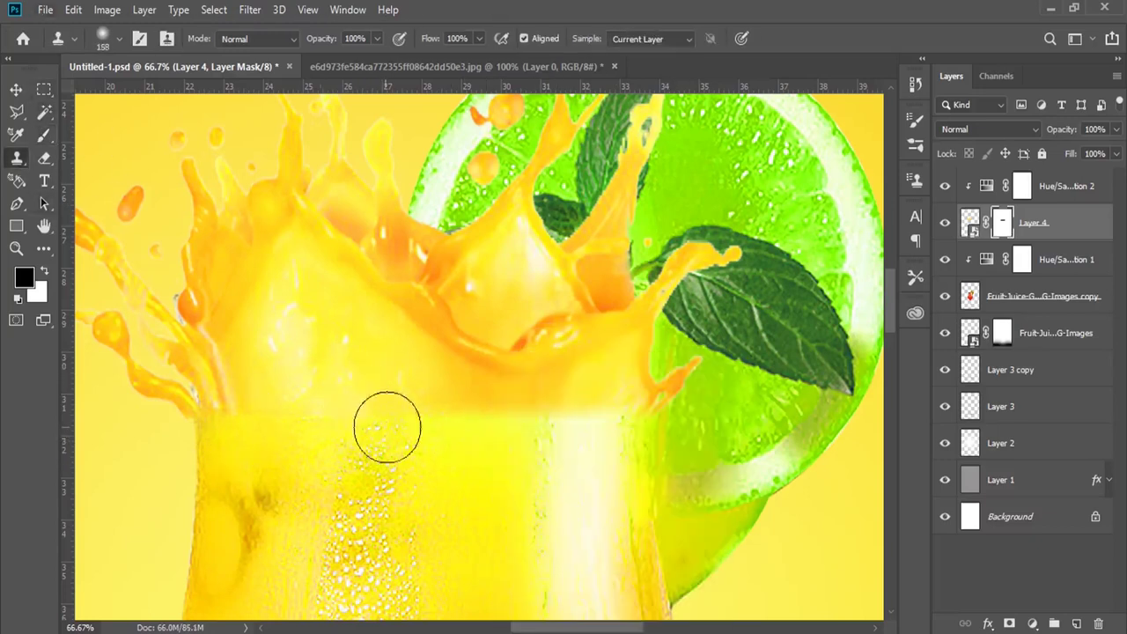
pyautogui.press('b')
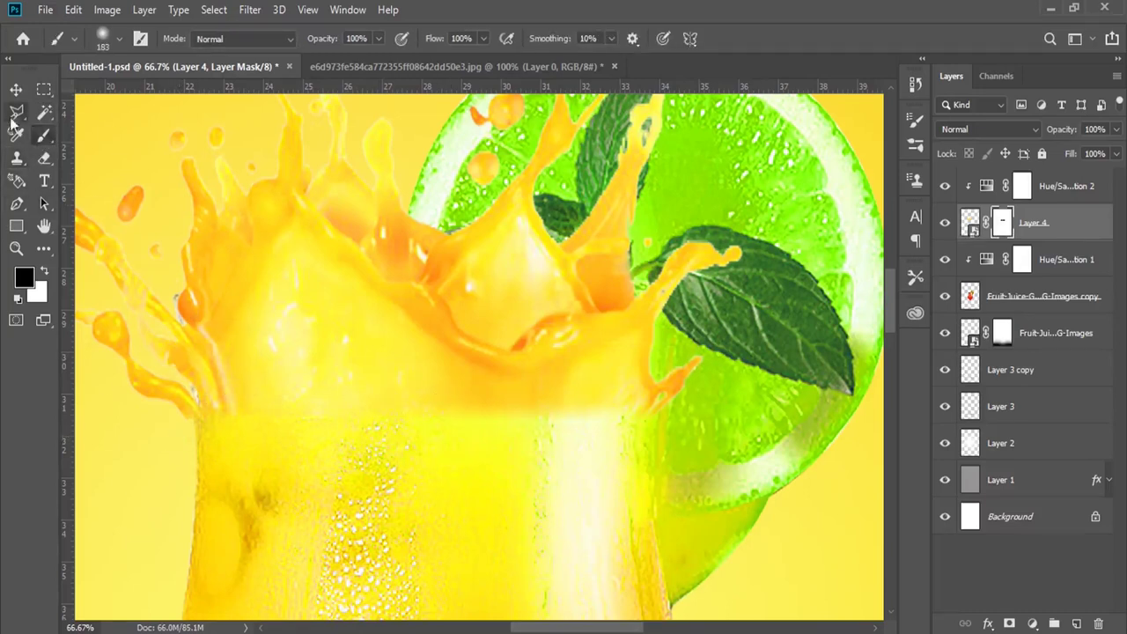
pyautogui.click(16, 111)
pyautogui.click(1076, 624)
pyautogui.click(636, 396)
pyautogui.click(650, 479)
pyautogui.click(555, 512)
pyautogui.click(304, 381)
# Step: Paint the selected band yellow and move Layer 5 to the top of the stack
pyautogui.click(636, 387)
pyautogui.click(24, 277)
pyautogui.click(453, 396)
pyautogui.press('Return')
pyautogui.press('b')
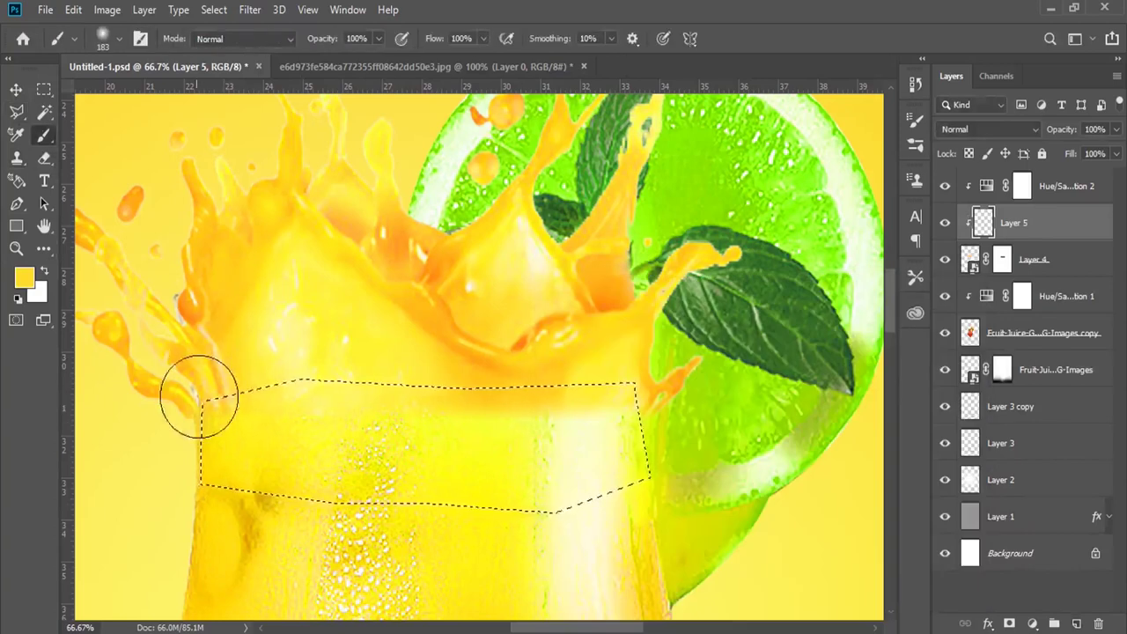
pyautogui.moveTo(138, 327)
pyautogui.mouseDown()
pyautogui.moveTo(402, 395)
pyautogui.moveTo(487, 439)
pyautogui.mouseUp()
pyautogui.rightClick(487, 440)
pyautogui.press('Return')
pyautogui.hotkey('ctrl', ']')
pyautogui.moveTo(573, 423)
pyautogui.mouseDown()
pyautogui.moveTo(389, 406)
pyautogui.moveTo(219, 448)
pyautogui.moveTo(666, 478)
pyautogui.mouseUp()
pyautogui.hotkey('ctrl', 'd')
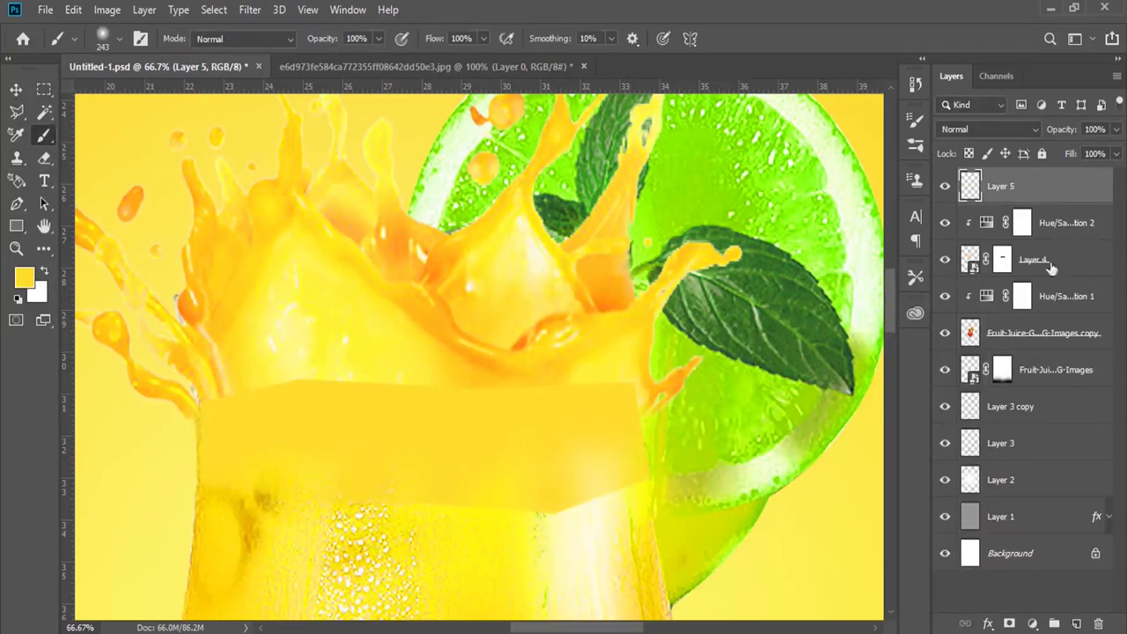
# Step: Mask Layer 5 in black so the glass and left splash strands show through
pyautogui.click(1009, 623)
pyautogui.press('d')
pyautogui.press('x')
pyautogui.rightClick(356, 343)
pyautogui.press('Return')
pyautogui.moveTo(342, 356)
pyautogui.mouseDown()
pyautogui.moveTo(282, 548)
pyautogui.moveTo(624, 566)
pyautogui.moveTo(397, 554)
pyautogui.moveTo(454, 539)
pyautogui.mouseUp()
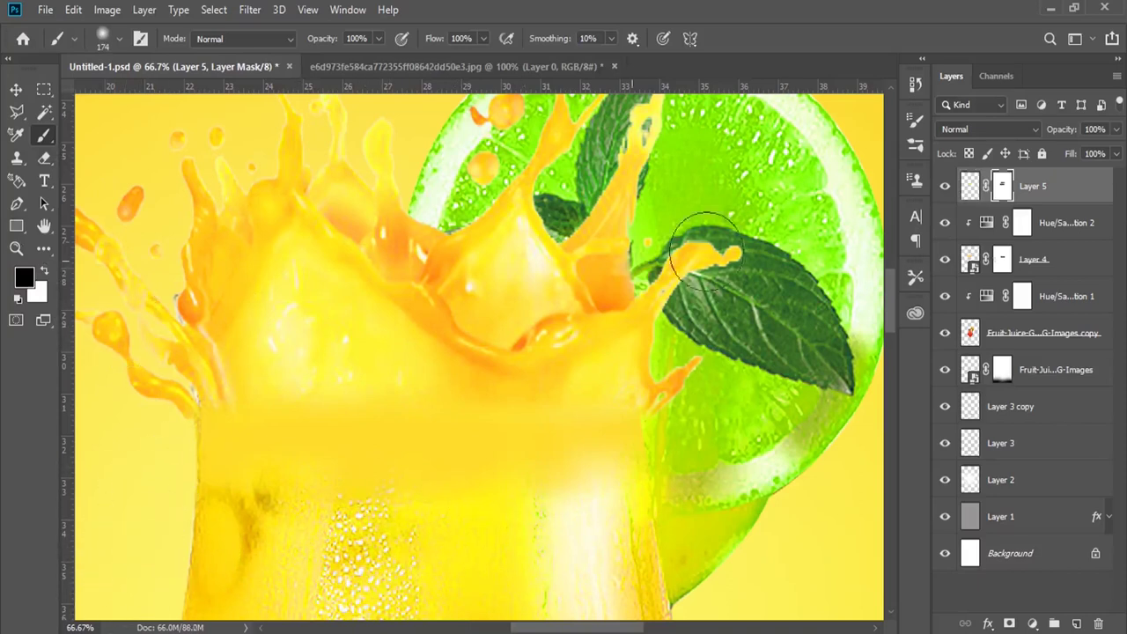
pyautogui.click(148, 295)
pyautogui.click(946, 186)
pyautogui.click(947, 188)
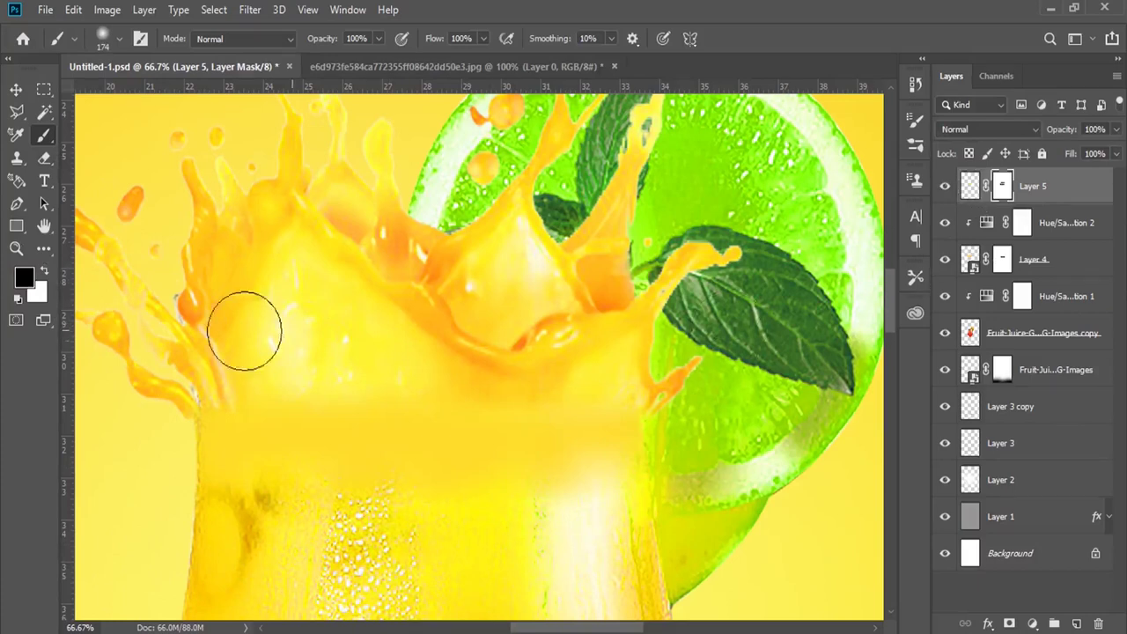
# Step: Zoom in on the glass rim and lower Layer 5's opacity to 79%
pyautogui.click(17, 249)
pyautogui.keyDown('alt'); pyautogui.click(453, 372); pyautogui.keyUp('alt')
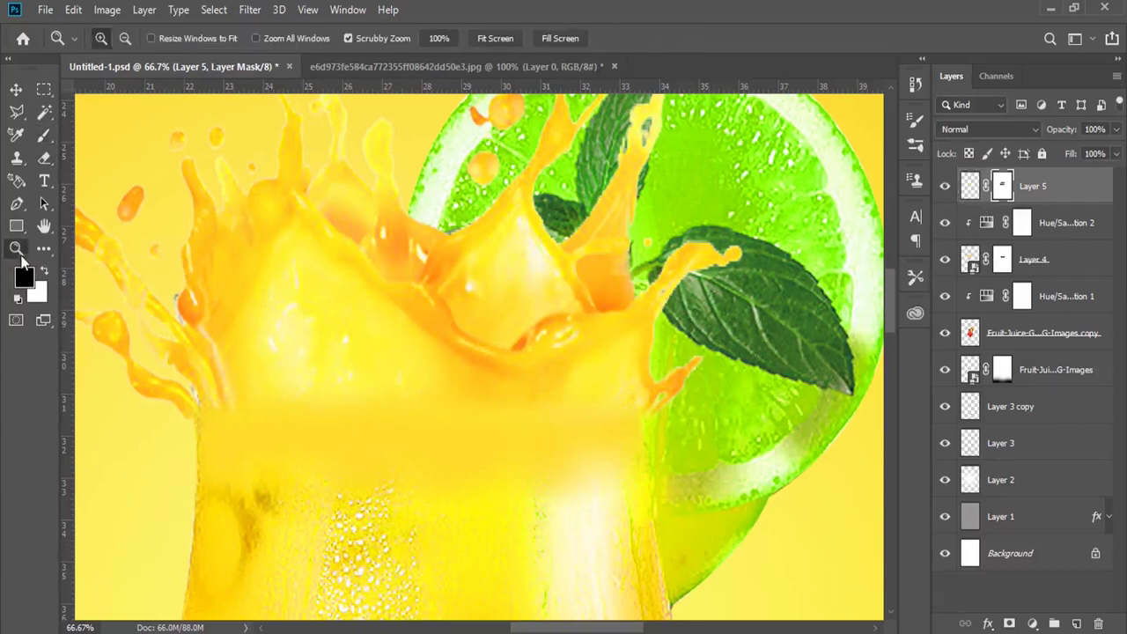
pyautogui.keyDown('alt'); pyautogui.click(485, 448); pyautogui.keyUp('alt')
pyautogui.keyDown('alt'); pyautogui.click(478, 528); pyautogui.keyUp('alt')
pyautogui.keyDown('alt'); pyautogui.click(414, 274); pyautogui.keyUp('alt')
pyautogui.moveTo(414, 274); pyautogui.dragTo(297, 276)
pyautogui.click(299, 242)
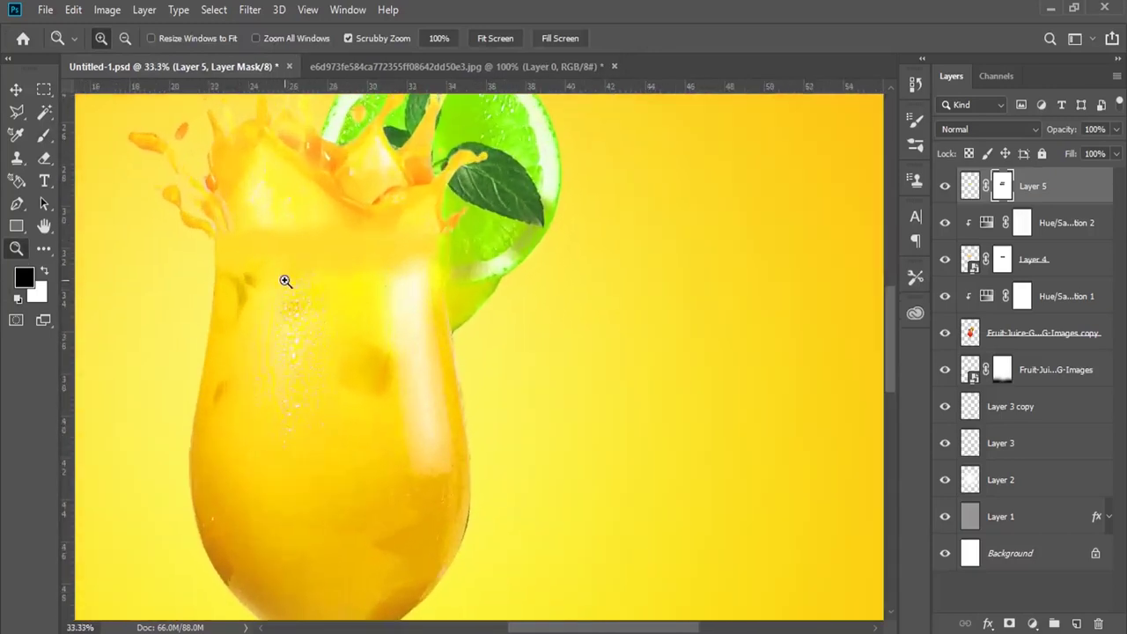
pyautogui.click(285, 280)
pyautogui.moveTo(232, 266); pyautogui.dragTo(319, 375)
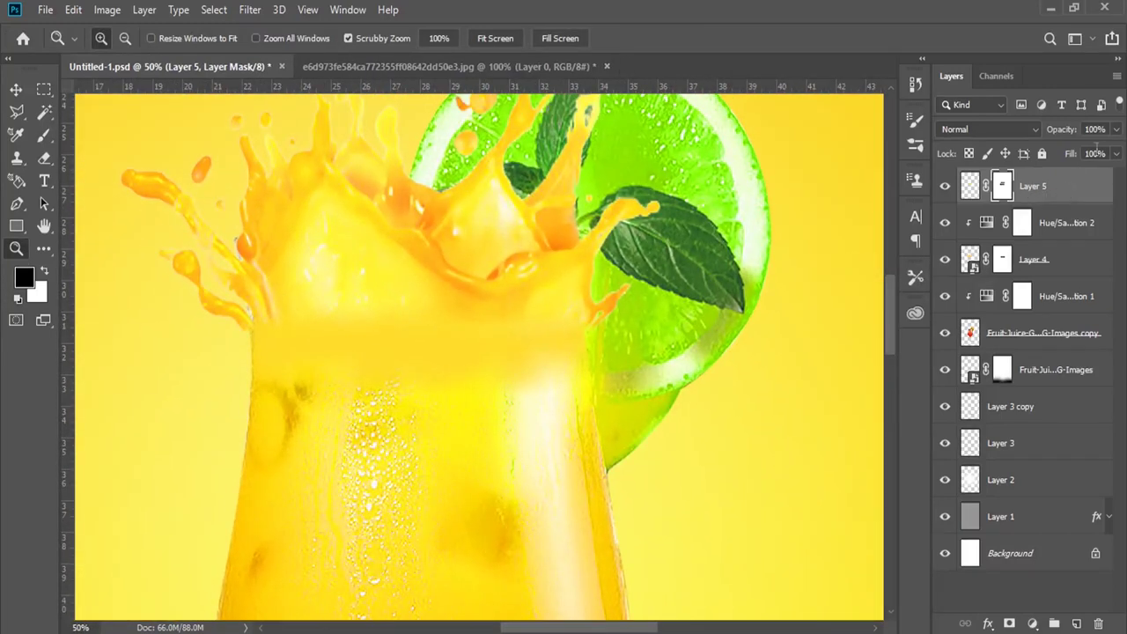
pyautogui.click(1116, 129)
pyautogui.moveTo(1090, 154)
pyautogui.mouseDown()
pyautogui.moveTo(1074, 159)
pyautogui.moveTo(1094, 164)
pyautogui.mouseUp()
pyautogui.click(970, 185)
# Step: Zoom back out to view the whole juice poster
pyautogui.keyDown('alt'); pyautogui.click(506, 405); pyautogui.keyUp('alt')
pyautogui.keyDown('alt'); pyautogui.click(531, 382); pyautogui.keyUp('alt')
pyautogui.keyDown('alt'); pyautogui.click(511, 428); pyautogui.keyUp('alt')
pyautogui.keyDown('alt'); pyautogui.click(451, 299); pyautogui.keyUp('alt')
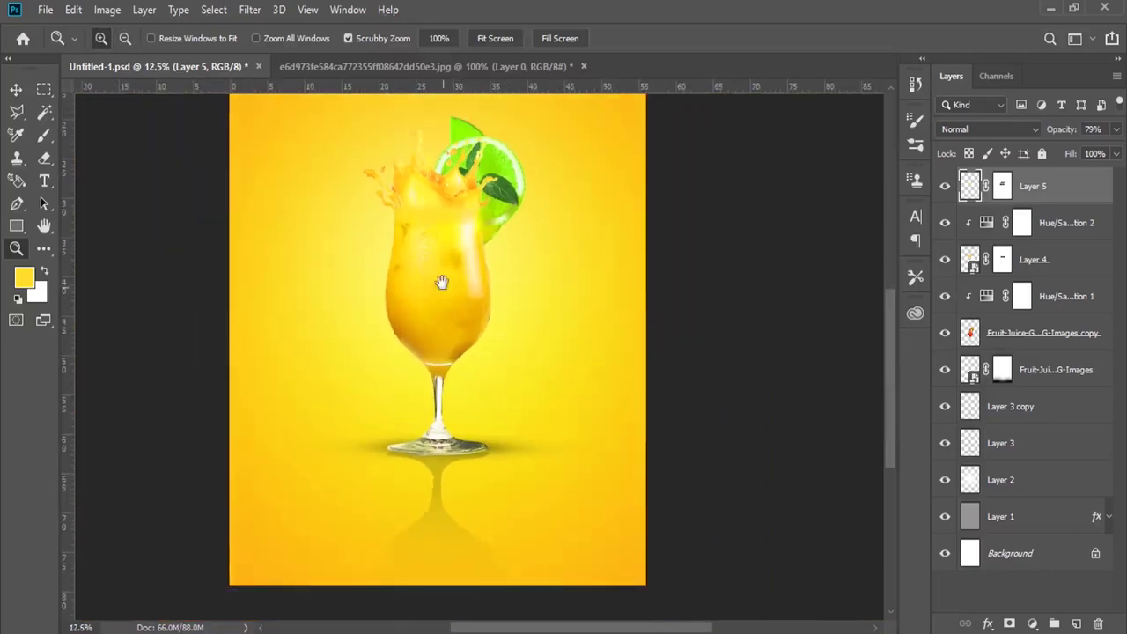
pyautogui.click(447, 308)
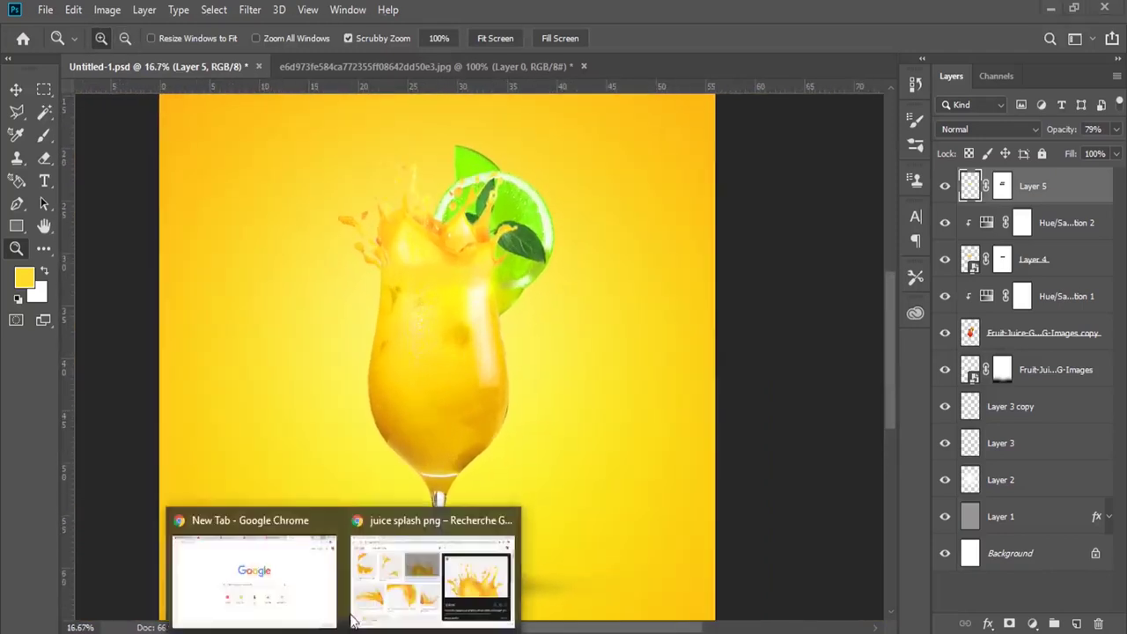
# Step: Open the yellow water drops image from the juice splash png results
pyautogui.moveTo(351, 624)
pyautogui.click(431, 563)
pyautogui.click(384, 325)
pyautogui.moveTo(1121, 123); pyautogui.dragTo(1120, 314)
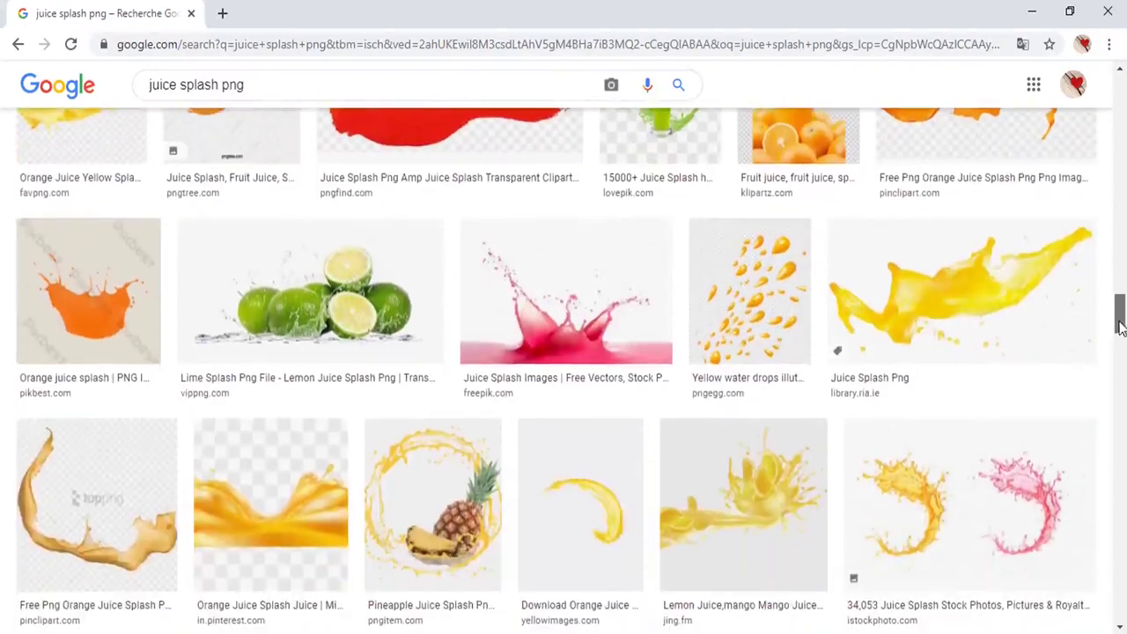
pyautogui.click(780, 252)
# Step: Save the drops image as images.png in Downloads and open it
pyautogui.rightClick(855, 290)
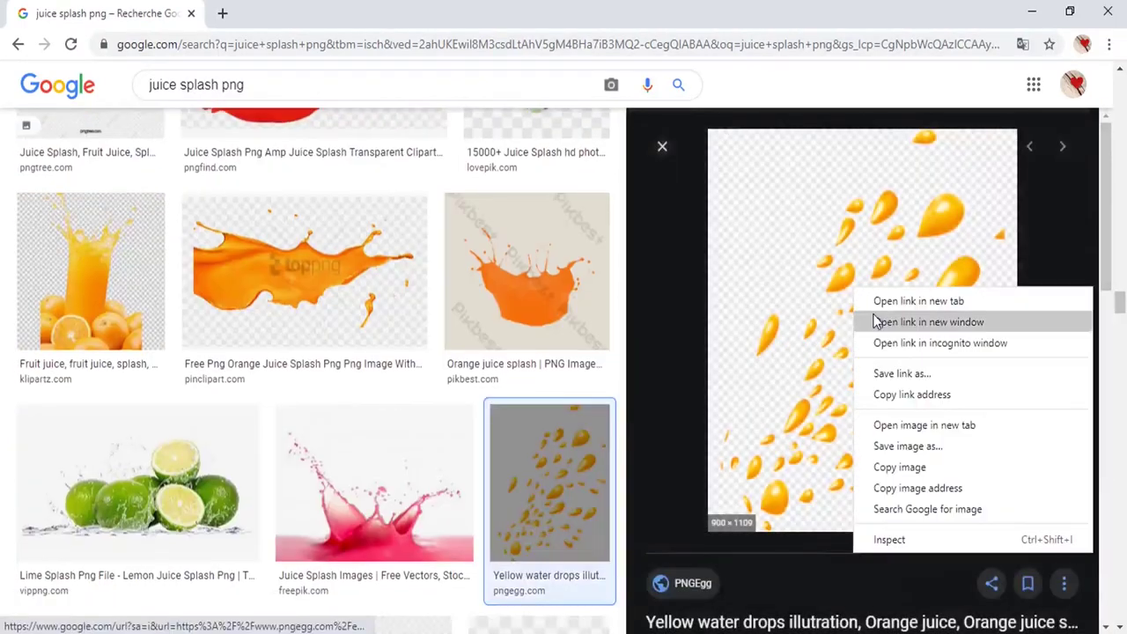
pyautogui.click(929, 447)
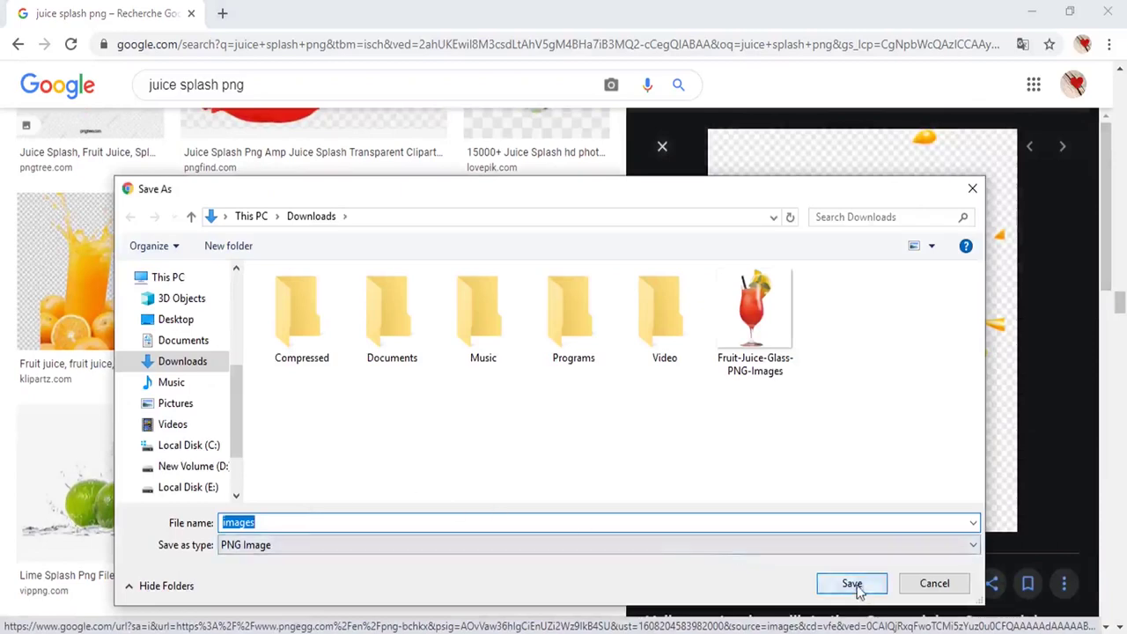
pyautogui.click(850, 584)
pyautogui.click(168, 611)
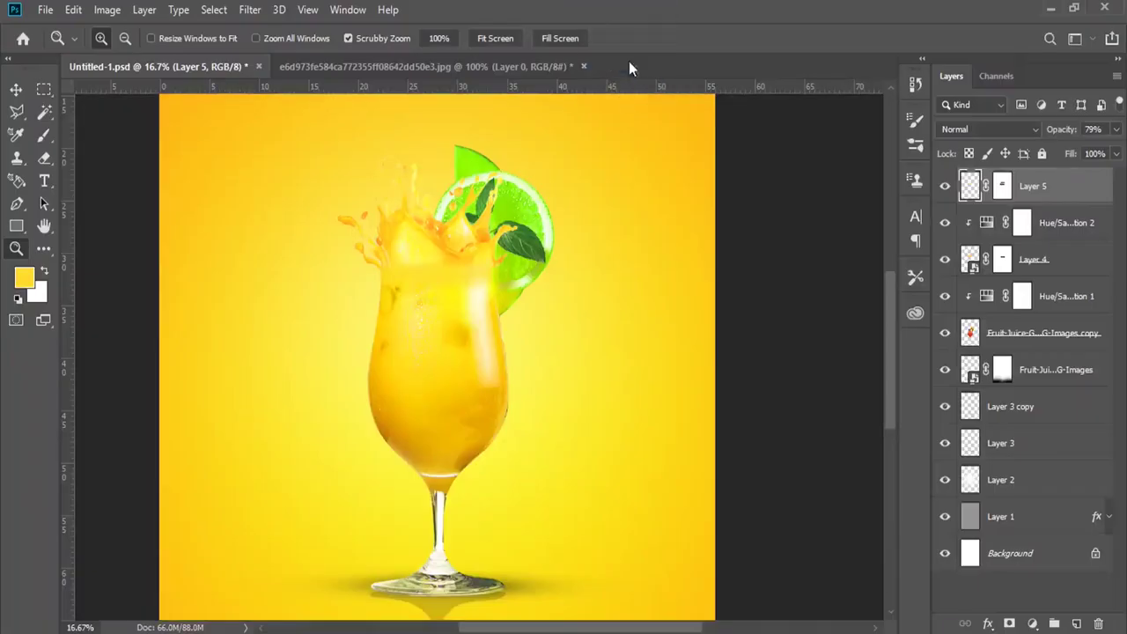
# Step: Select the droplets' background by colour, convert the image to RGB, and unlock it as Layer 0
pyautogui.click(45, 112)
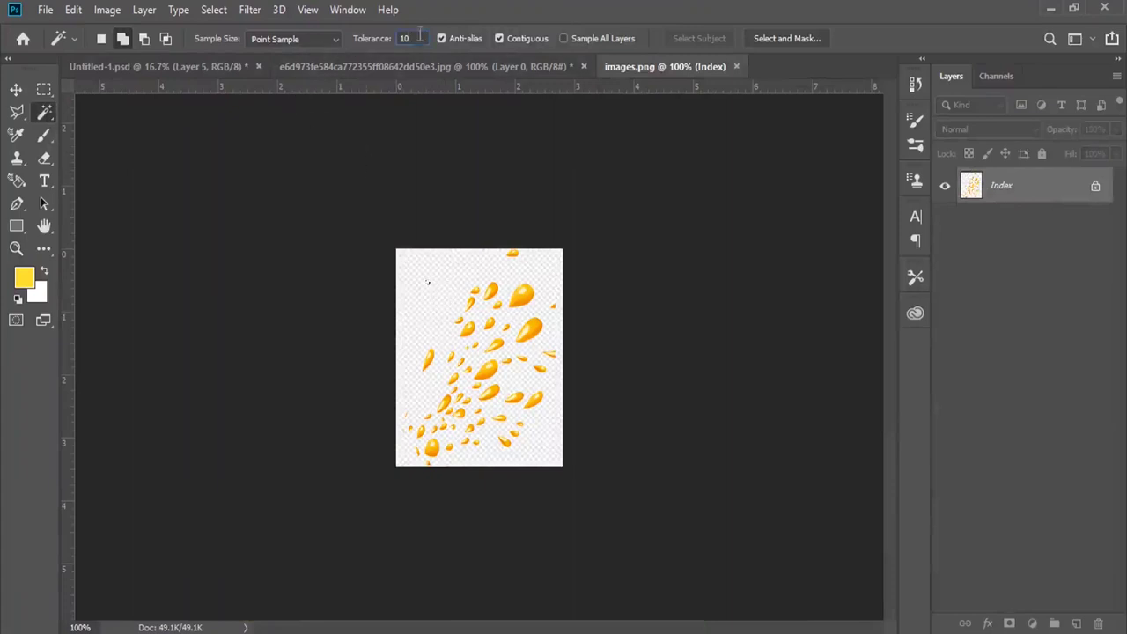
pyautogui.click(429, 279)
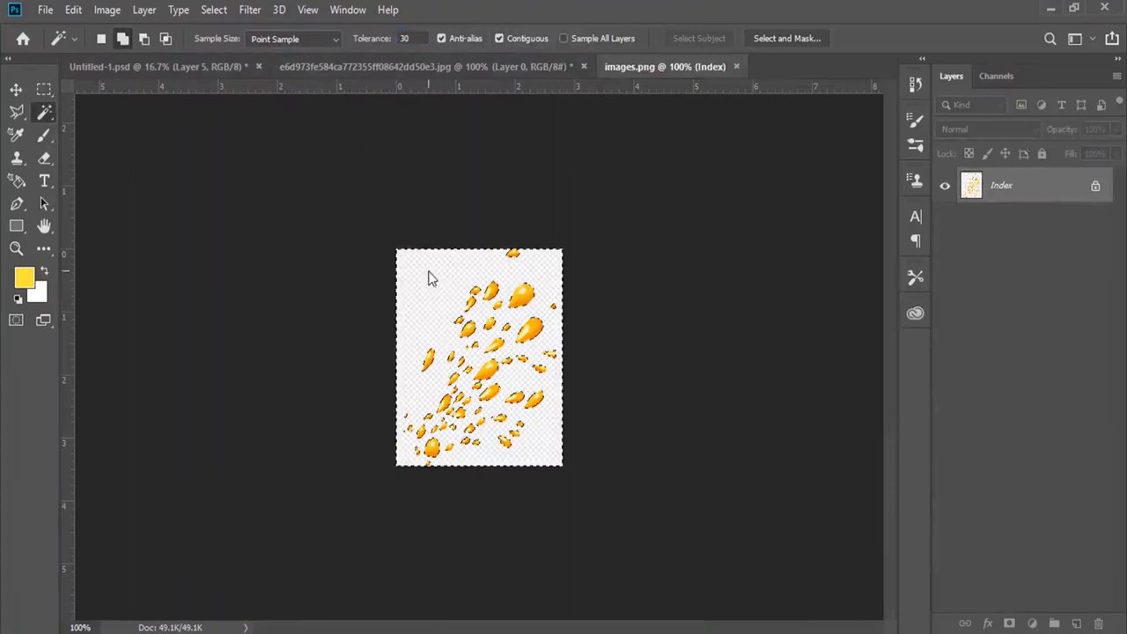
pyautogui.click(107, 9)
pyautogui.moveTo(118, 29)
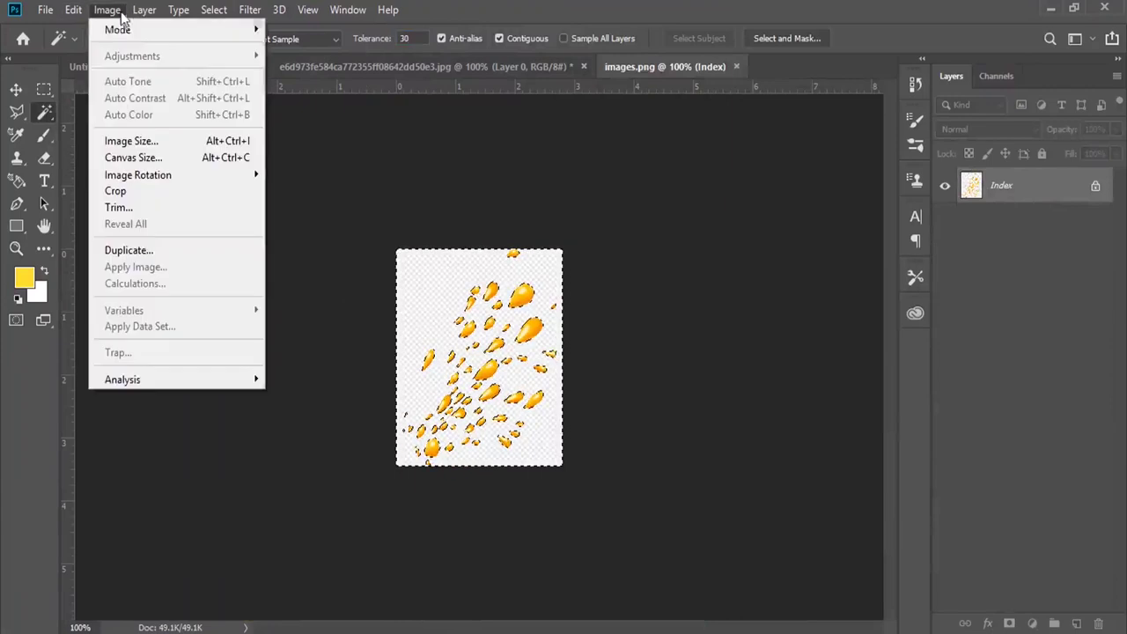
pyautogui.click(302, 97)
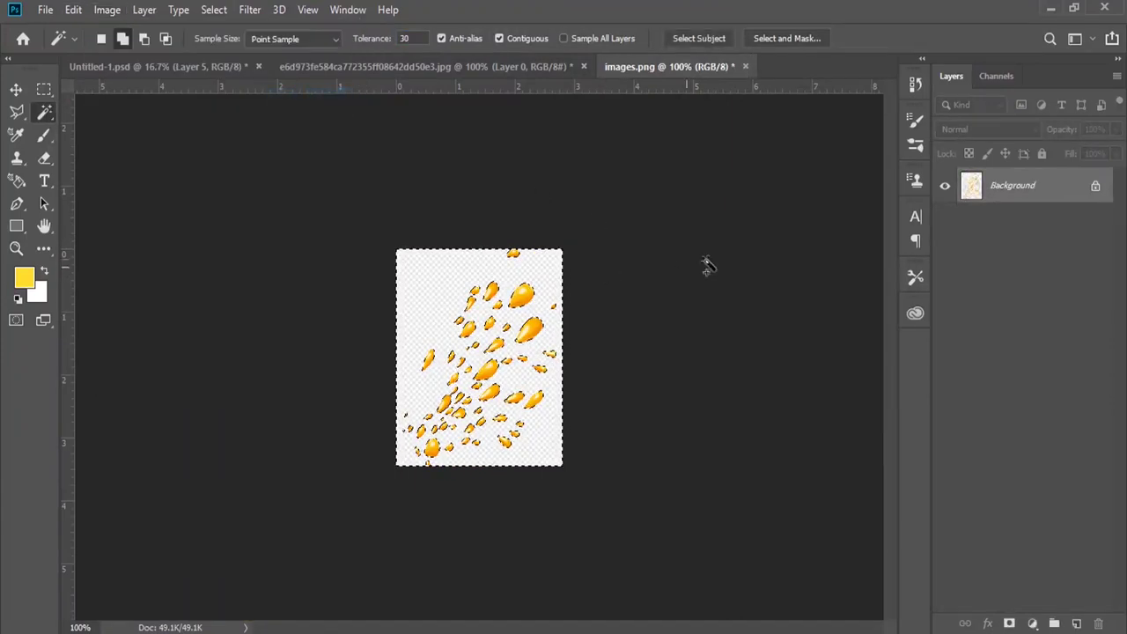
pyautogui.doubleClick(1004, 189)
pyautogui.click(696, 182)
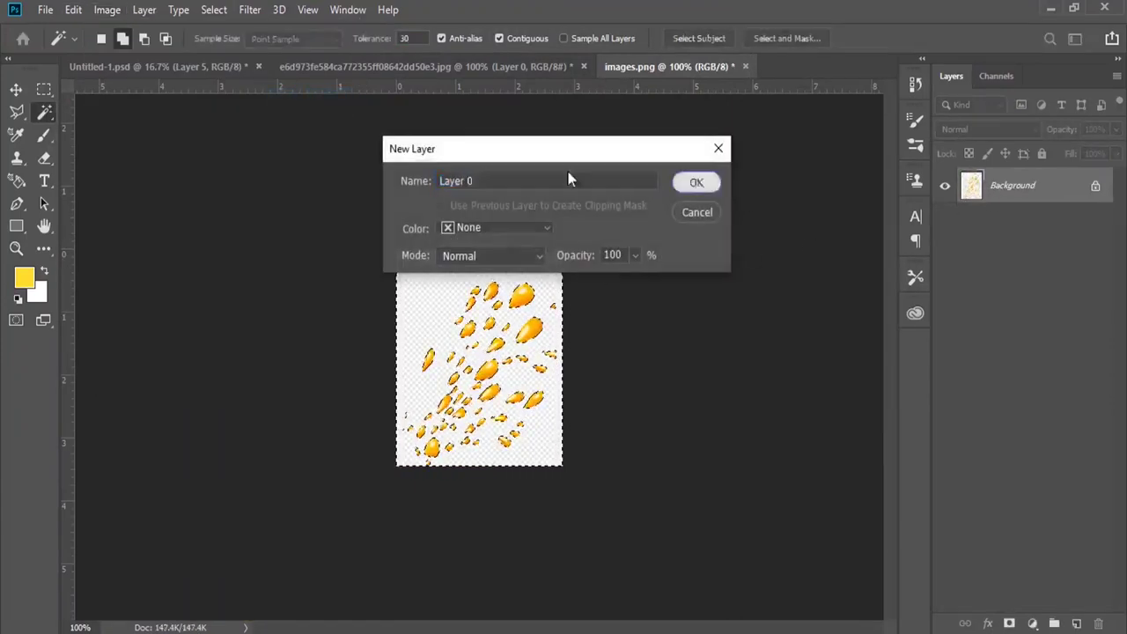
# Step: Clear the selected background to transparency and deselect
pyautogui.click(73, 10)
pyautogui.click(96, 194)
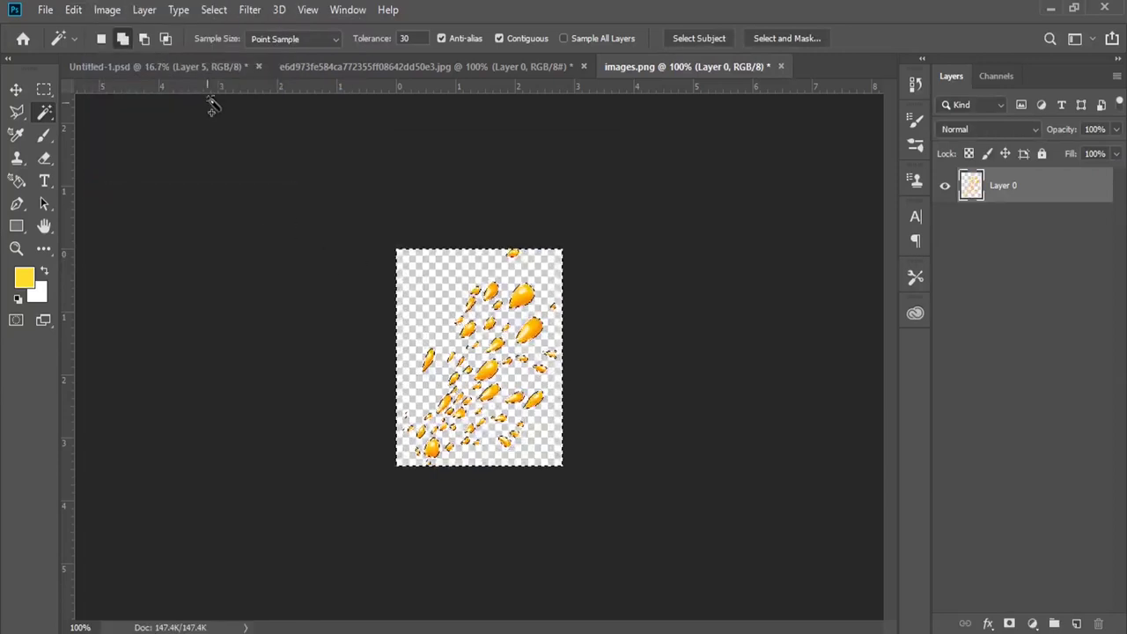
pyautogui.click(73, 10)
pyautogui.press('Escape')
pyautogui.click(214, 10)
pyautogui.click(250, 46)
# Step: Convert Layer 0 to a Smart Object and drag it toward the poster tab
pyautogui.rightClick(1051, 194)
pyautogui.click(881, 242)
pyautogui.click(16, 89)
pyautogui.moveTo(493, 297); pyautogui.dragTo(418, 52)
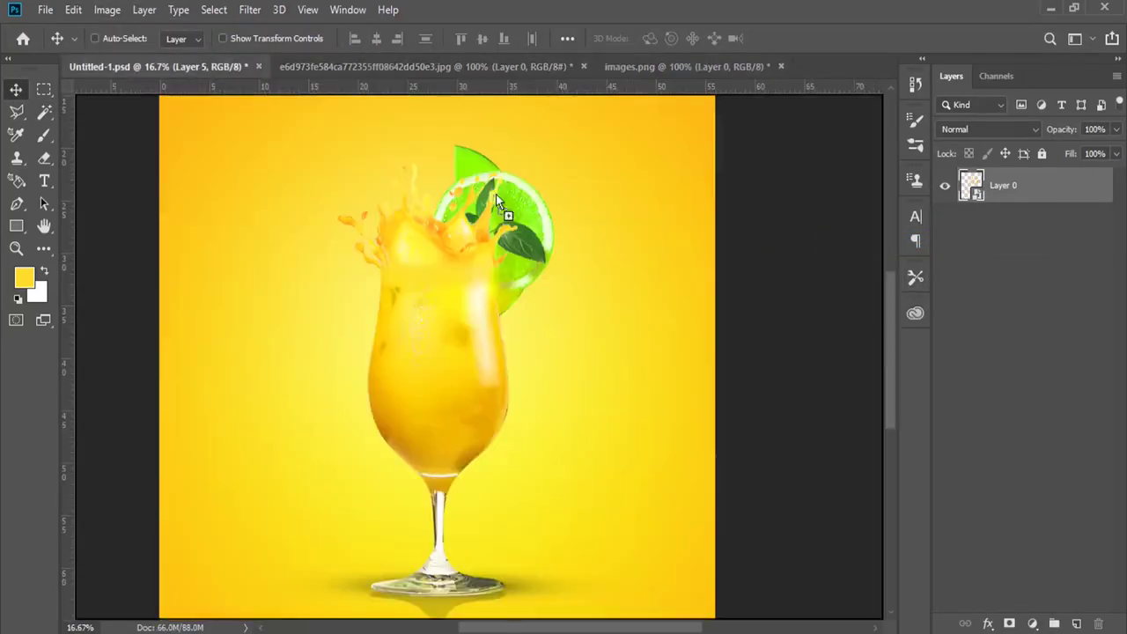
# Step: Drop the droplets into the poster and scale them to about 568% over the lime
pyautogui.moveTo(383, 64); pyautogui.dragTo(557, 231)
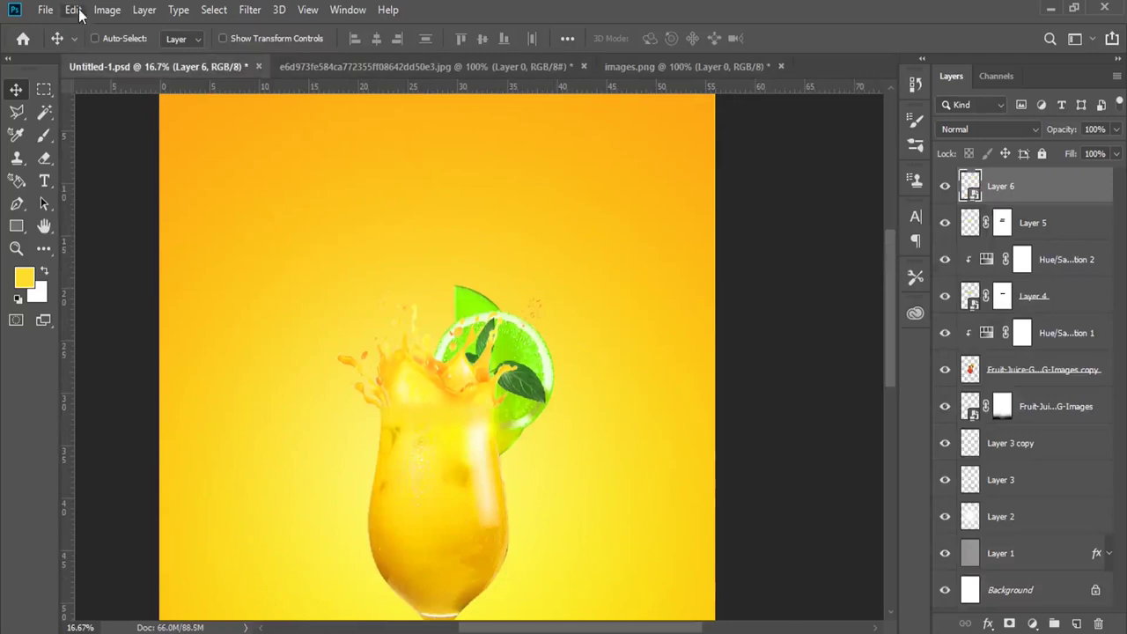
pyautogui.click(74, 9)
pyautogui.click(238, 385)
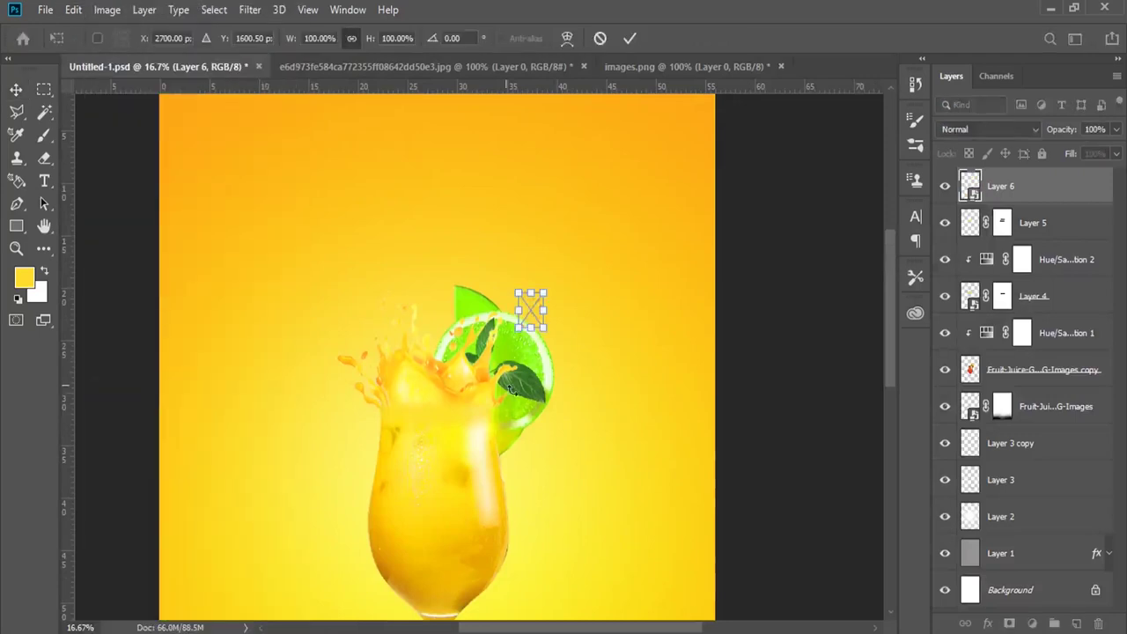
pyautogui.moveTo(546, 329); pyautogui.dragTo(606, 453)
pyautogui.hotkey('ctrl', 'z')
pyautogui.moveTo(567, 443); pyautogui.dragTo(642, 579)
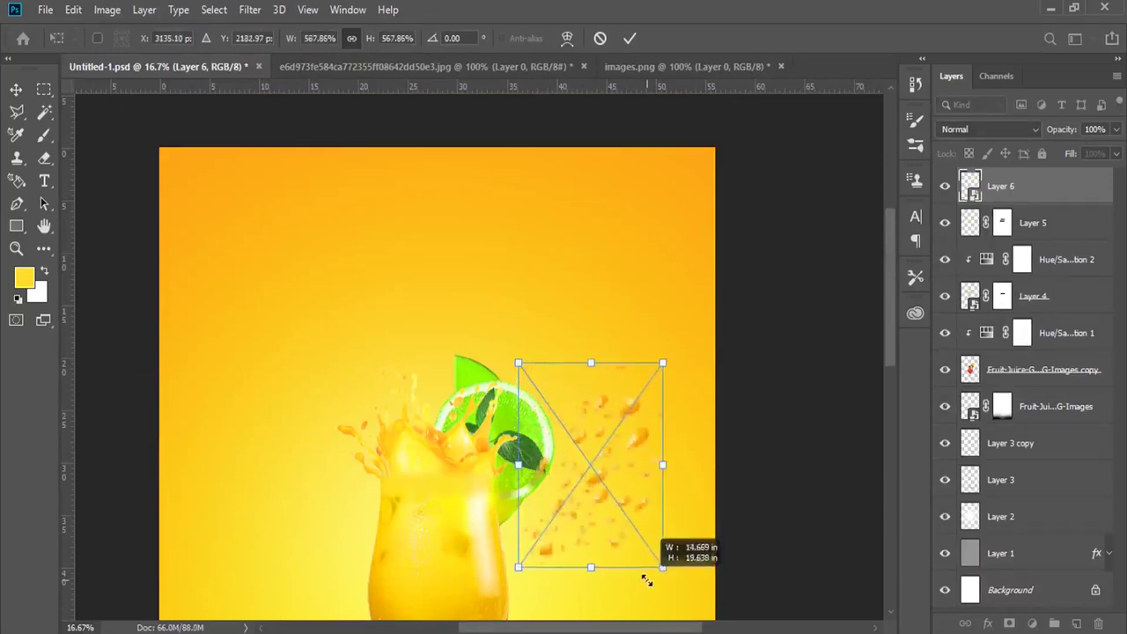
pyautogui.moveTo(619, 480); pyautogui.dragTo(575, 433)
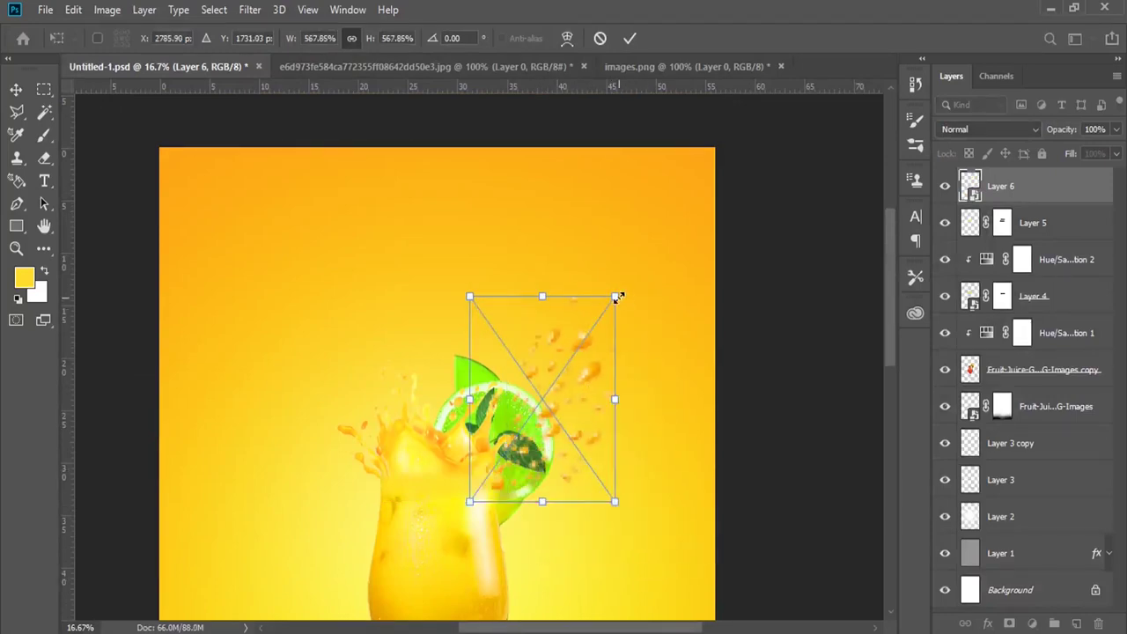
pyautogui.moveTo(619, 297); pyautogui.dragTo(685, 242)
pyautogui.press('Return')
# Step: Position the droplets right of the glass and move Layer 6 below the juice-glass layer
pyautogui.moveTo(625, 347); pyautogui.dragTo(620, 342)
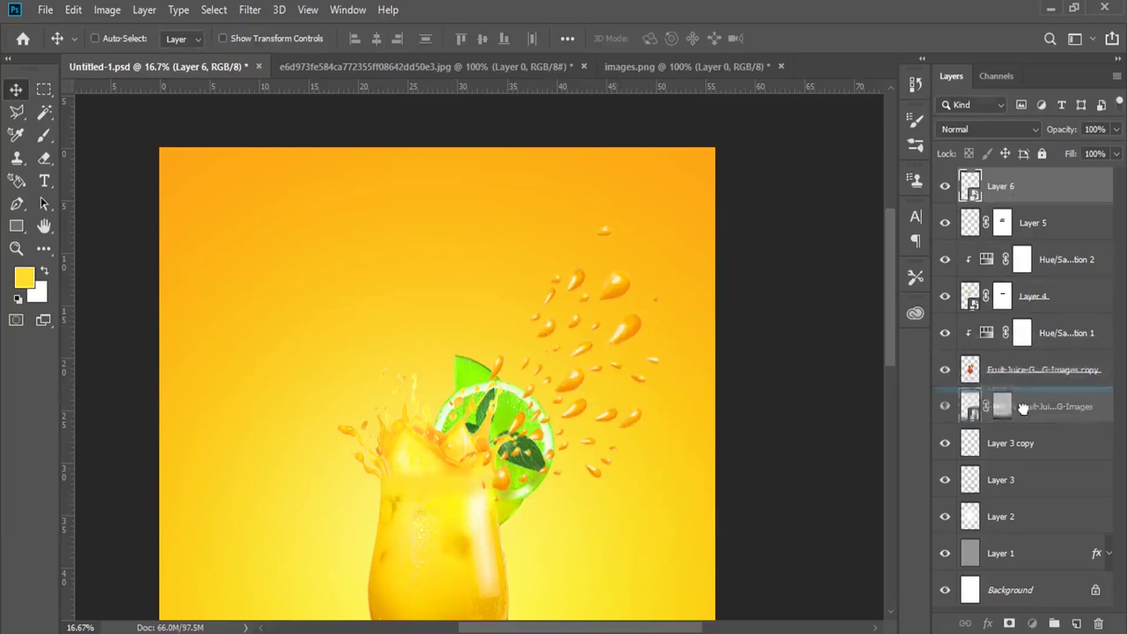
pyautogui.moveTo(1017, 191); pyautogui.dragTo(1013, 425)
pyautogui.moveTo(592, 338); pyautogui.dragTo(585, 335)
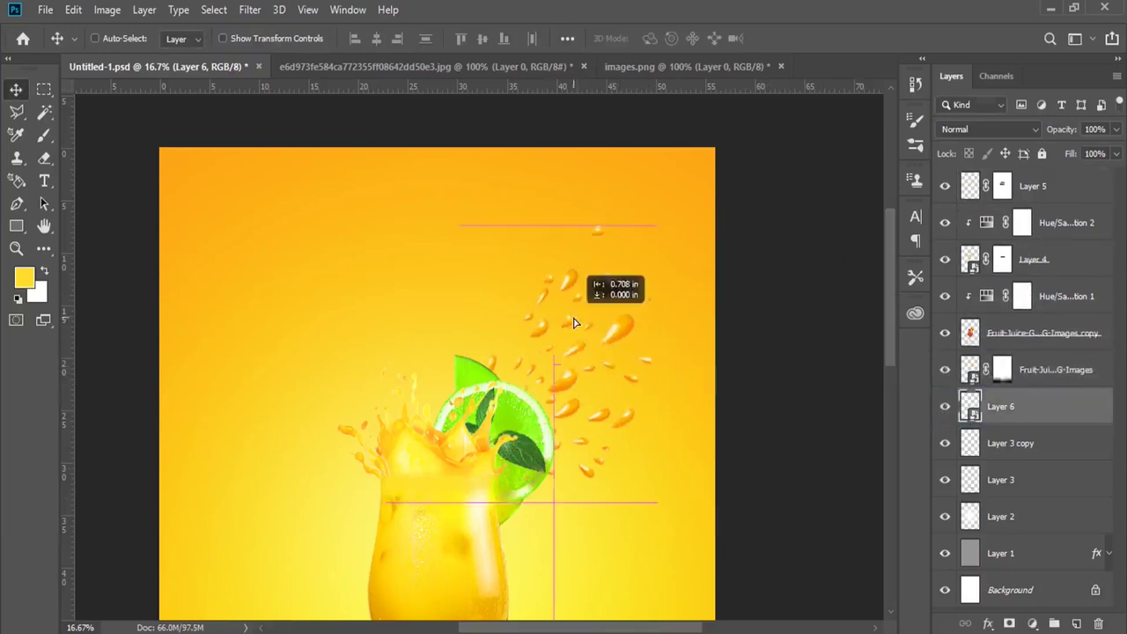
pyautogui.click(251, 10)
pyautogui.moveTo(259, 208)
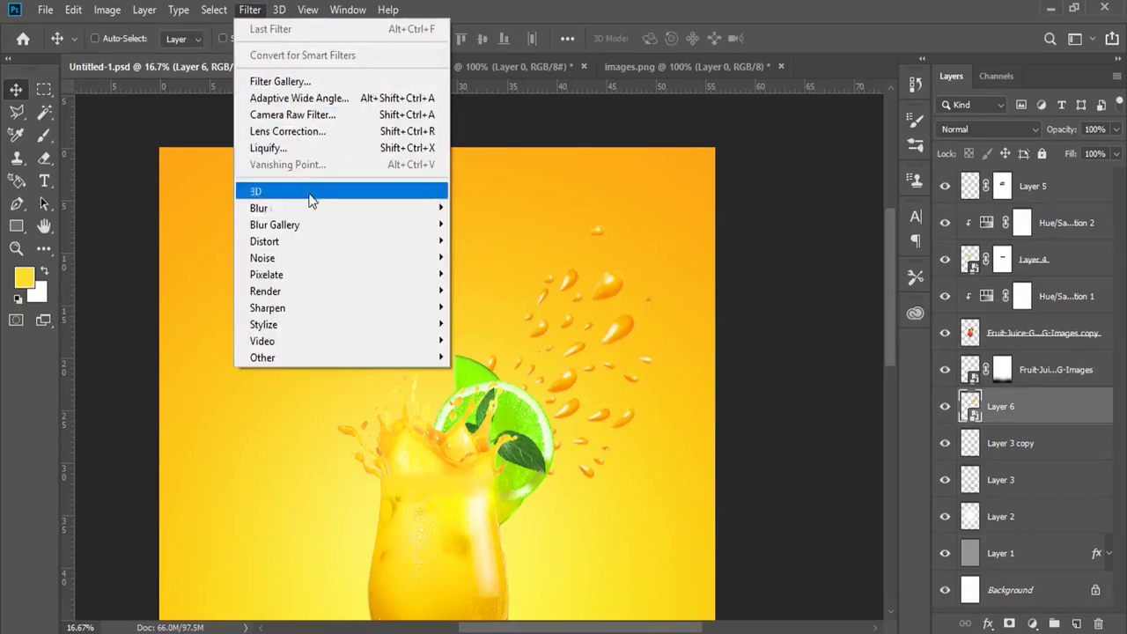
# Step: Give Layer 6 a 7.2 px Gaussian Blur and move it to the top of the stack
pyautogui.click(495, 274)
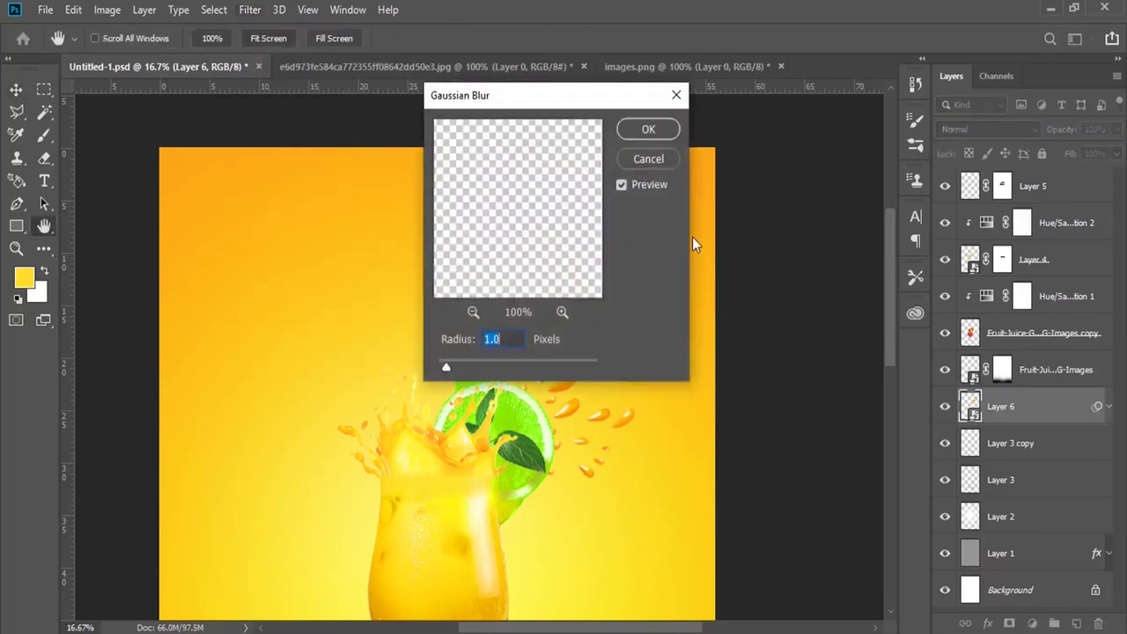
pyautogui.moveTo(526, 93); pyautogui.dragTo(839, 62)
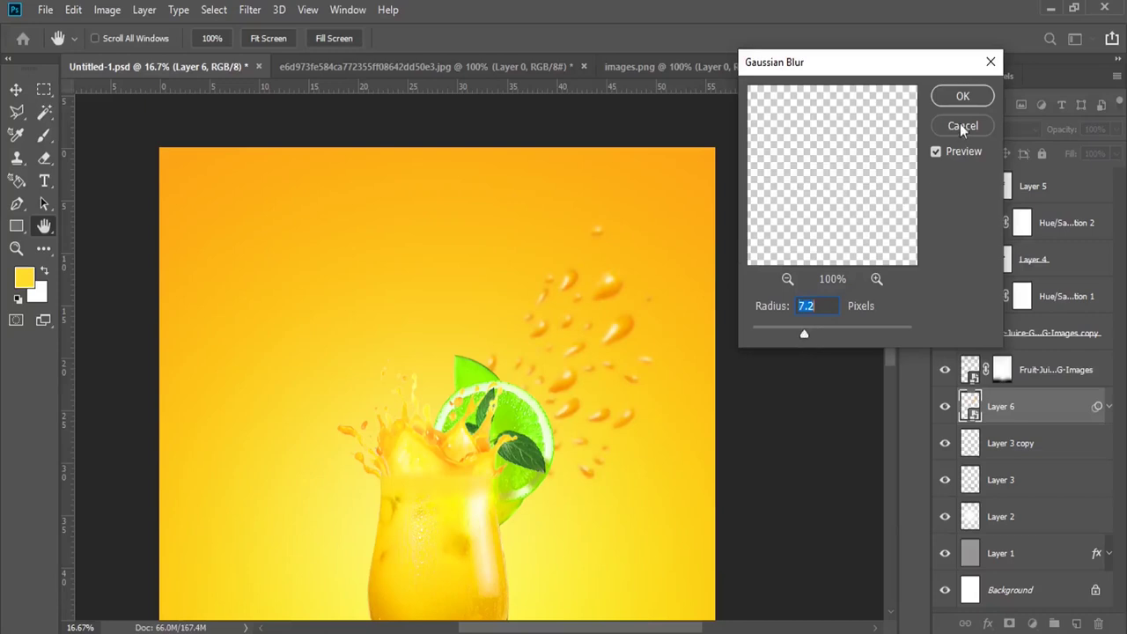
pyautogui.click(963, 95)
pyautogui.click(1109, 408)
pyautogui.click(1109, 408)
pyautogui.moveTo(1021, 419); pyautogui.dragTo(1026, 186)
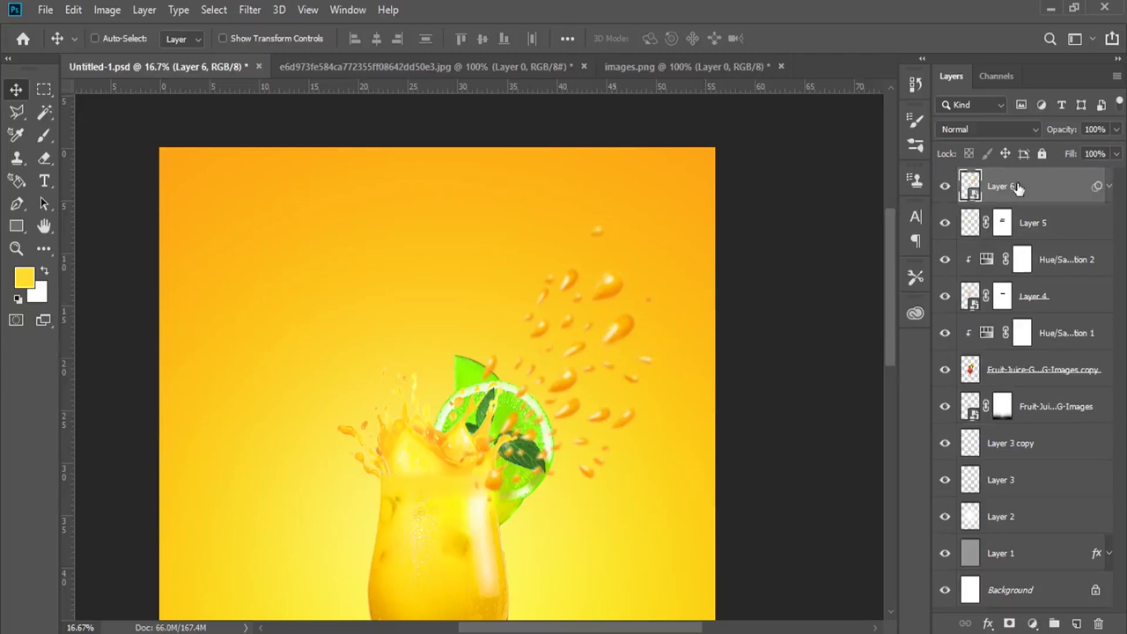
# Step: Set the droplets to 82% opacity, flip the copy horizontally and move it left of the glass
pyautogui.click(1116, 130)
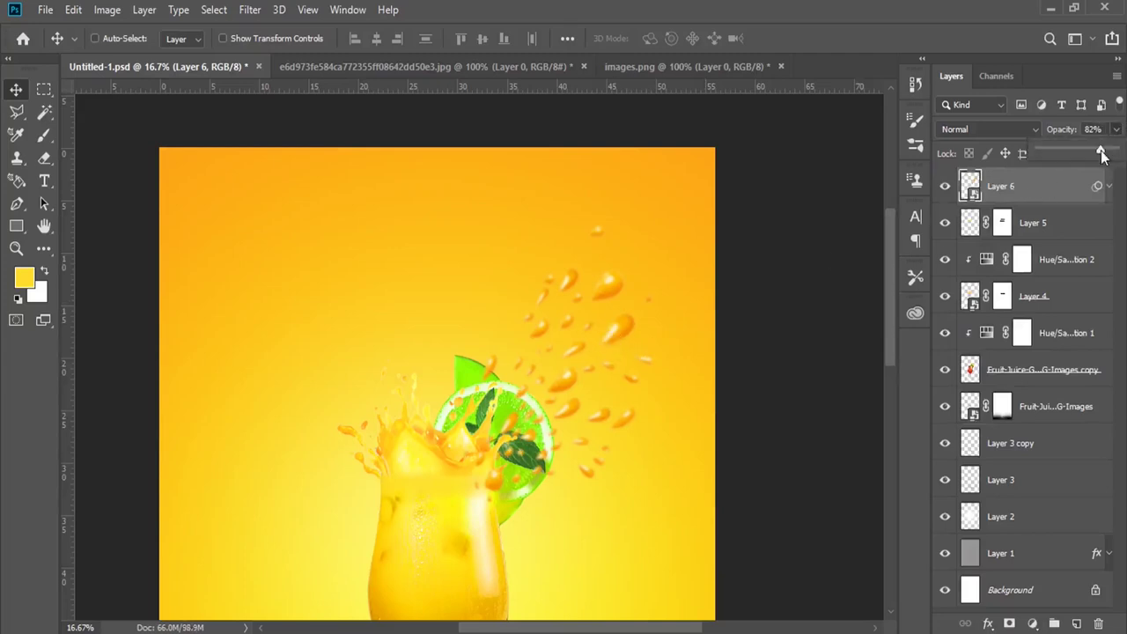
pyautogui.moveTo(1048, 187); pyautogui.dragTo(1076, 622)
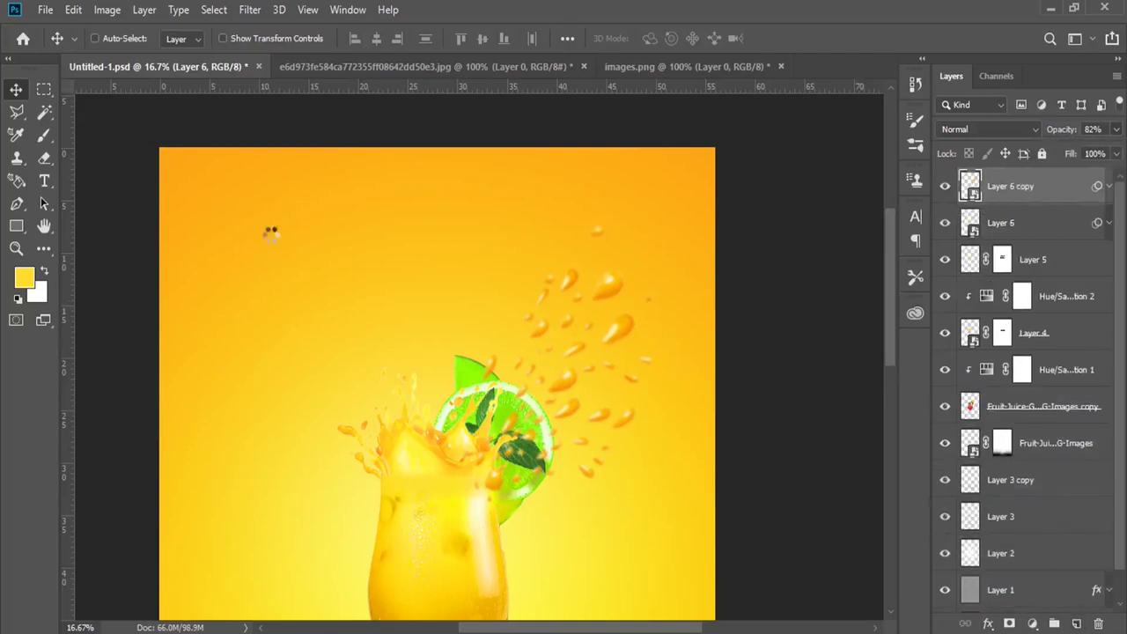
pyautogui.click(73, 9)
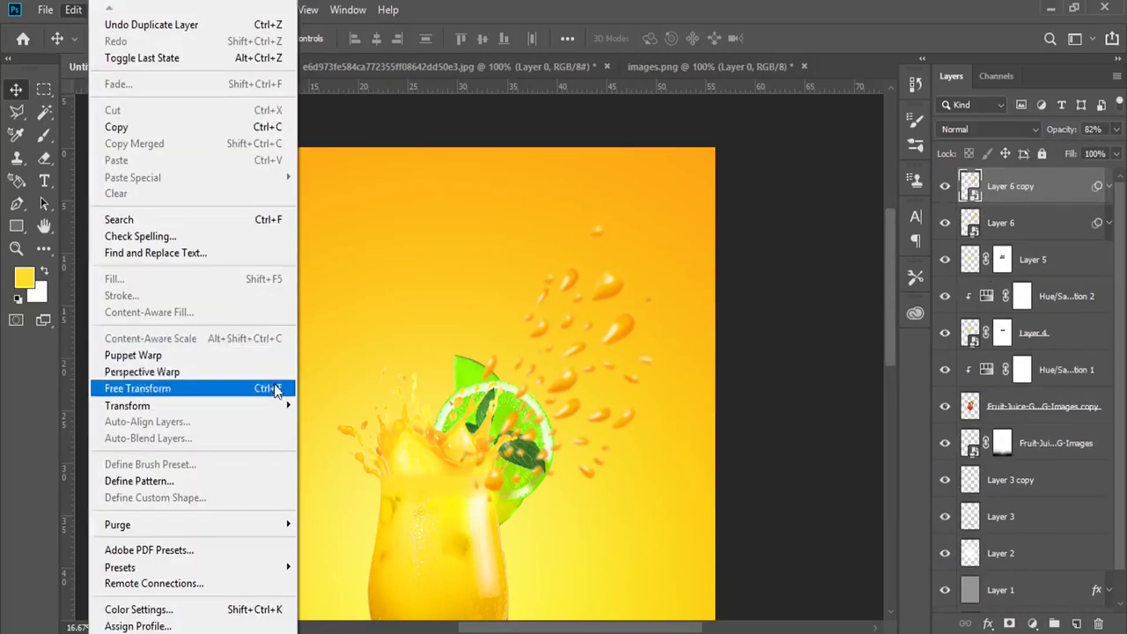
pyautogui.click(264, 385)
pyautogui.click(577, 265)
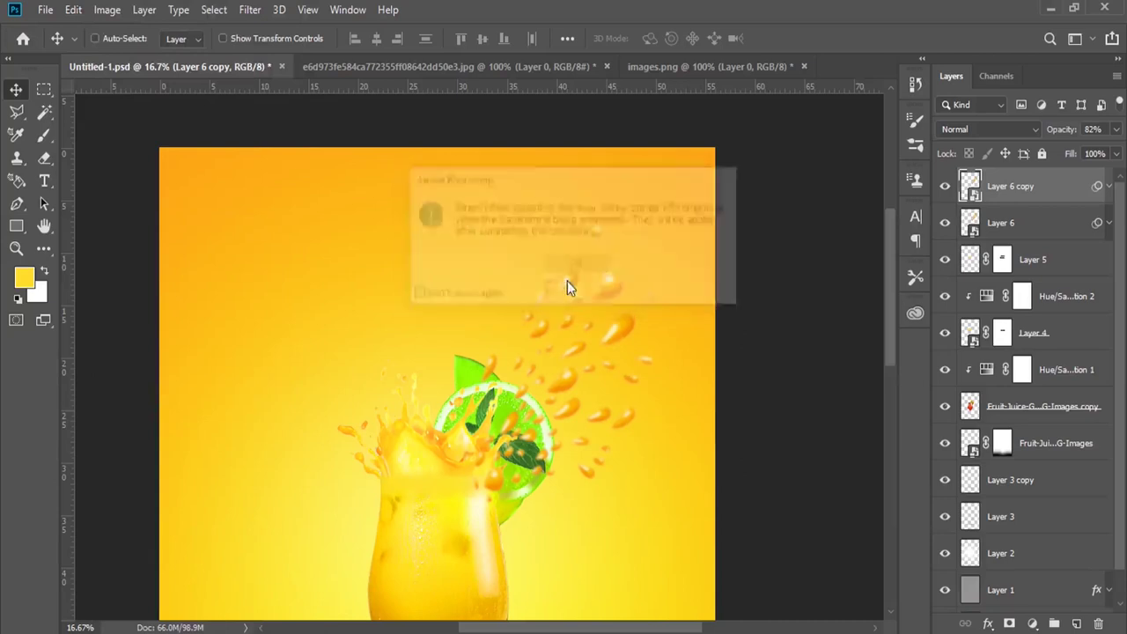
pyautogui.rightClick(550, 340)
pyautogui.click(640, 540)
pyautogui.press('Return')
pyautogui.moveTo(571, 361); pyautogui.dragTo(337, 361)
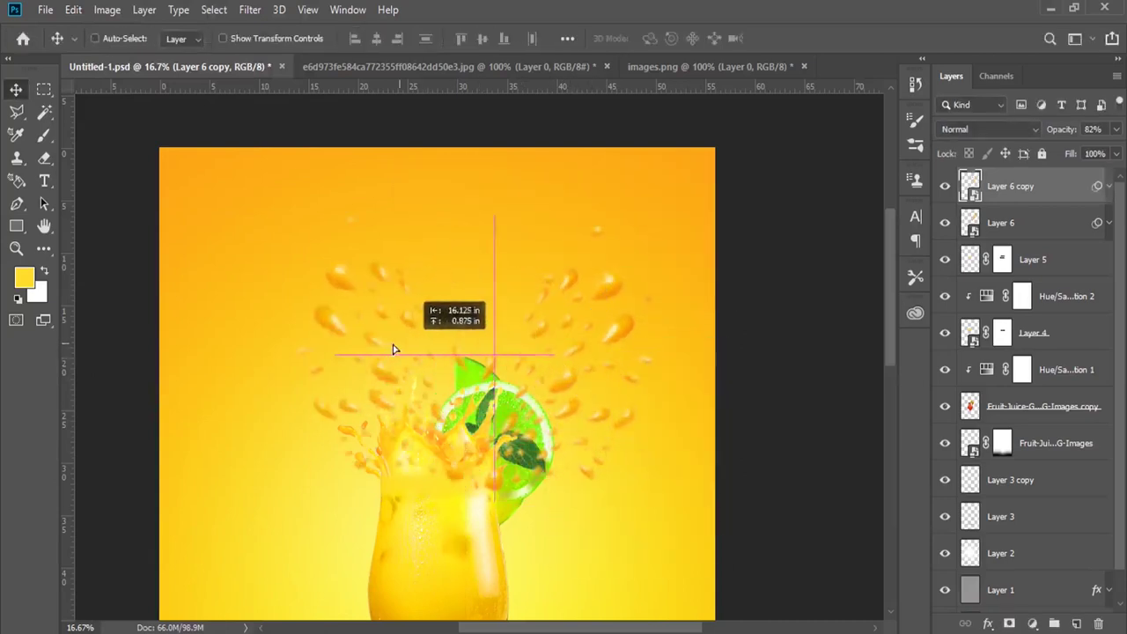
# Step: Resize the left droplets, tilt them about -17°, then enlarge them to about 604%
pyautogui.click(73, 9)
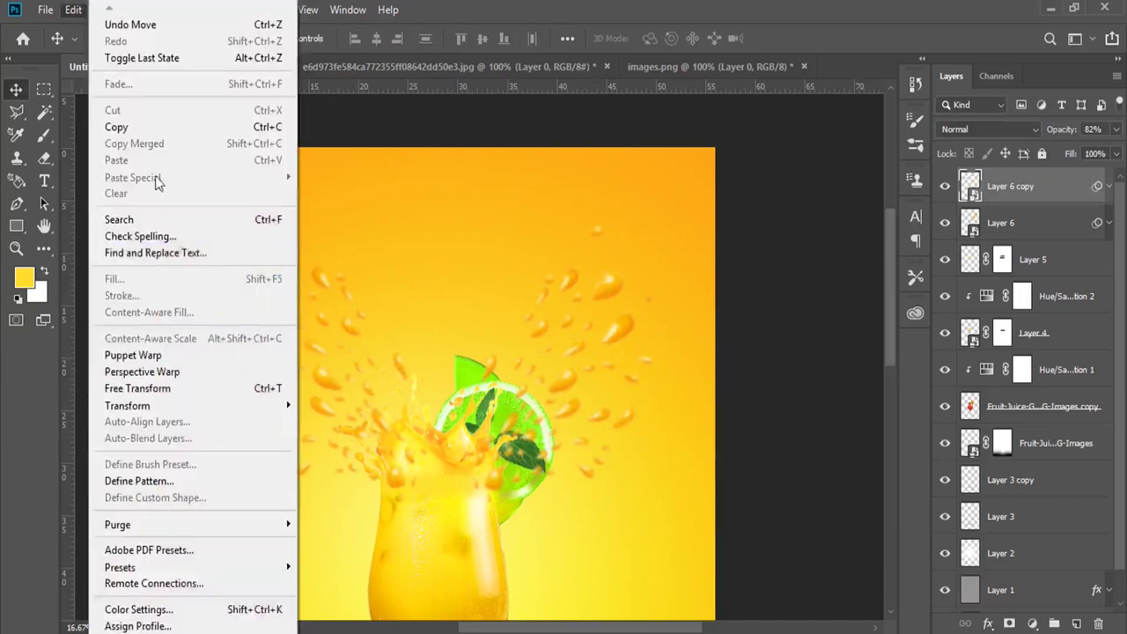
pyautogui.click(176, 387)
pyautogui.moveTo(430, 224)
pyautogui.mouseDown()
pyautogui.moveTo(377, 284)
pyautogui.moveTo(372, 322)
pyautogui.moveTo(396, 300)
pyautogui.mouseUp()
pyautogui.moveTo(317, 390); pyautogui.dragTo(340, 314)
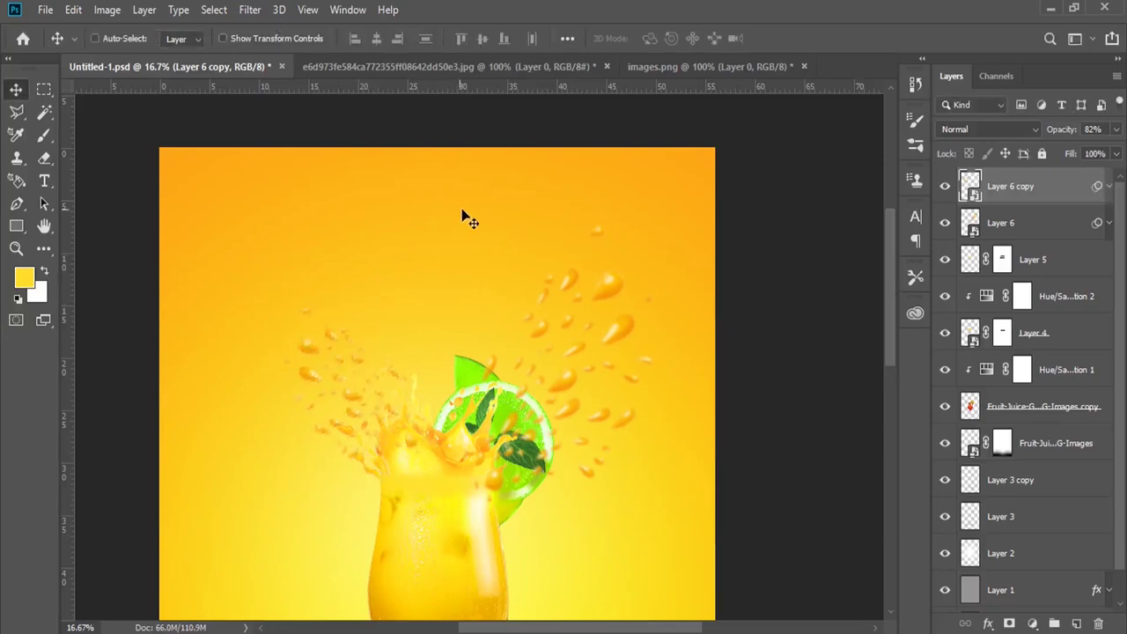
pyautogui.click(73, 10)
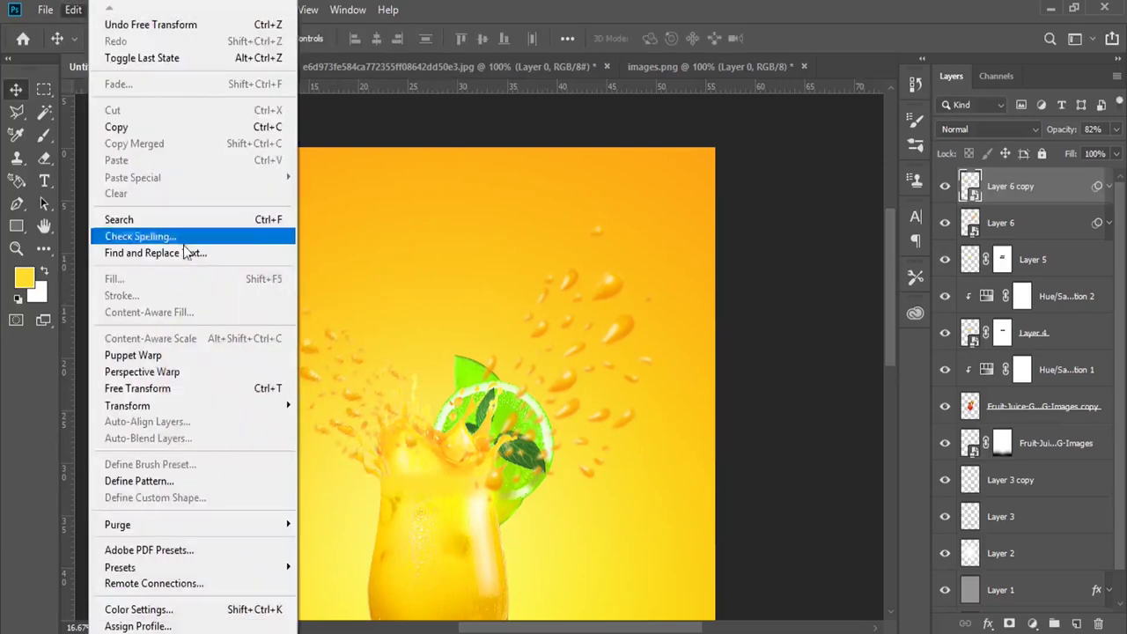
pyautogui.click(141, 385)
pyautogui.moveTo(274, 318); pyautogui.dragTo(221, 290)
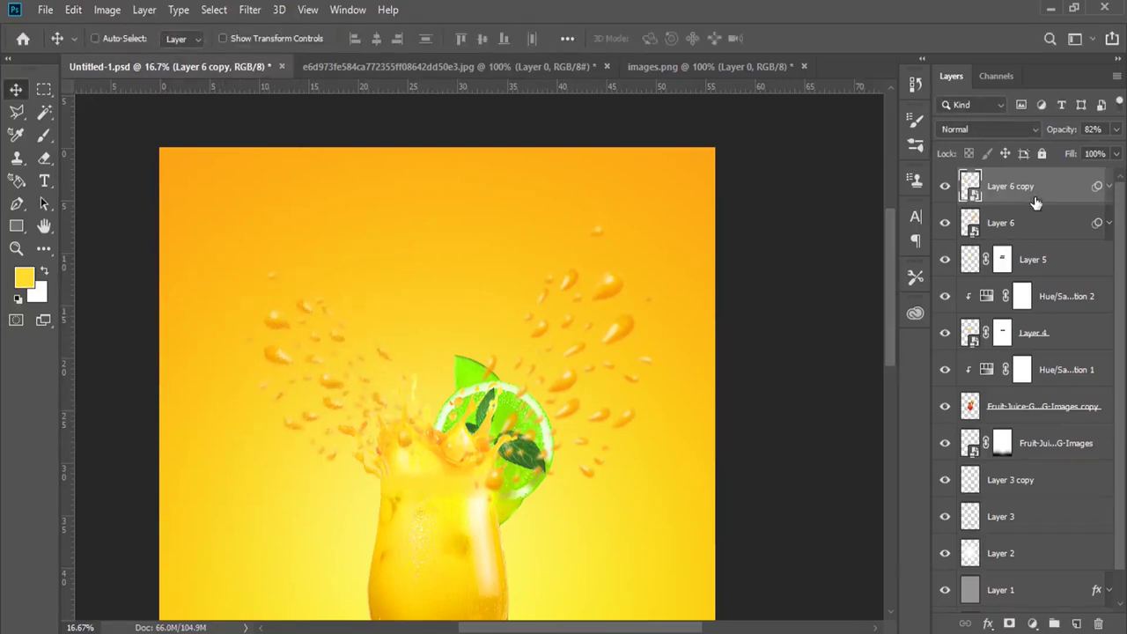
# Step: Add a layer mask to Layer 6 copy and select the Brush tool
pyautogui.click(1009, 623)
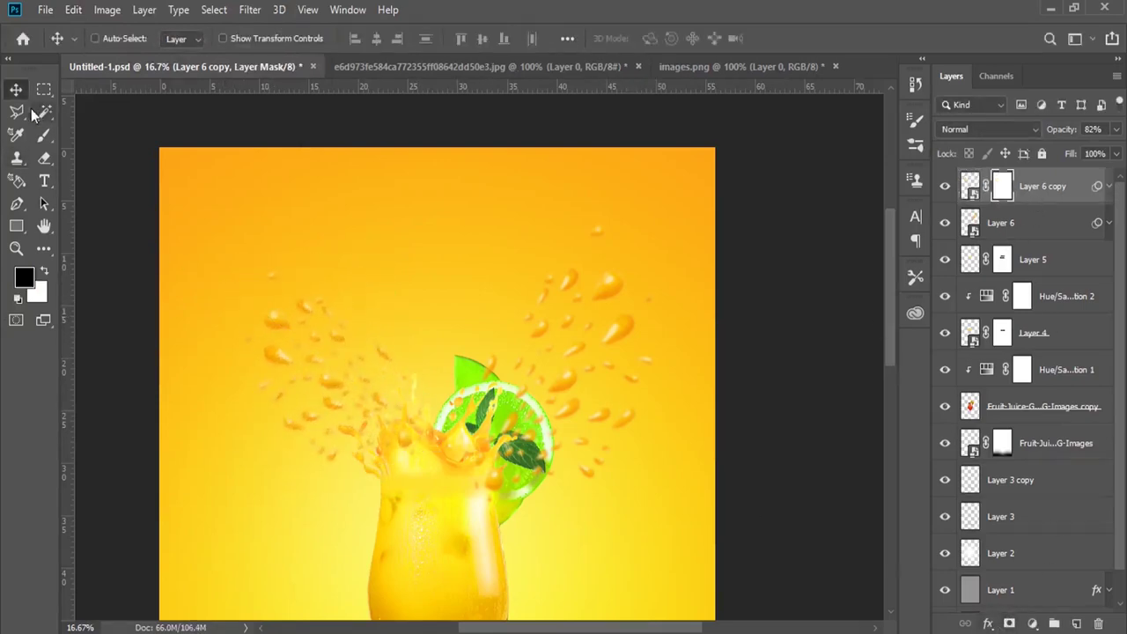
pyautogui.click(18, 113)
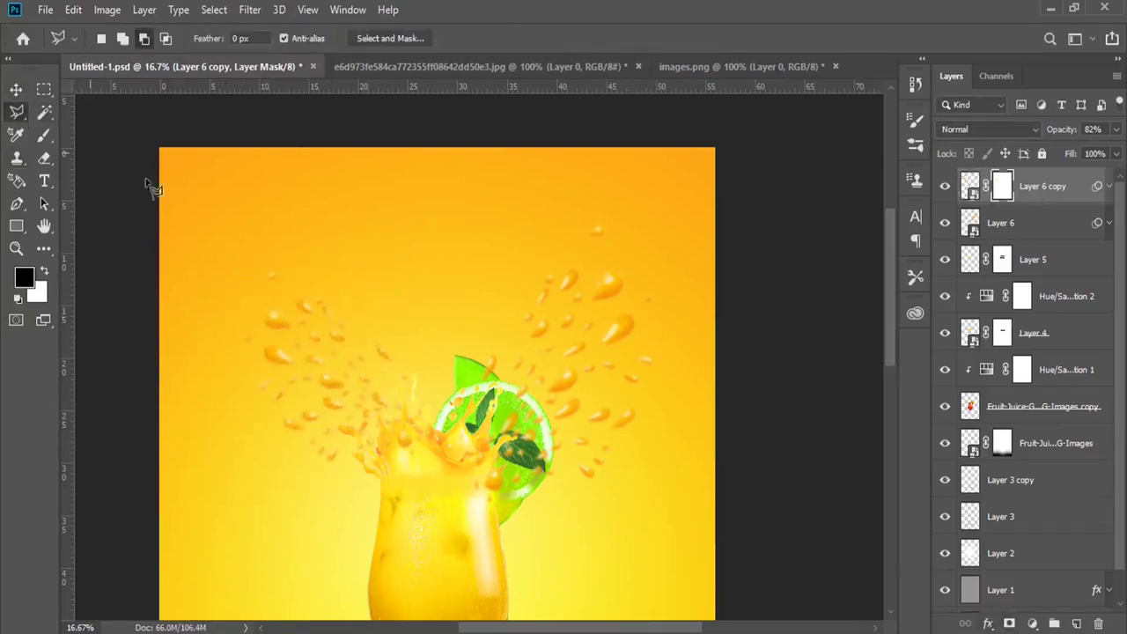
pyautogui.click(45, 136)
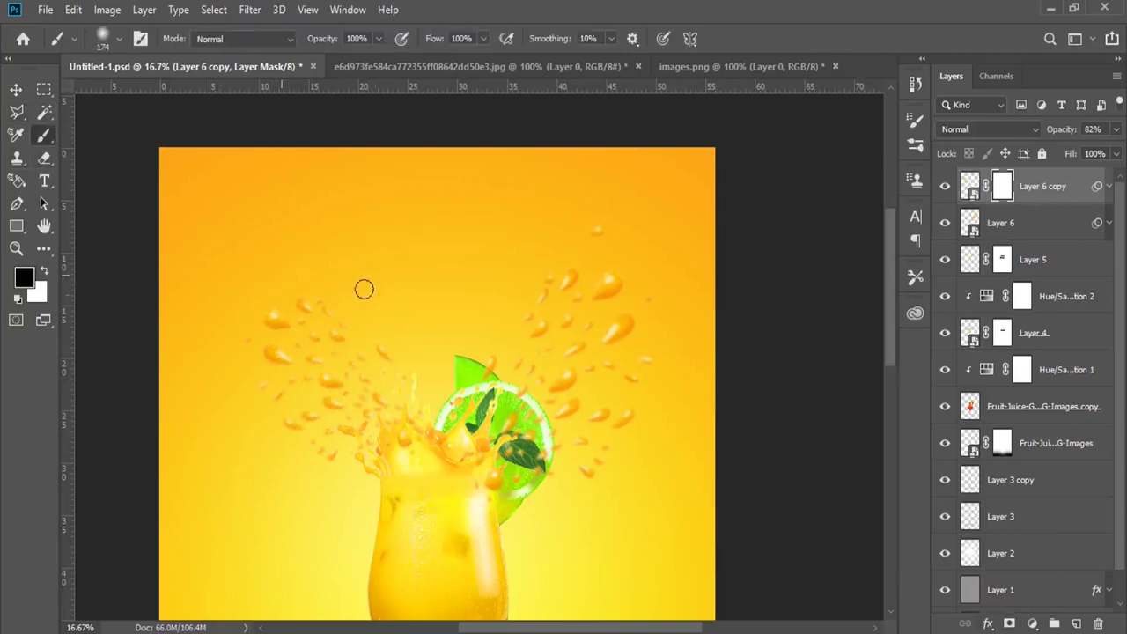
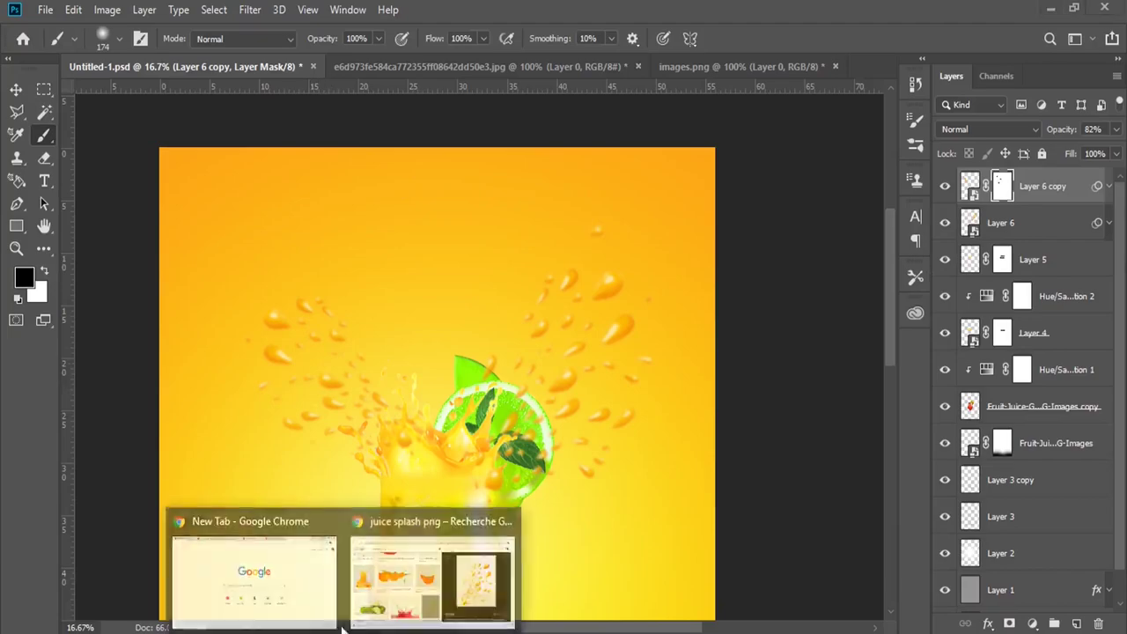
# Step: Browse the juice splash image results in Chrome and preview the Juice Splash Png image
pyautogui.click(427, 572)
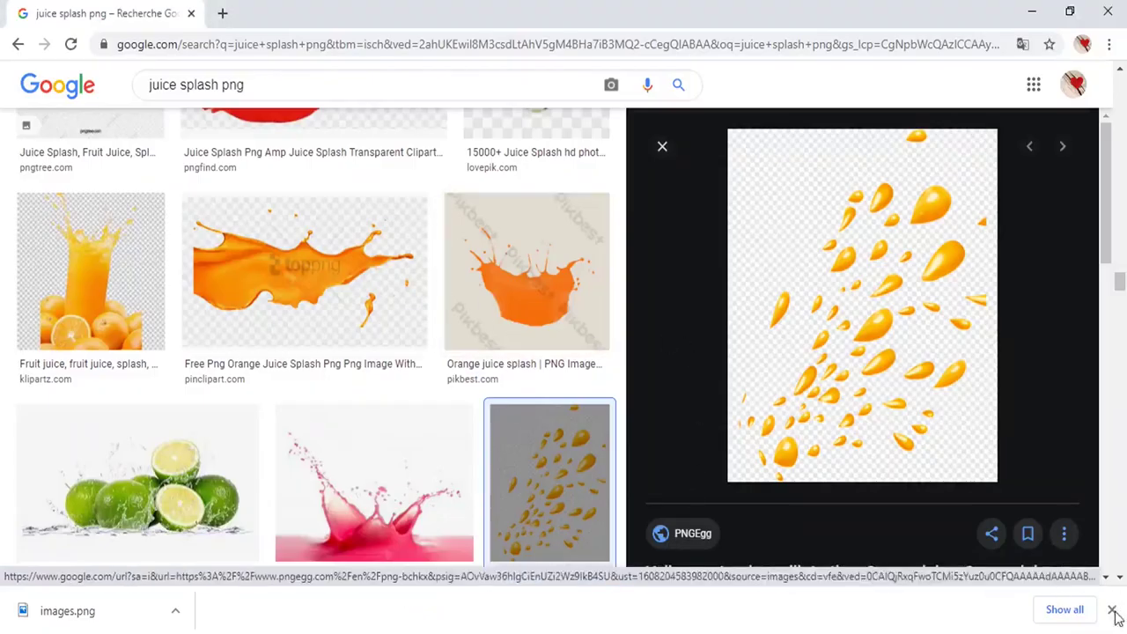
pyautogui.click(1113, 610)
pyautogui.scroll(-5, 893, 335)
pyautogui.scroll(-4, 893, 335)
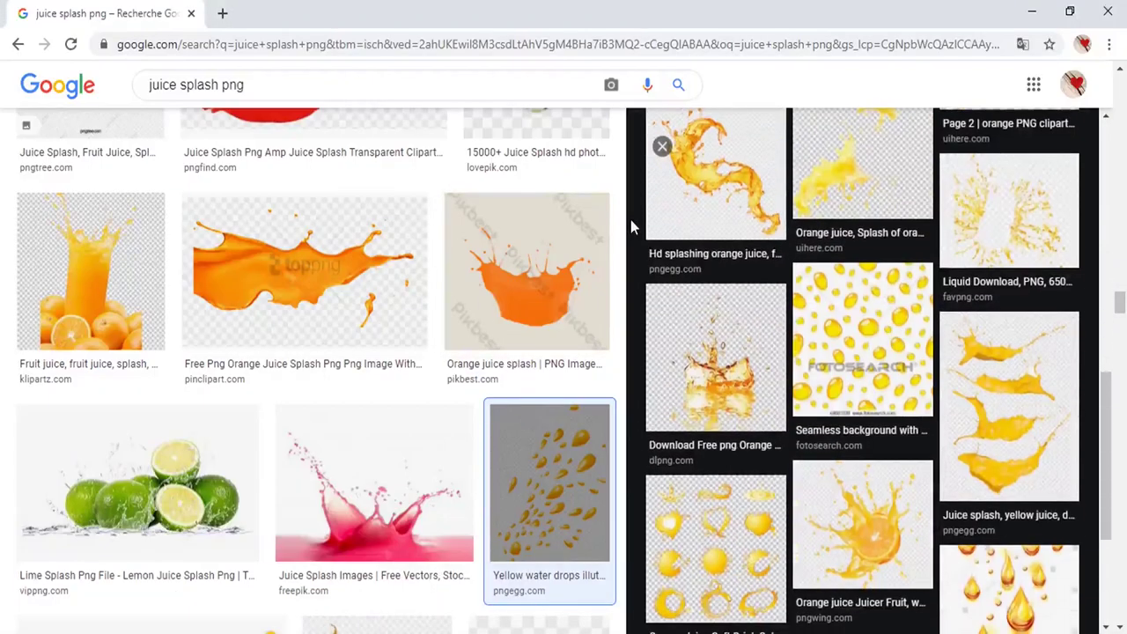
pyautogui.click(662, 147)
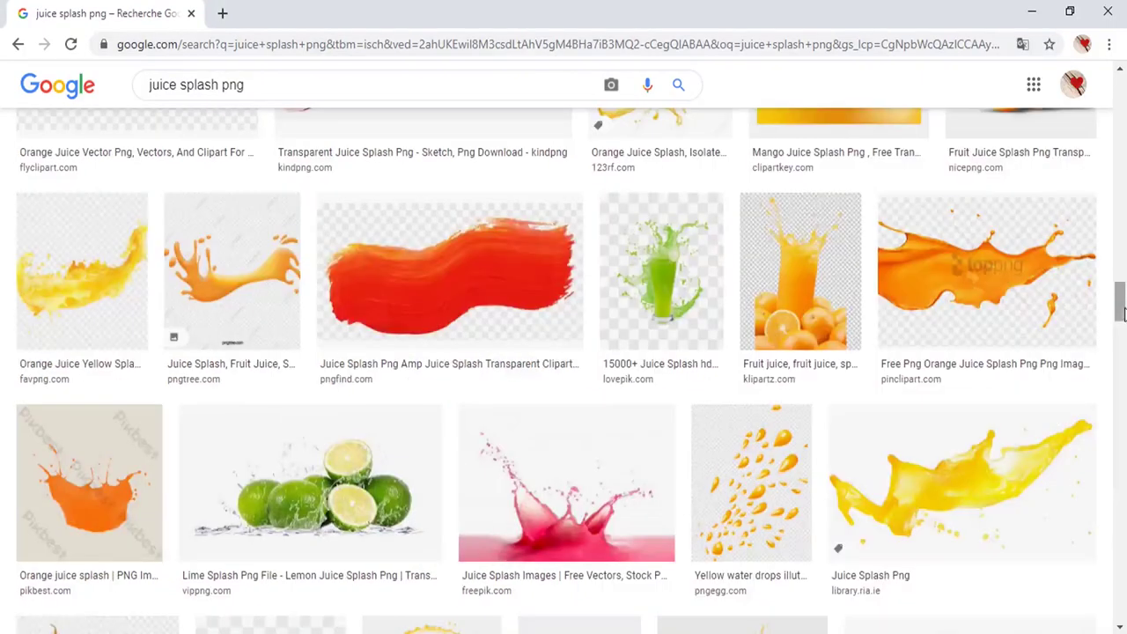
pyautogui.moveTo(1123, 313); pyautogui.dragTo(1123, 104)
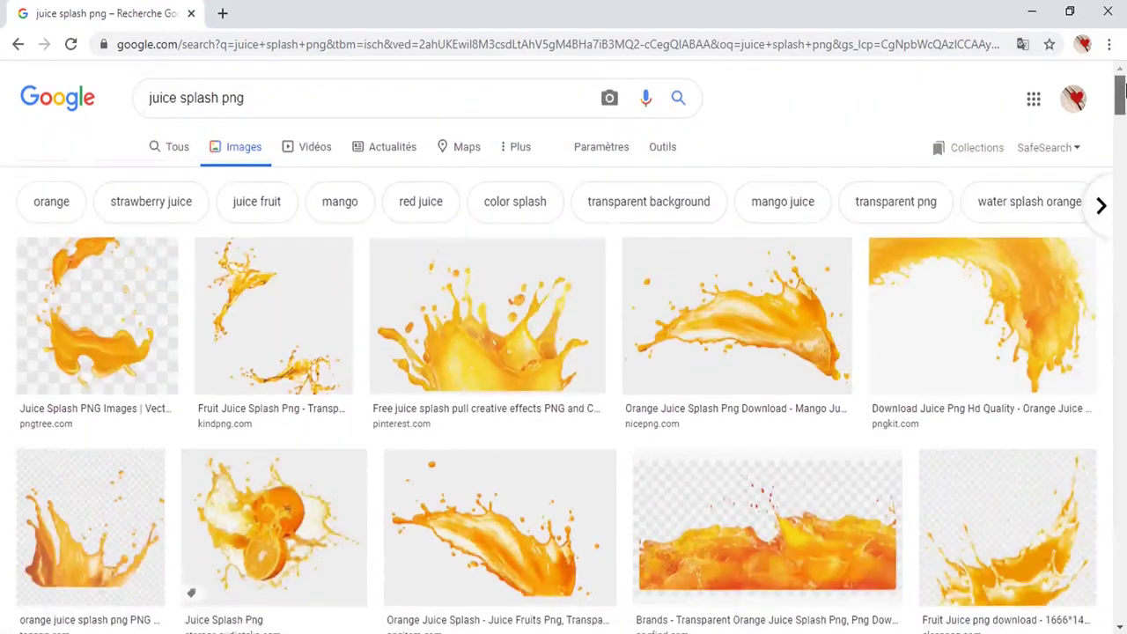
pyautogui.scroll(-3, 1123, 84)
pyautogui.click(304, 265)
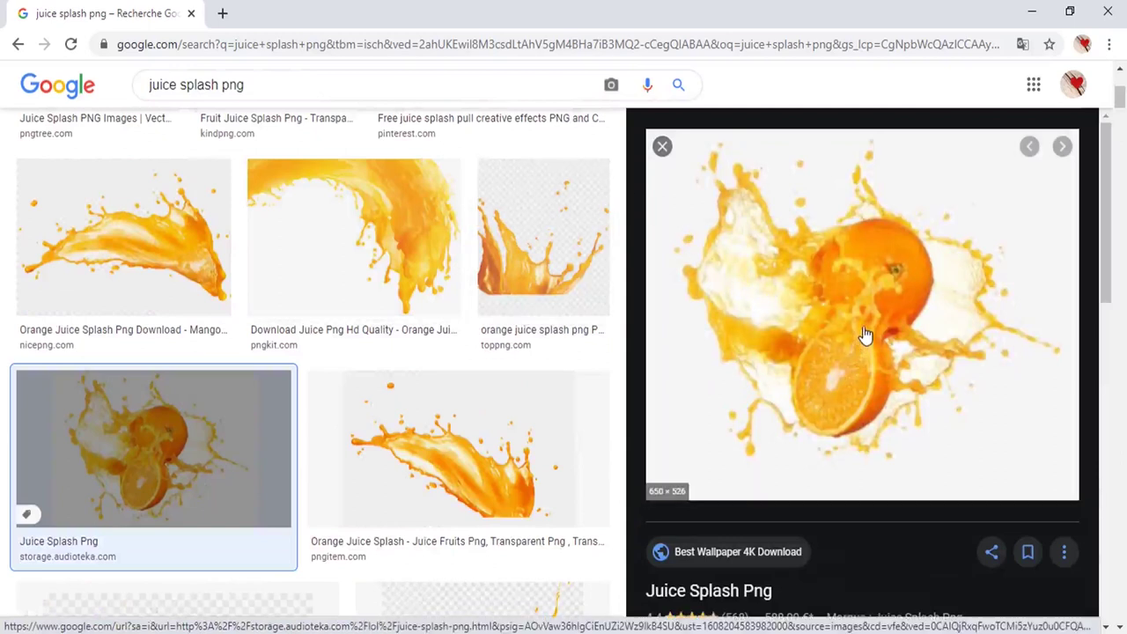
pyautogui.scroll(-5, 865, 333)
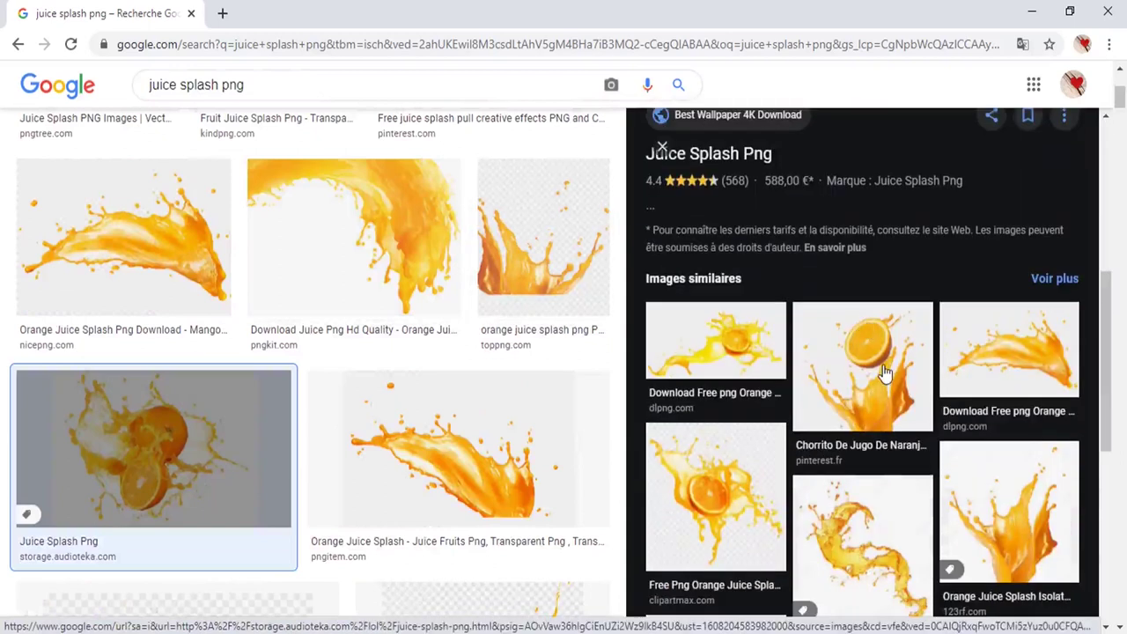
pyautogui.scroll(-5, 885, 370)
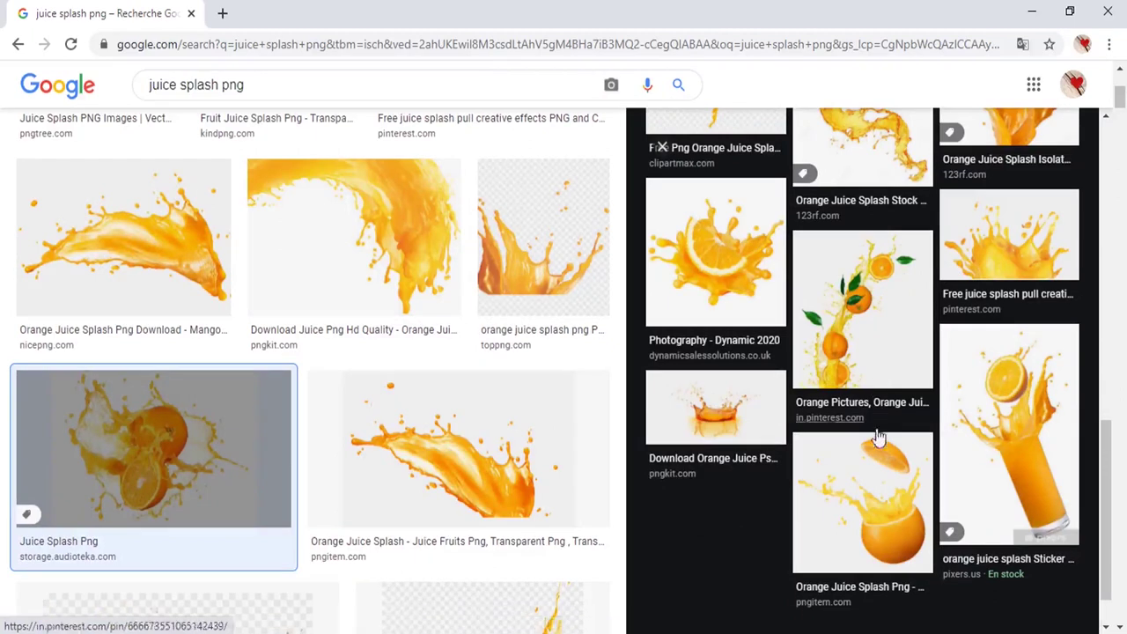
# Step: Preview the orange juice splash sticker image and scroll through the results
pyautogui.click(986, 405)
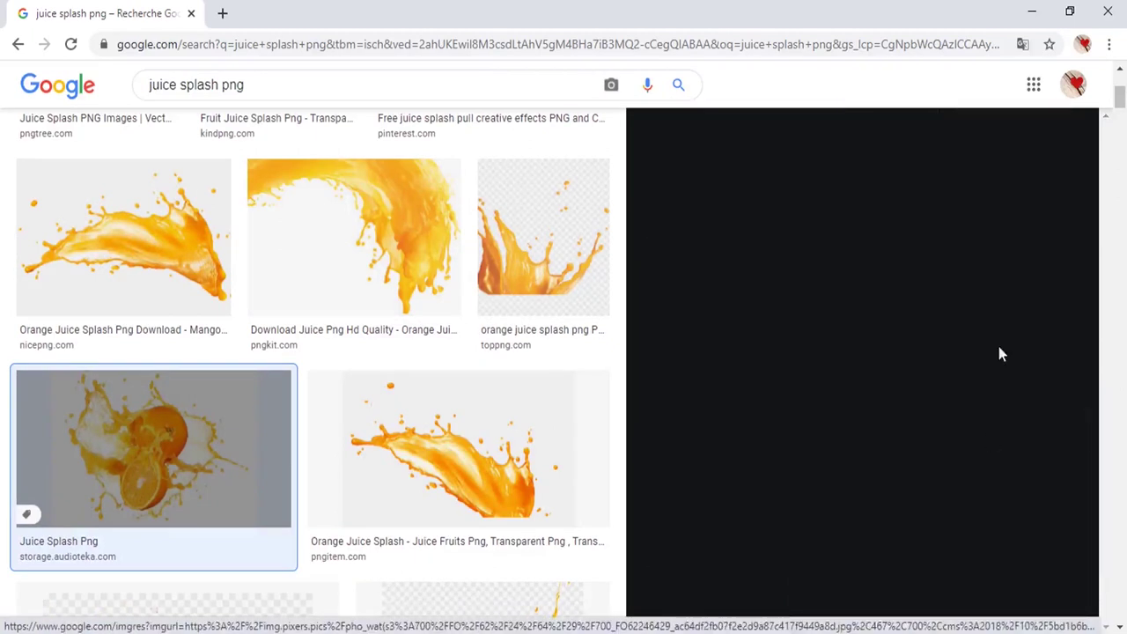
pyautogui.scroll(-2, 986, 350)
pyautogui.scroll(-1, 934, 363)
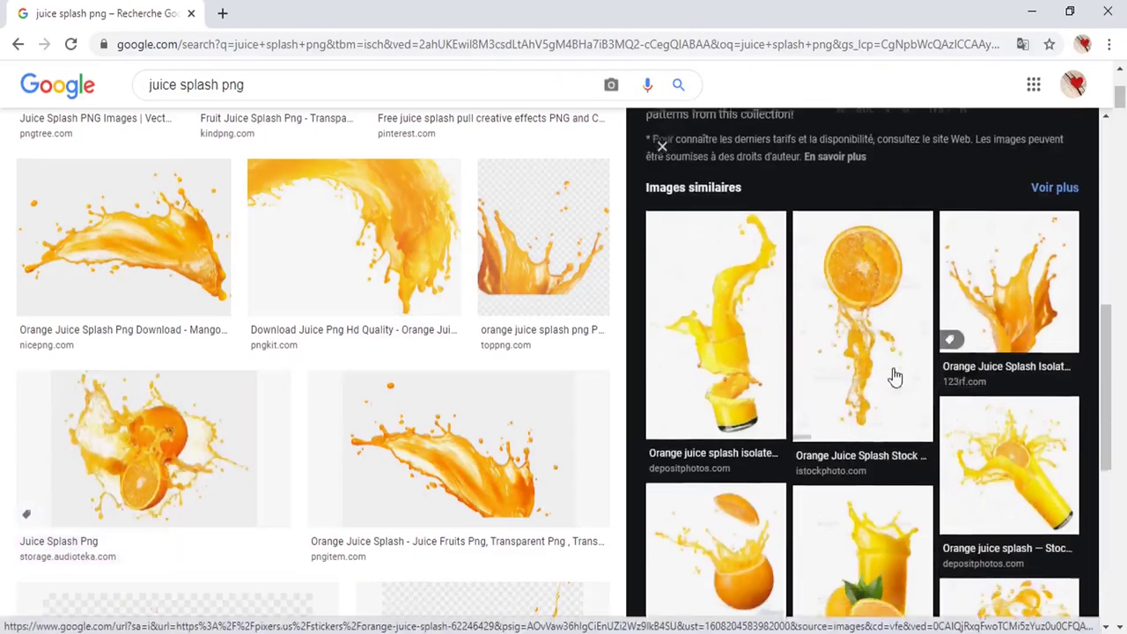
pyautogui.scroll(-2, 893, 375)
pyautogui.scroll(-2, 893, 373)
pyautogui.scroll(-2, 747, 340)
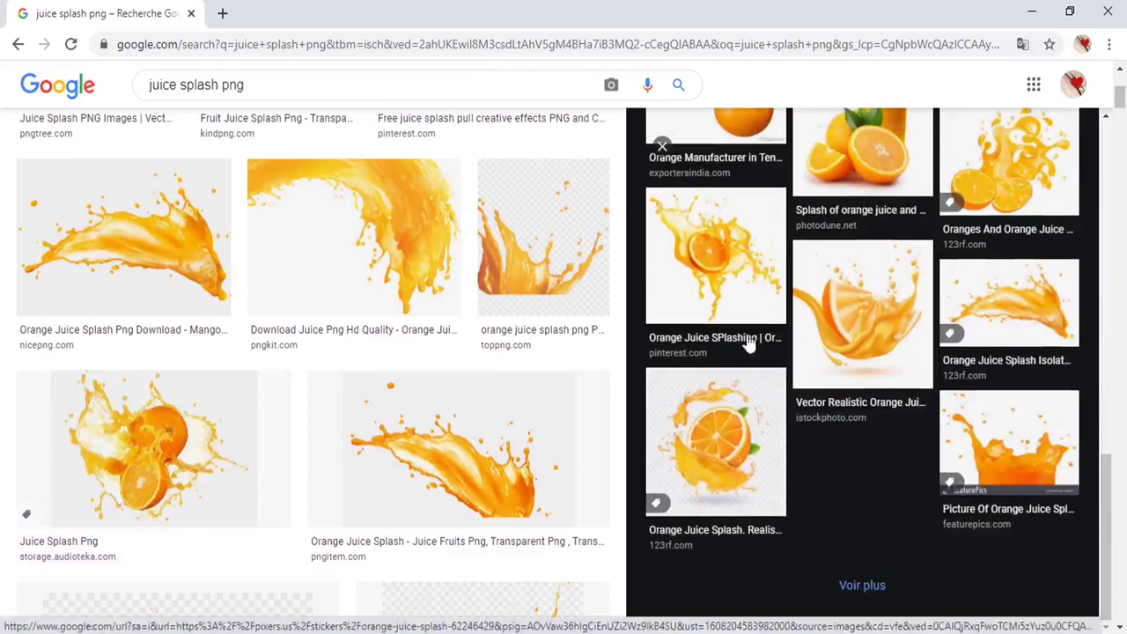
pyautogui.scroll(-3, 123, 352)
# Step: Search Google Images for 'orange png' and save the two-orange-halves picture
pyautogui.click(663, 145)
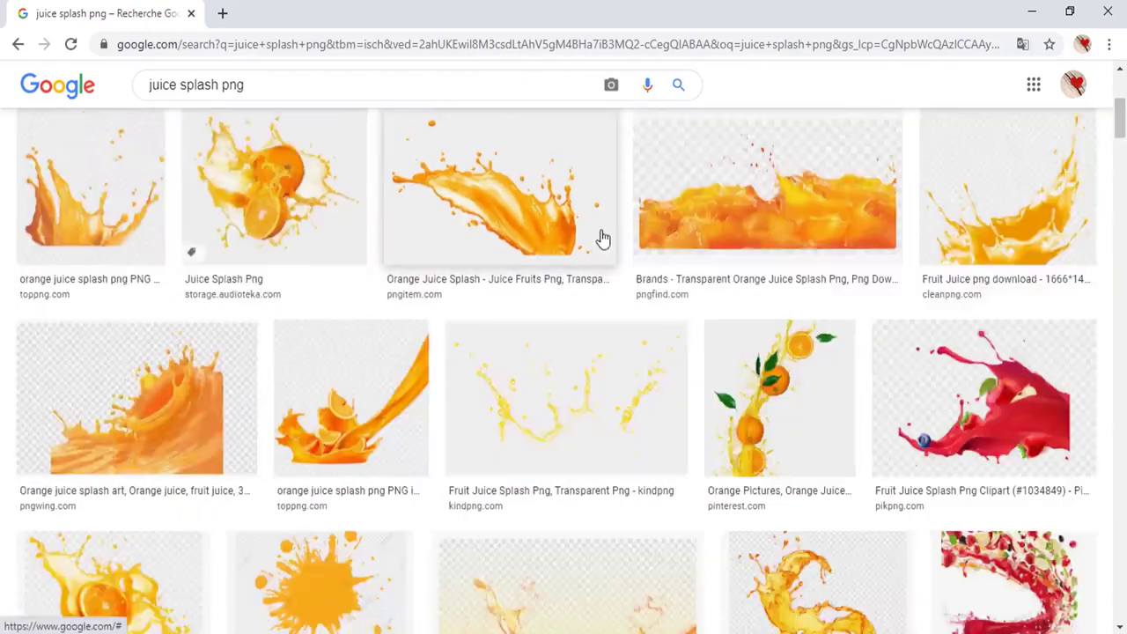
pyautogui.scroll(-4, 599, 239)
pyautogui.scroll(-2, 599, 241)
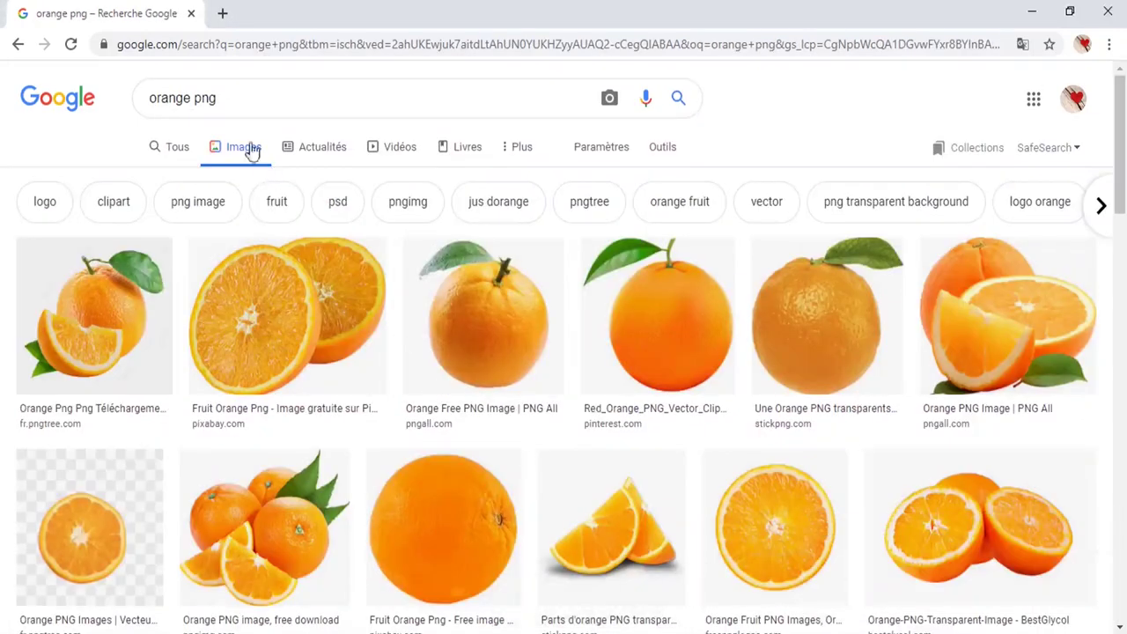
pyautogui.click(678, 98)
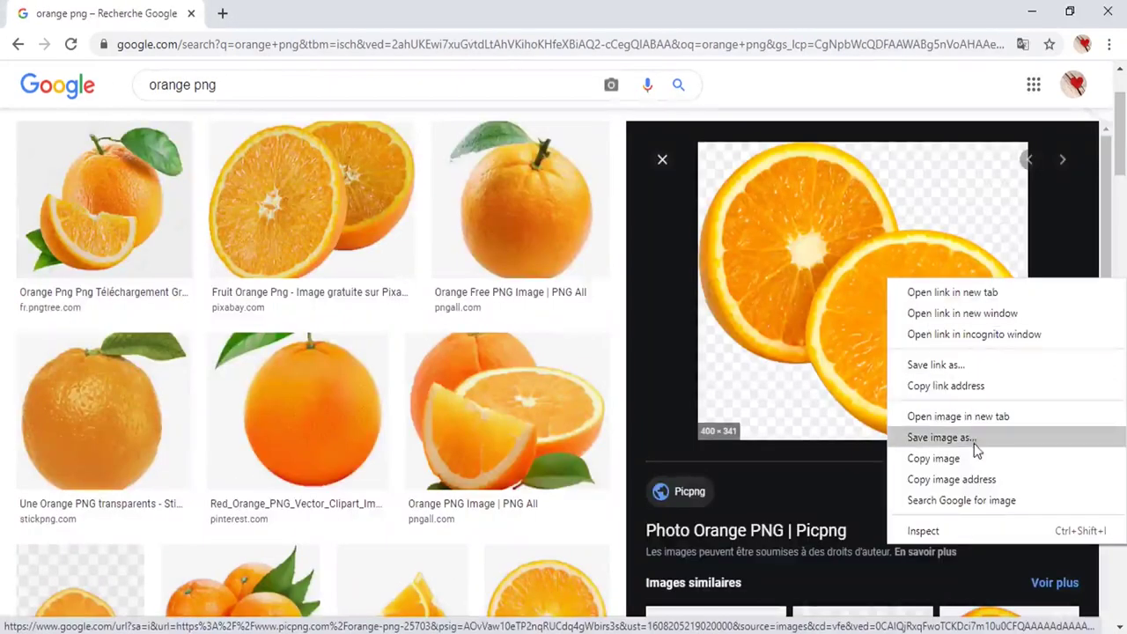
pyautogui.click(974, 445)
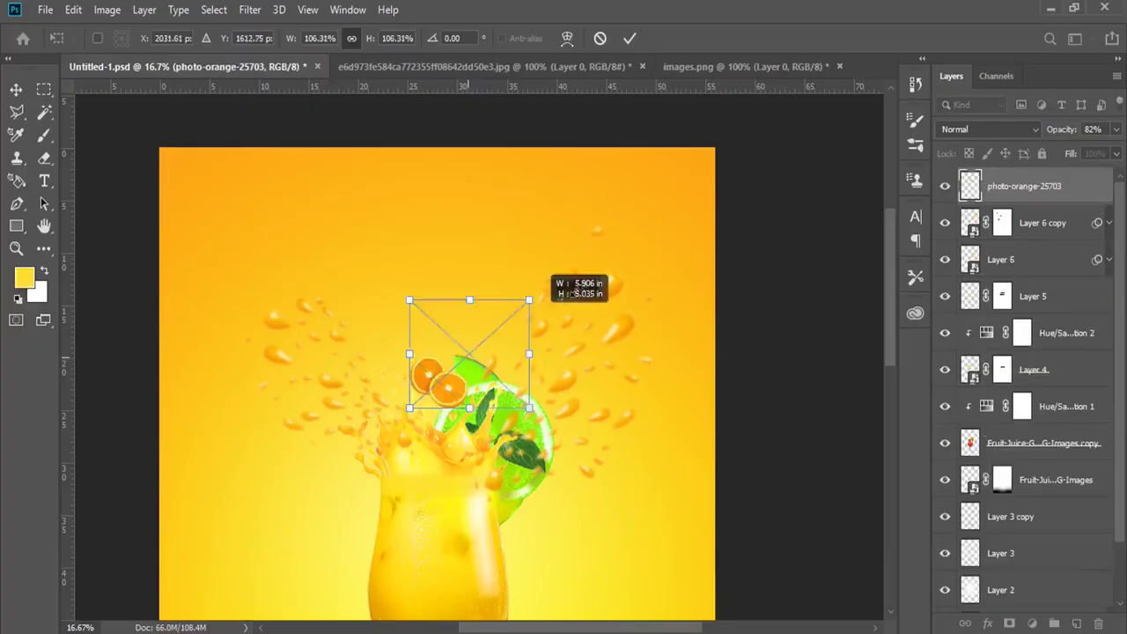
# Step: Scale and position the placed orange halves just above the juice glass
pyautogui.moveTo(473, 359); pyautogui.dragTo(586, 248)
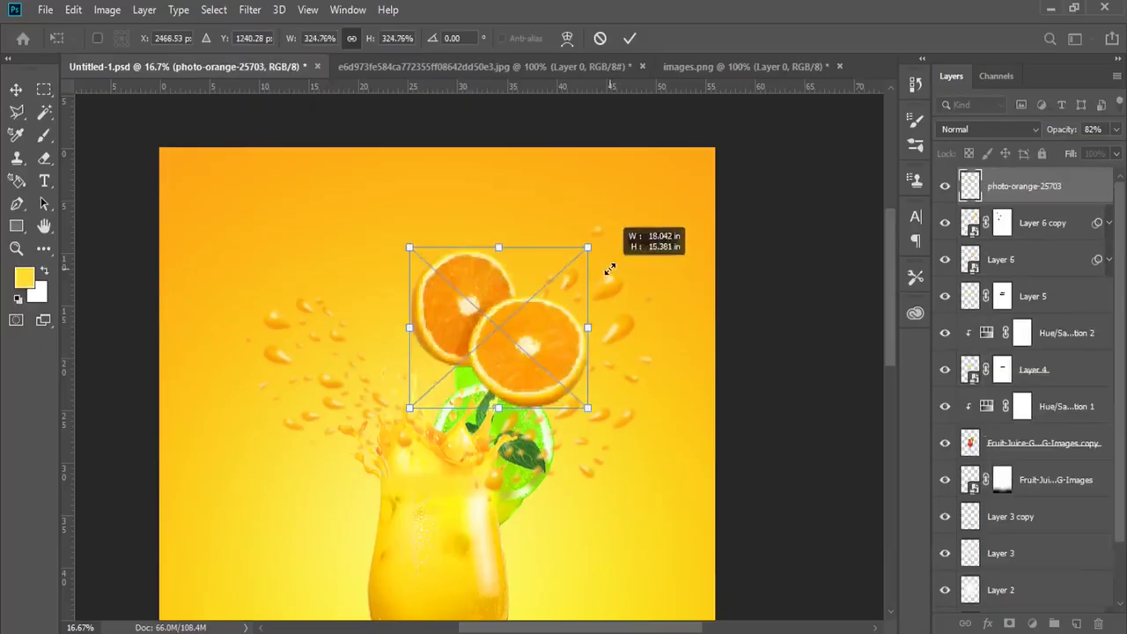
pyautogui.moveTo(531, 335); pyautogui.dragTo(499, 336)
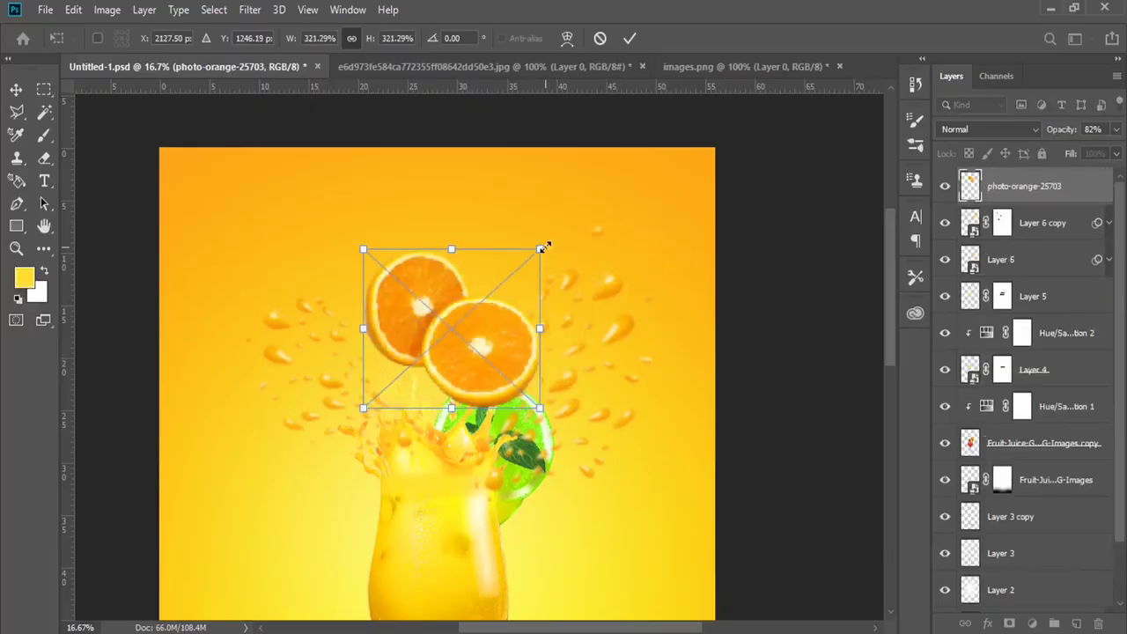
pyautogui.moveTo(544, 249); pyautogui.dragTo(498, 277)
pyautogui.moveTo(478, 322); pyautogui.dragTo(487, 306)
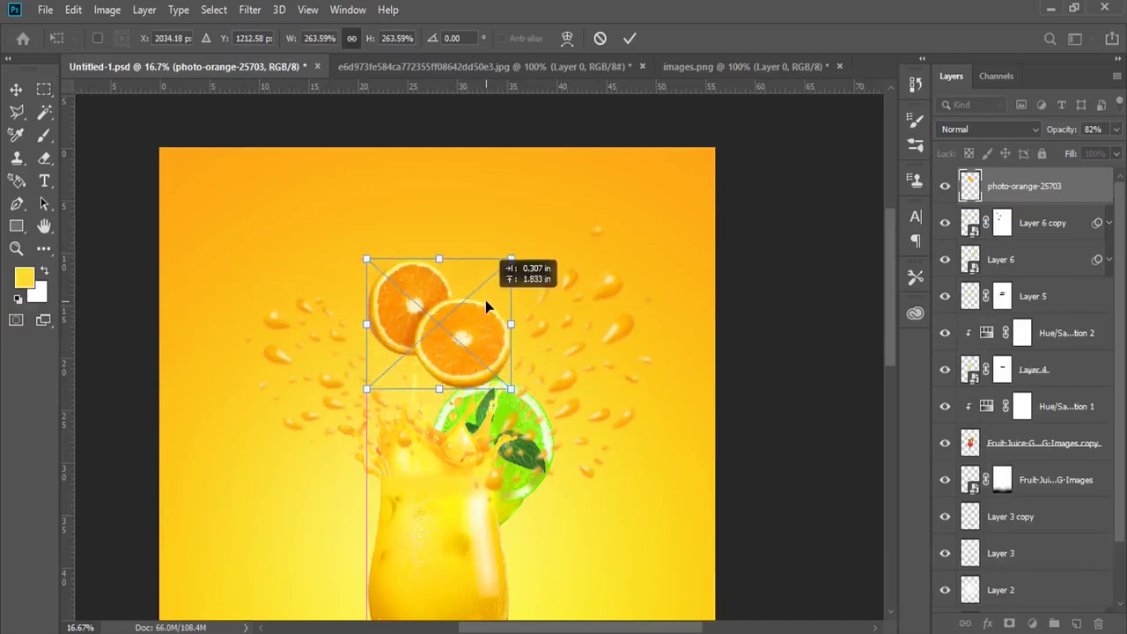
pyautogui.press('Return')
pyautogui.press('b')
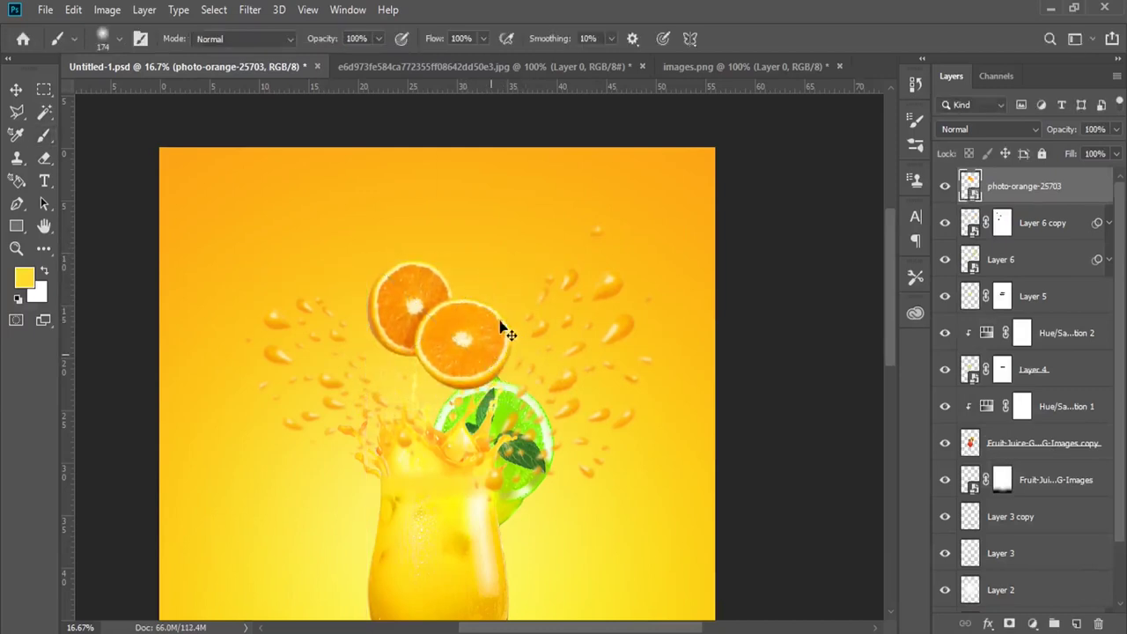
pyautogui.hotkey('ctrl', 't')
pyautogui.moveTo(513, 254)
pyautogui.mouseDown()
pyautogui.moveTo(483, 276)
pyautogui.moveTo(495, 273)
pyautogui.mouseUp()
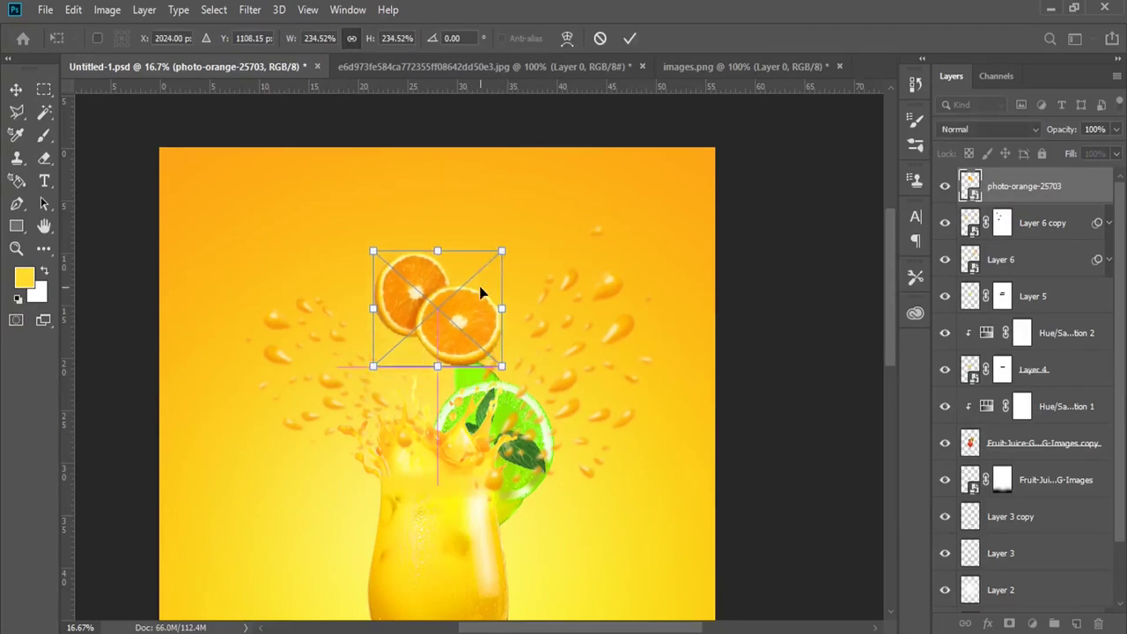
pyautogui.press('Return')
pyautogui.press('b')
# Step: Duplicate the orange layer and shrink the original into a smaller pair at upper right
pyautogui.moveTo(1064, 192); pyautogui.dragTo(1076, 624)
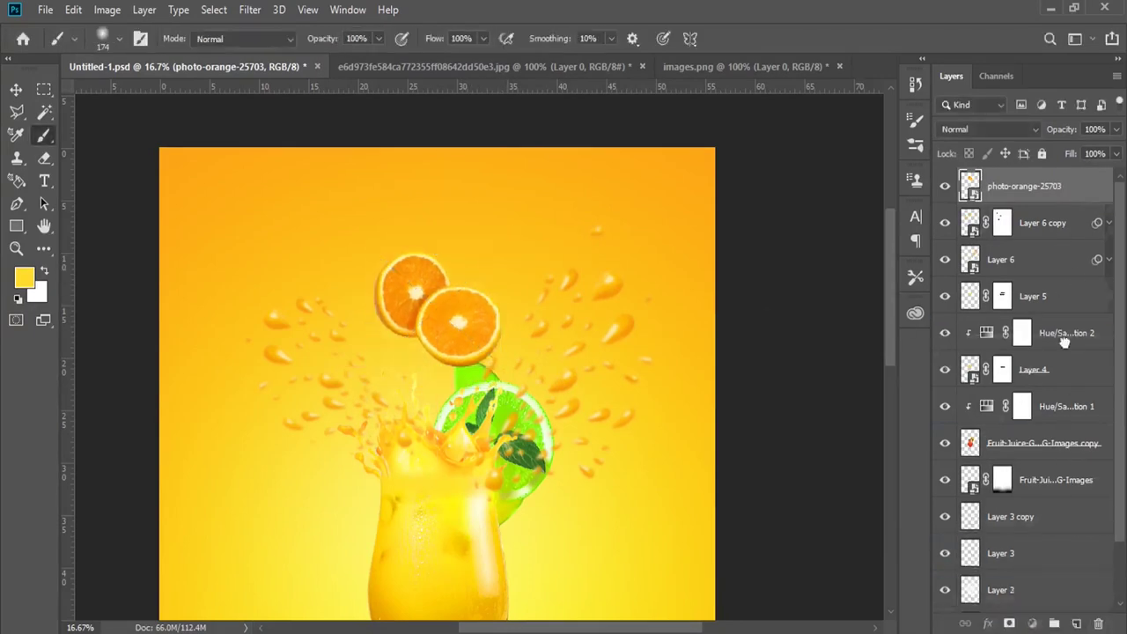
pyautogui.hotkey('alt', '[')
pyautogui.click(73, 10)
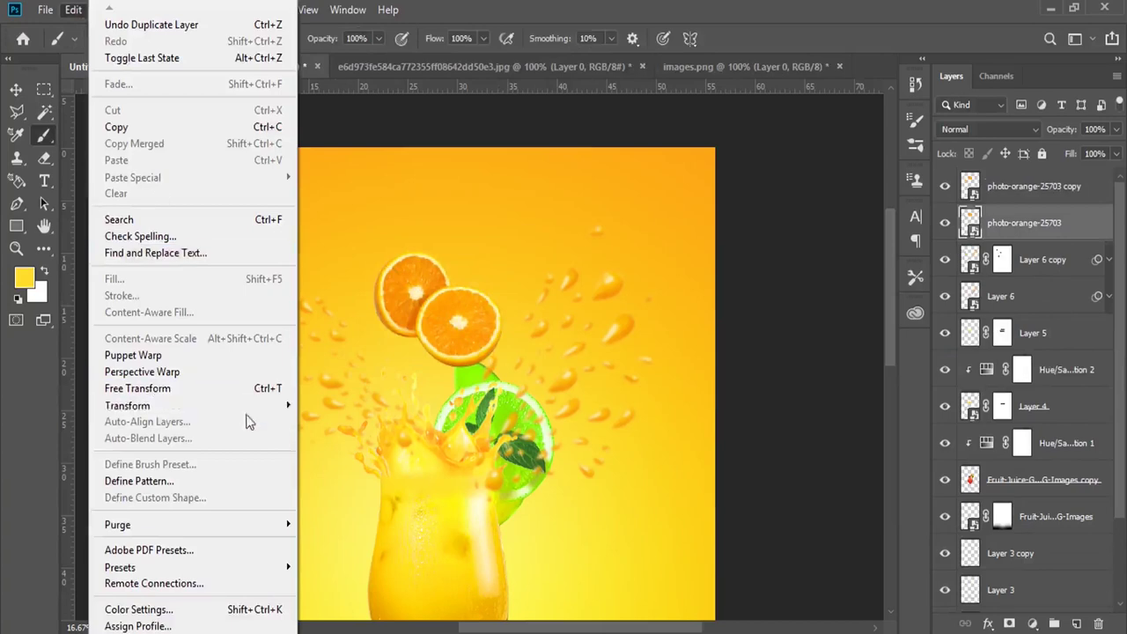
pyautogui.click(246, 390)
pyautogui.moveTo(503, 250)
pyautogui.mouseDown()
pyautogui.moveTo(432, 314)
pyautogui.moveTo(482, 265)
pyautogui.mouseUp()
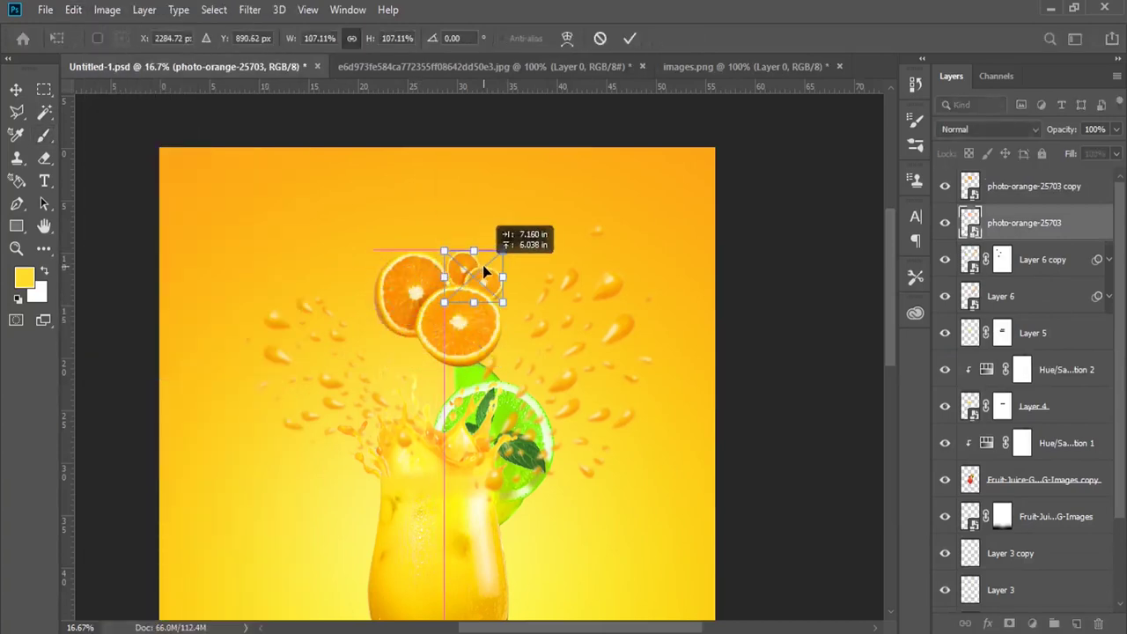
pyautogui.press('Return')
pyautogui.press('b')
pyautogui.click(250, 10)
pyautogui.moveTo(258, 208)
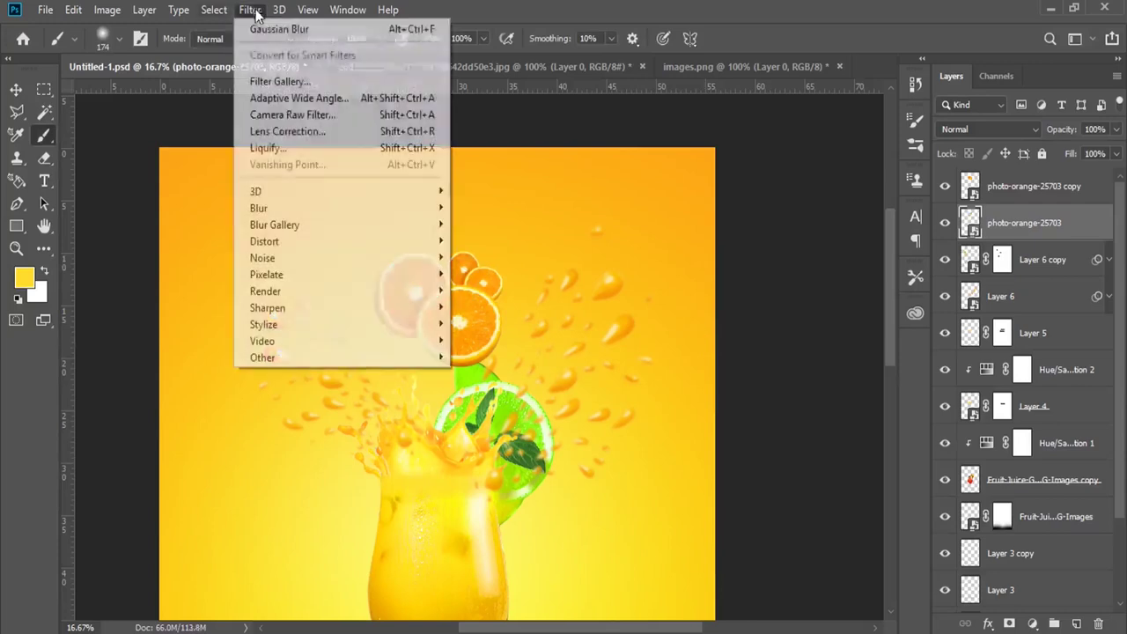
# Step: Apply a Gaussian Blur of radius about 18 to the small orange pair
pyautogui.click(516, 274)
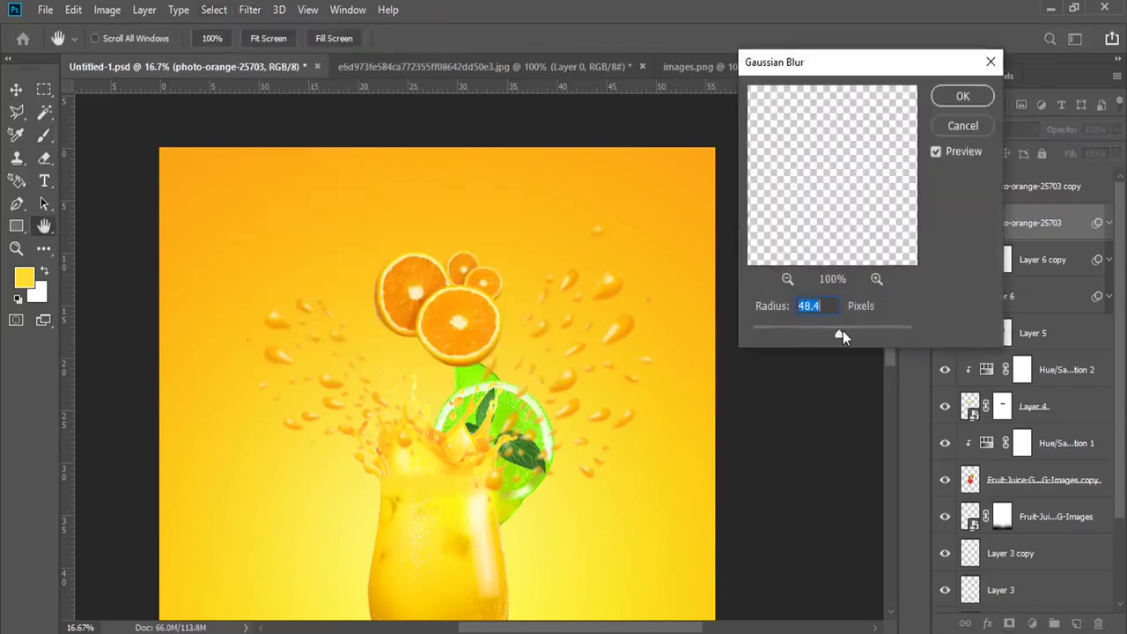
pyautogui.moveTo(844, 333); pyautogui.dragTo(808, 332)
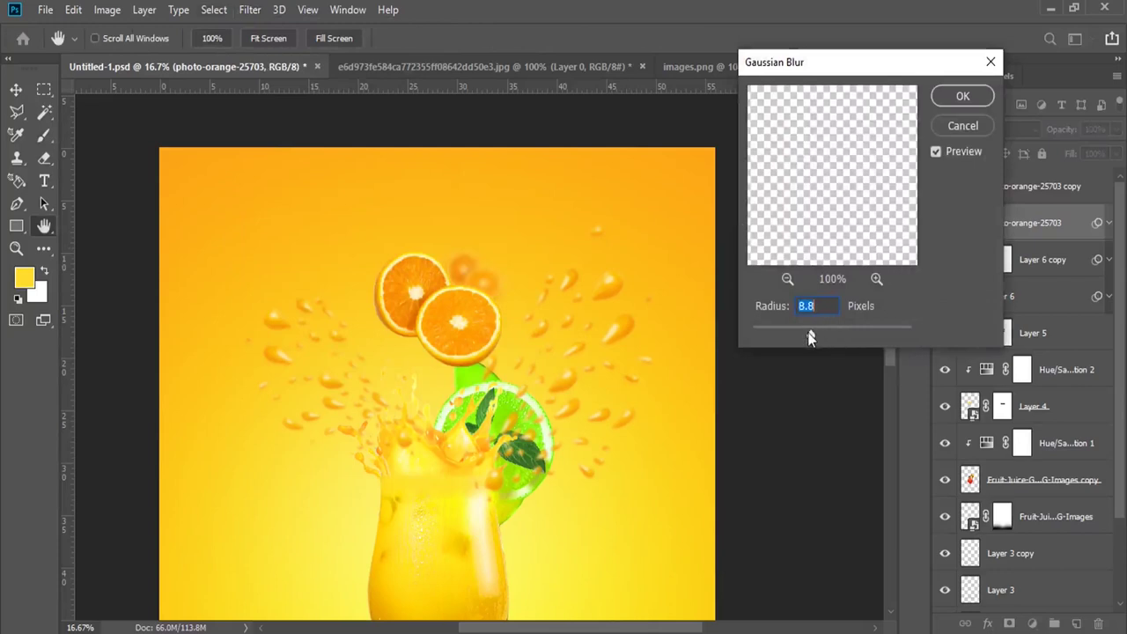
pyautogui.click(962, 97)
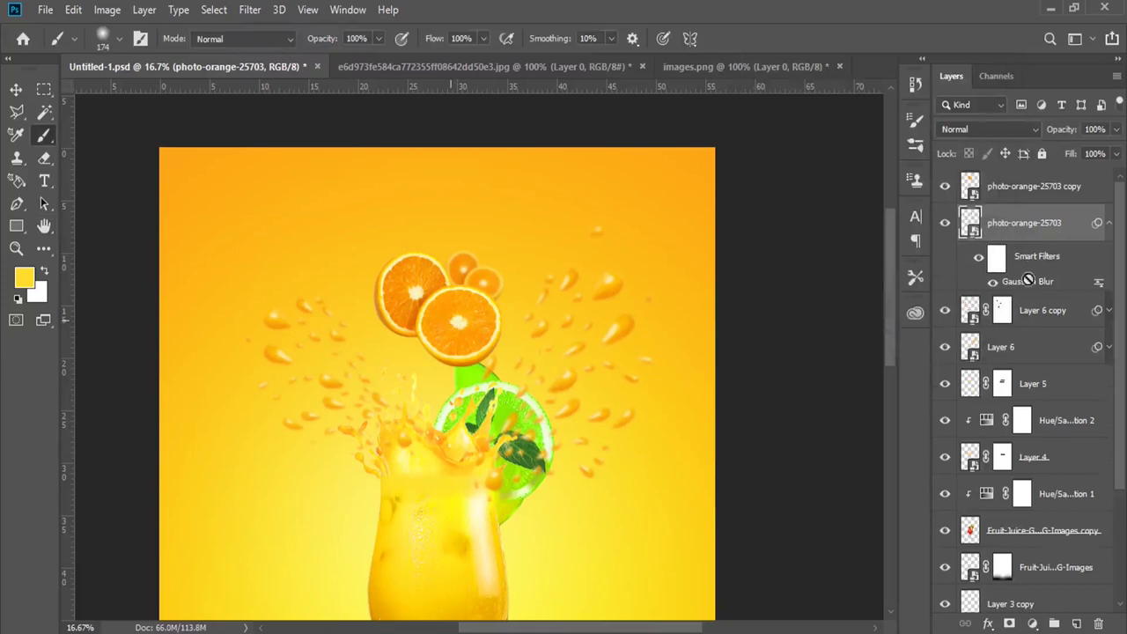
# Step: Give the photo-orange-25703 copy layer a 5.6-pixel Gaussian Blur
pyautogui.click(1033, 199)
pyautogui.click(260, 9)
pyautogui.moveTo(339, 208)
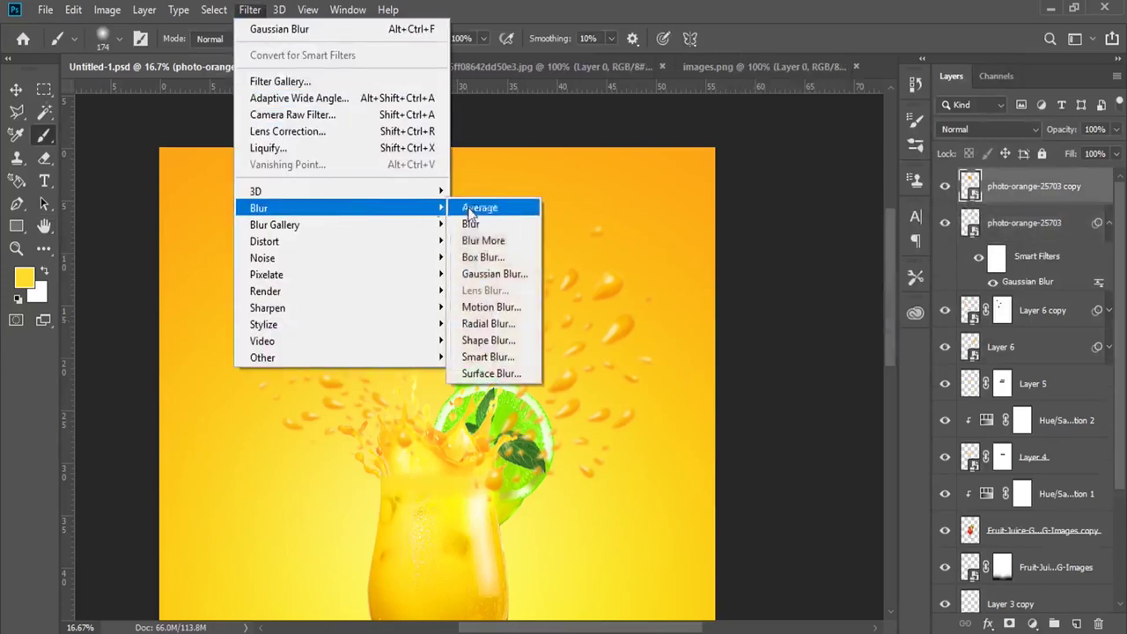
pyautogui.click(493, 274)
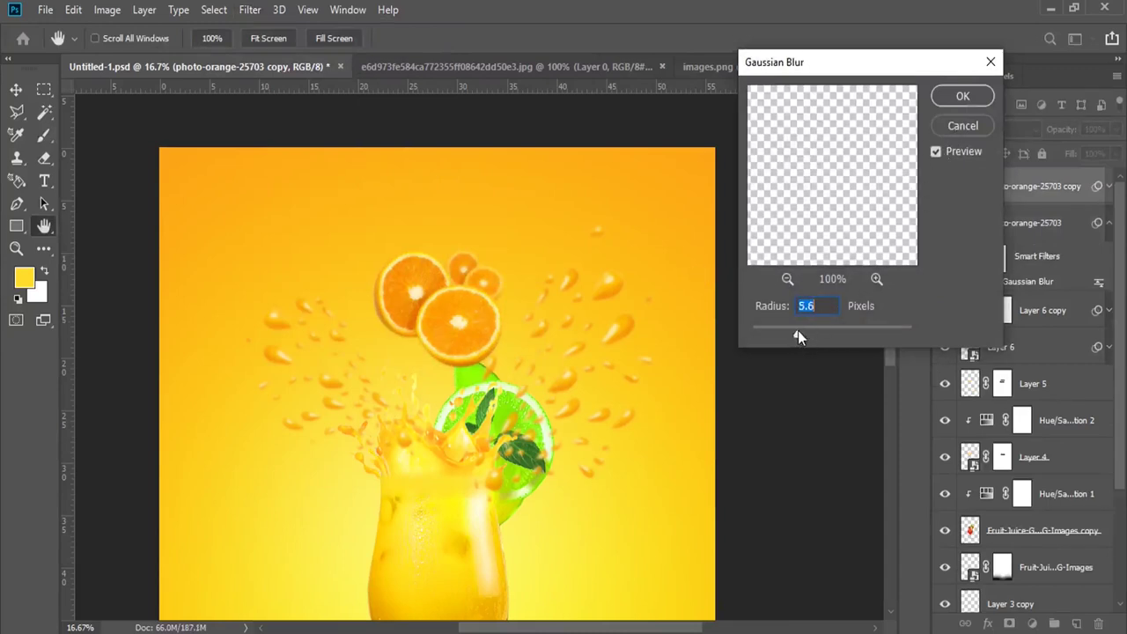
pyautogui.click(965, 96)
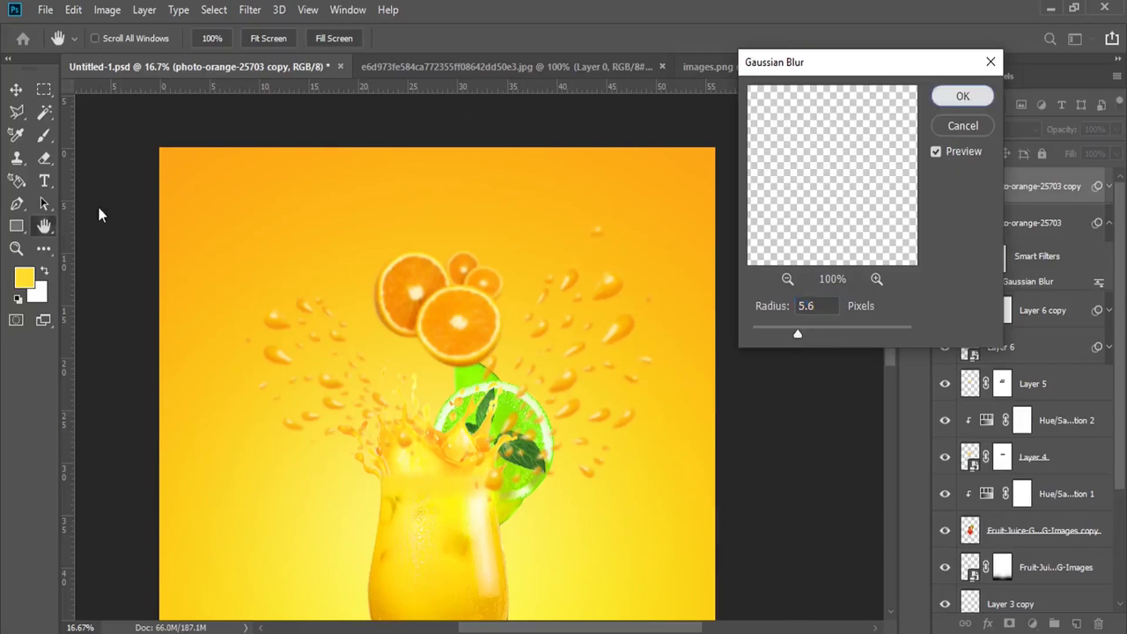
pyautogui.click(444, 574)
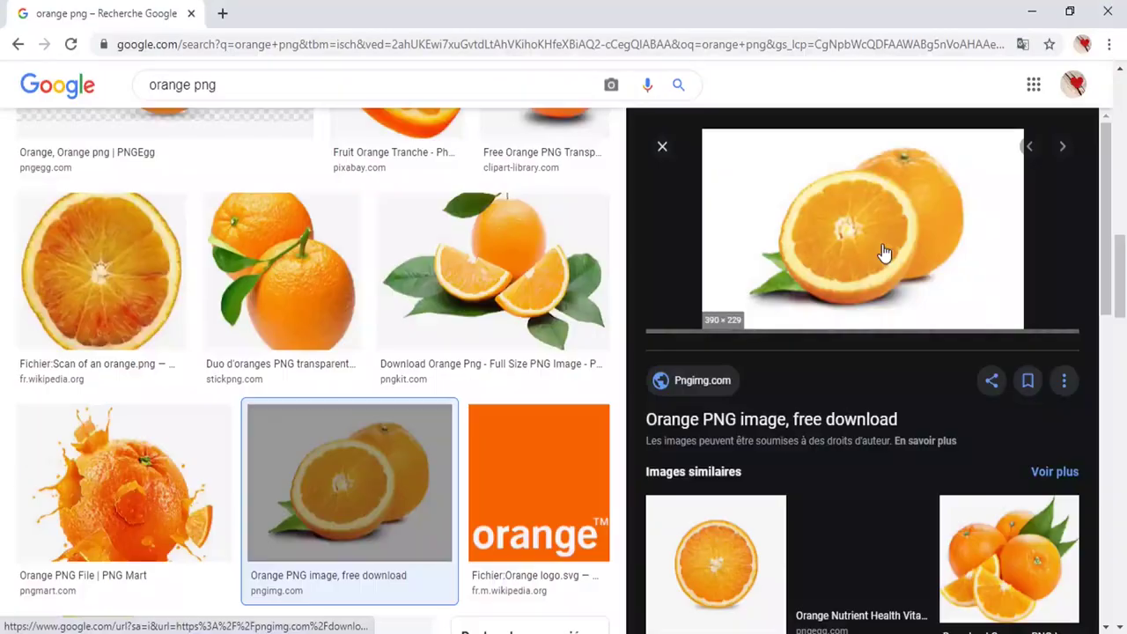
# Step: Drag the whole-and-half orange image from Google Images into the poster as orange_PNG804
pyautogui.moveTo(921, 257)
pyautogui.mouseDown()
pyautogui.moveTo(312, 583)
pyautogui.moveTo(436, 383)
pyautogui.moveTo(607, 279)
pyautogui.moveTo(614, 238)
pyautogui.moveTo(659, 241)
pyautogui.moveTo(639, 224)
pyautogui.moveTo(647, 244)
pyautogui.mouseUp()
# Step: Commit the placed orange and move it to the lower left beside the glass base
pyautogui.press('b')
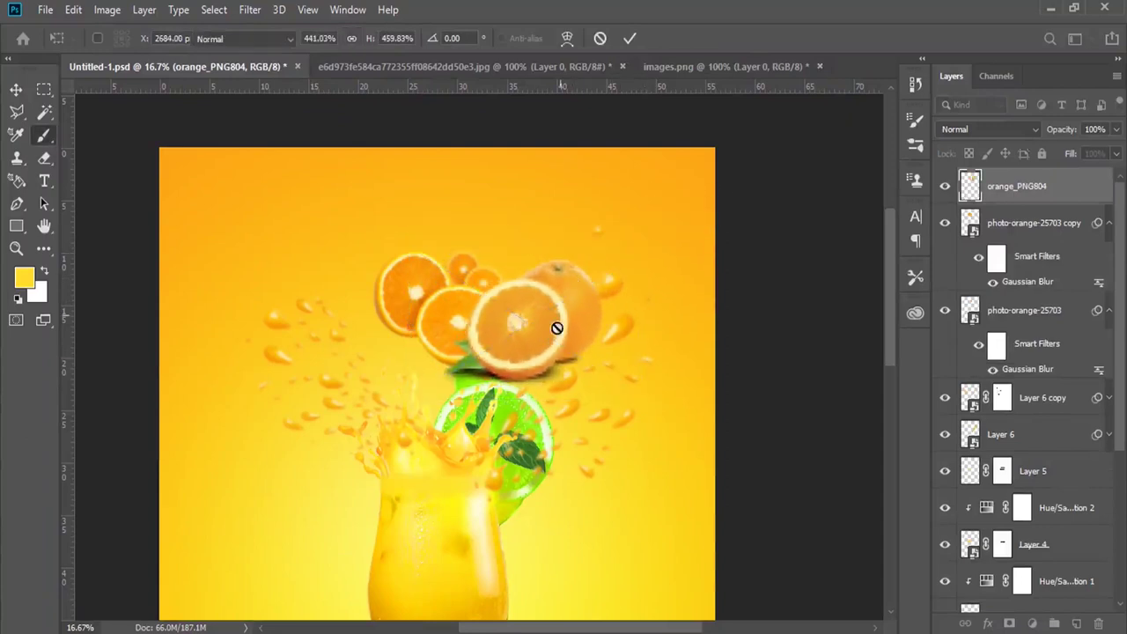
pyautogui.click(16, 90)
pyautogui.moveTo(516, 322); pyautogui.dragTo(340, 560)
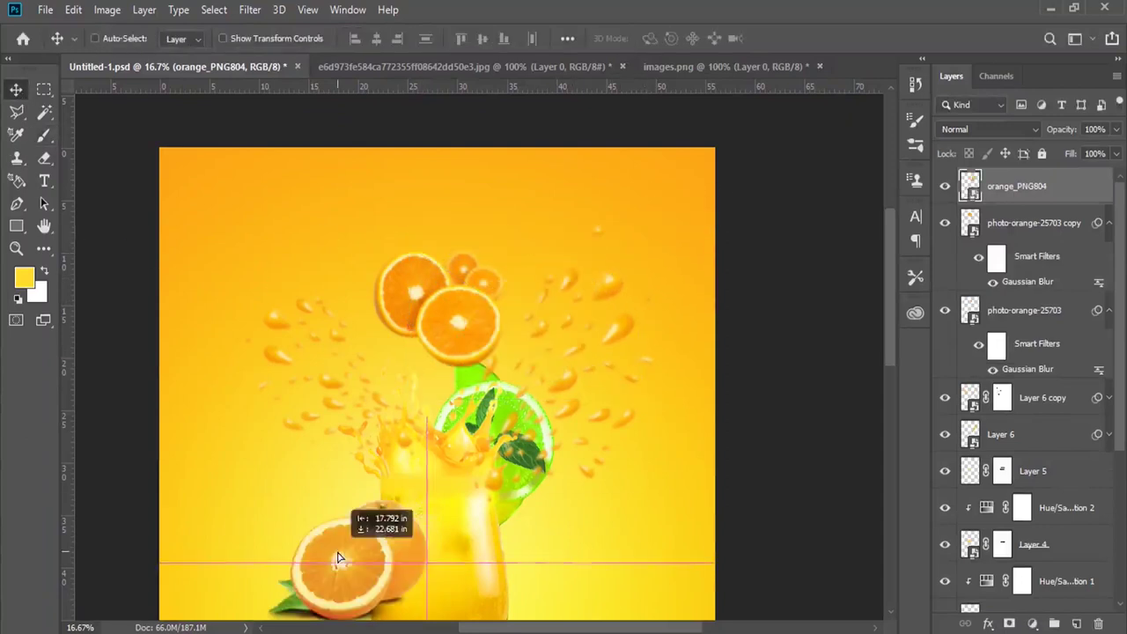
pyautogui.scroll(-5, 383, 431)
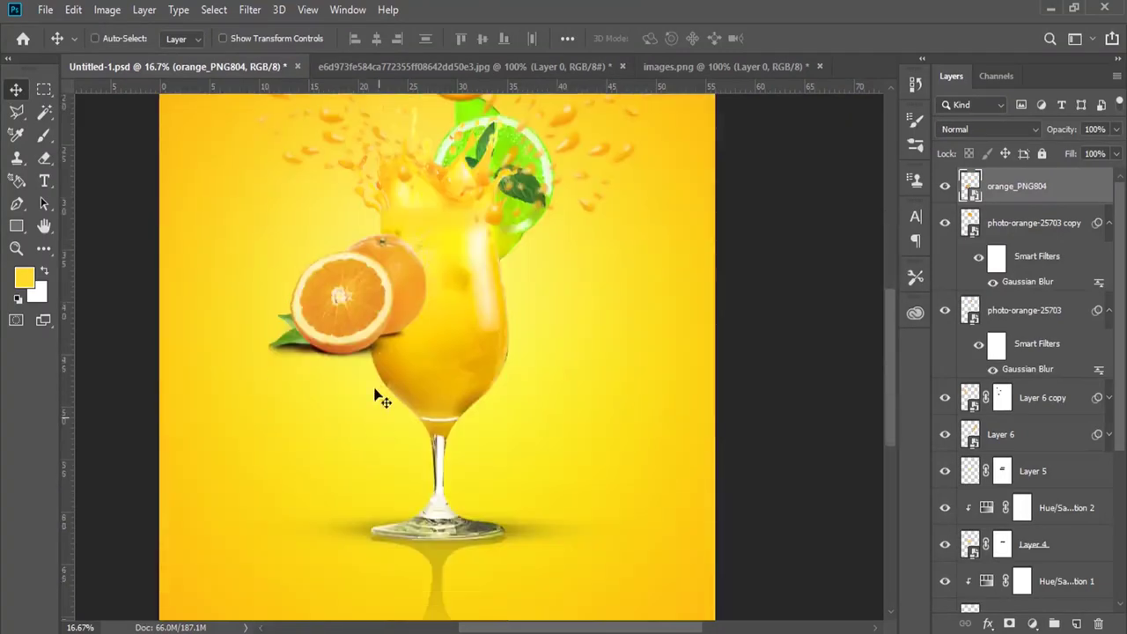
pyautogui.scroll(-2, 377, 397)
pyautogui.moveTo(359, 239); pyautogui.dragTo(349, 425)
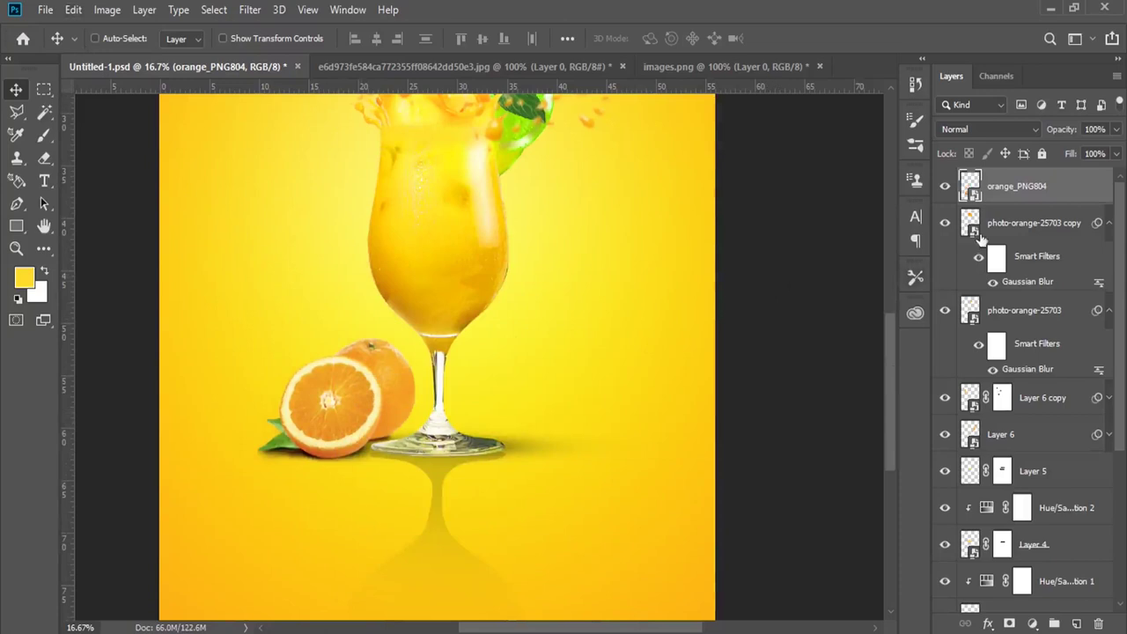
# Step: Add a Hue/Saturation layer clipped to the orange with Hue +6 and slightly lower saturation
pyautogui.click(1034, 623)
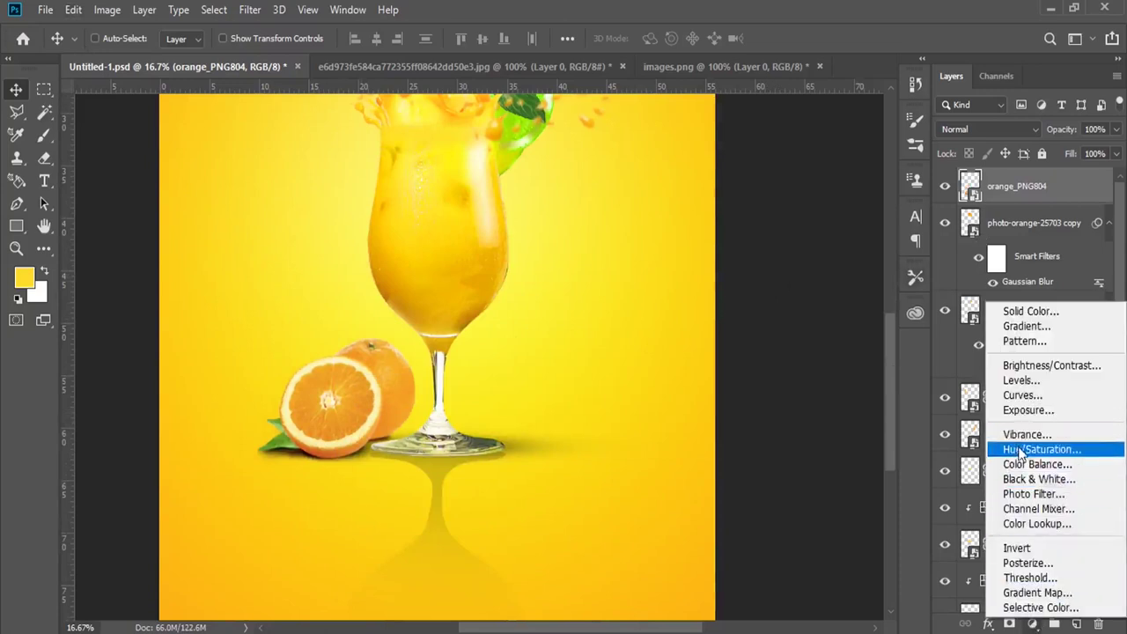
pyautogui.click(1030, 451)
pyautogui.hotkey('ctrl', 'alt', 'g')
pyautogui.moveTo(825, 218); pyautogui.dragTo(830, 220)
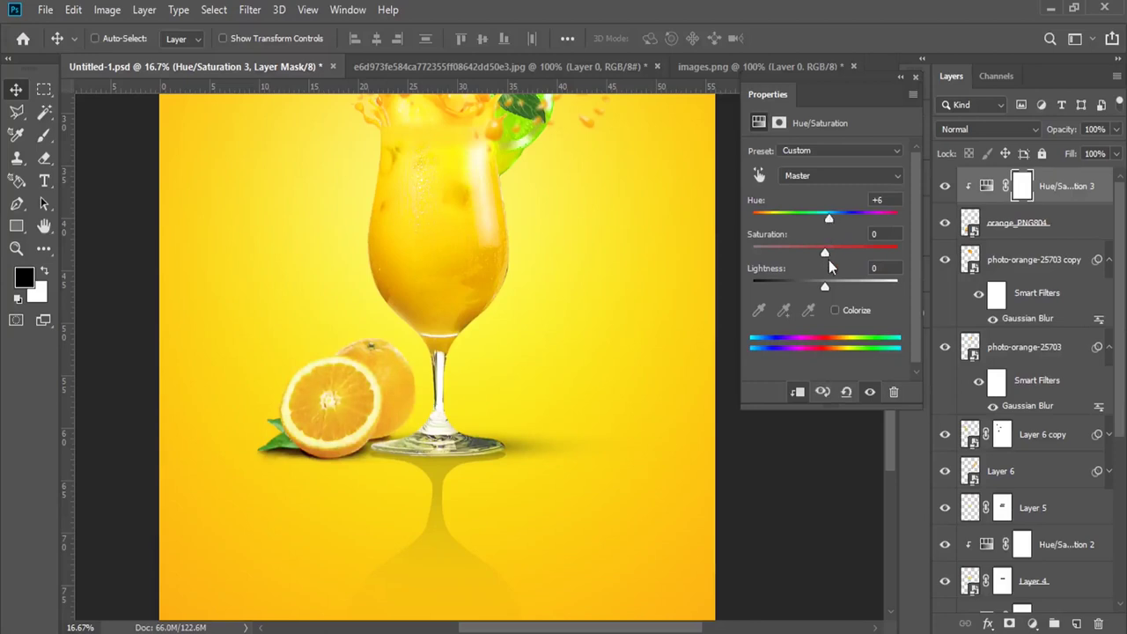
pyautogui.moveTo(838, 252); pyautogui.dragTo(831, 252)
pyautogui.click(916, 78)
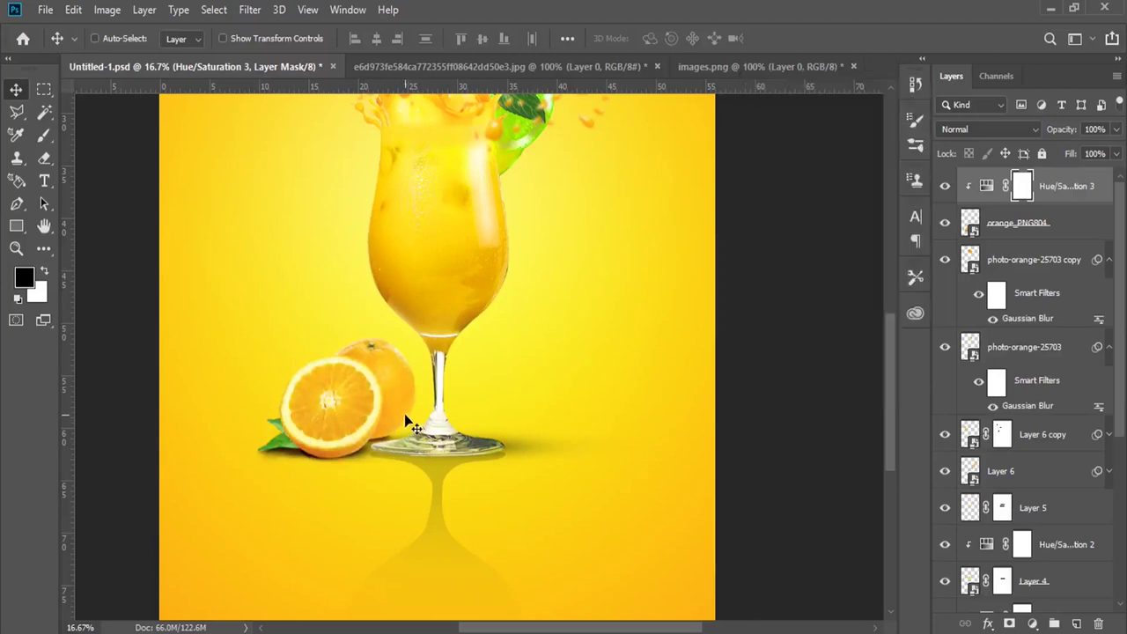
pyautogui.click(73, 9)
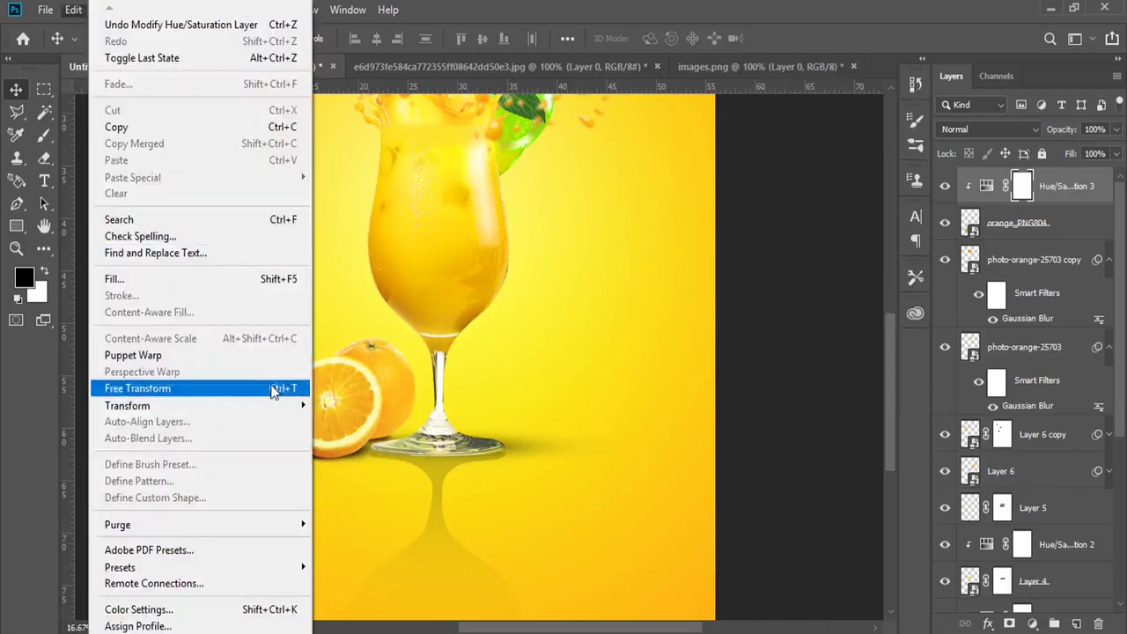
# Step: Select orange_PNG804 and scale it down slightly with Free Transform
pyautogui.click(264, 390)
pyautogui.click(546, 252)
pyautogui.click(1022, 227)
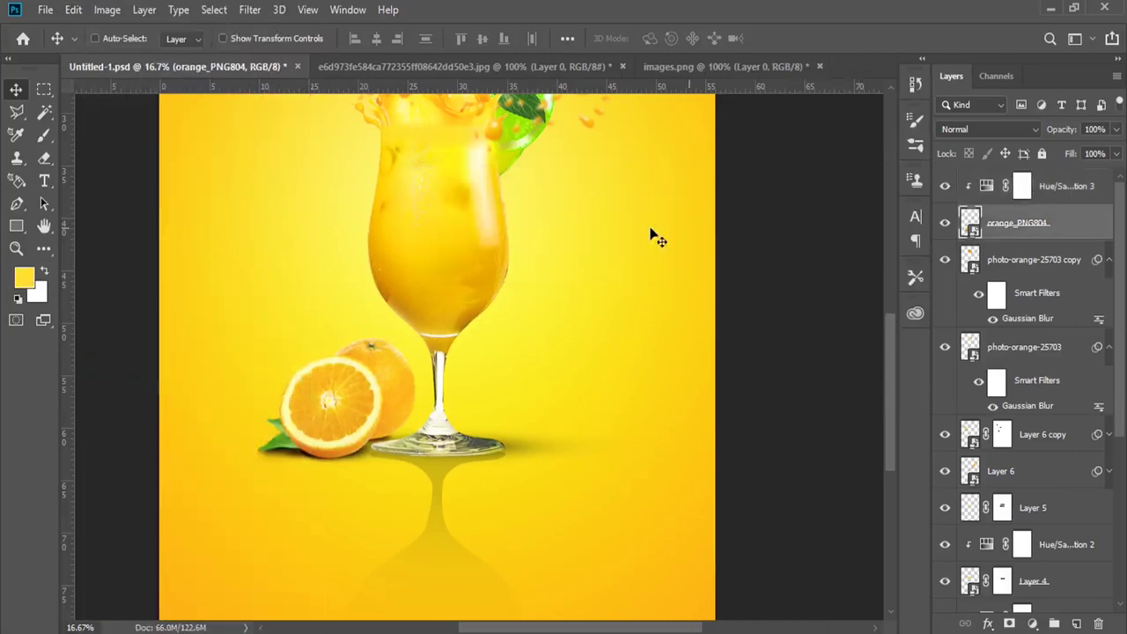
pyautogui.click(73, 10)
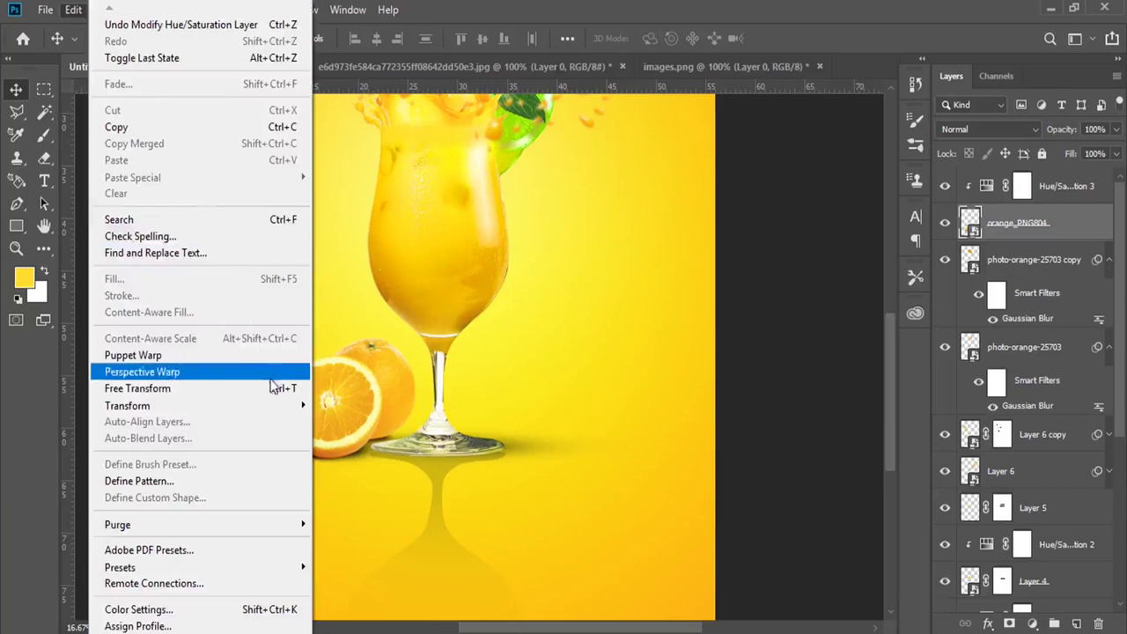
pyautogui.click(176, 385)
pyautogui.moveTo(457, 322); pyautogui.dragTo(445, 333)
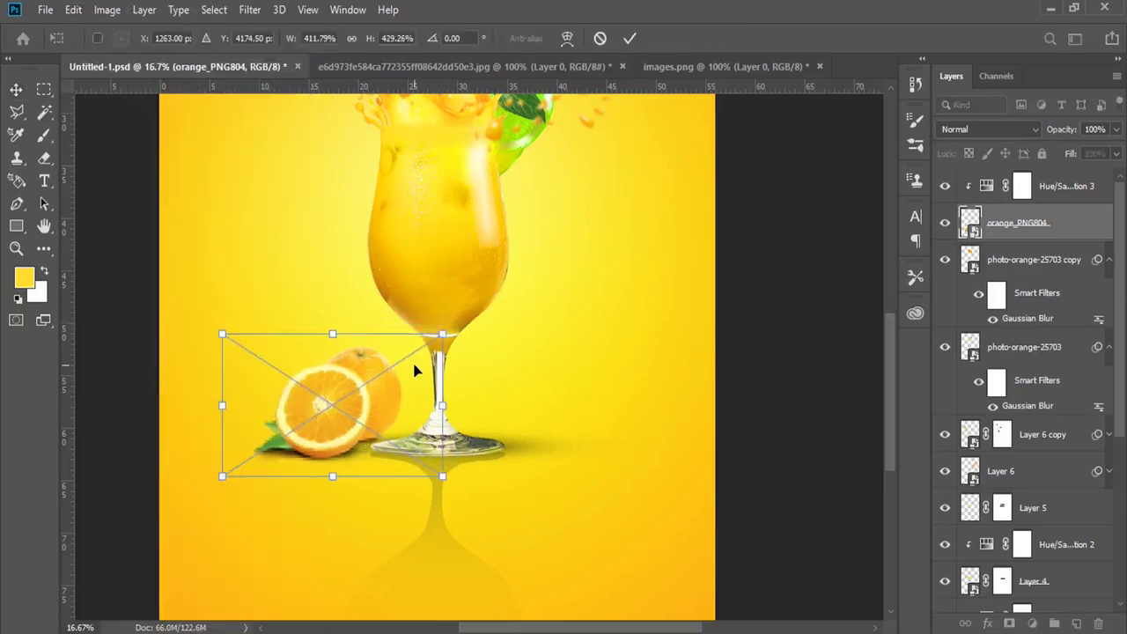
pyautogui.press('Return')
# Step: Zoom out to the whole poster and select the Layer 6 and Layer 6 copy droplets
pyautogui.click(16, 250)
pyautogui.keyDown('alt'); pyautogui.click(496, 345); pyautogui.keyUp('alt')
pyautogui.scroll(3, 484, 327)
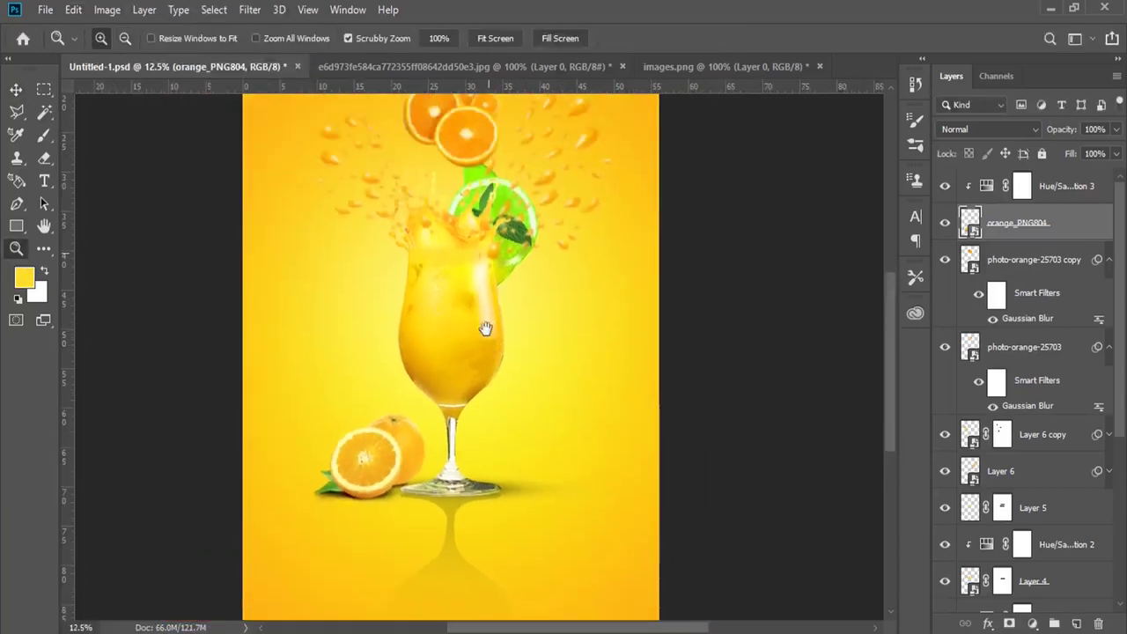
pyautogui.click(16, 89)
pyautogui.rightClick(578, 160)
pyautogui.click(608, 170)
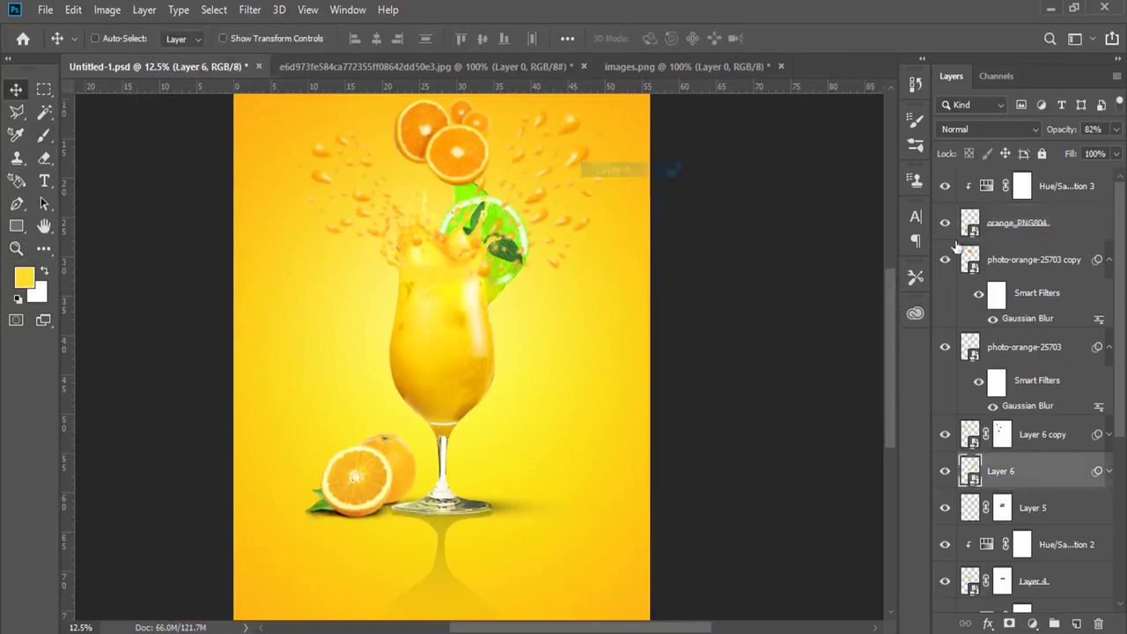
pyautogui.keyDown('ctrl'); pyautogui.click(1041, 435); pyautogui.keyUp('ctrl')
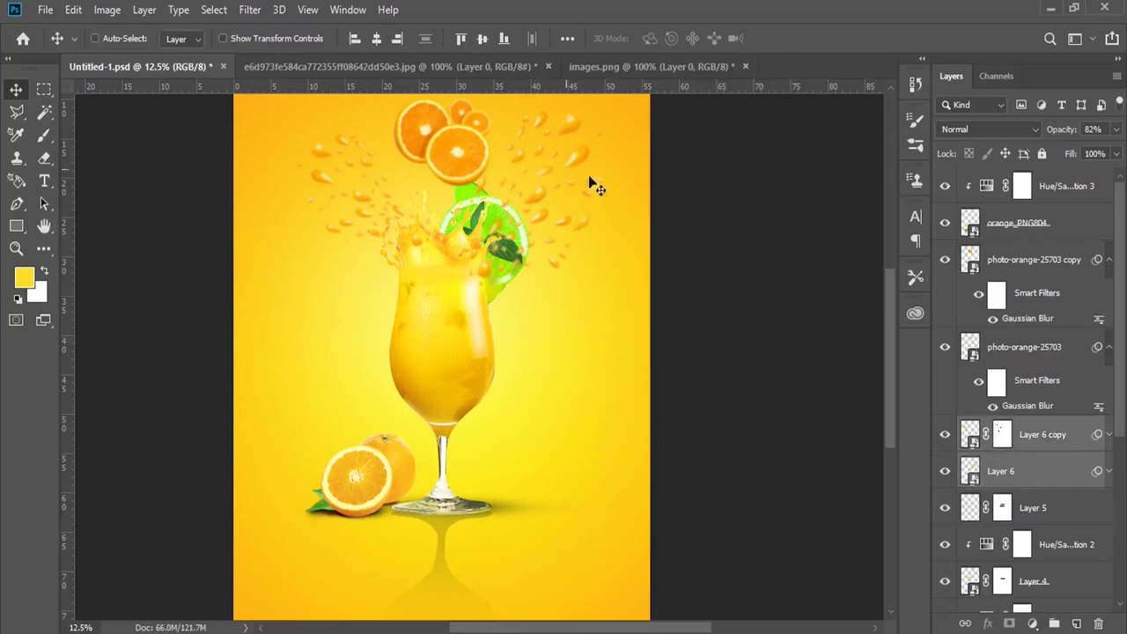
# Step: Duplicate both droplet layers, flip the copy vertically, enlarge it and place it around the glass base
pyautogui.moveTo(1039, 480); pyautogui.dragTo(1076, 623)
pyautogui.moveTo(570, 165); pyautogui.dragTo(569, 390)
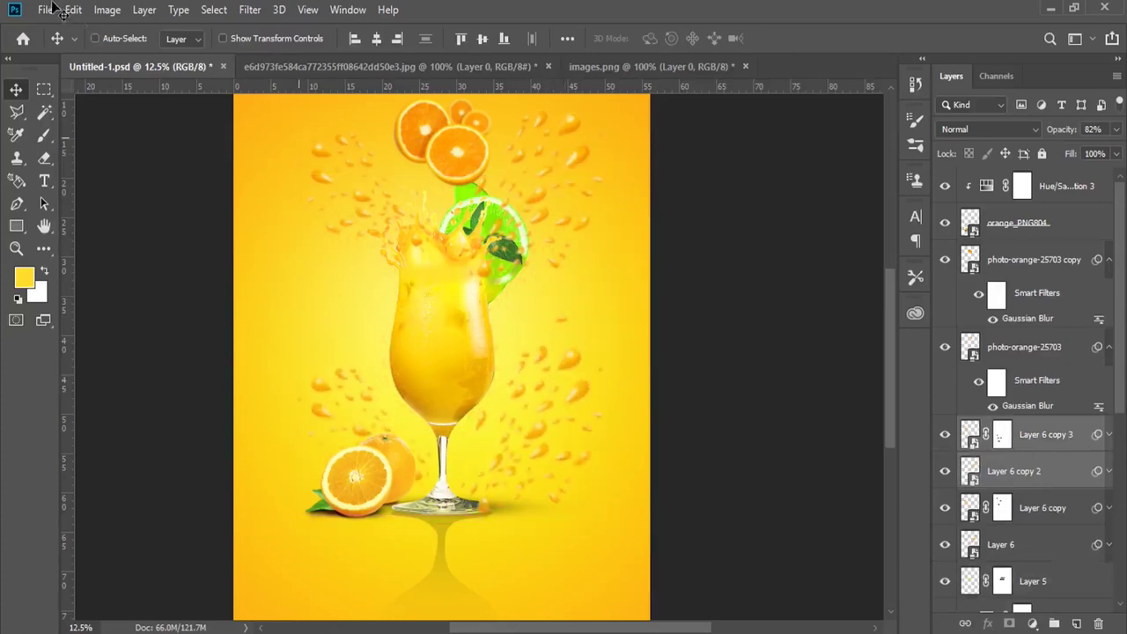
pyautogui.click(73, 10)
pyautogui.click(273, 388)
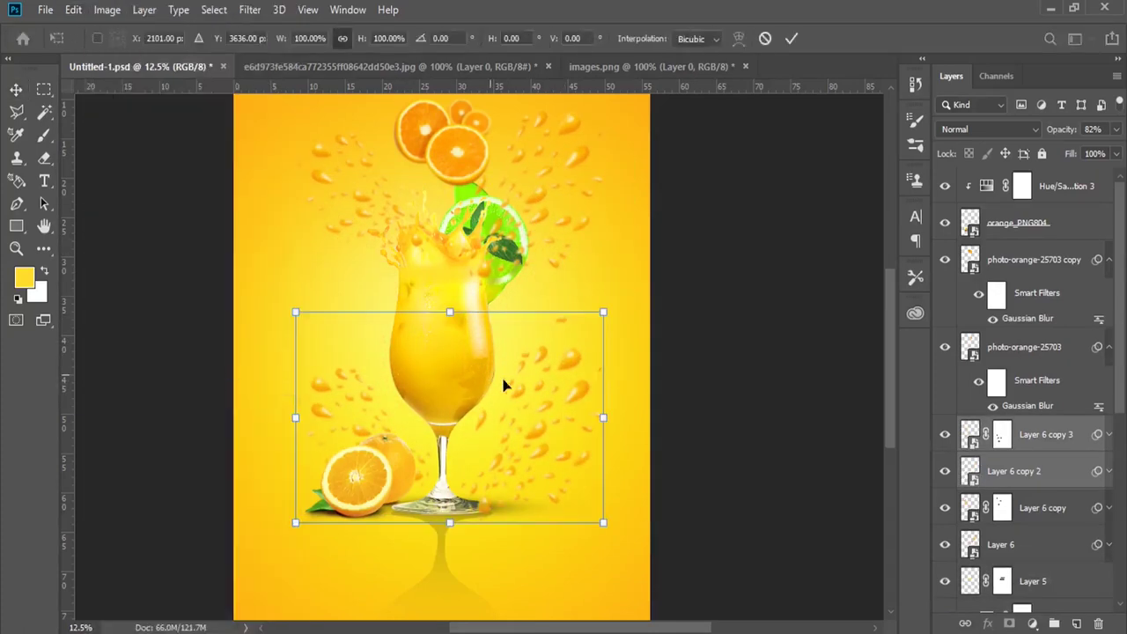
pyautogui.rightClick(571, 528)
pyautogui.click(568, 509)
pyautogui.moveTo(558, 478); pyautogui.dragTo(548, 527)
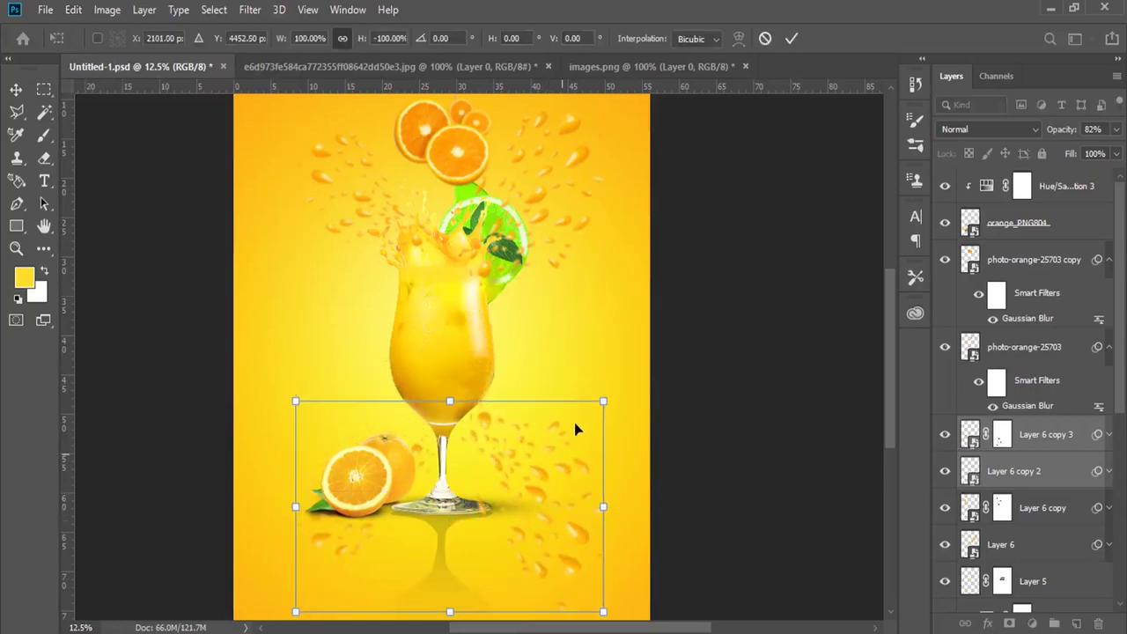
pyautogui.moveTo(602, 400); pyautogui.dragTo(661, 357)
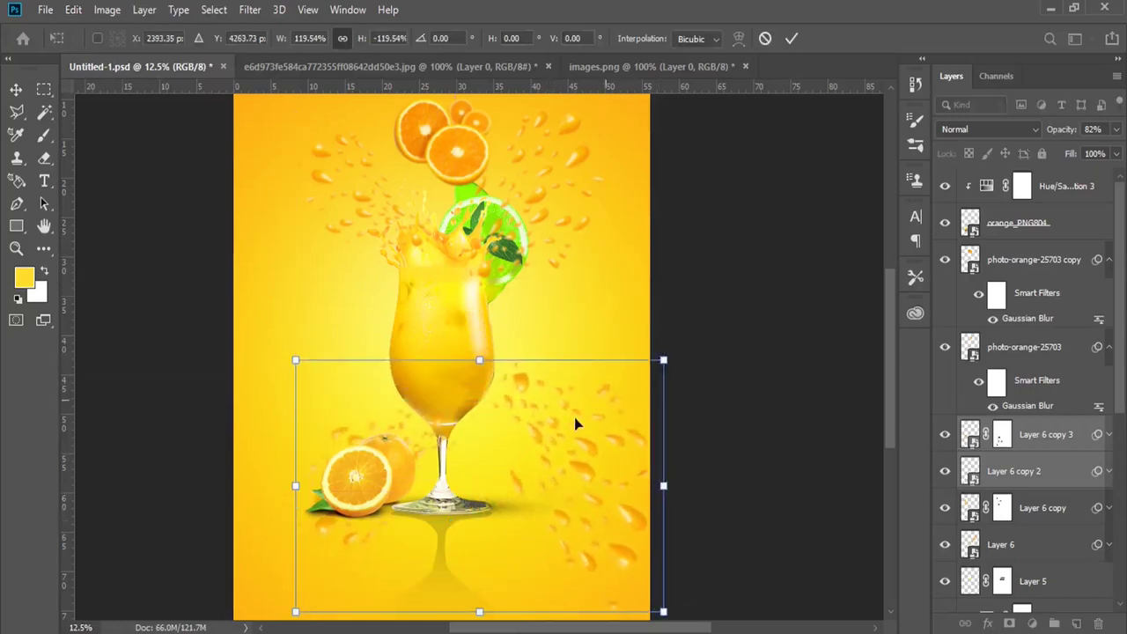
pyautogui.moveTo(576, 423); pyautogui.dragTo(624, 429)
# Step: Move the droplet copies behind the juice glass layer and select Layer 6 copy 2
pyautogui.moveTo(1035, 445); pyautogui.dragTo(1036, 608)
pyautogui.rightClick(535, 478)
pyautogui.click(563, 511)
pyautogui.click(73, 10)
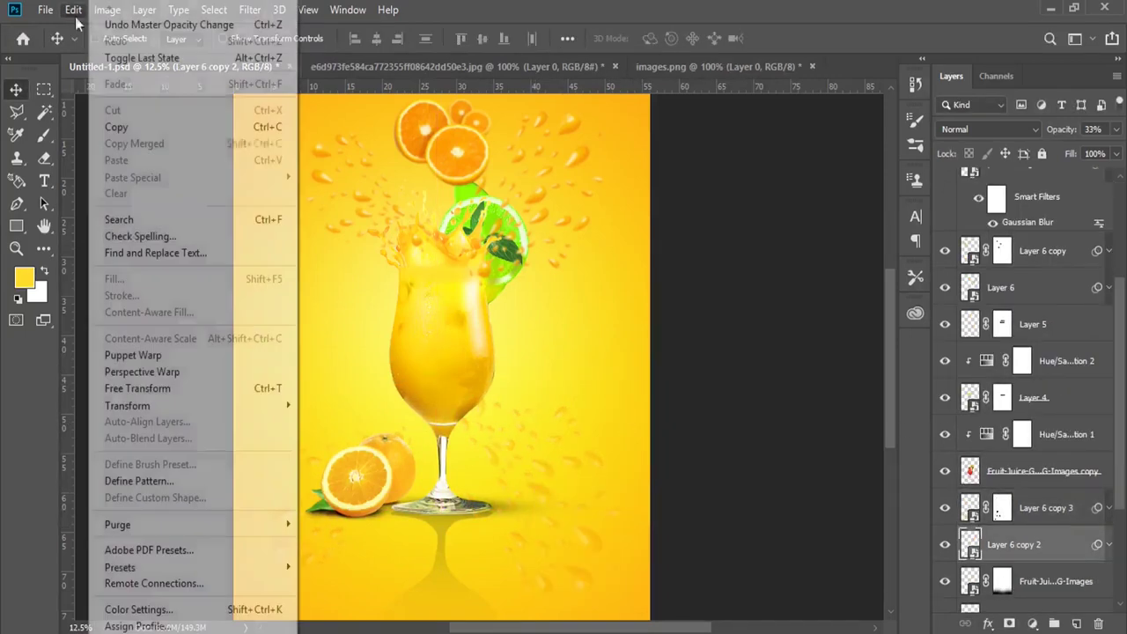
# Step: Rescale the Layer 6 copy 2 droplets and rotate them about 102 degrees
pyautogui.click(246, 387)
pyautogui.press('Return')
pyautogui.click(73, 10)
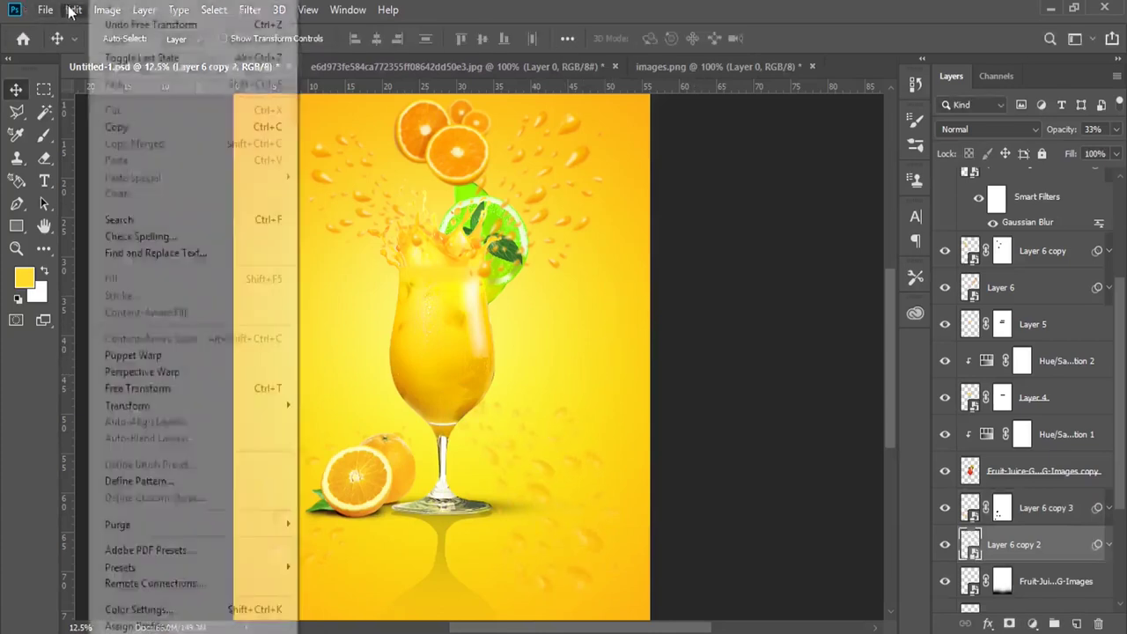
pyautogui.click(159, 388)
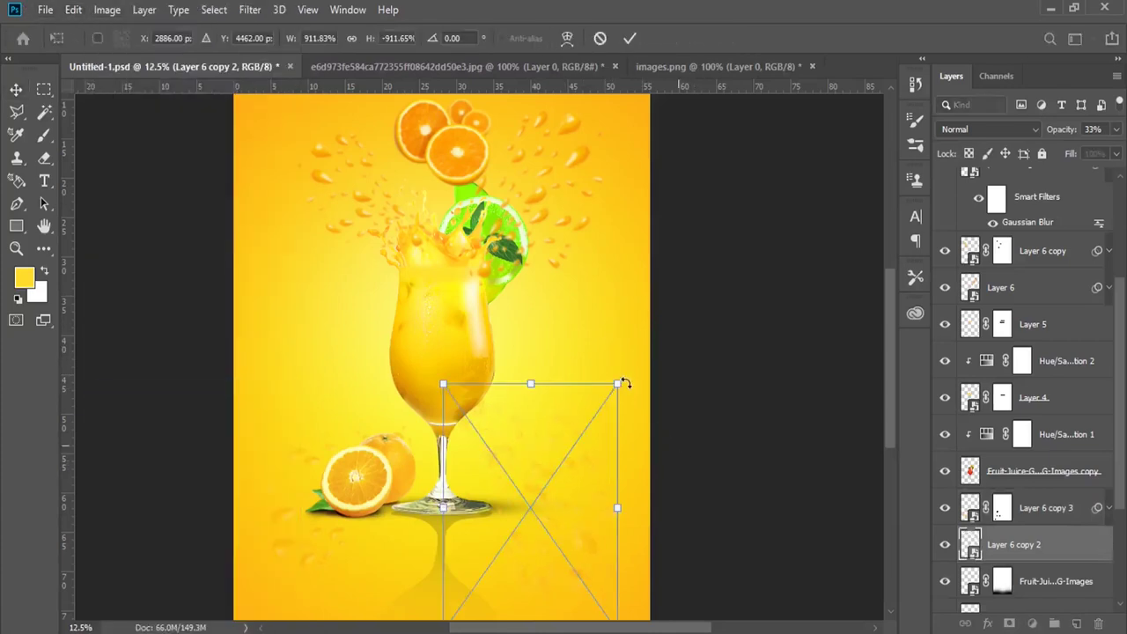
pyautogui.moveTo(619, 383); pyautogui.dragTo(502, 300)
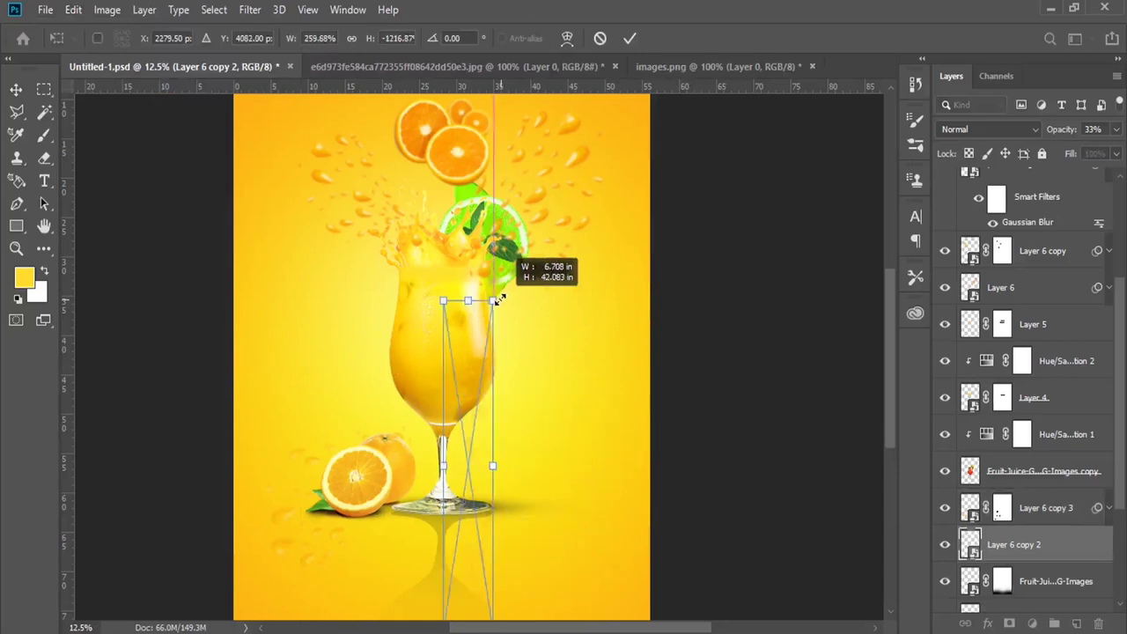
pyautogui.moveTo(502, 300); pyautogui.dragTo(511, 247)
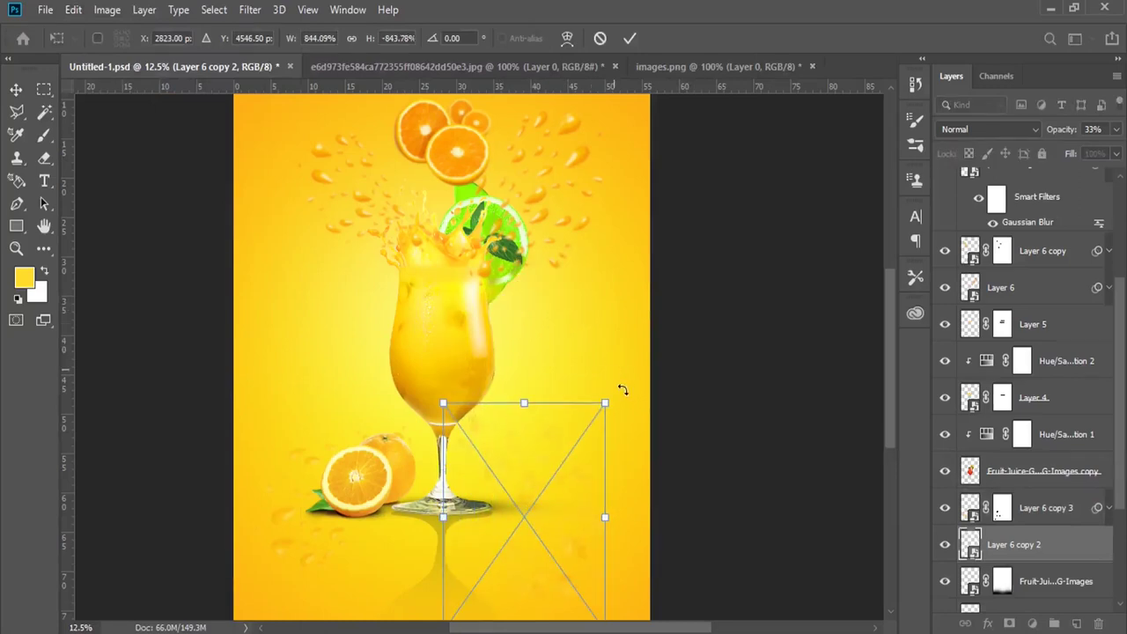
pyautogui.scroll(-2, 616, 388)
pyautogui.moveTo(608, 372)
pyautogui.mouseDown()
pyautogui.moveTo(499, 379)
pyautogui.moveTo(579, 297)
pyautogui.mouseUp()
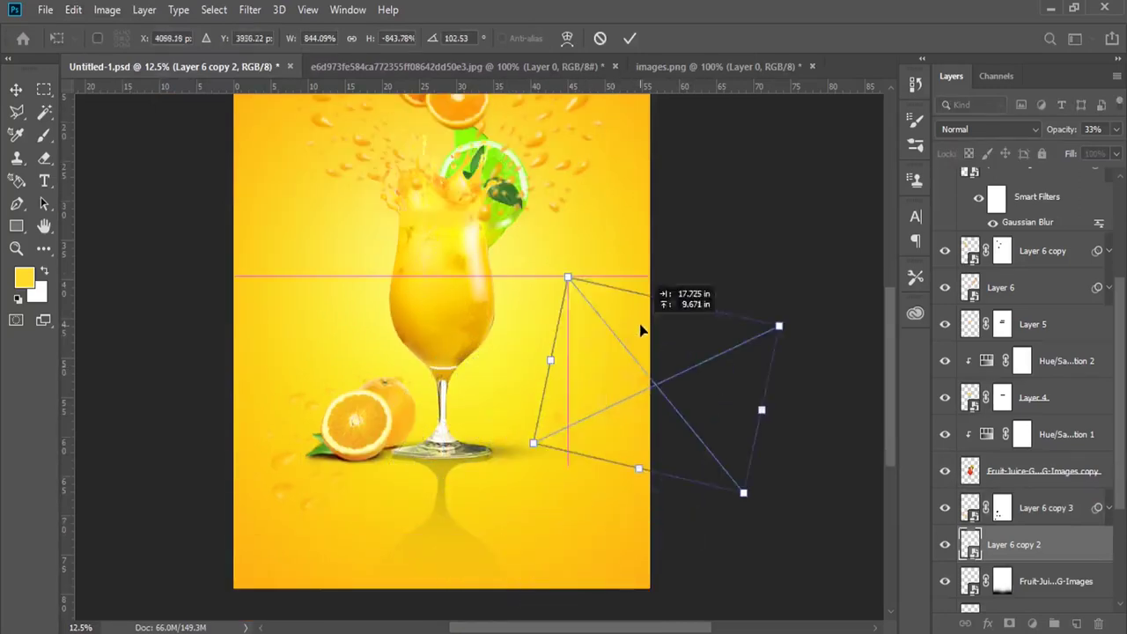
pyautogui.press('Return')
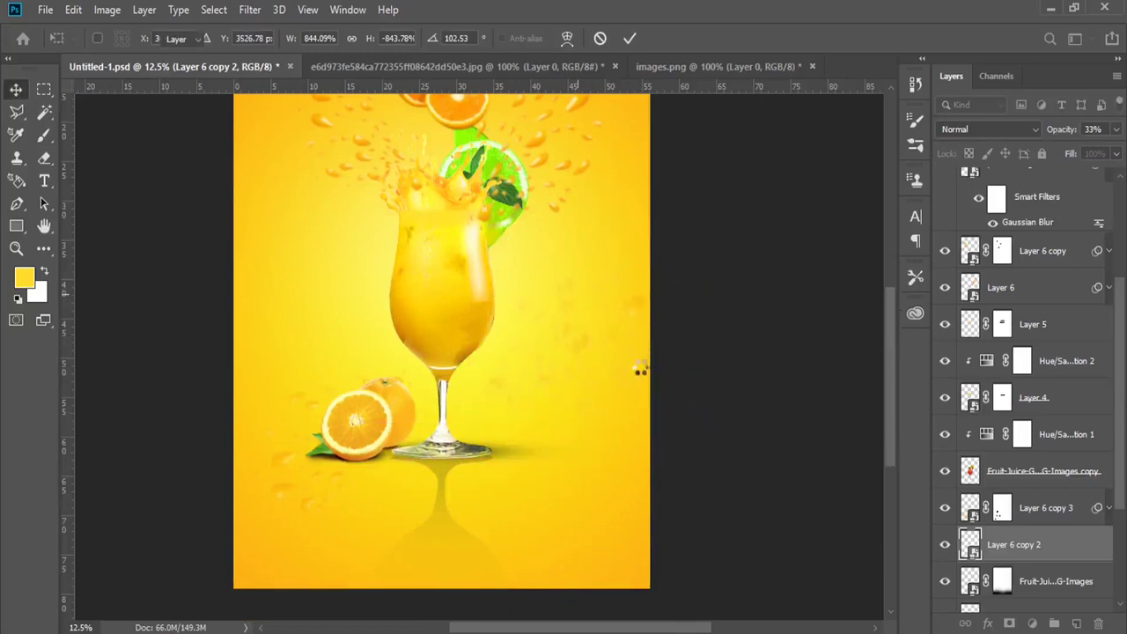
# Step: Rotate the droplets further to about 139 degrees and reposition them
pyautogui.click(73, 9)
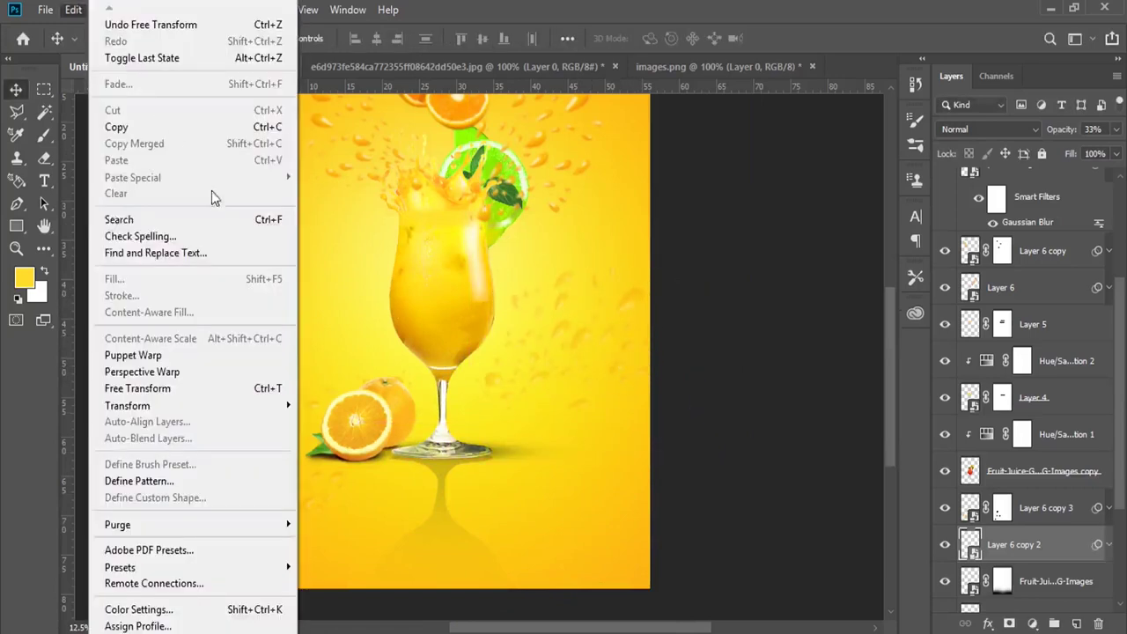
pyautogui.click(176, 381)
pyautogui.moveTo(631, 231); pyautogui.dragTo(652, 255)
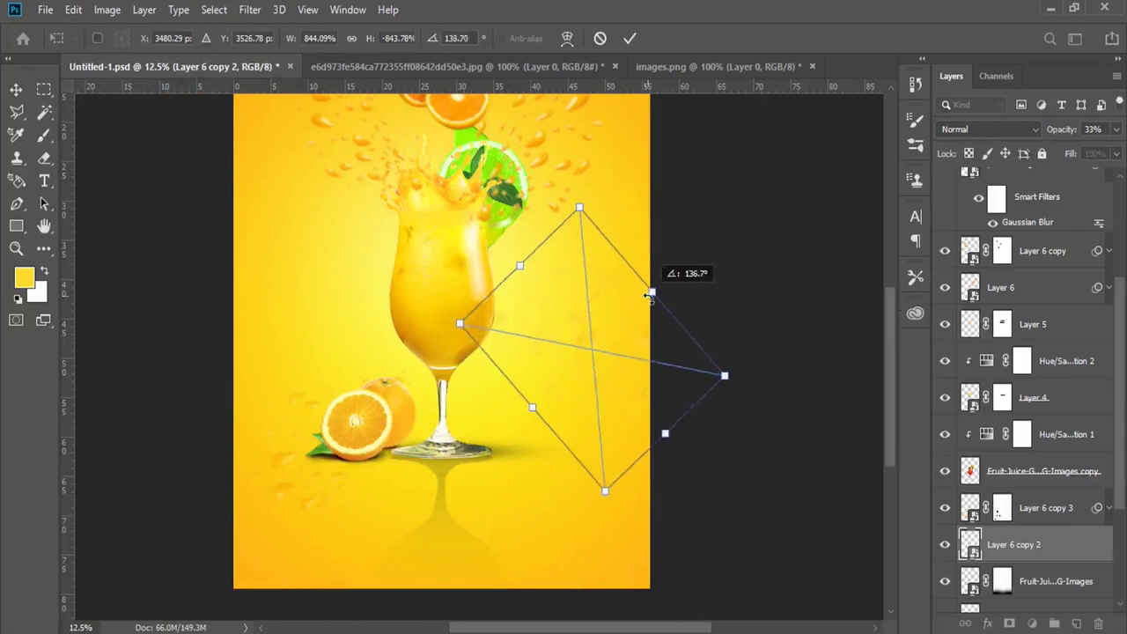
pyautogui.press('Return')
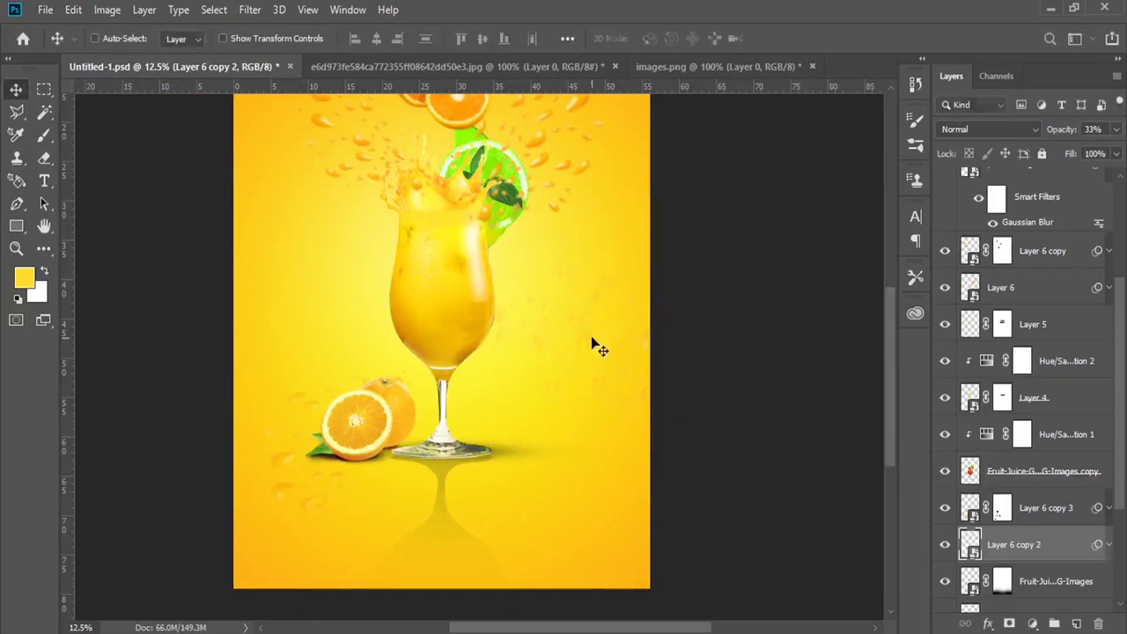
pyautogui.moveTo(607, 338); pyautogui.dragTo(599, 310)
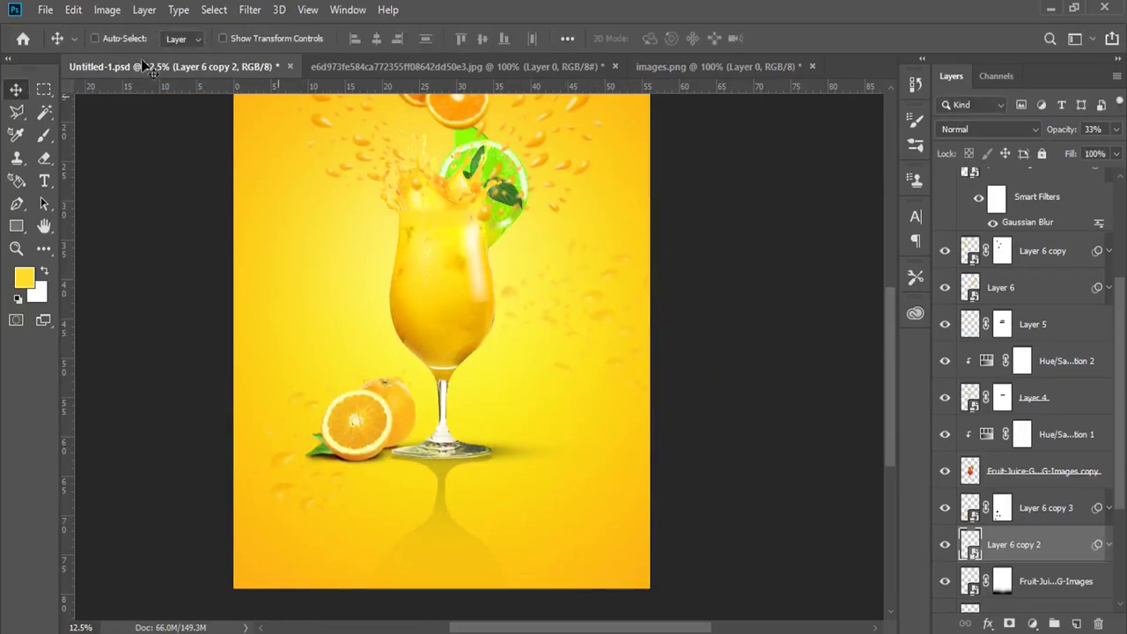
# Step: Shrink the droplets to about 568% width, move them beside the glass, then delete the layer
pyautogui.click(73, 10)
pyautogui.click(132, 387)
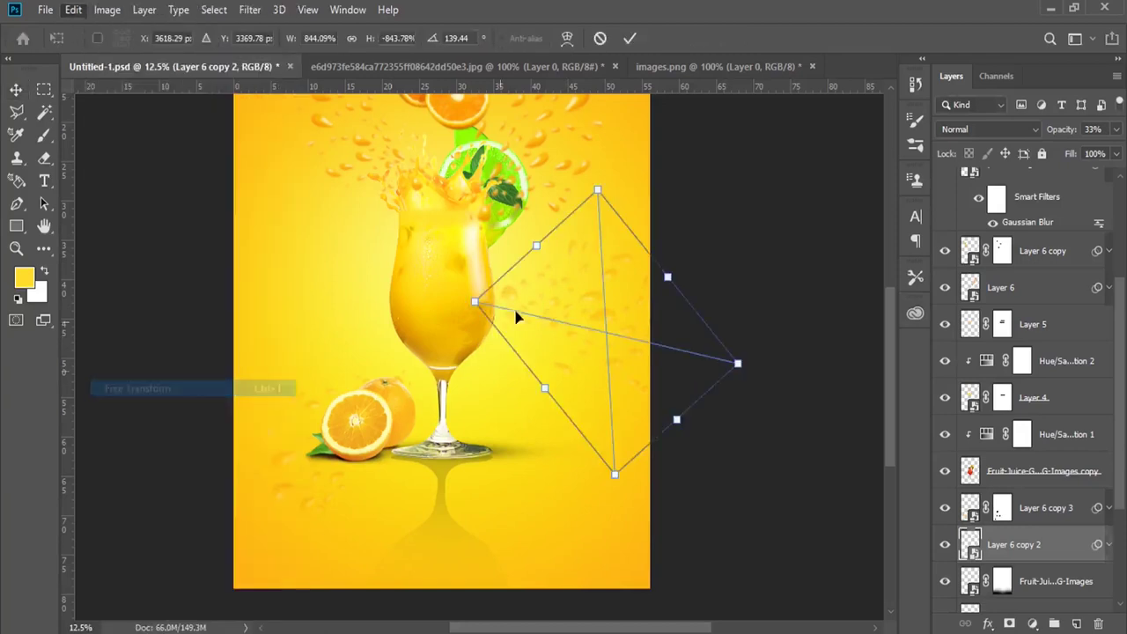
pyautogui.moveTo(737, 362); pyautogui.dragTo(649, 340)
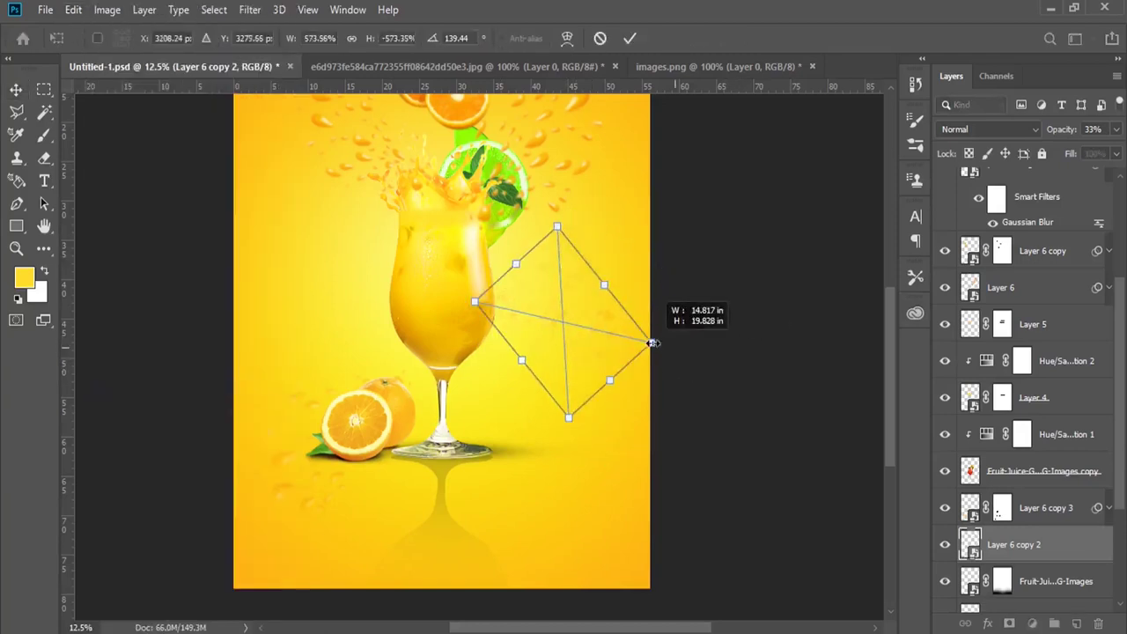
pyautogui.press('Return')
pyautogui.moveTo(596, 329); pyautogui.dragTo(603, 295)
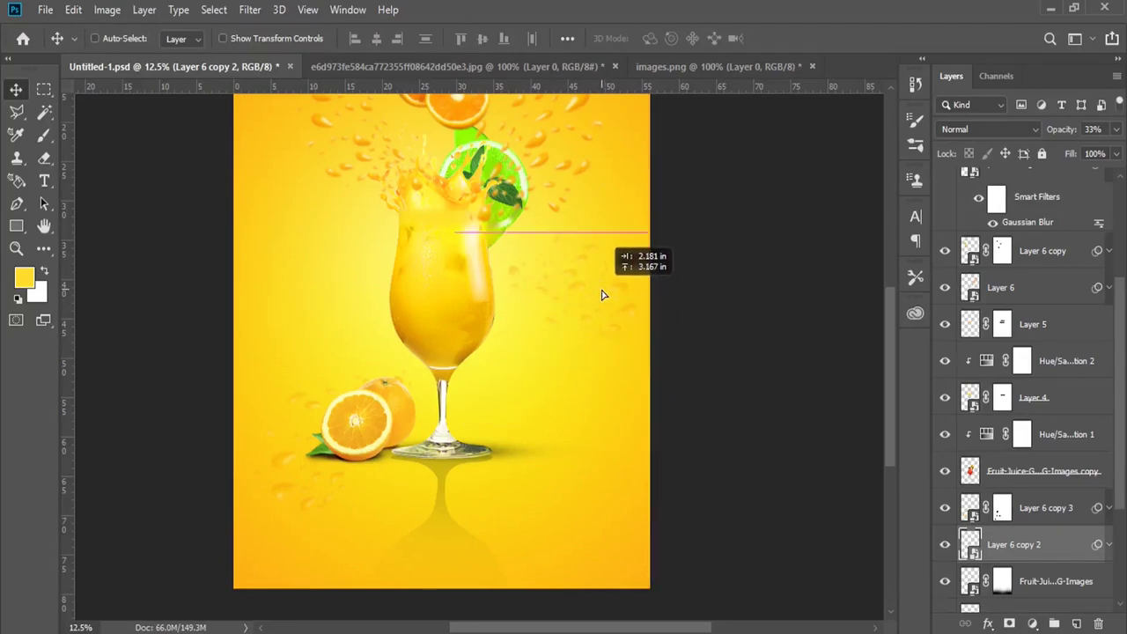
pyautogui.moveTo(603, 295); pyautogui.dragTo(609, 406)
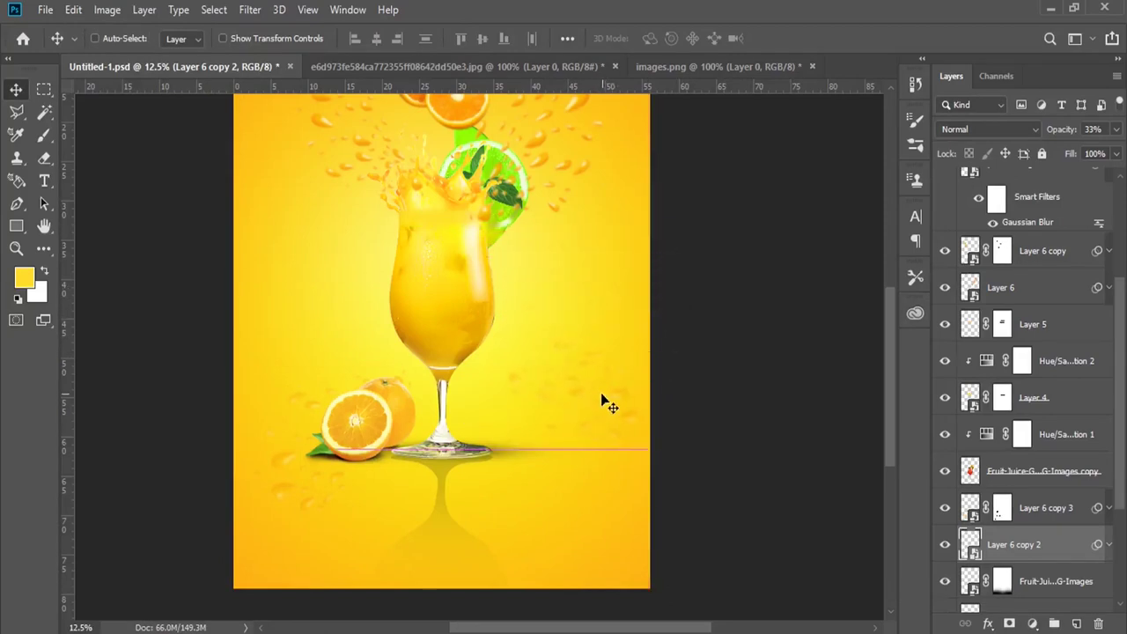
pyautogui.press('Delete')
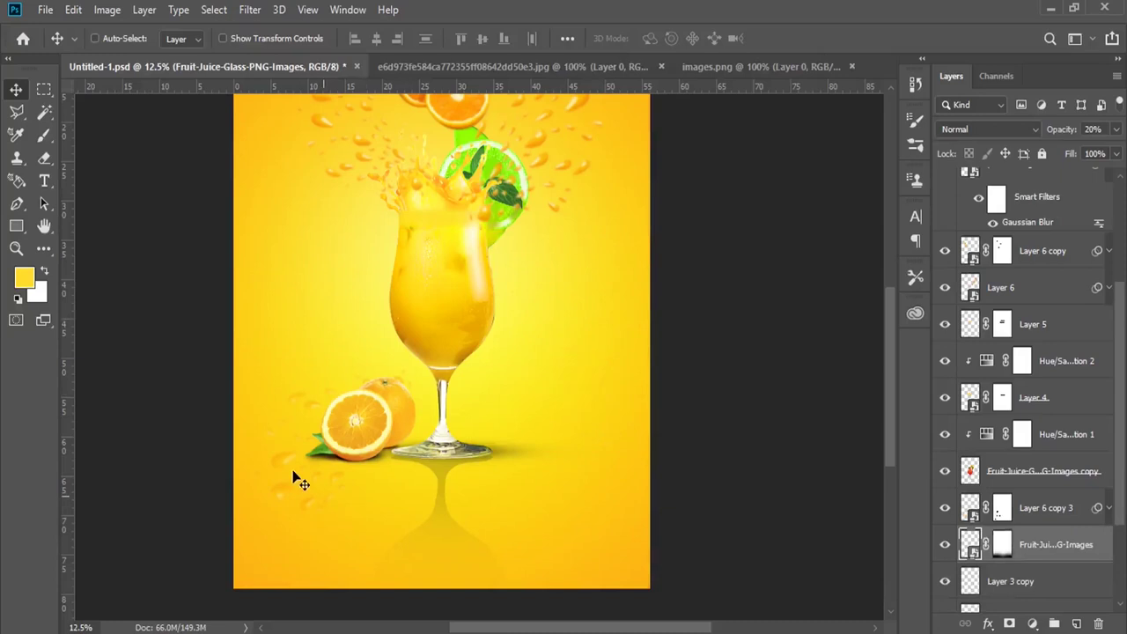
# Step: Duplicate the Layer 6 copy 3 droplets, flip the copy horizontally and shift it right of the glass
pyautogui.rightClick(284, 469)
pyautogui.click(299, 473)
pyautogui.moveTo(288, 458); pyautogui.dragTo(512, 487)
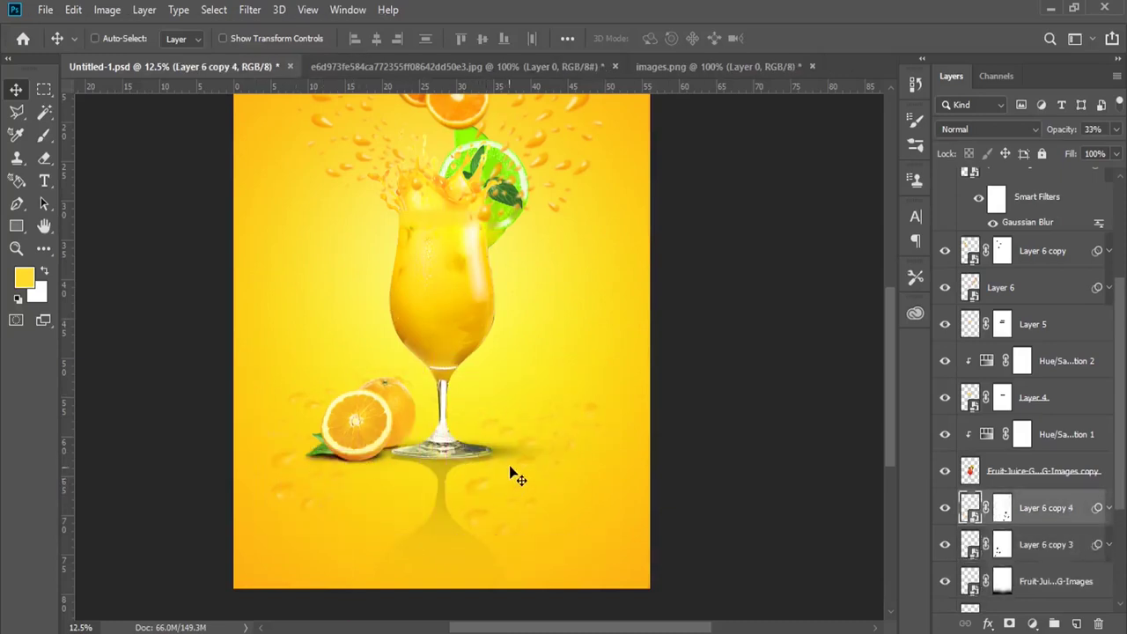
pyautogui.hotkey('ctrl', 't')
pyautogui.rightClick(590, 542)
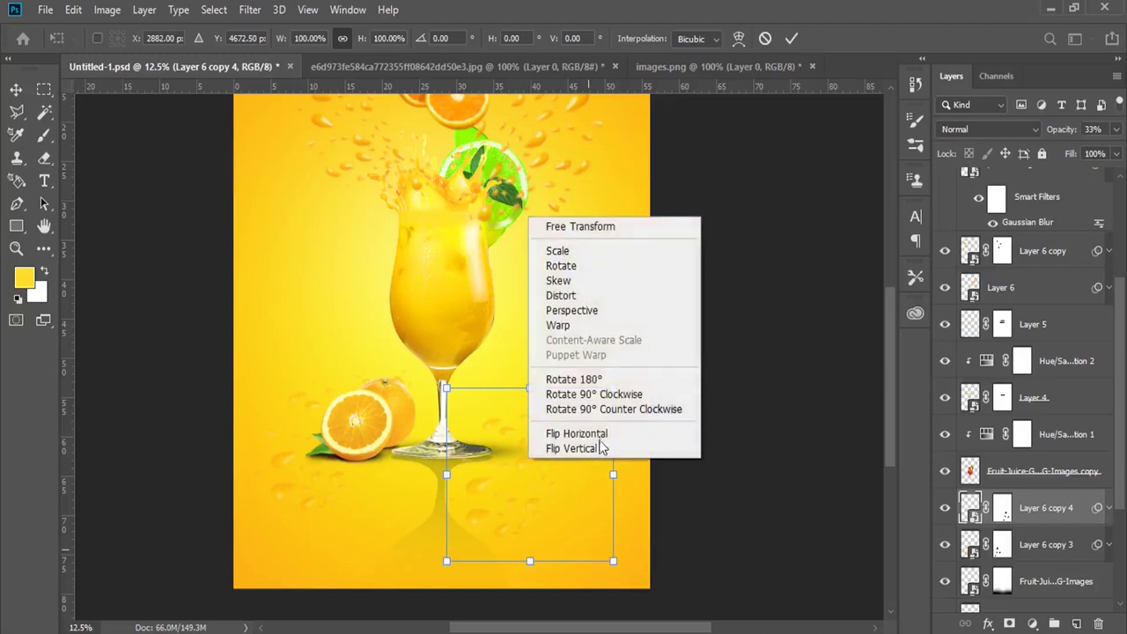
pyautogui.click(588, 433)
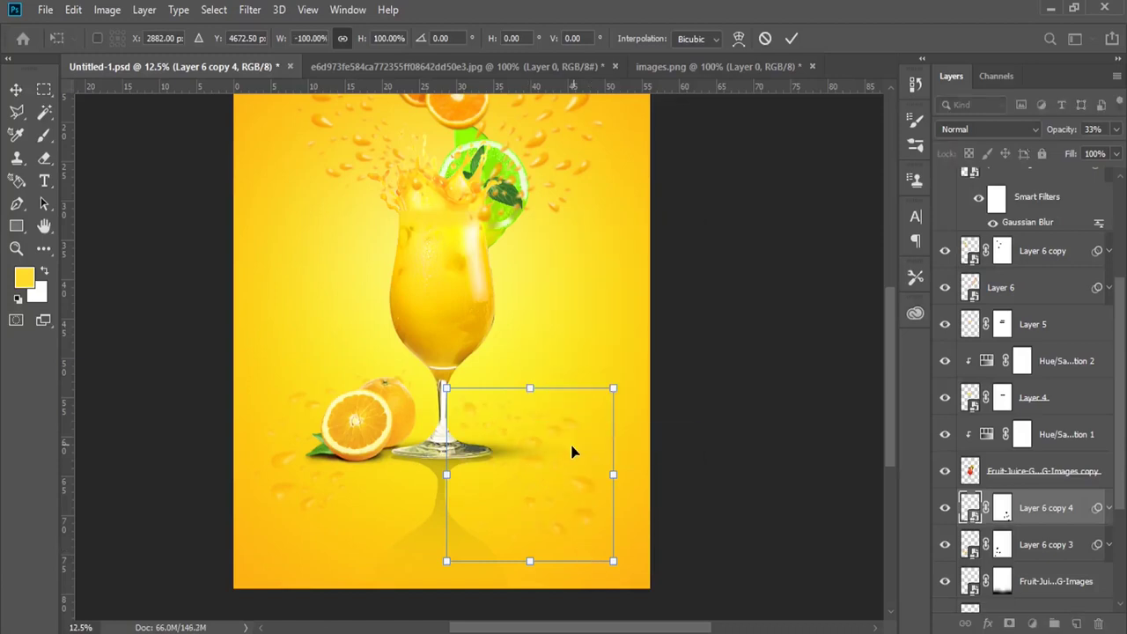
pyautogui.press('Return')
pyautogui.moveTo(521, 427); pyautogui.dragTo(542, 434)
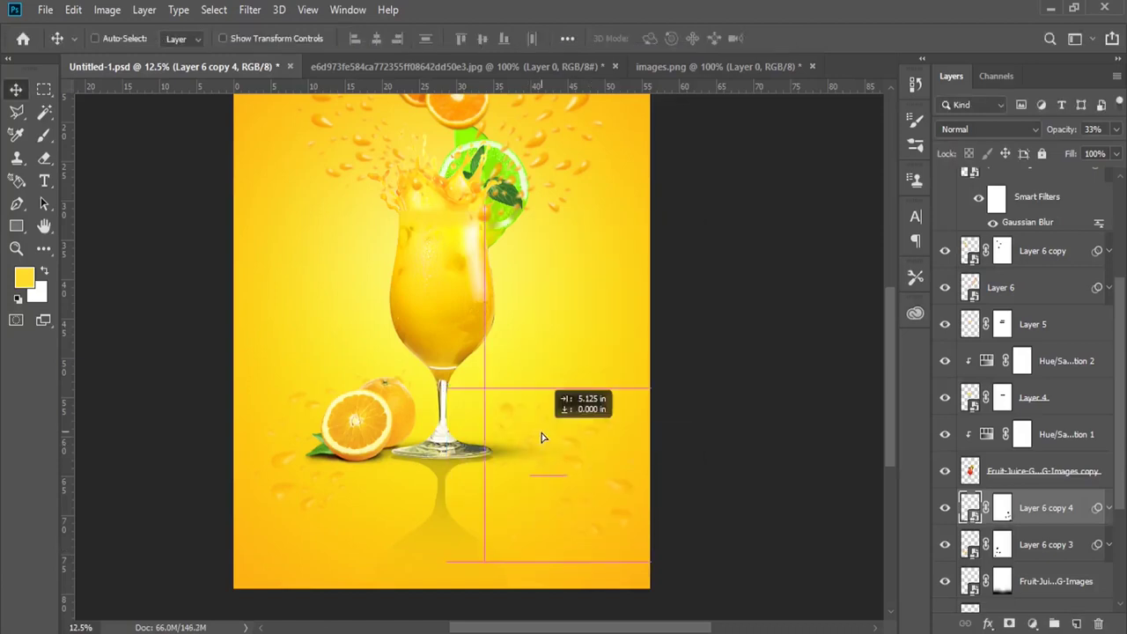
# Step: Nudge the original Layer 6 copy 3 droplets slightly to the left
pyautogui.rightClick(273, 465)
pyautogui.click(304, 469)
pyautogui.moveTo(307, 469); pyautogui.dragTo(298, 467)
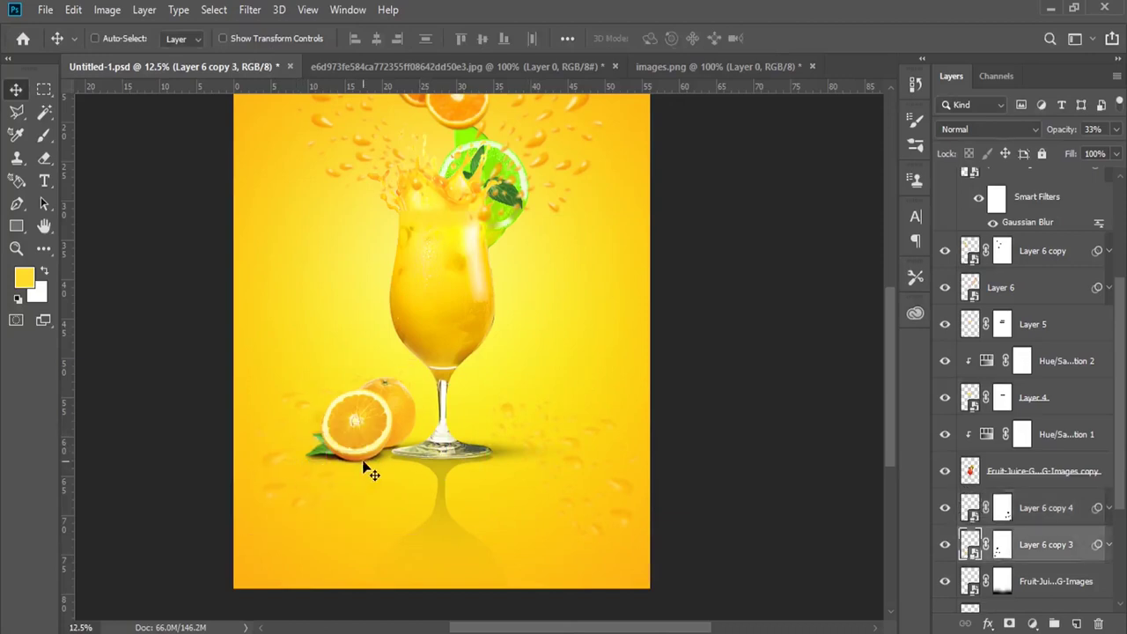
pyautogui.scroll(3, 467, 265)
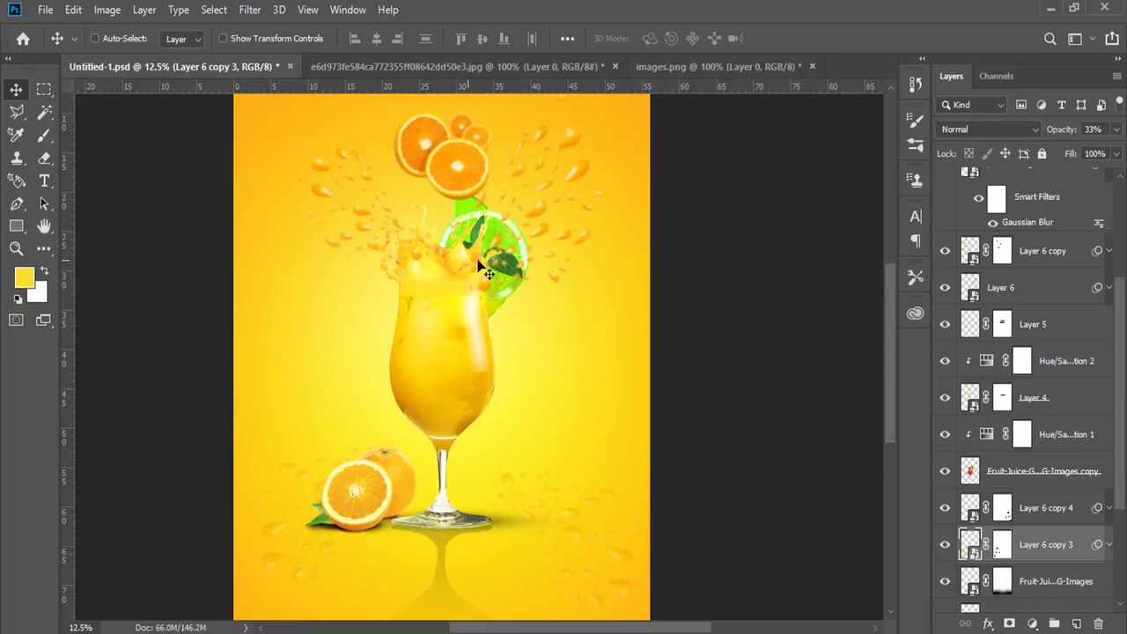
pyautogui.scroll(3, 513, 284)
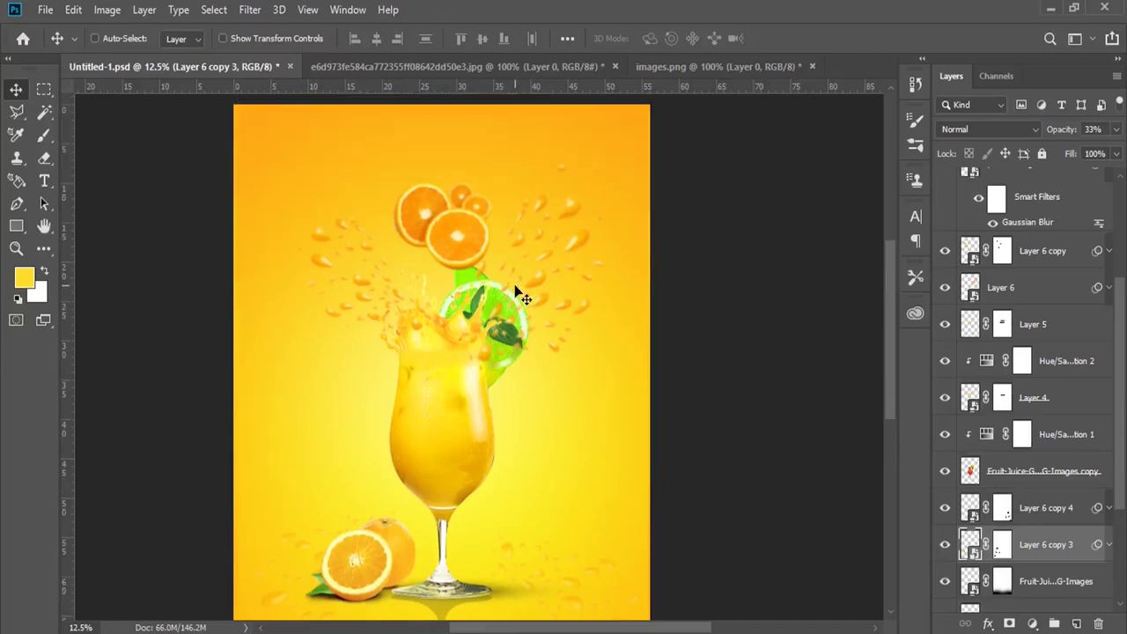
pyautogui.click(432, 555)
# Step: Search Google Images for 'orange splash png' and scroll through the results
pyautogui.click(195, 84)
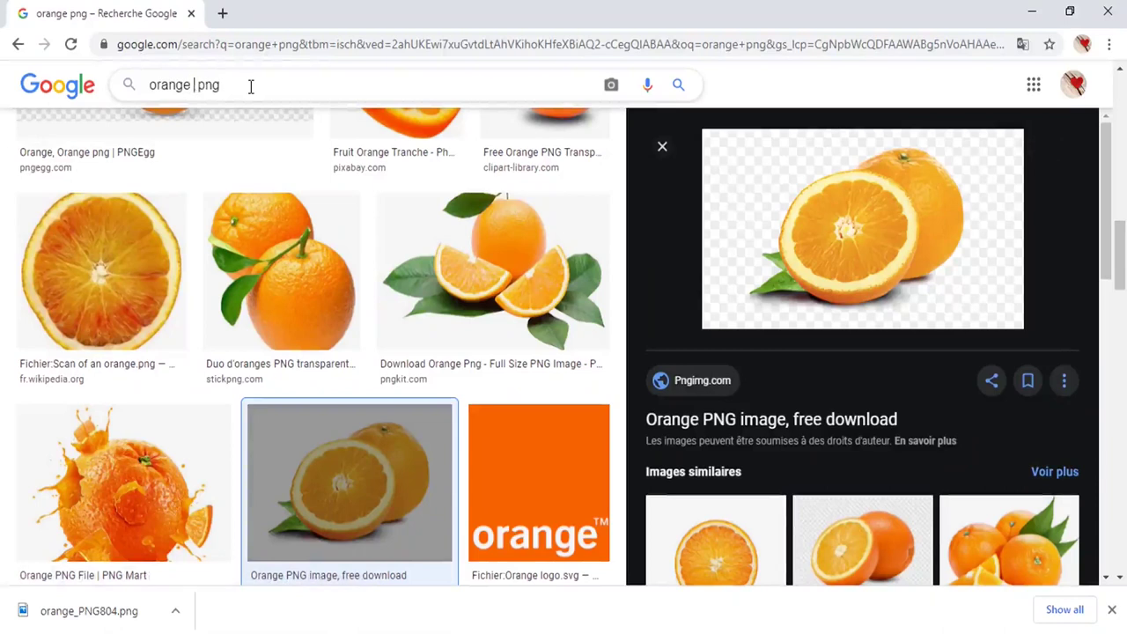
pyautogui.write('splash')
pyautogui.press('Return')
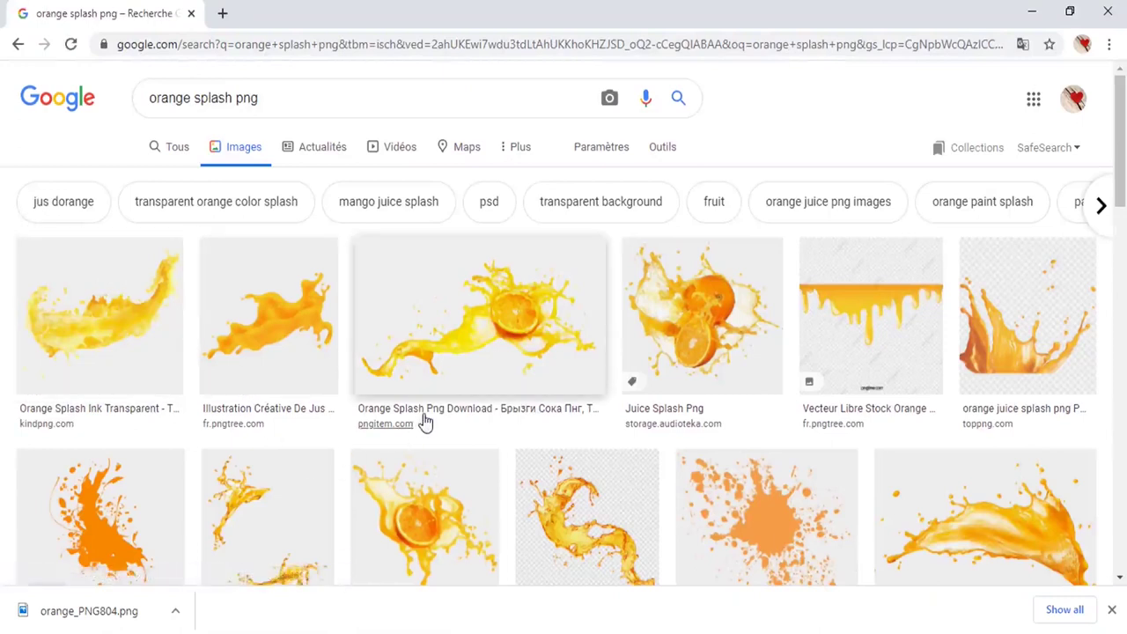
pyautogui.click(584, 526)
pyautogui.scroll(-2, 670, 449)
pyautogui.scroll(-2, 511, 360)
pyautogui.scroll(-3, 428, 327)
pyautogui.scroll(-3, 426, 331)
pyautogui.scroll(-3, 425, 330)
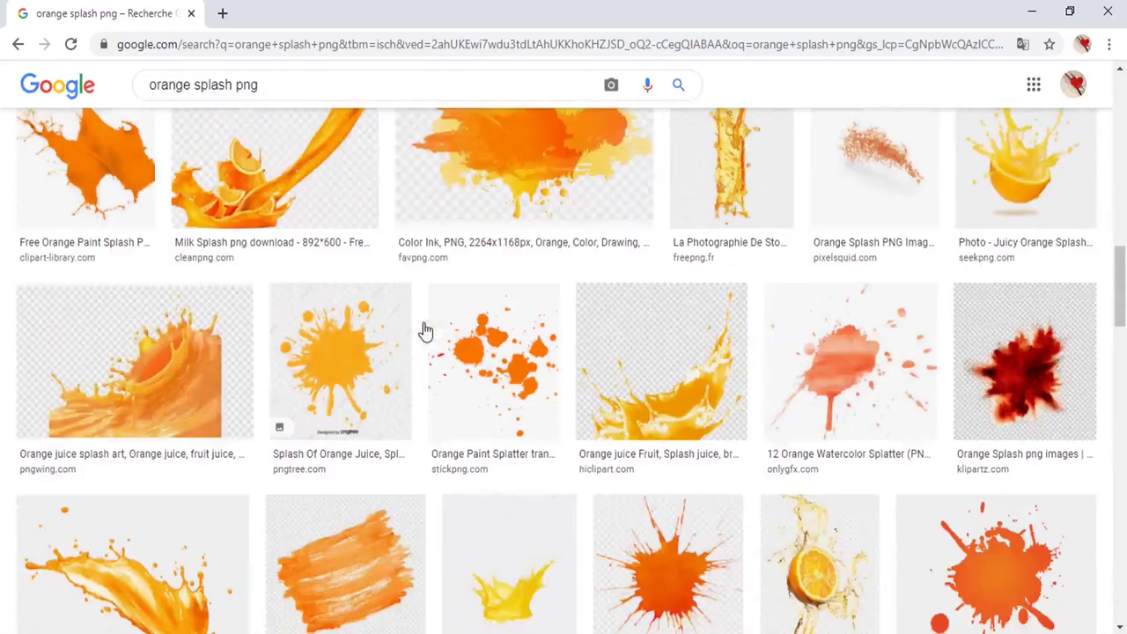
pyautogui.scroll(-3, 425, 330)
pyautogui.scroll(-3, 425, 330)
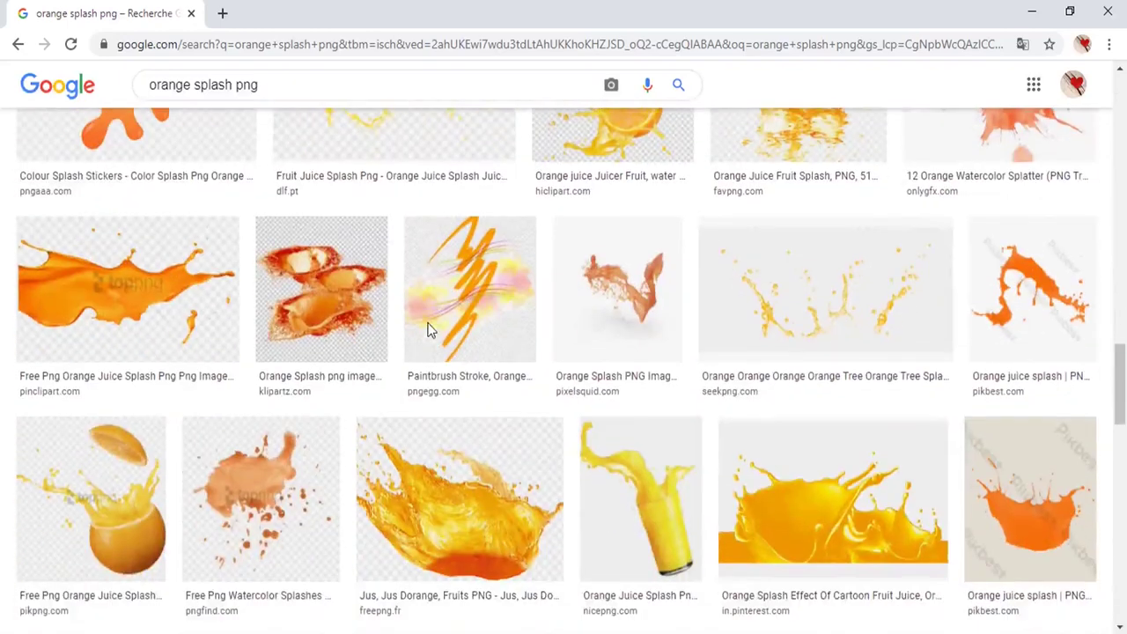
pyautogui.moveTo(1122, 374)
pyautogui.mouseDown()
pyautogui.moveTo(1122, 440)
pyautogui.moveTo(1122, 101)
pyautogui.mouseUp()
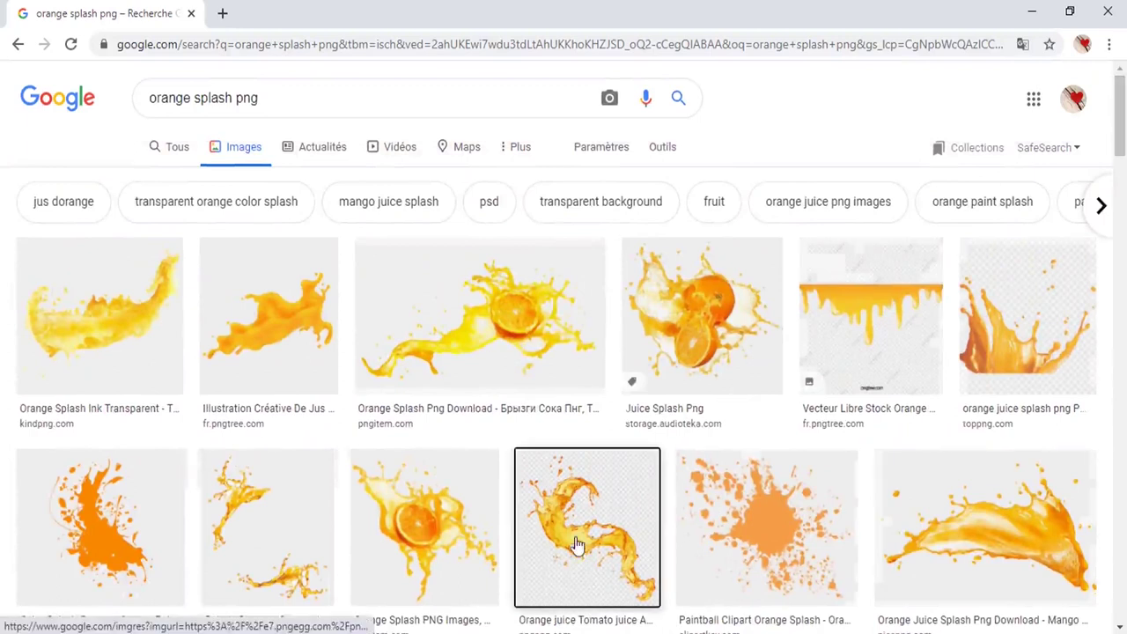
# Step: Preview several splash images, choose kindpng's Orange Splash Ink Transparent, and drag it to Photoshop
pyautogui.click(576, 543)
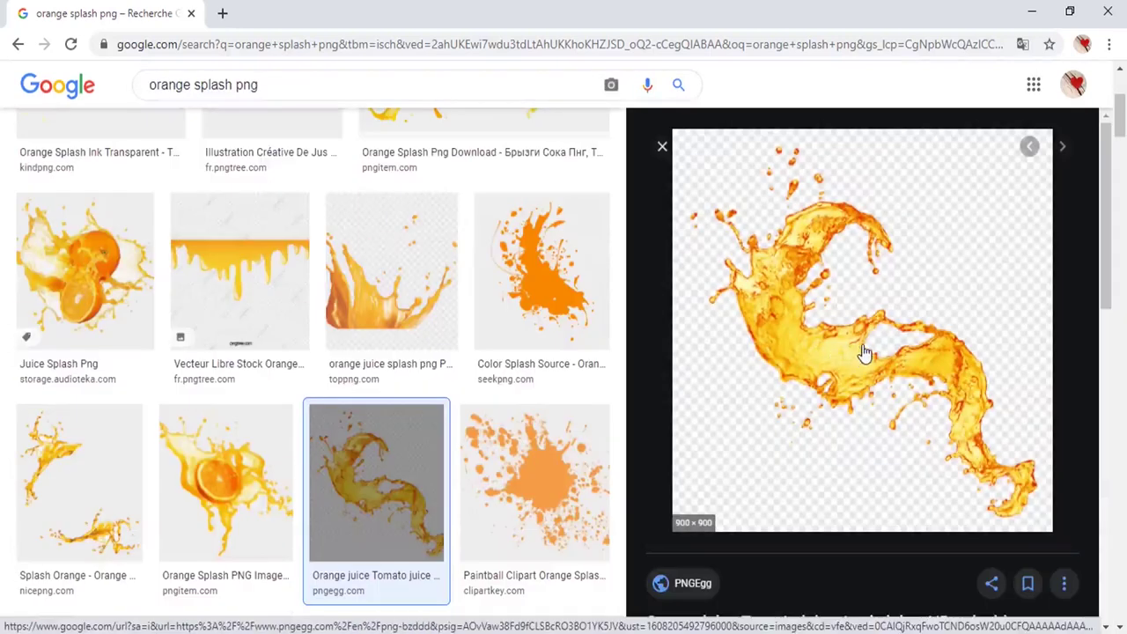
pyautogui.scroll(-4, 863, 352)
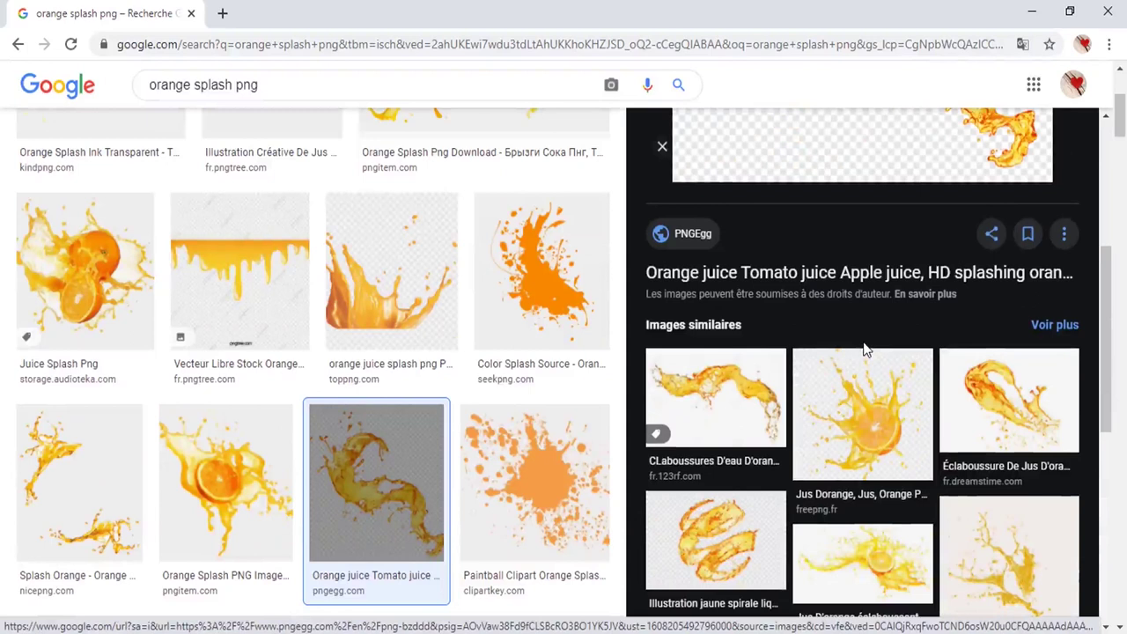
pyautogui.click(840, 533)
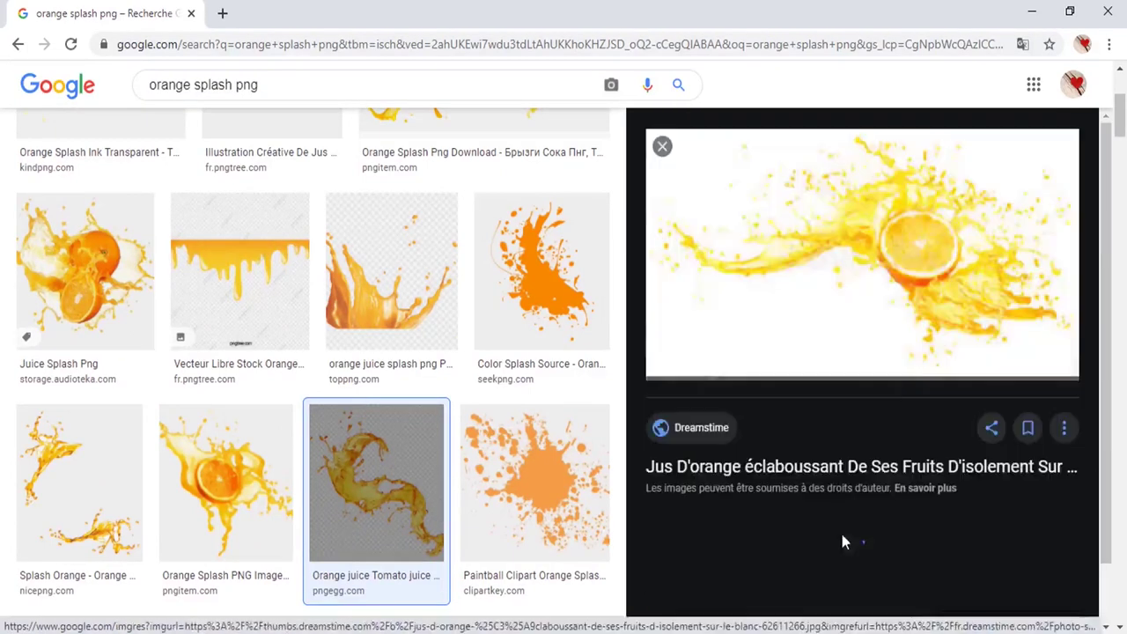
pyautogui.scroll(-5, 912, 282)
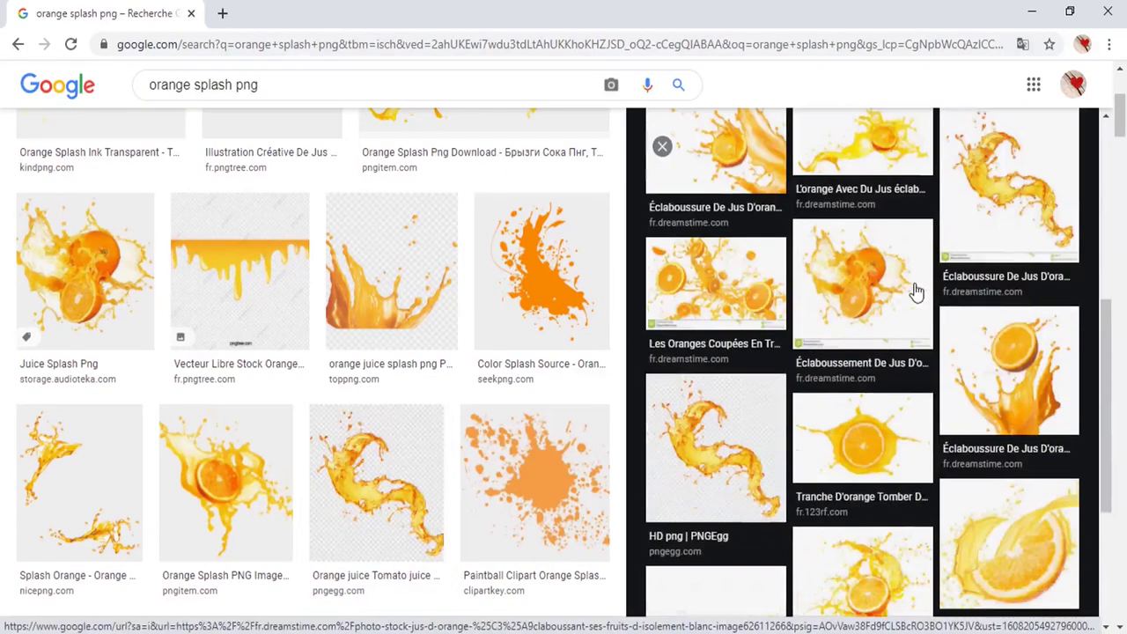
pyautogui.click(662, 146)
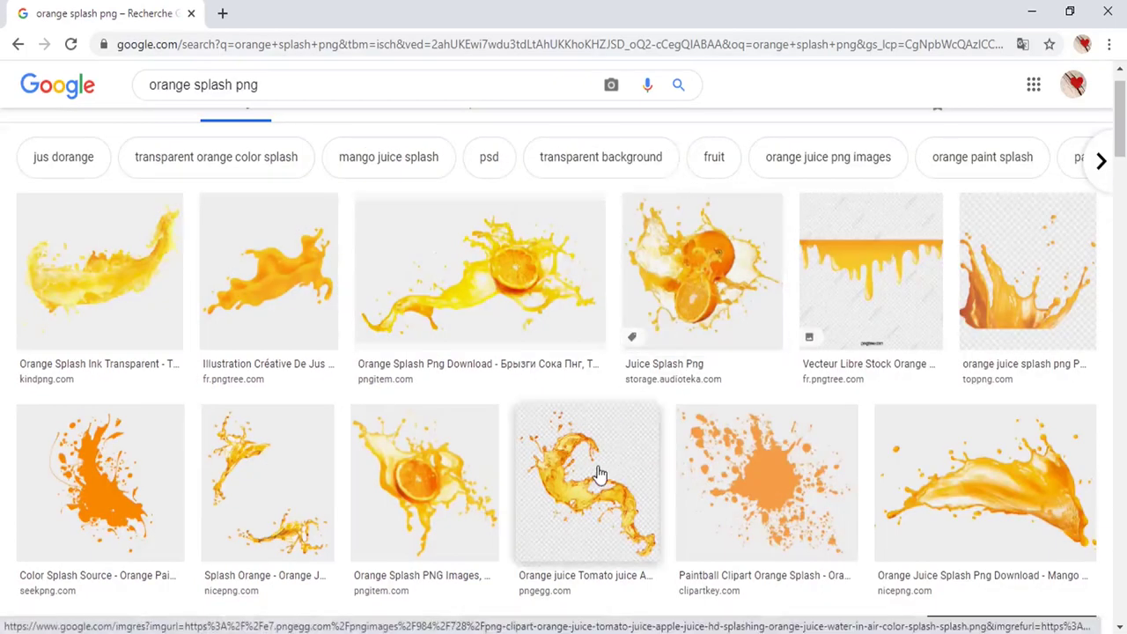
pyautogui.click(516, 282)
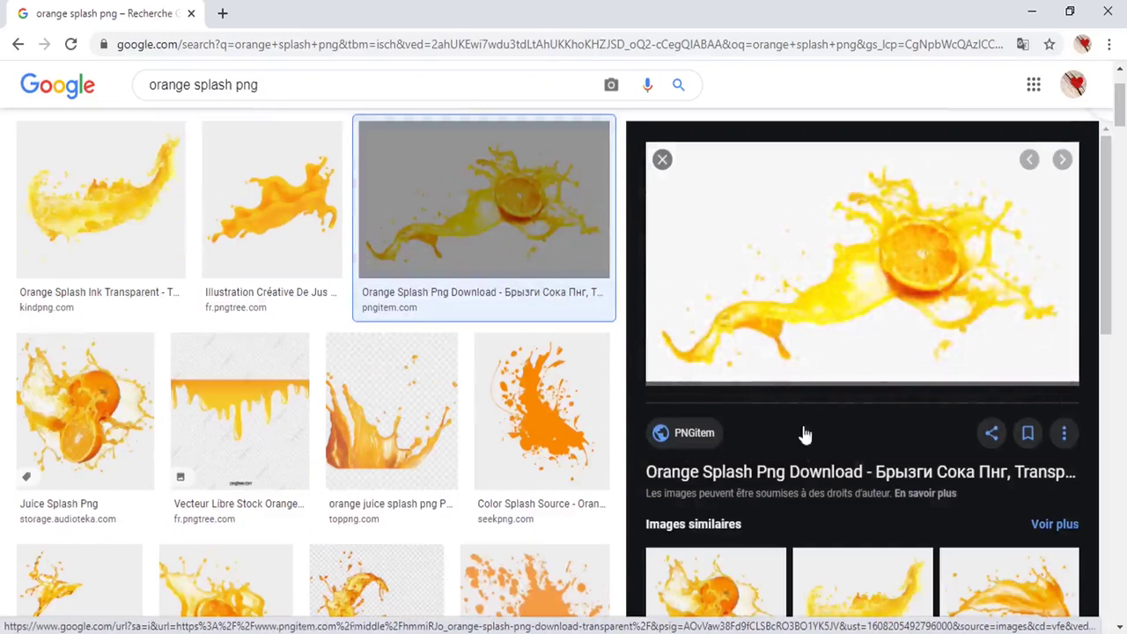
pyautogui.scroll(-3, 868, 385)
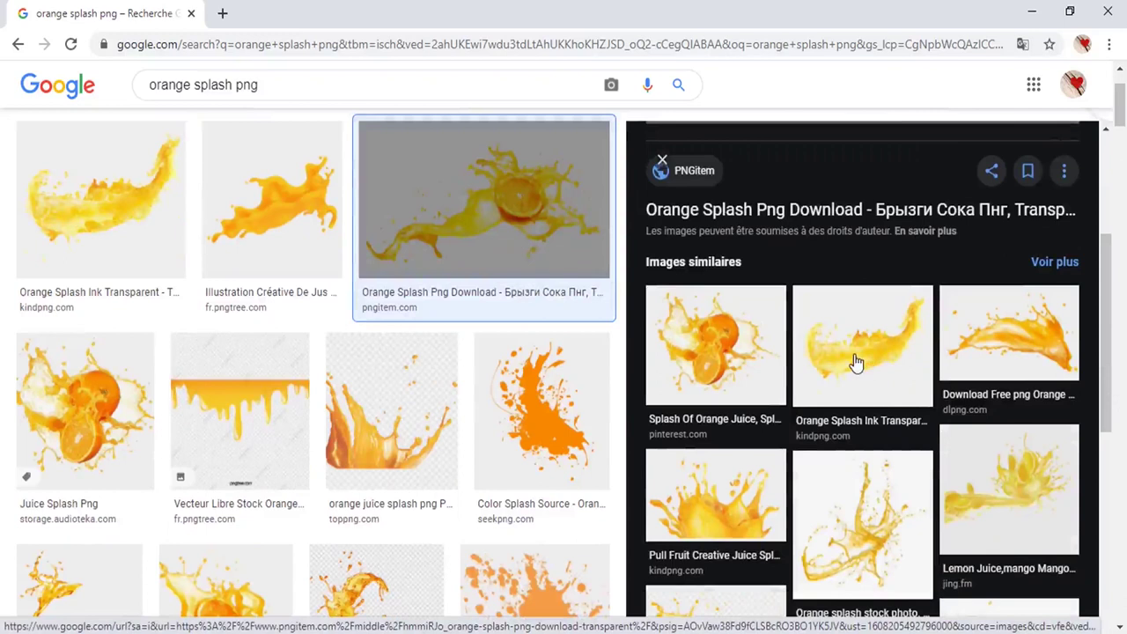
pyautogui.click(855, 361)
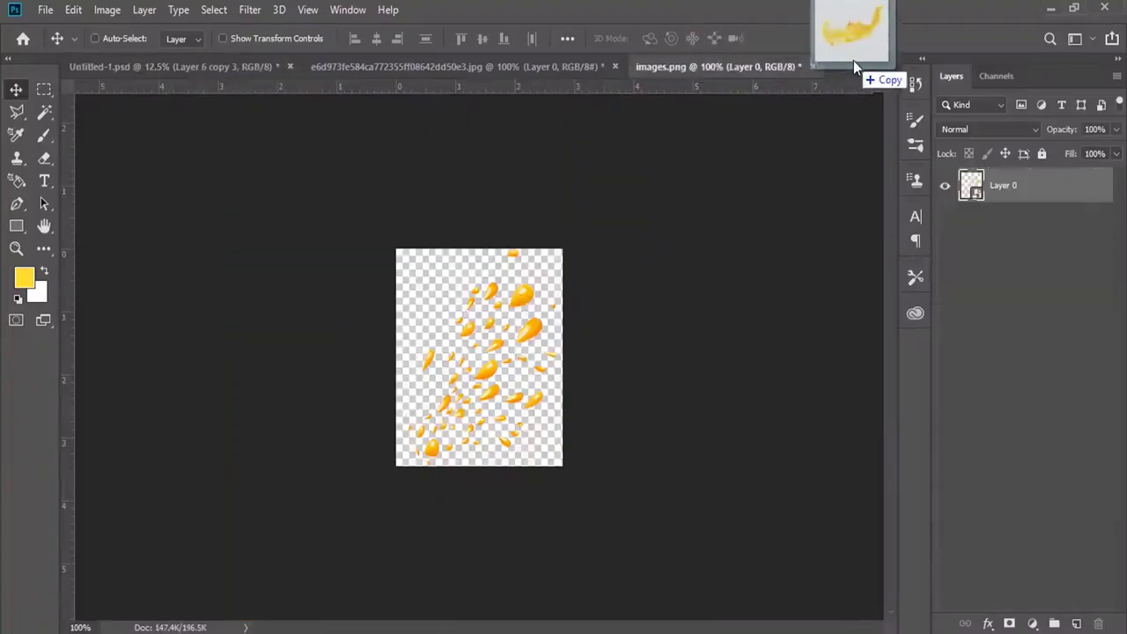
pyautogui.moveTo(900, 358); pyautogui.dragTo(853, 61)
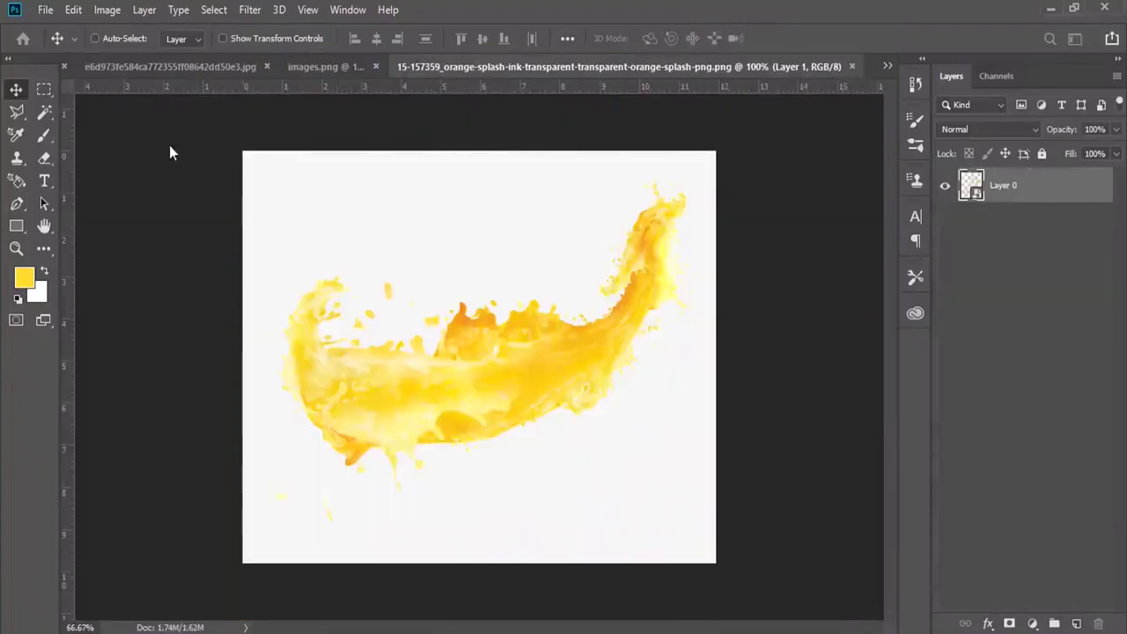
# Step: Remove the splash image's white background with the Magic Wand and Delete
pyautogui.click(44, 112)
pyautogui.click(397, 221)
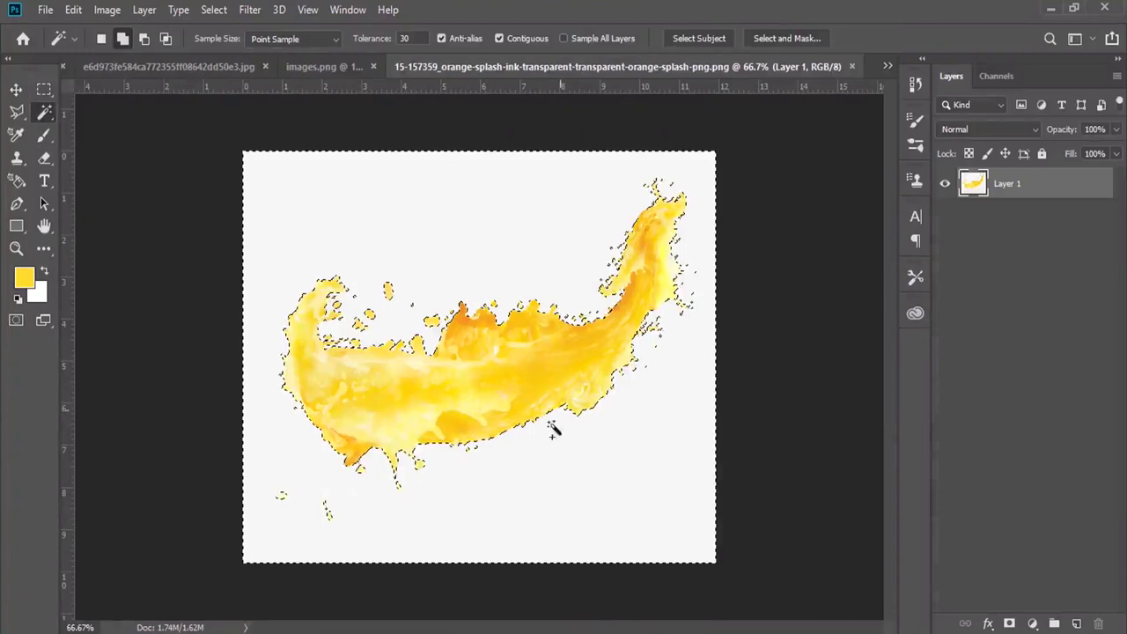
pyautogui.press('Delete')
pyautogui.hotkey('ctrl', 'd')
# Step: Convert the splash to a smart object and move it into Untitled-1.psd as Layer 7
pyautogui.rightClick(1029, 194)
pyautogui.click(921, 242)
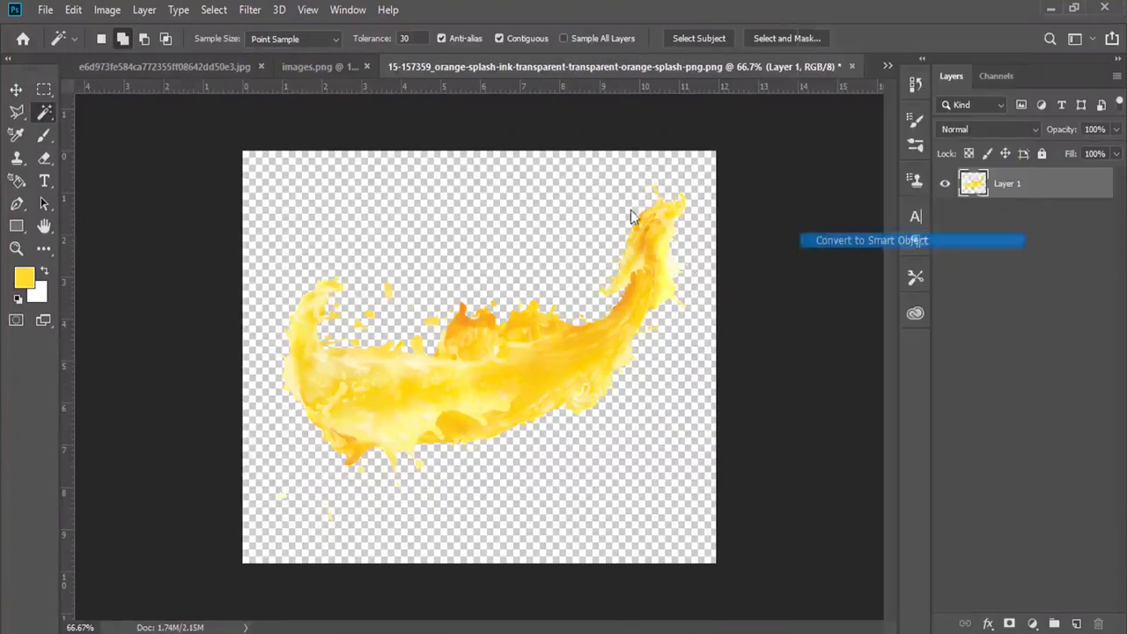
pyautogui.click(16, 89)
pyautogui.moveTo(293, 238); pyautogui.dragTo(221, 53)
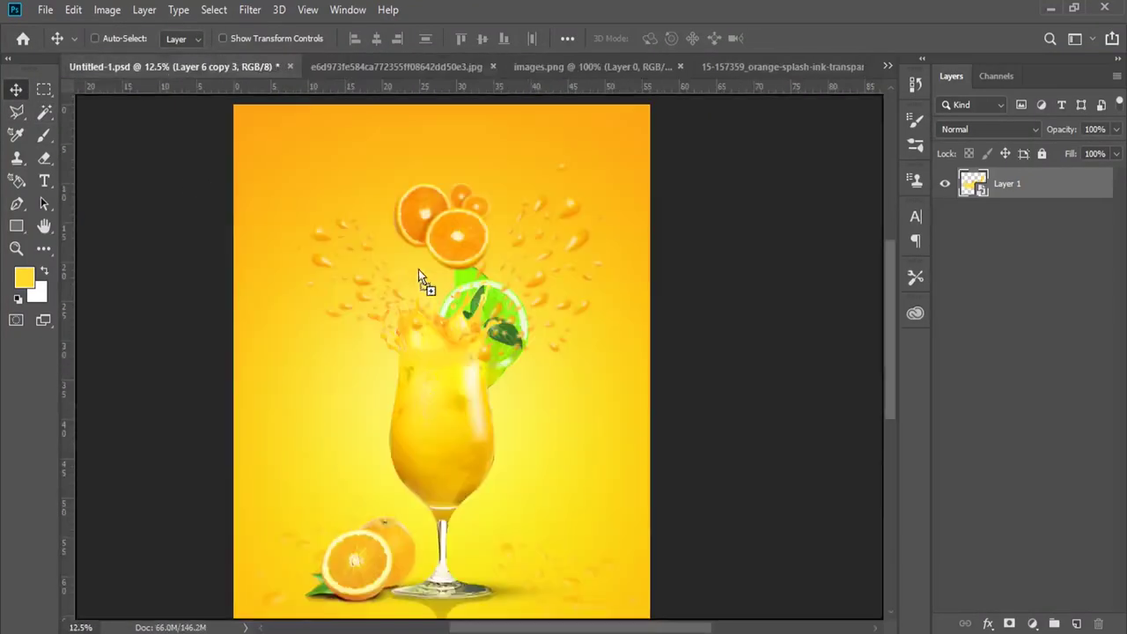
pyautogui.moveTo(213, 69); pyautogui.dragTo(449, 324)
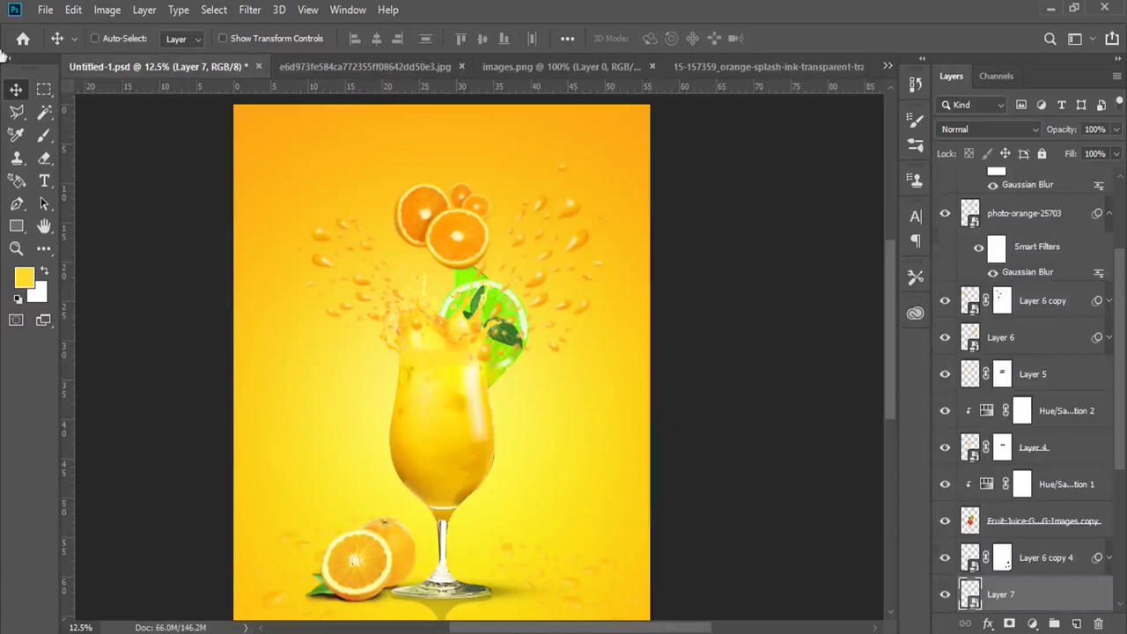
pyautogui.click(74, 10)
# Step: Free-transform the splash to about double size and place it behind the top orange slices
pyautogui.click(264, 385)
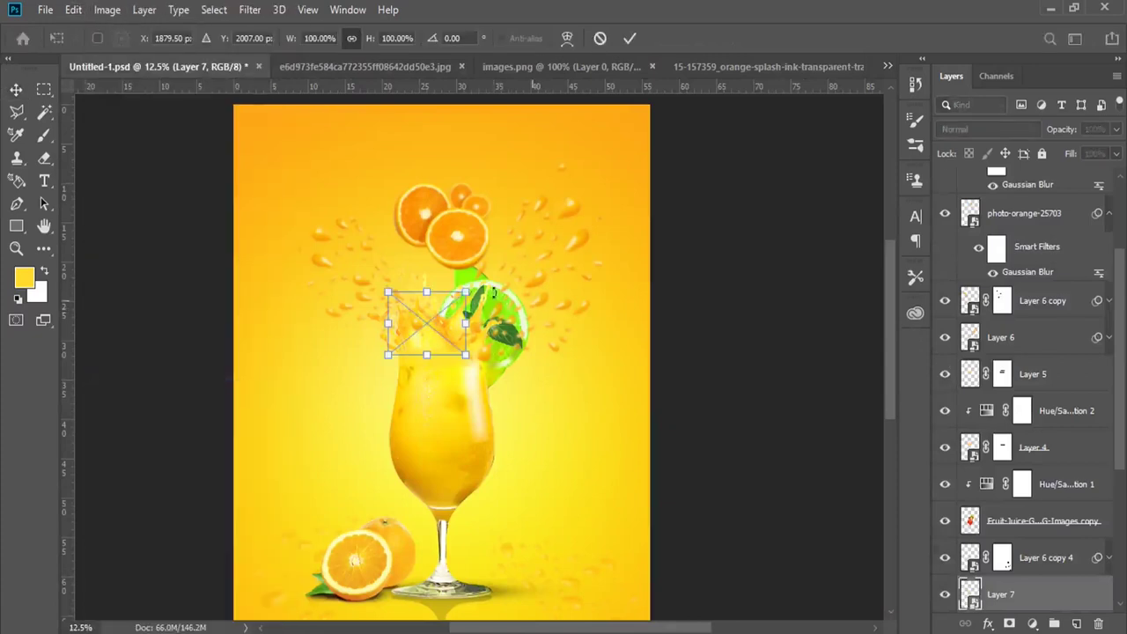
pyautogui.moveTo(464, 294); pyautogui.dragTo(553, 219)
pyautogui.moveTo(480, 313); pyautogui.dragTo(473, 249)
pyautogui.press('Return')
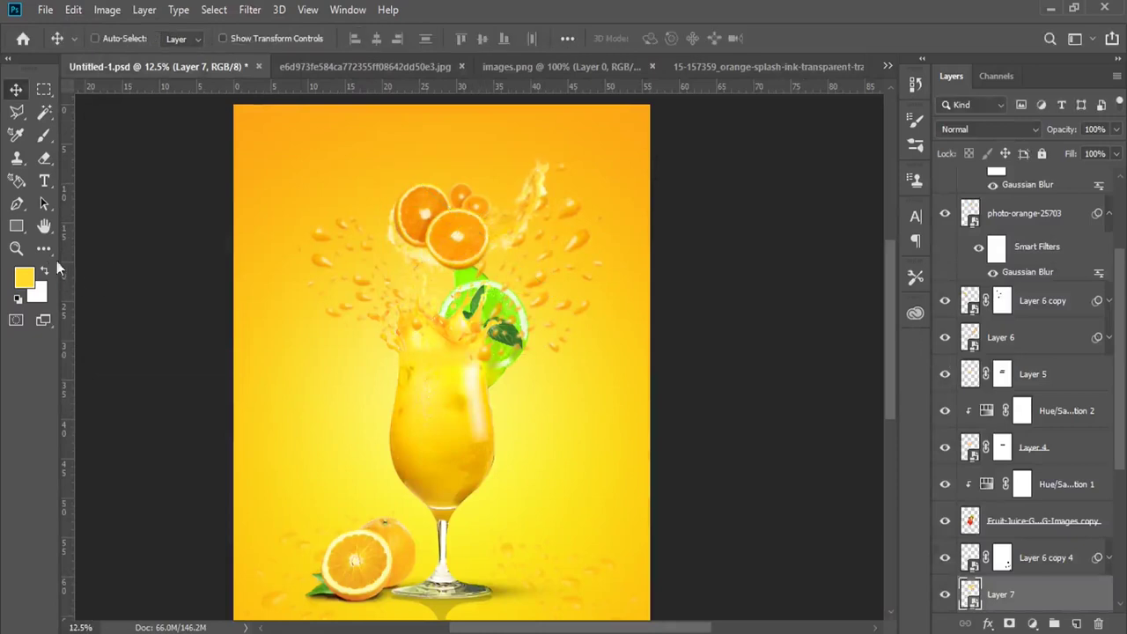
# Step: Zoom in on the top oranges and add a layer mask to the splash layer
pyautogui.click(16, 248)
pyautogui.moveTo(487, 249); pyautogui.dragTo(505, 322)
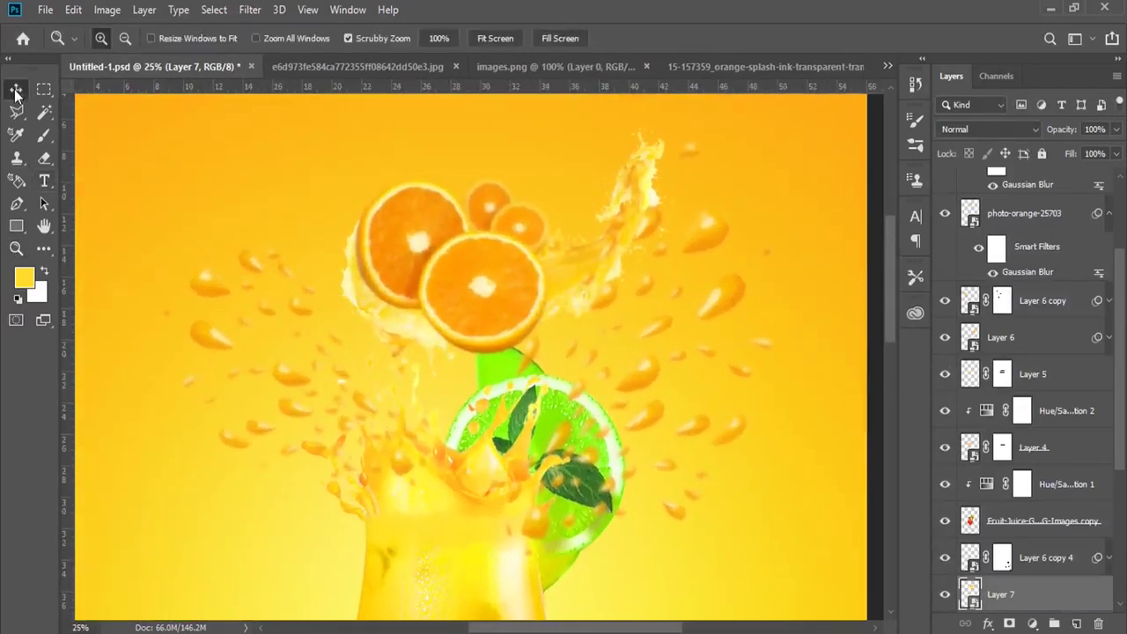
pyautogui.click(16, 89)
pyautogui.click(1011, 622)
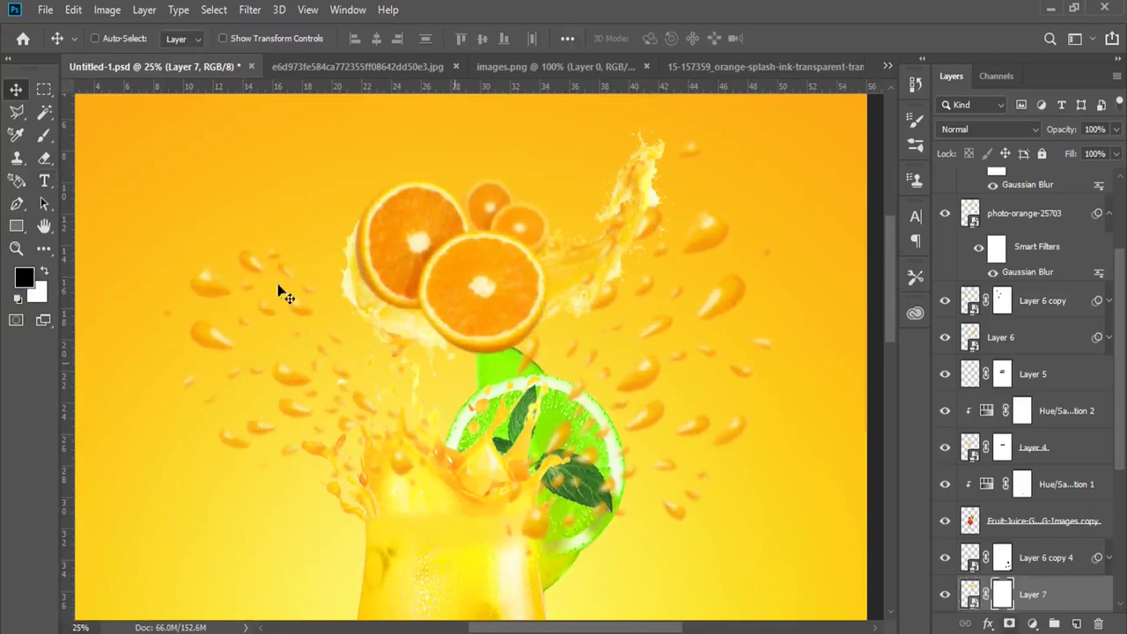
# Step: Paint black on the mask over the upper-right spray, enlarging the brush to 306 px
pyautogui.click(44, 135)
pyautogui.moveTo(644, 197)
pyautogui.mouseDown()
pyautogui.moveTo(639, 146)
pyautogui.moveTo(588, 239)
pyautogui.moveTo(574, 297)
pyautogui.moveTo(543, 308)
pyautogui.moveTo(640, 261)
pyautogui.mouseUp()
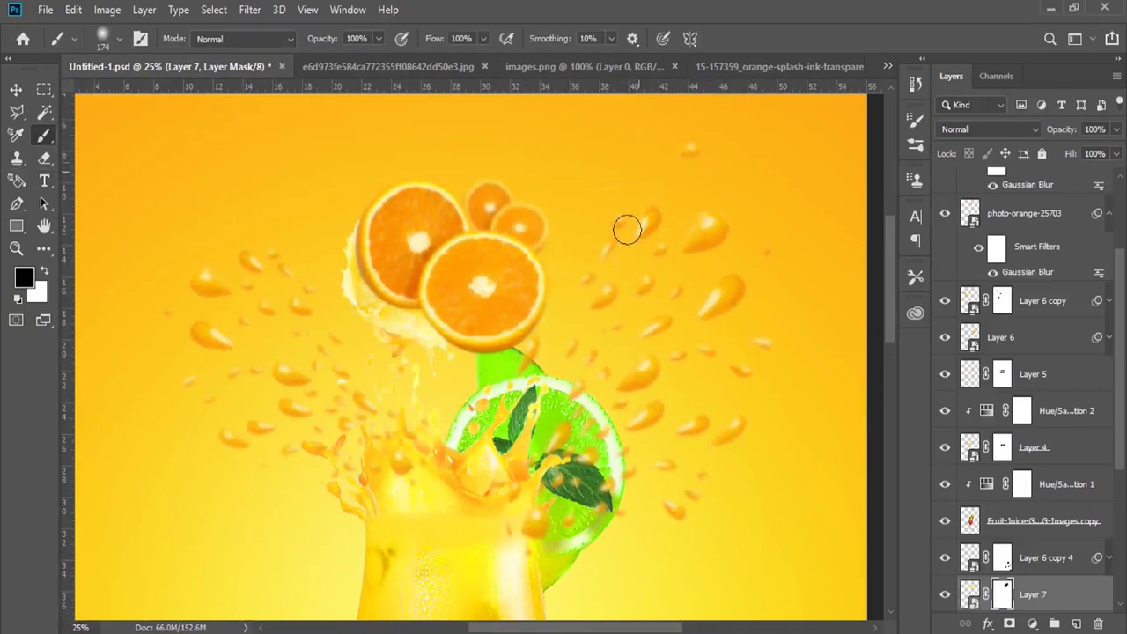
pyautogui.rightClick(692, 268)
pyautogui.moveTo(792, 282); pyautogui.dragTo(802, 280)
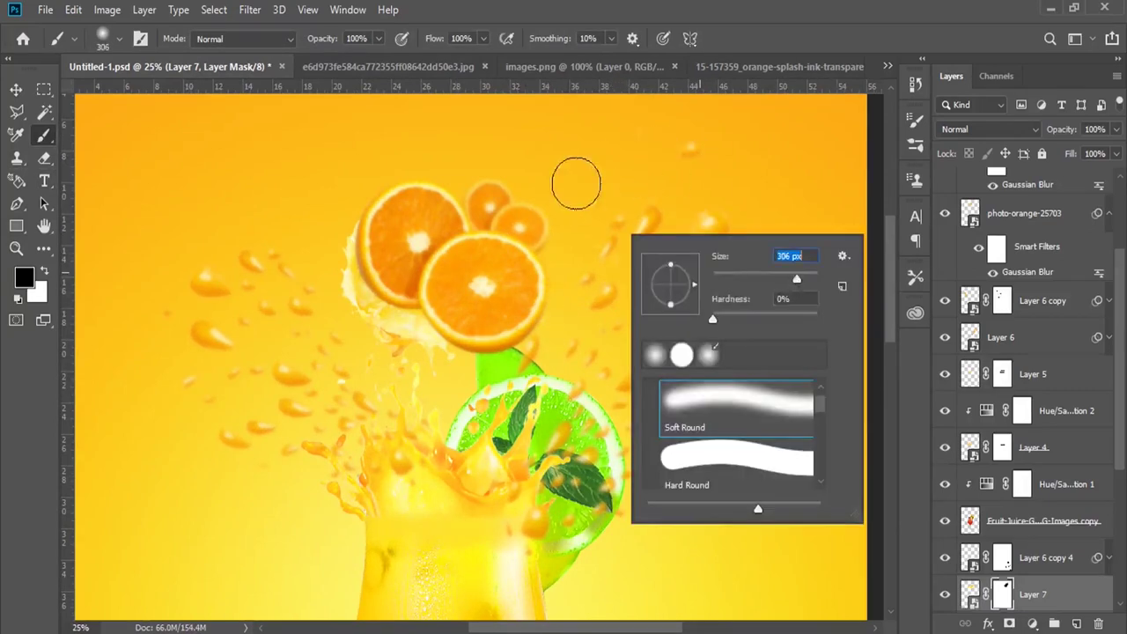
pyautogui.press('Return')
# Step: Target Layer 7's pixels instead of its mask
pyautogui.click(16, 90)
pyautogui.rightClick(357, 285)
pyautogui.click(388, 292)
pyautogui.click(73, 10)
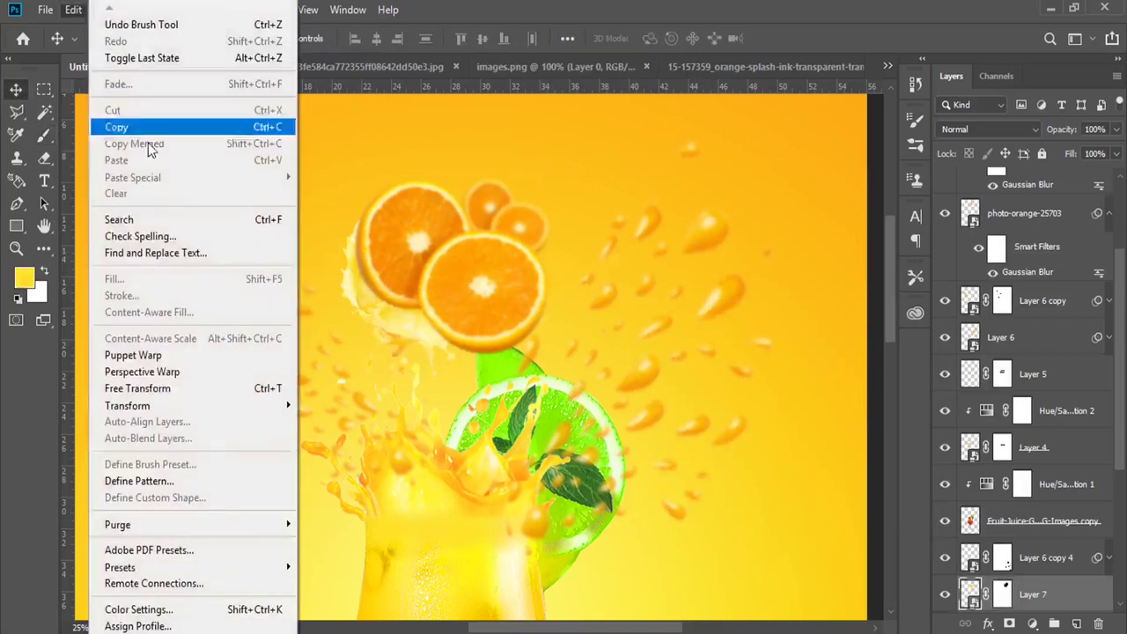
# Step: Scale the Layer 7 splash to about 113% and shift it right and up
pyautogui.click(251, 387)
pyautogui.moveTo(338, 400); pyautogui.dragTo(291, 431)
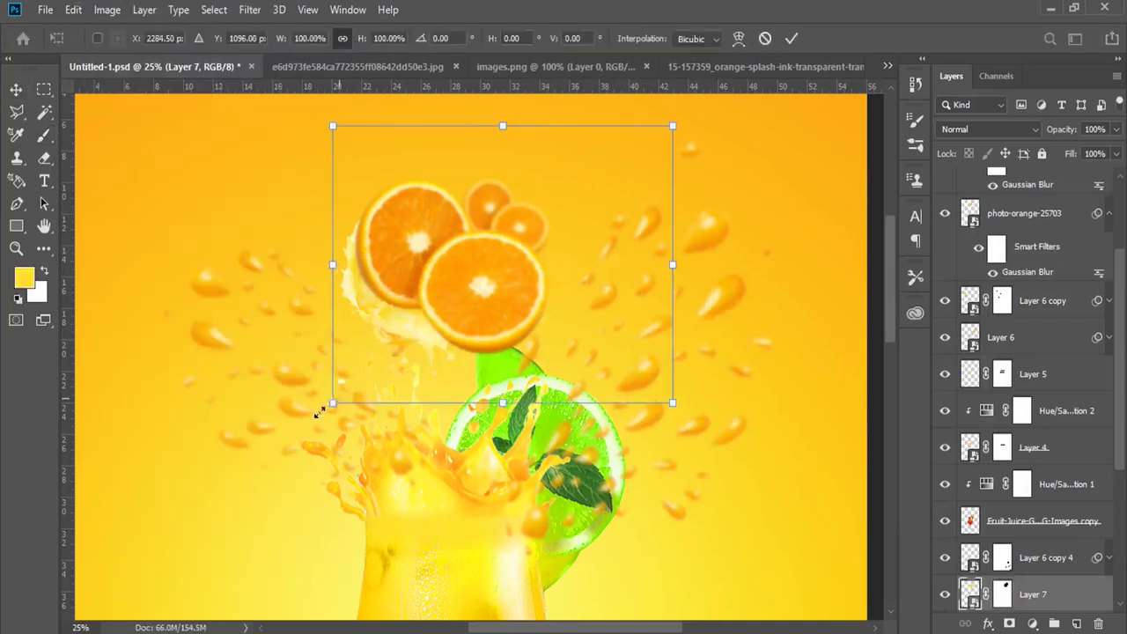
pyautogui.moveTo(383, 347); pyautogui.dragTo(426, 338)
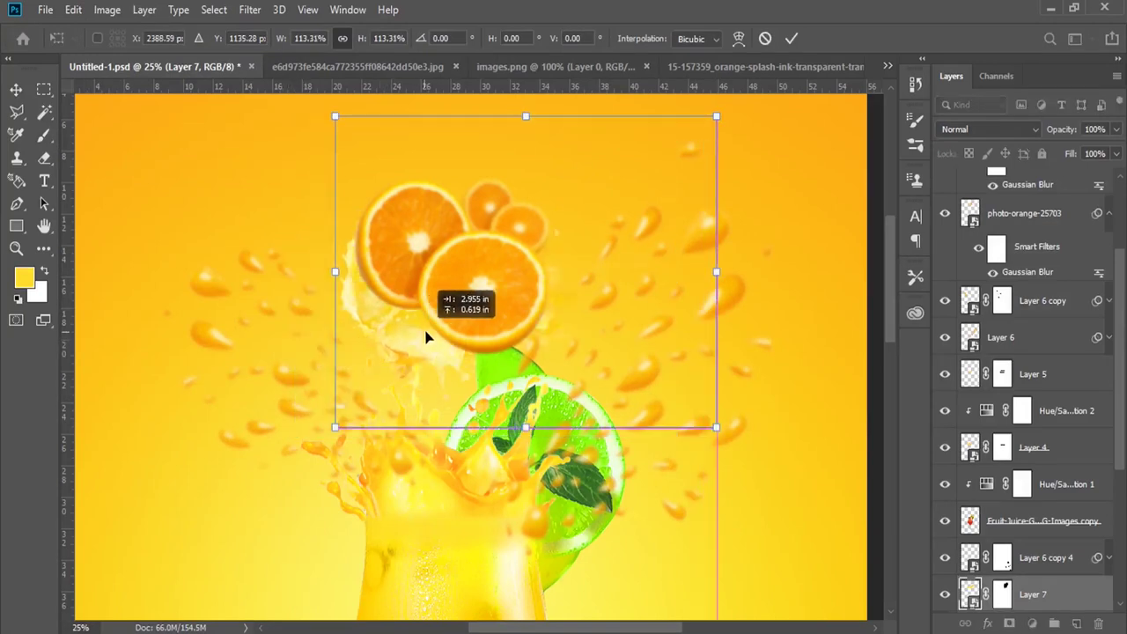
pyautogui.press('Return')
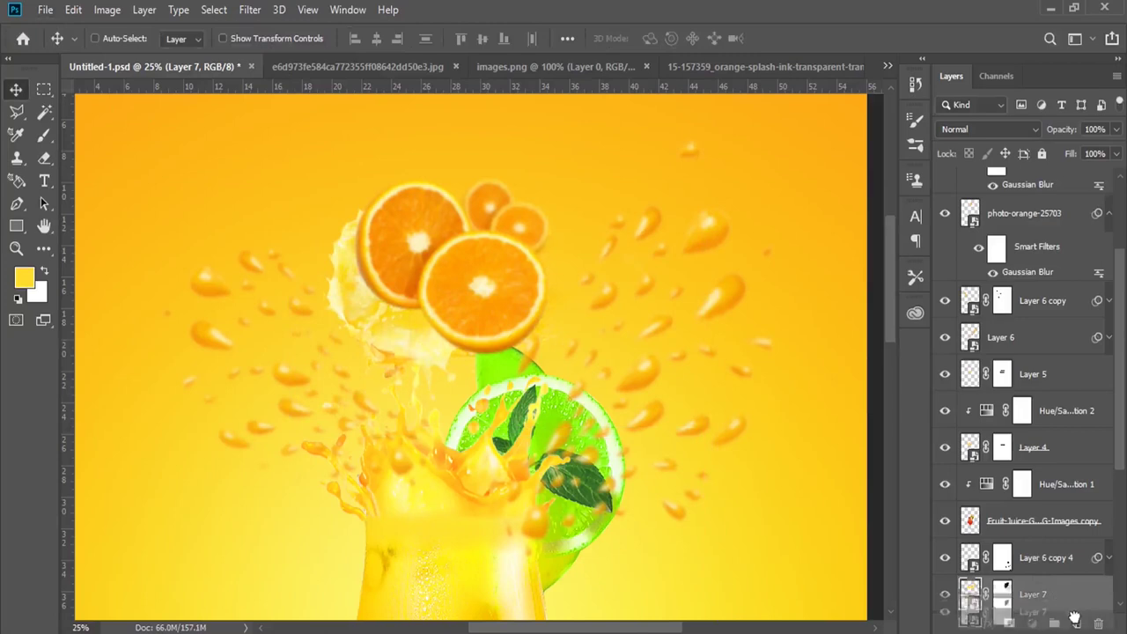
# Step: Duplicate the splash as Layer 7 copy right of the oranges and select both layers
pyautogui.hotkey('ctrl', 'j')
pyautogui.moveTo(440, 302); pyautogui.dragTo(520, 291)
pyautogui.scroll(-3, 1062, 553)
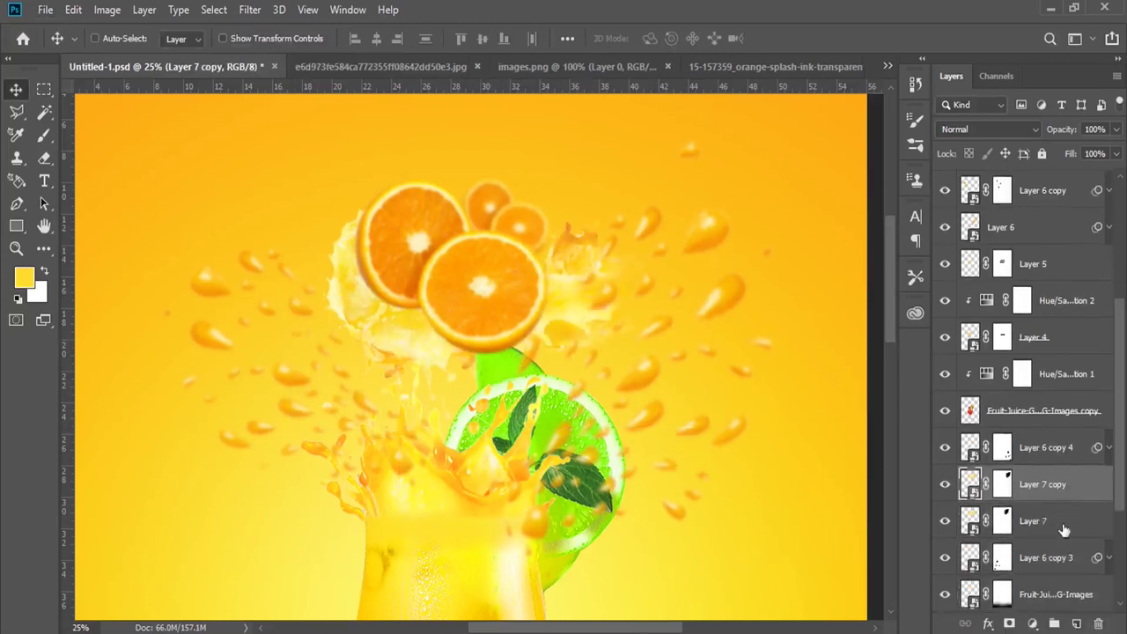
pyautogui.keyDown('ctrl'); pyautogui.click(1046, 524); pyautogui.keyUp('ctrl')
# Step: Merge Layer 7 and Layer 7 copy into one smart object, tinted by a clipped Hue/Saturation at Hue -5
pyautogui.rightClick(1057, 273)
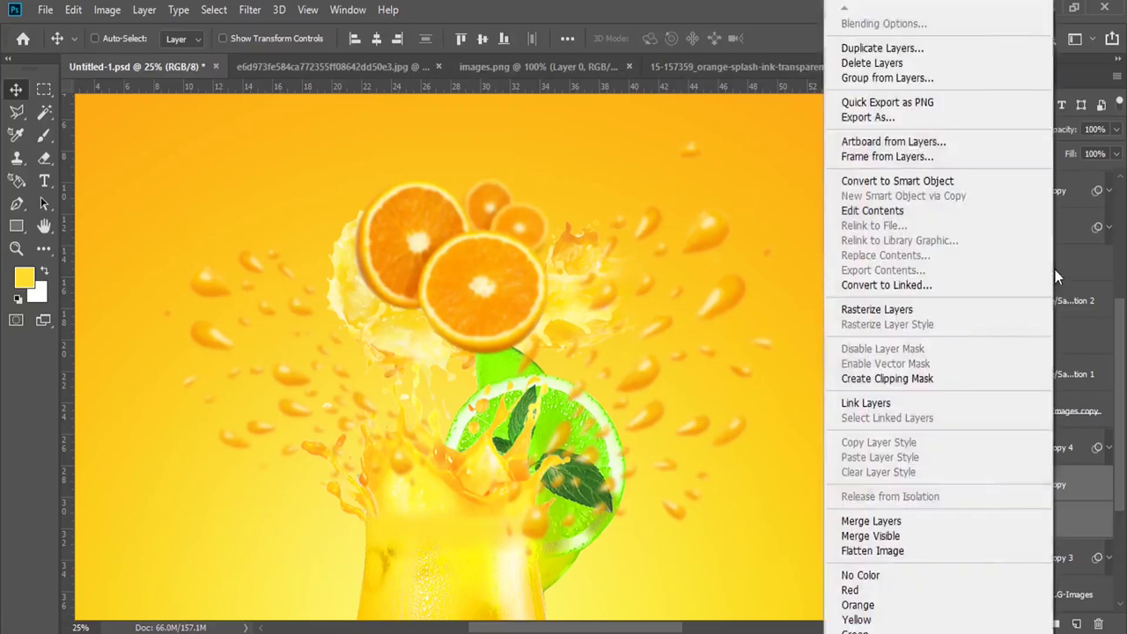
pyautogui.click(935, 183)
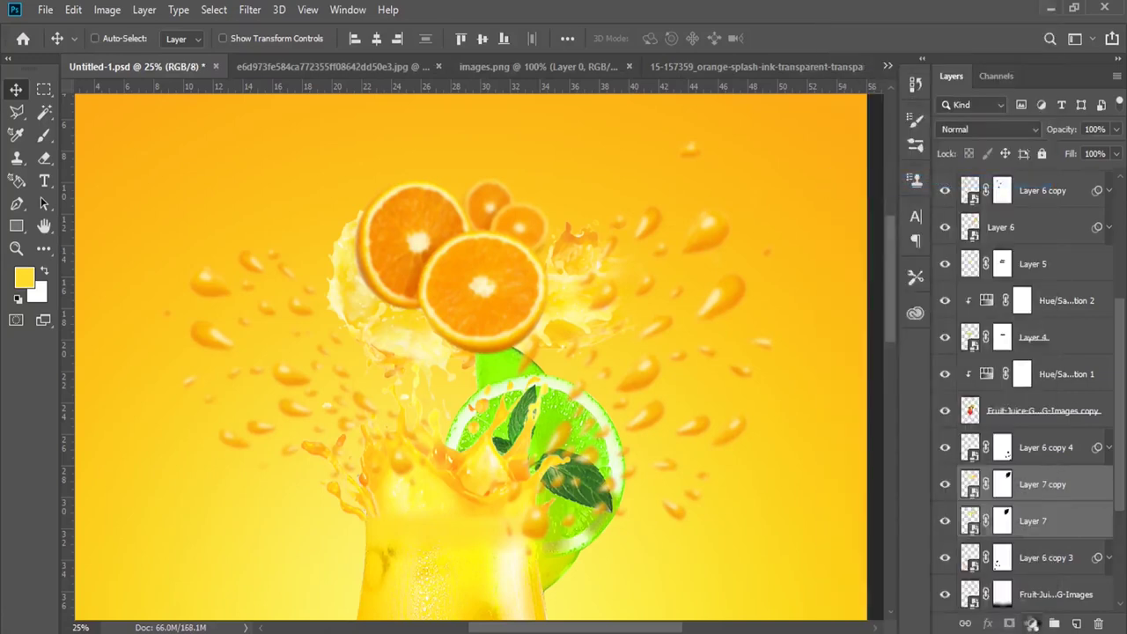
pyautogui.click(1032, 623)
pyautogui.click(1031, 408)
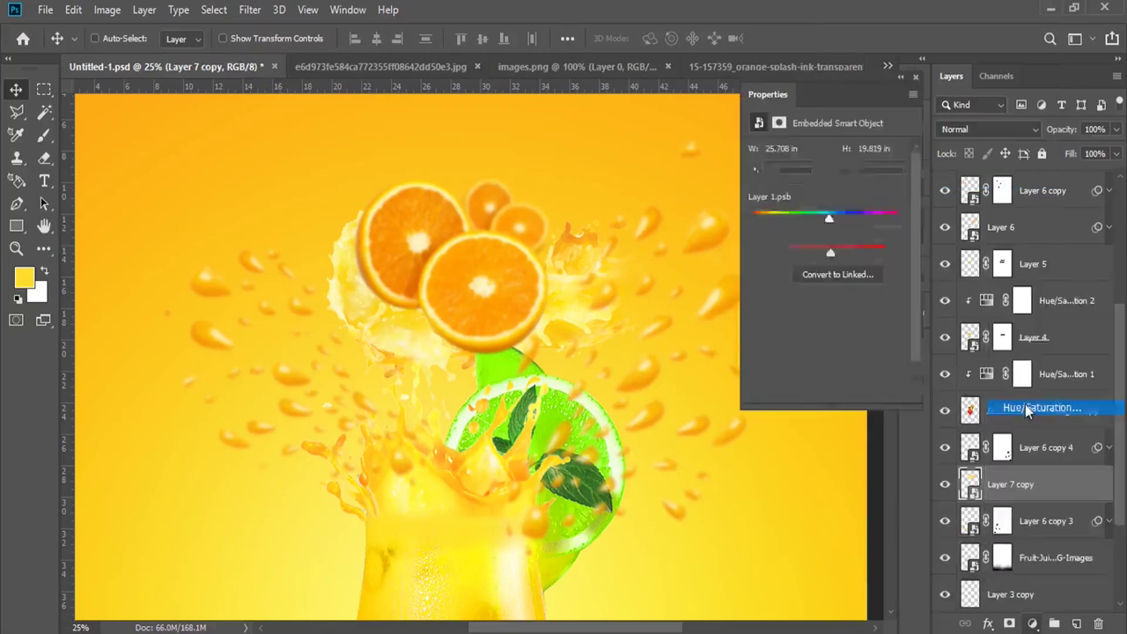
pyautogui.moveTo(831, 219); pyautogui.dragTo(822, 222)
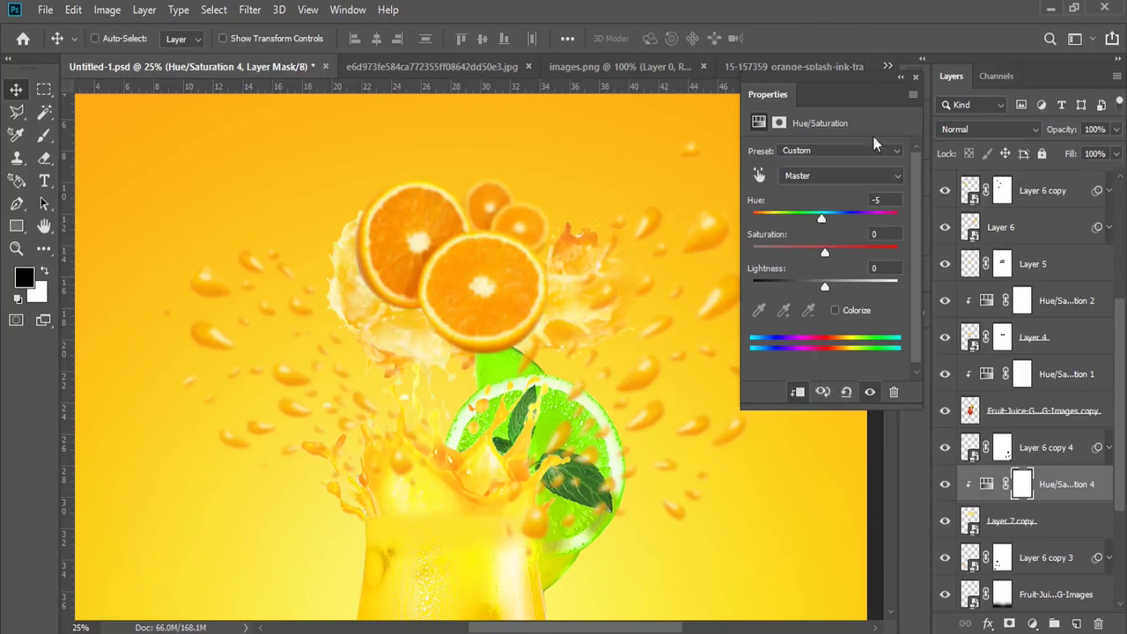
pyautogui.click(14, 250)
pyautogui.click(307, 10)
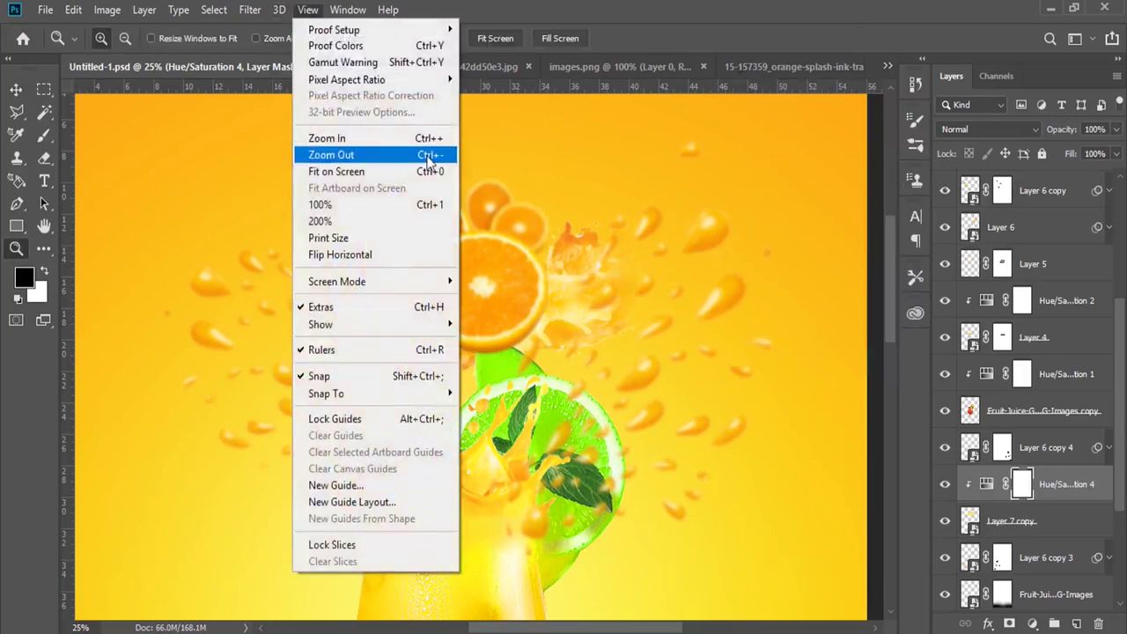
# Step: Fit the poster on screen and shrink the Layer 7 copy splash to about 87.69%
pyautogui.click(440, 169)
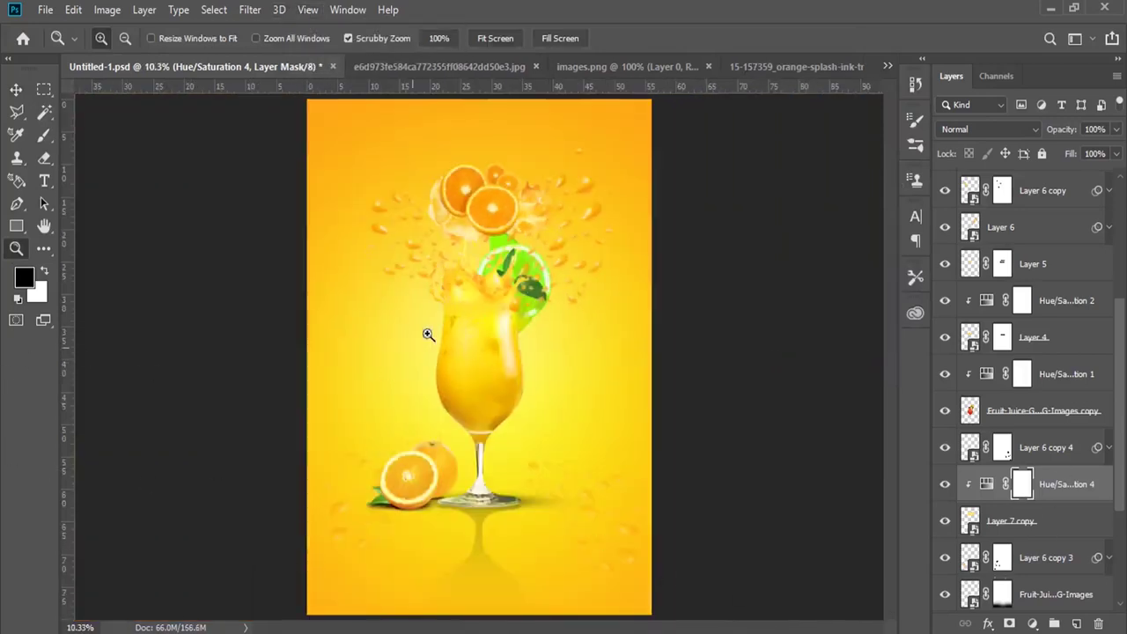
pyautogui.click(1024, 522)
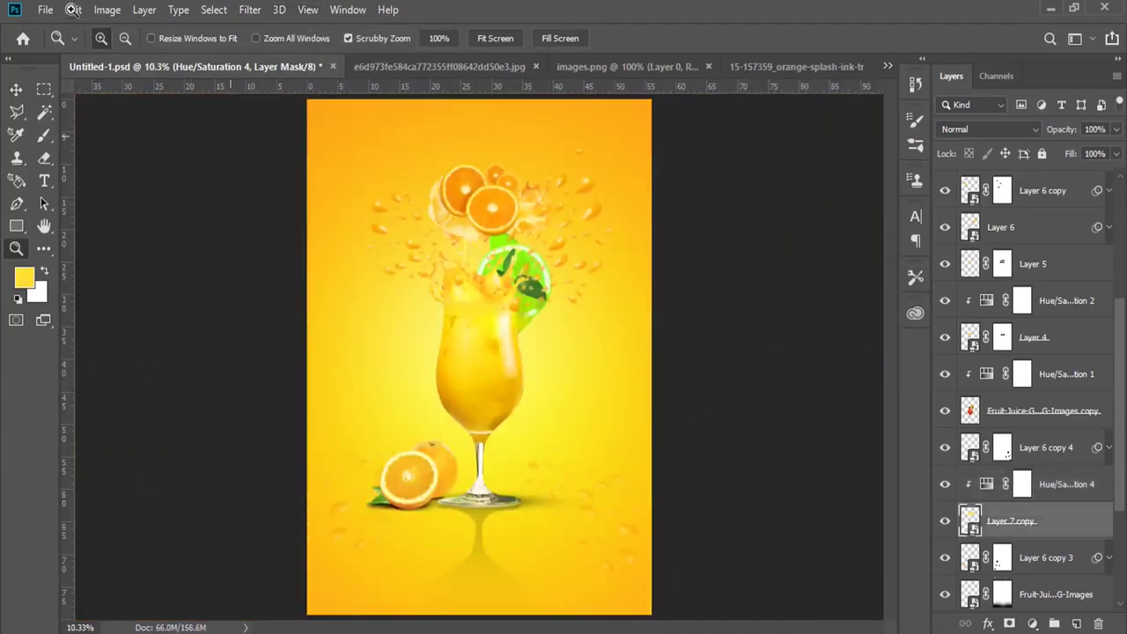
pyautogui.click(74, 10)
pyautogui.click(276, 385)
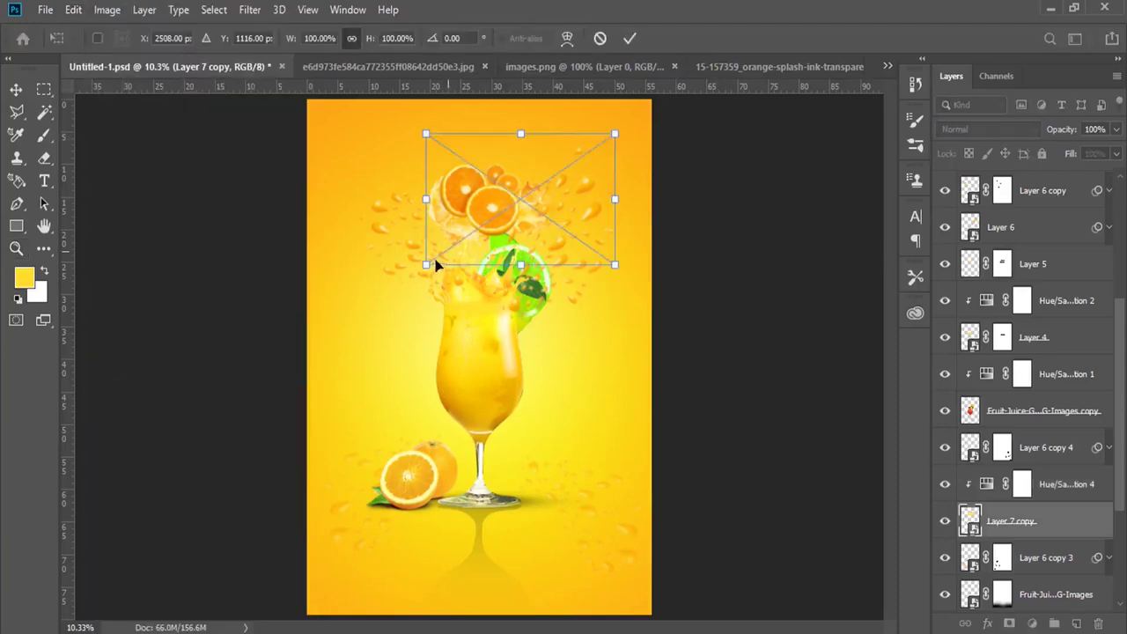
pyautogui.moveTo(431, 262); pyautogui.dragTo(446, 254)
pyautogui.moveTo(614, 134); pyautogui.dragTo(596, 134)
pyautogui.press('Return')
pyautogui.press('z')
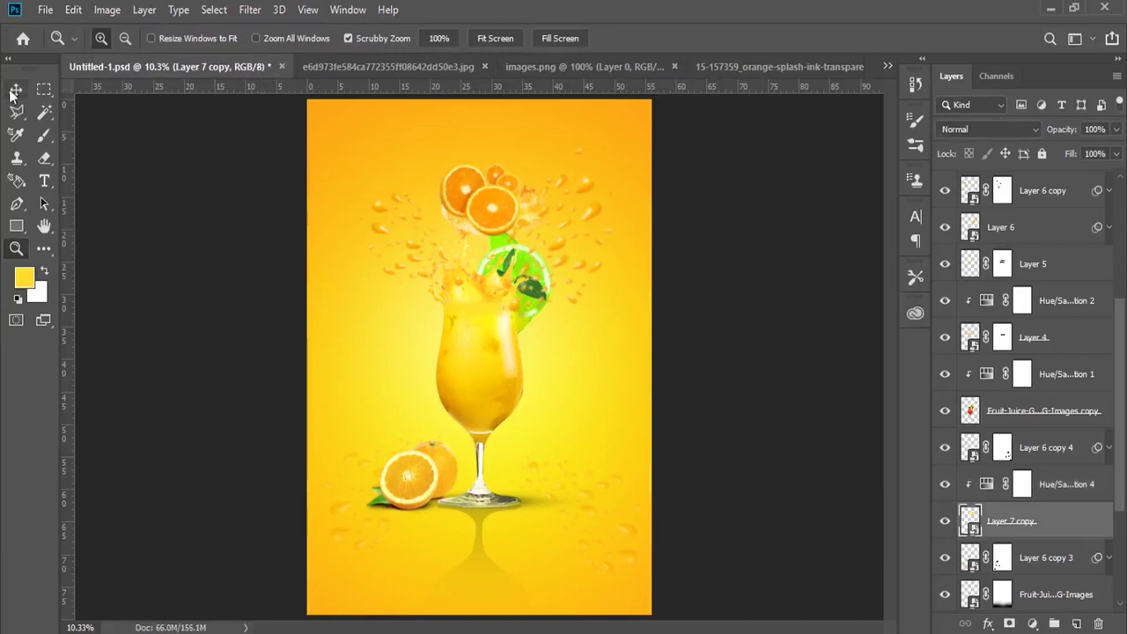
# Step: Colour the bottom Lorem ipsum paragraph orange fd9f04
pyautogui.click(15, 89)
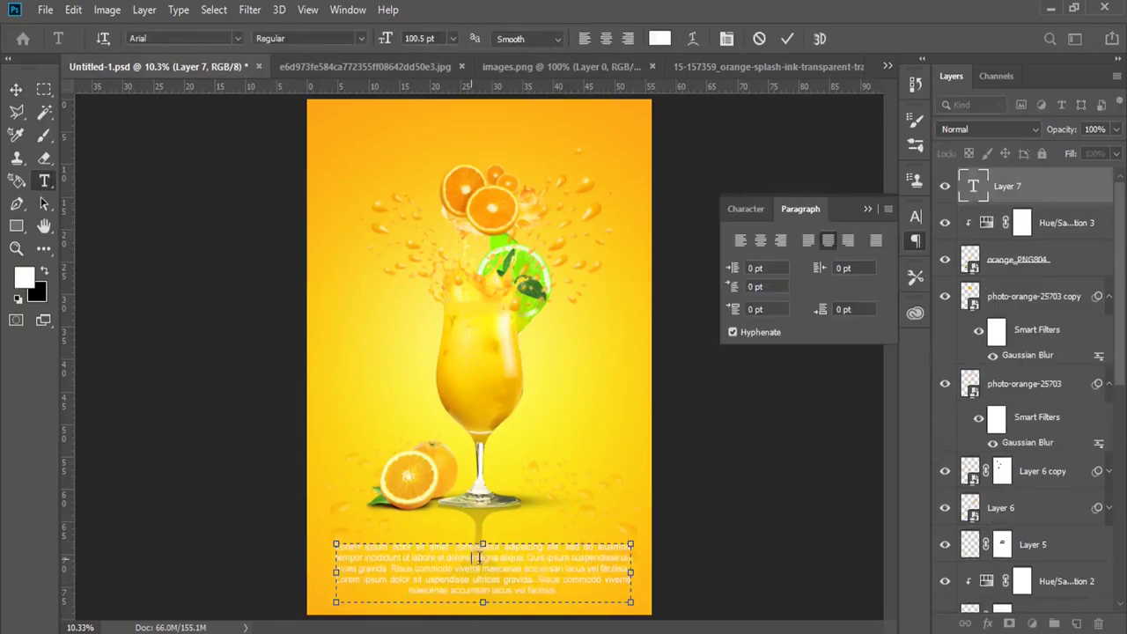
pyautogui.moveTo(573, 593); pyautogui.dragTo(296, 534)
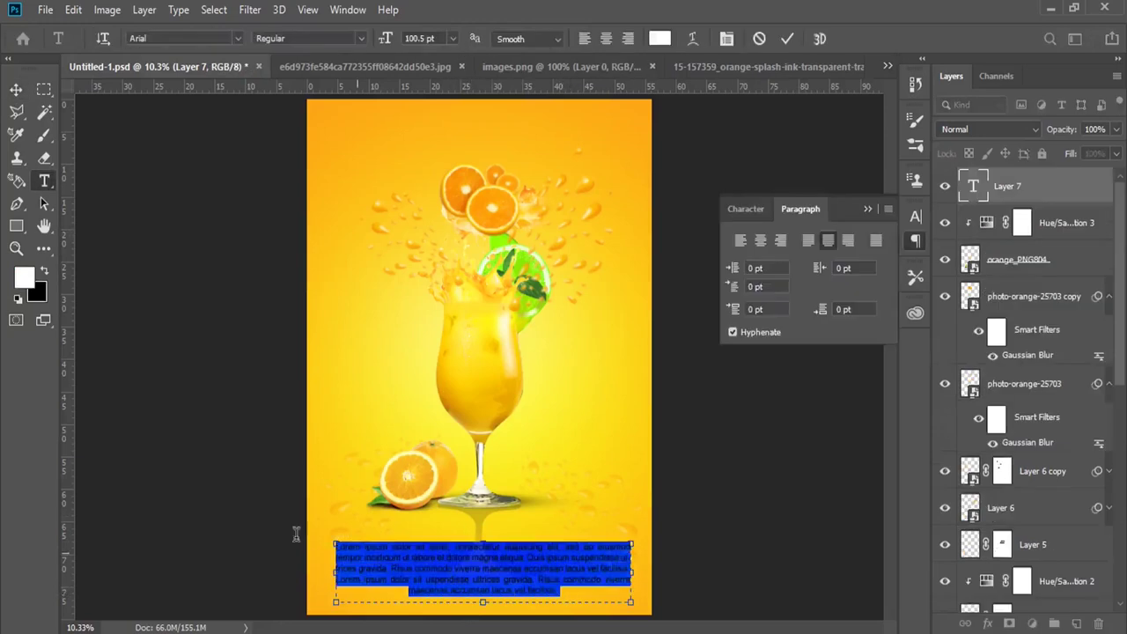
pyautogui.click(24, 277)
pyautogui.write('fd9f04')
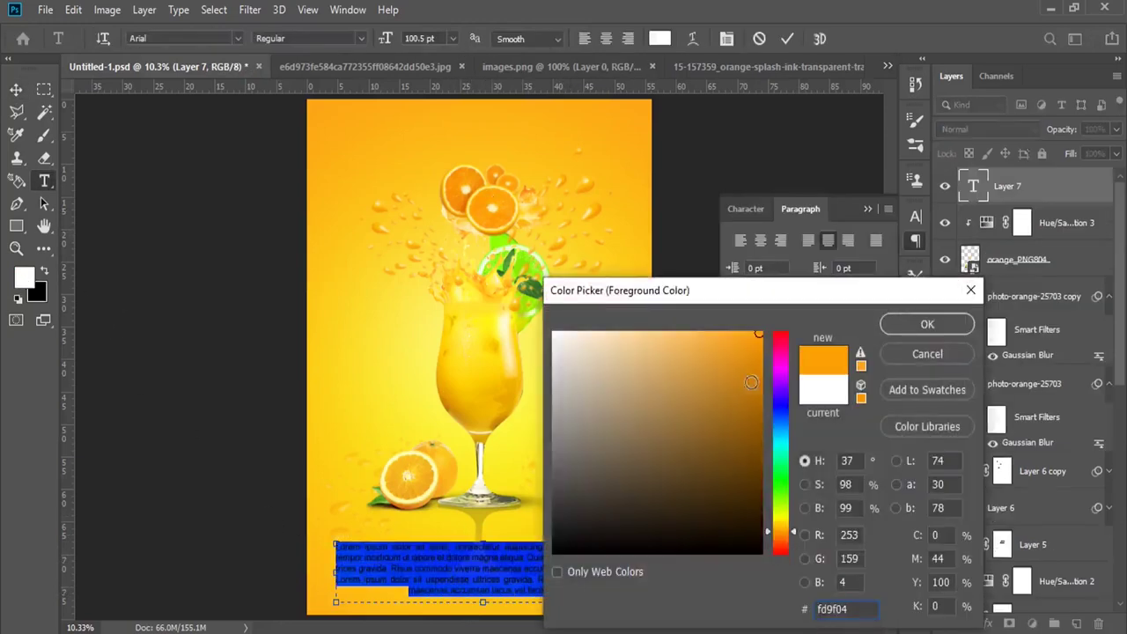
pyautogui.press('Return')
pyautogui.click(524, 568)
# Step: Make the paragraph black and delete its text from 'gravida' onward
pyautogui.moveTo(571, 586); pyautogui.dragTo(222, 525)
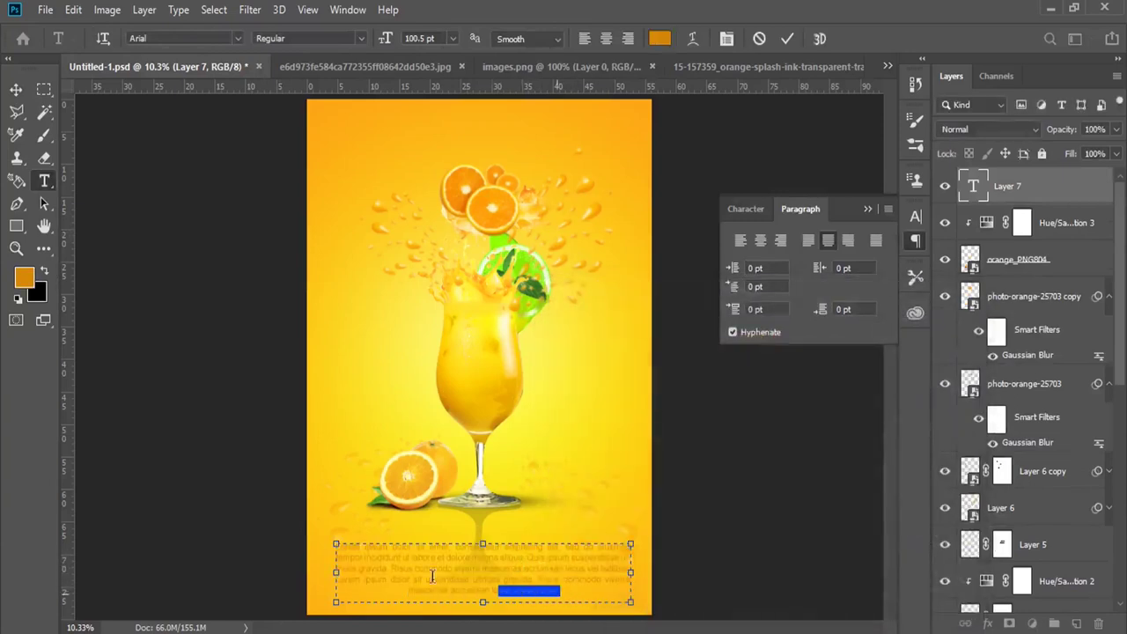
pyautogui.click(43, 274)
pyautogui.click(483, 560)
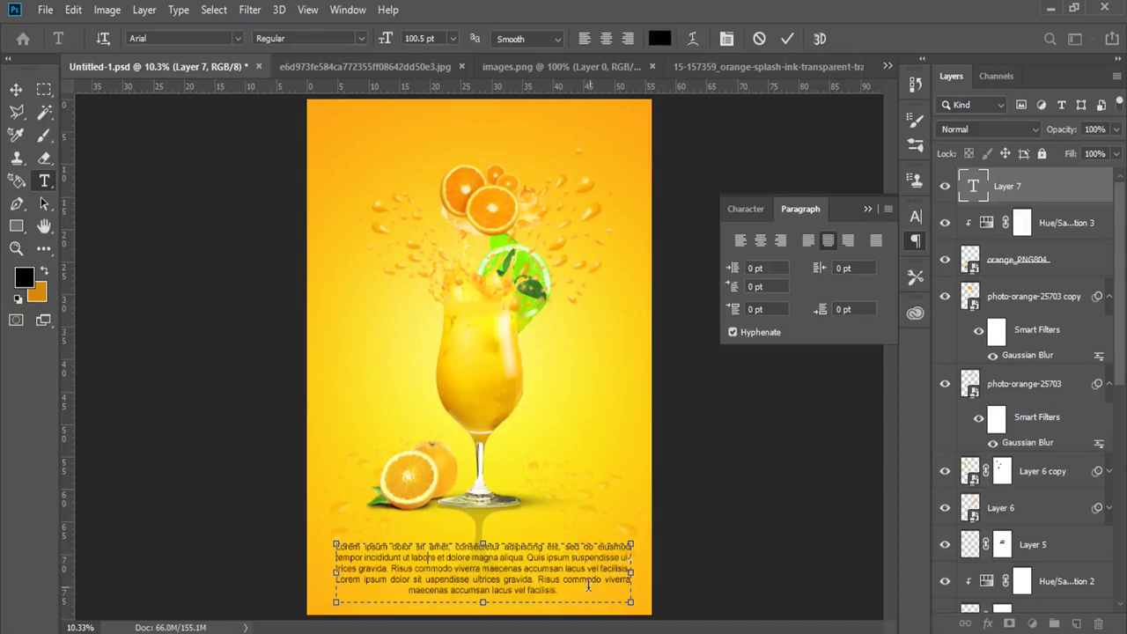
pyautogui.moveTo(590, 586); pyautogui.dragTo(501, 580)
pyautogui.press('BackSpace')
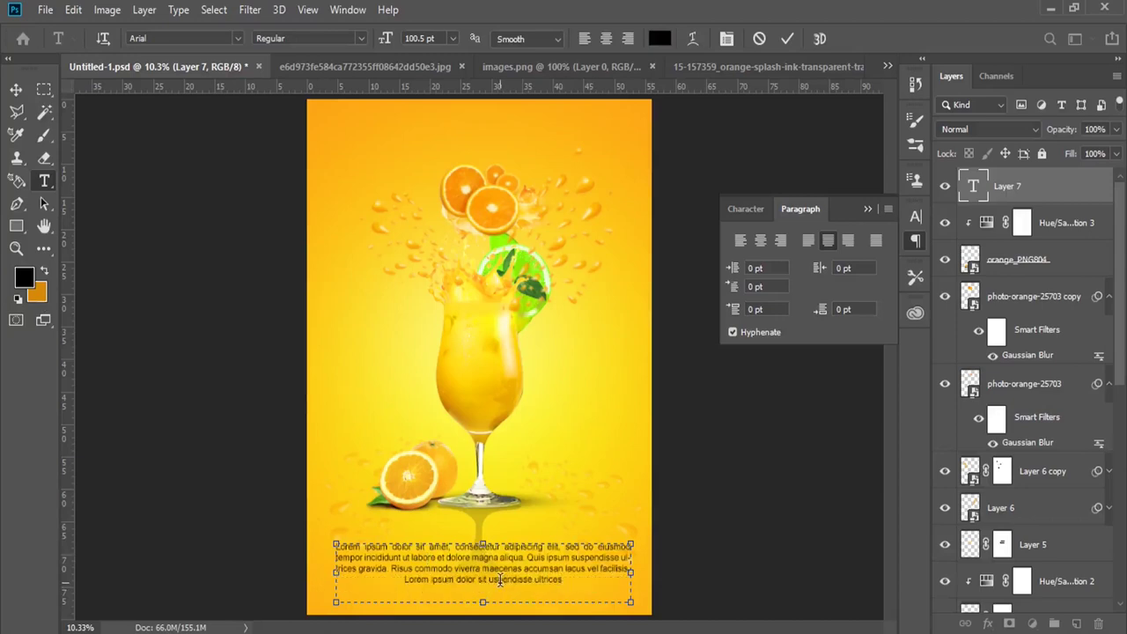
pyautogui.click(16, 93)
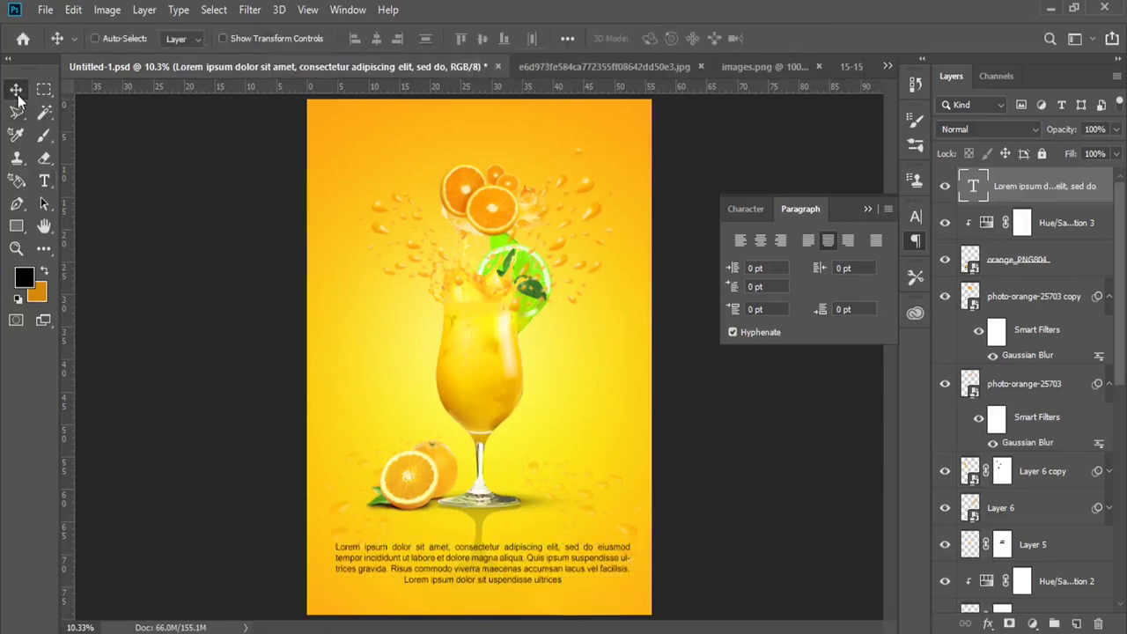
# Step: Nudge the paragraph down and add a 'juice orange' headline near the top at 500 pt
pyautogui.hotkey('shift', 'Down')
pyautogui.hotkey('shift', 'Down')
pyautogui.hotkey('shift', 'Down')
pyautogui.hotkey('shift', 'Down')
pyautogui.hotkey('shift', 'Down')
pyautogui.hotkey('shift', 'Down')
pyautogui.hotkey('shift', 'Down')
pyautogui.click(54, 173)
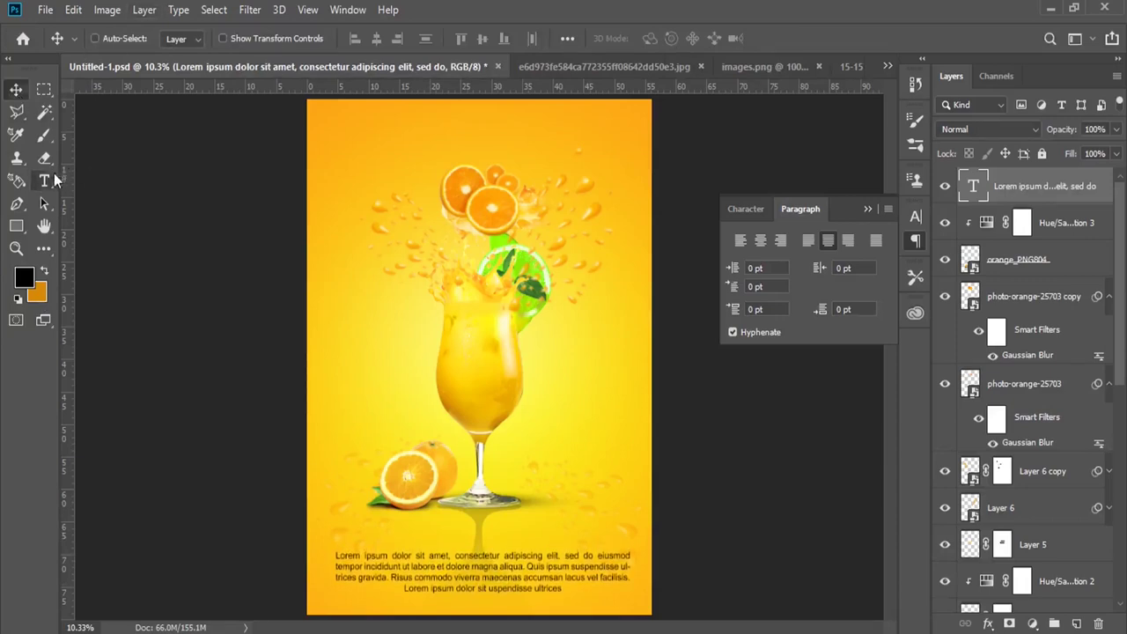
pyautogui.click(398, 155)
pyautogui.write('لل')
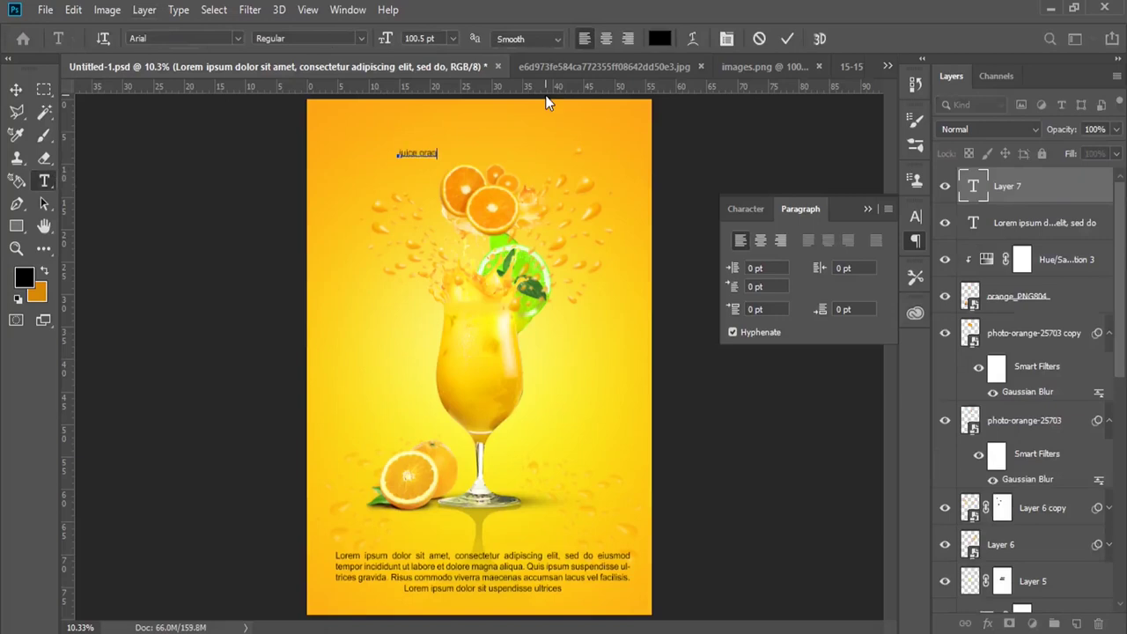
pyautogui.hotkey('ctrl', 'a')
pyautogui.doubleClick(414, 38)
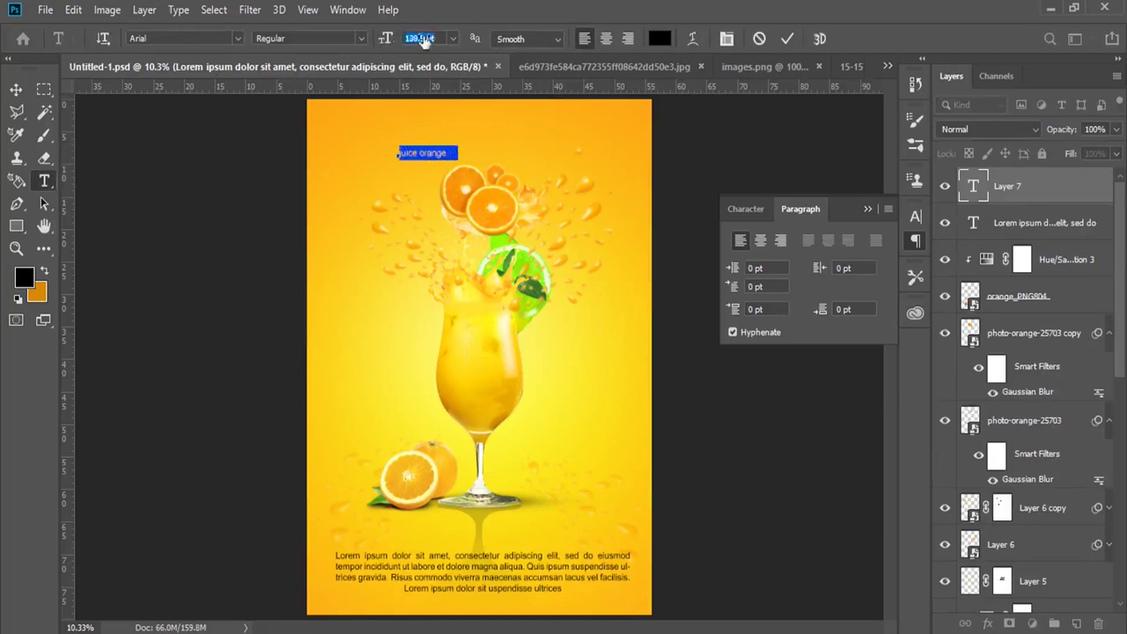
pyautogui.write('500')
pyautogui.press('Return')
# Step: Commit the headline and undo its accidental deletion
pyautogui.hotkey('ctrl', 'Return')
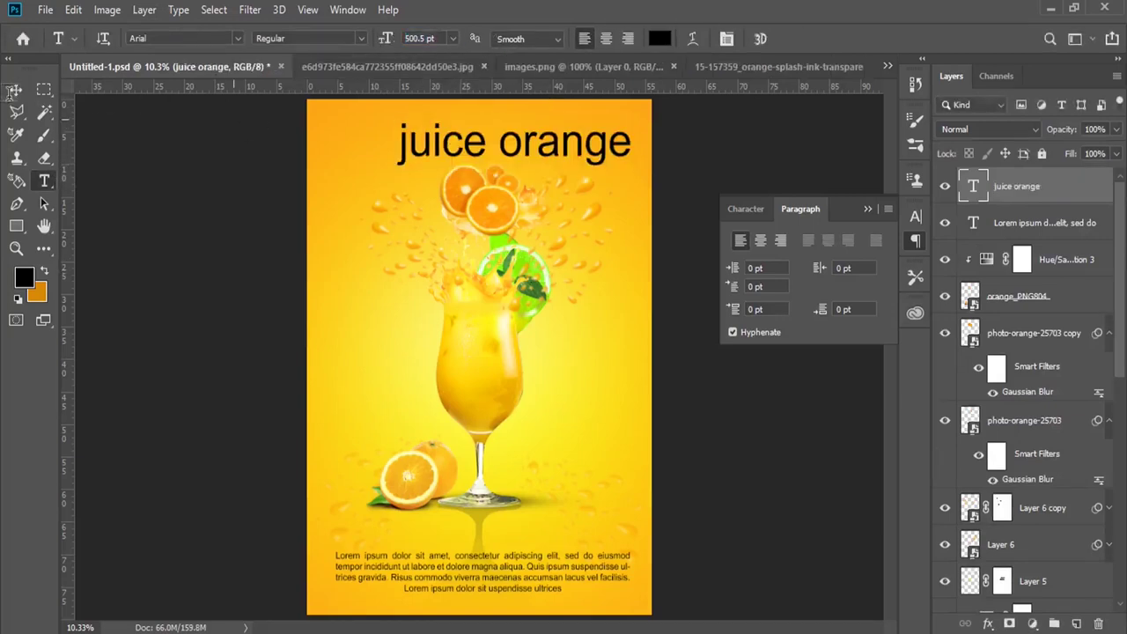
pyautogui.press('v')
pyautogui.press('Delete')
pyautogui.click(44, 181)
pyautogui.hotkey('ctrl', 'z')
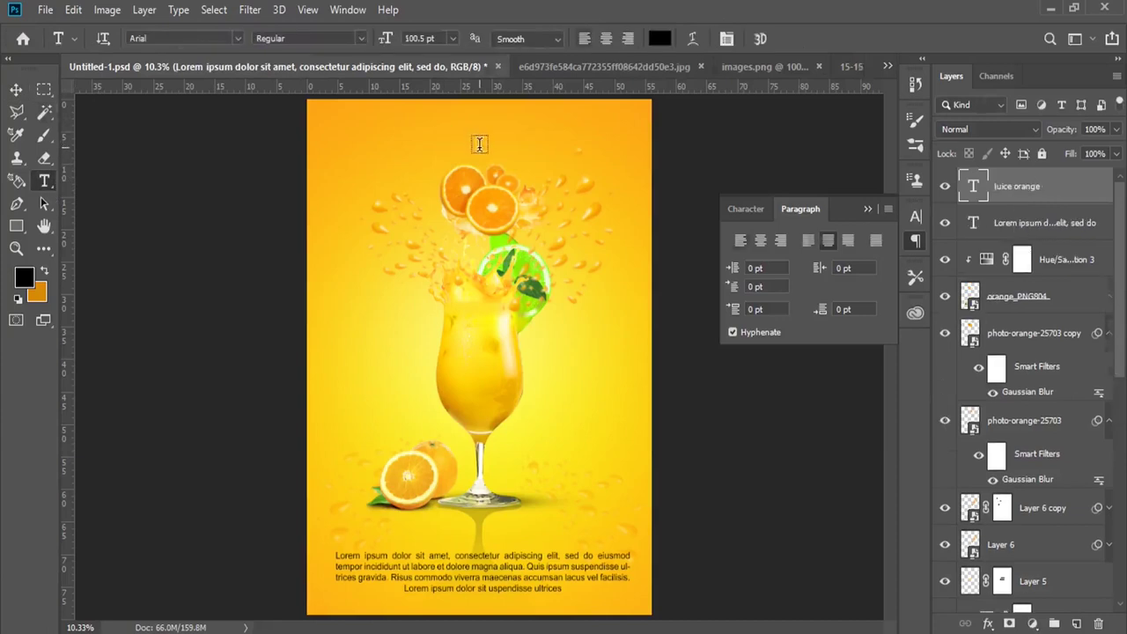
pyautogui.click(237, 38)
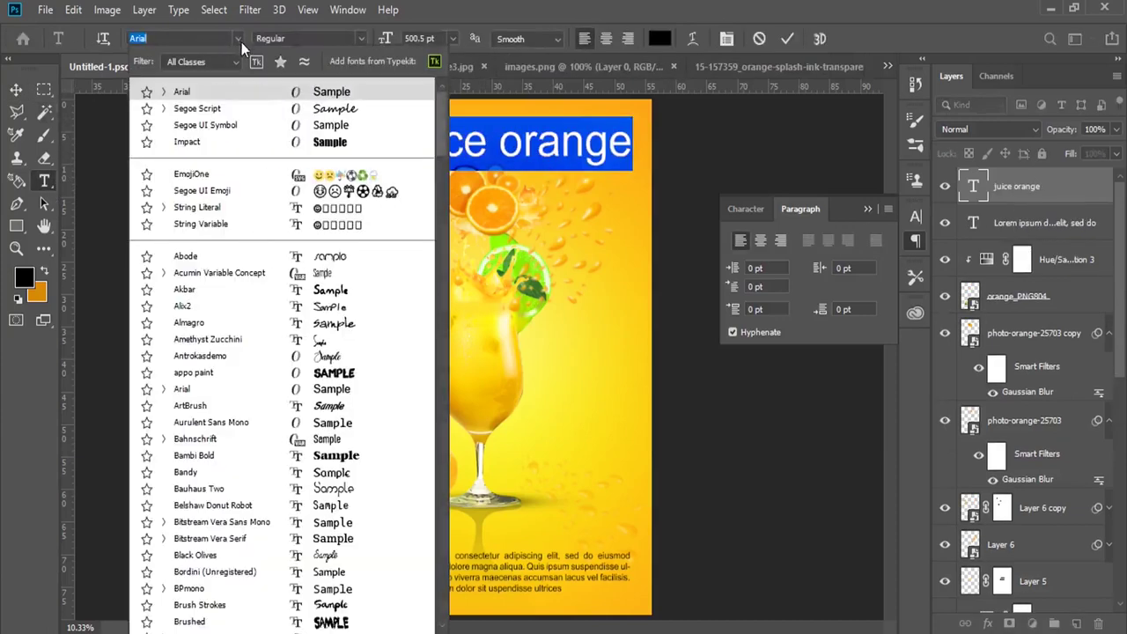
# Step: Set the headline font to Brush Strokes at 660.5 pt
pyautogui.scroll(-5, 445, 141)
pyautogui.click(343, 379)
pyautogui.click(438, 141)
pyautogui.tripleClick(471, 145)
pyautogui.moveTo(385, 38); pyautogui.dragTo(520, 44)
# Step: Capitalise the headline to 'Juice Orange' and move it left onto the poster
pyautogui.moveTo(518, 137)
pyautogui.mouseDown()
pyautogui.moveTo(532, 141)
pyautogui.moveTo(518, 145)
pyautogui.mouseUp()
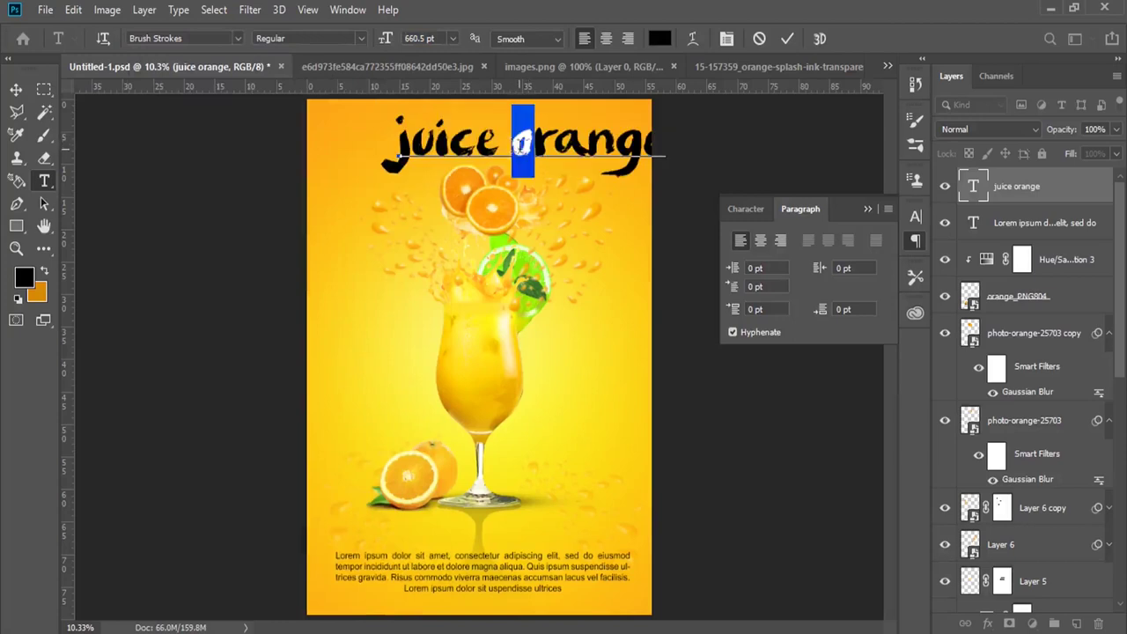
pyautogui.write('O')
pyautogui.moveTo(413, 149); pyautogui.dragTo(396, 151)
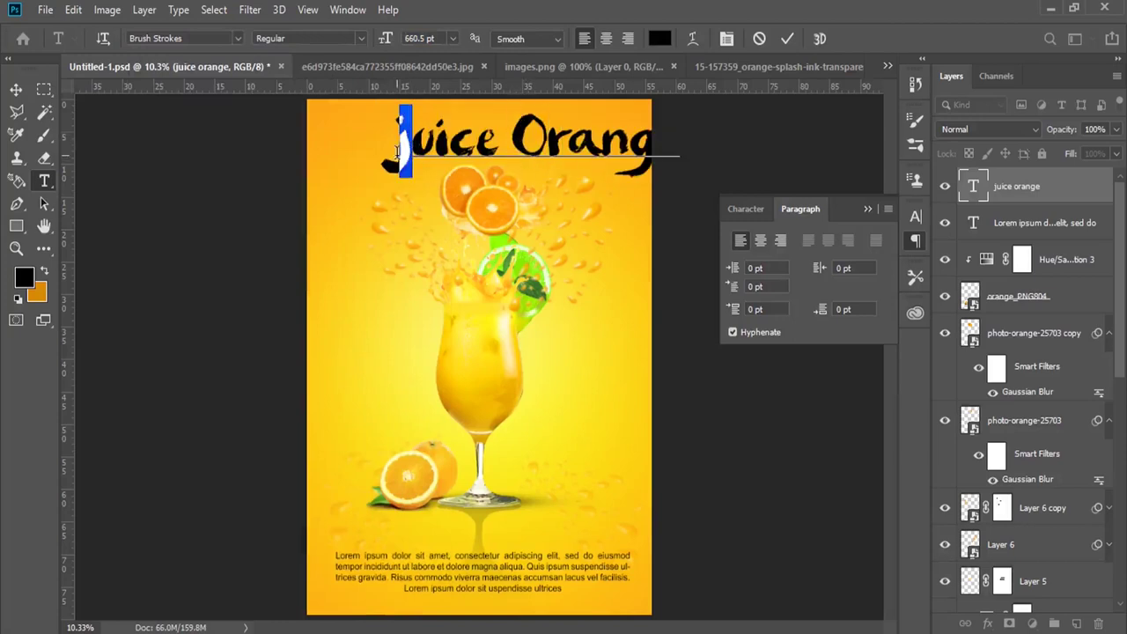
pyautogui.write('J')
pyautogui.click(16, 89)
pyautogui.moveTo(519, 145); pyautogui.dragTo(472, 145)
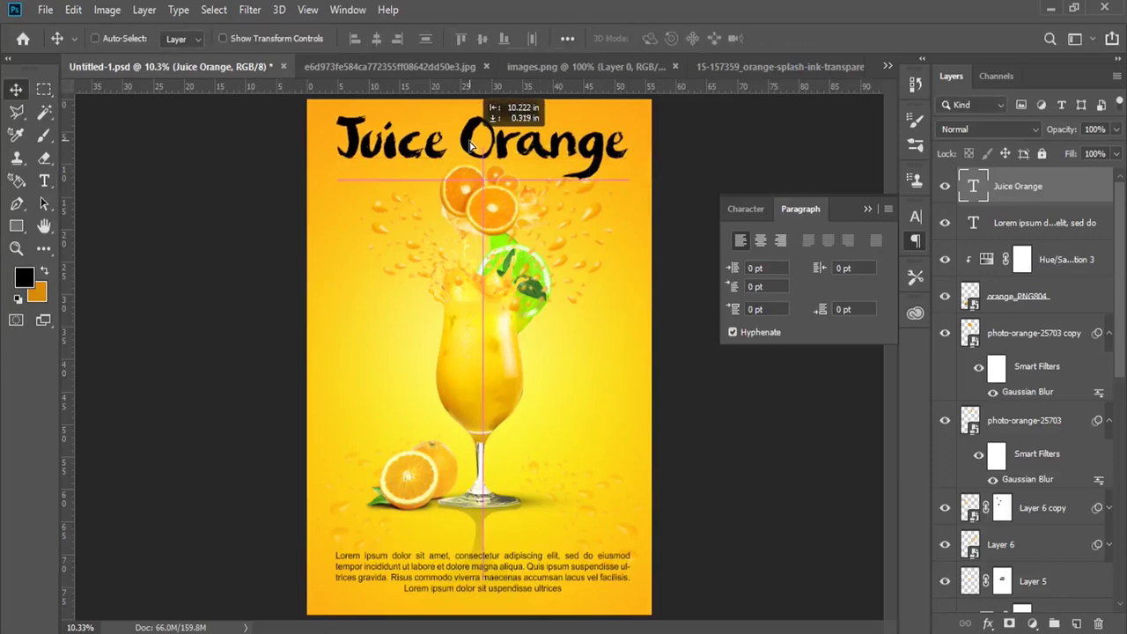
pyautogui.click(916, 240)
# Step: Colour the Juice Orange headline white
pyautogui.doubleClick(973, 186)
pyautogui.click(17, 299)
pyautogui.click(44, 270)
pyautogui.click(447, 141)
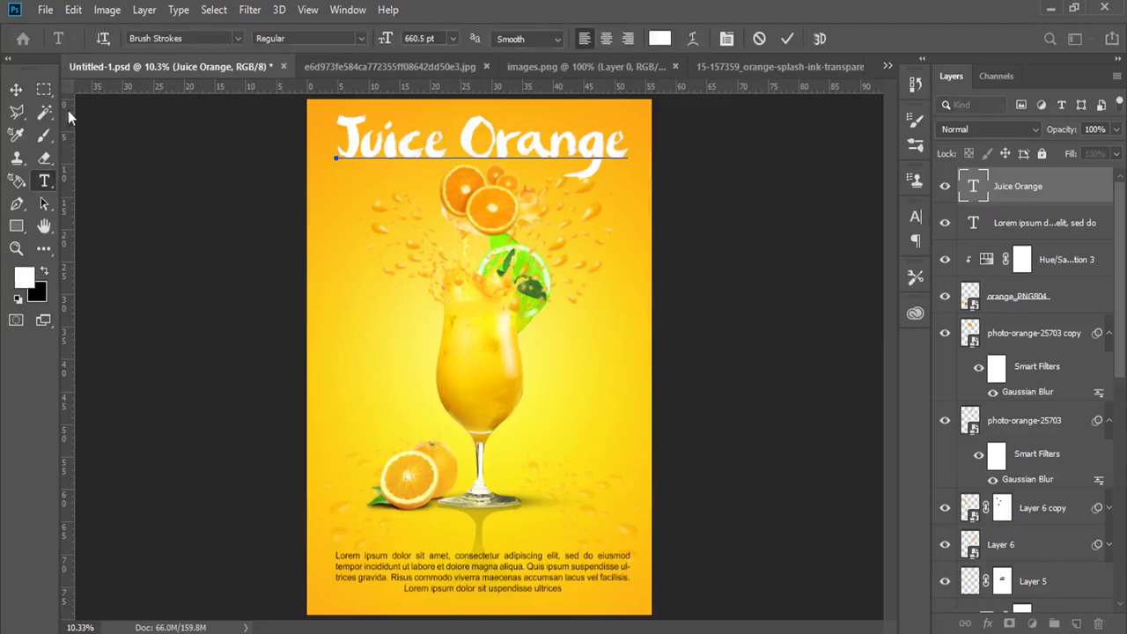
pyautogui.click(16, 89)
# Step: Scale the headline to about 89% and centre it near the poster top
pyautogui.click(73, 10)
pyautogui.click(249, 388)
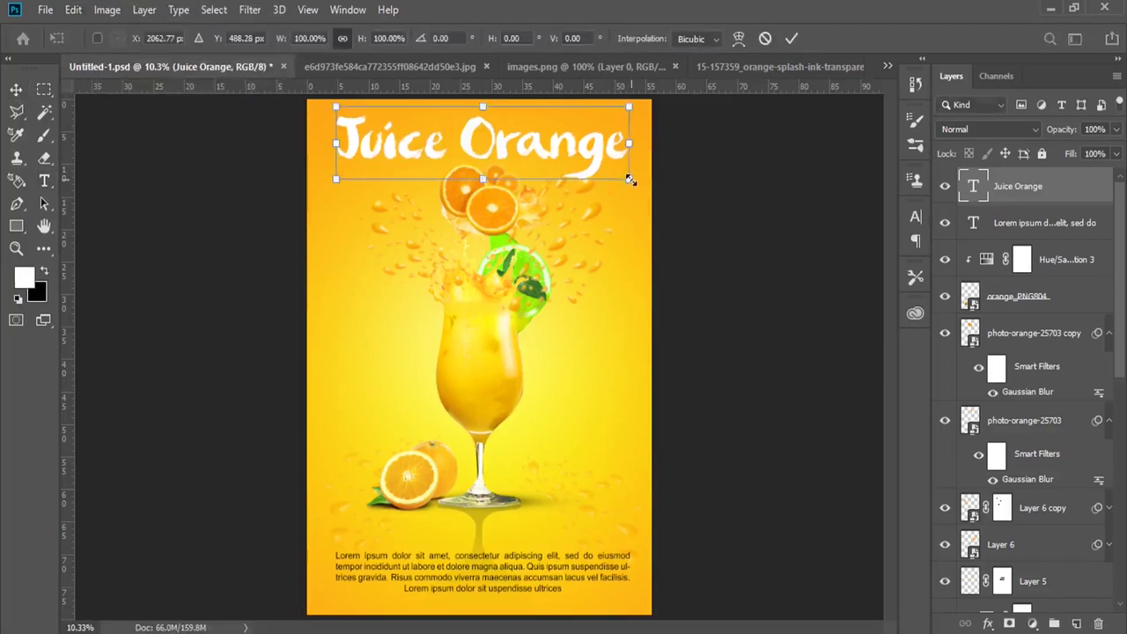
pyautogui.moveTo(629, 181); pyautogui.dragTo(553, 143)
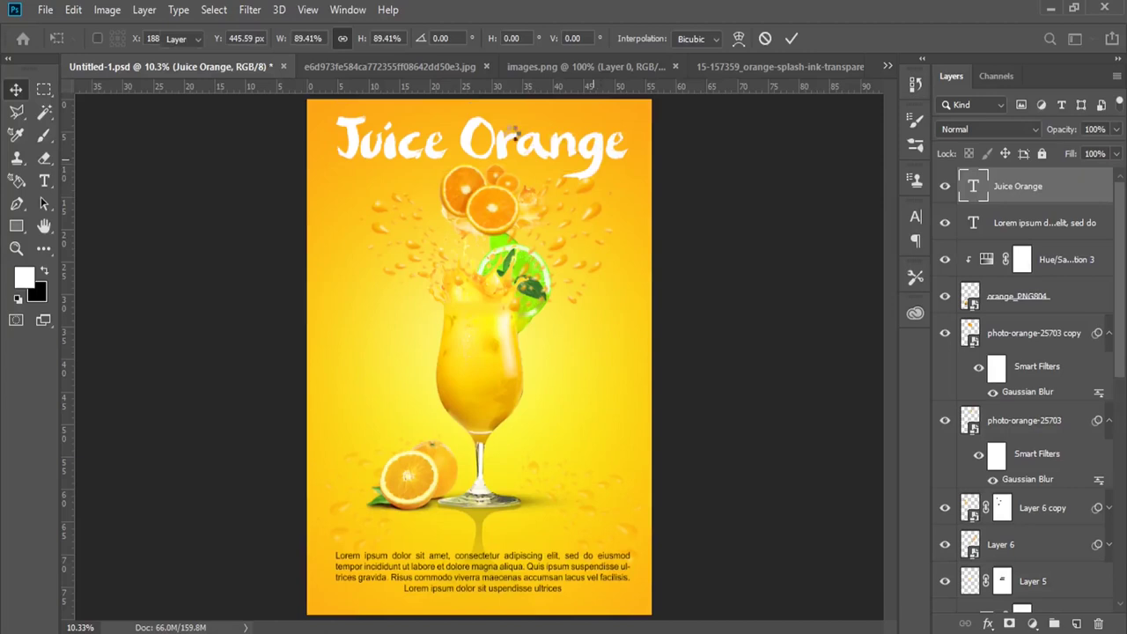
pyautogui.press('Return')
pyautogui.moveTo(515, 139); pyautogui.dragTo(533, 142)
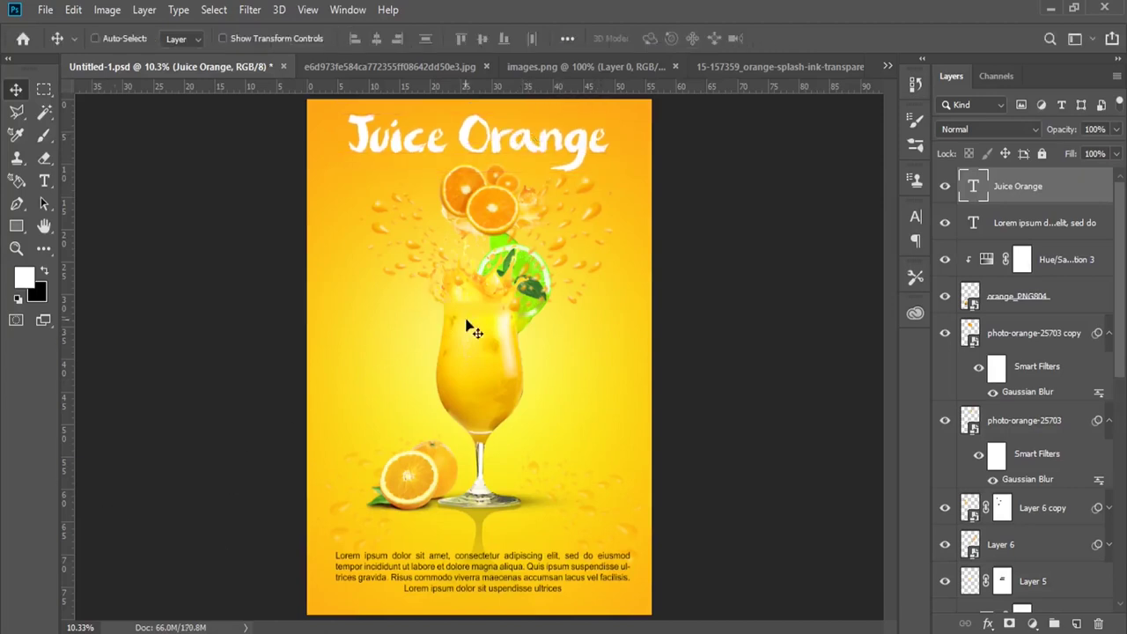